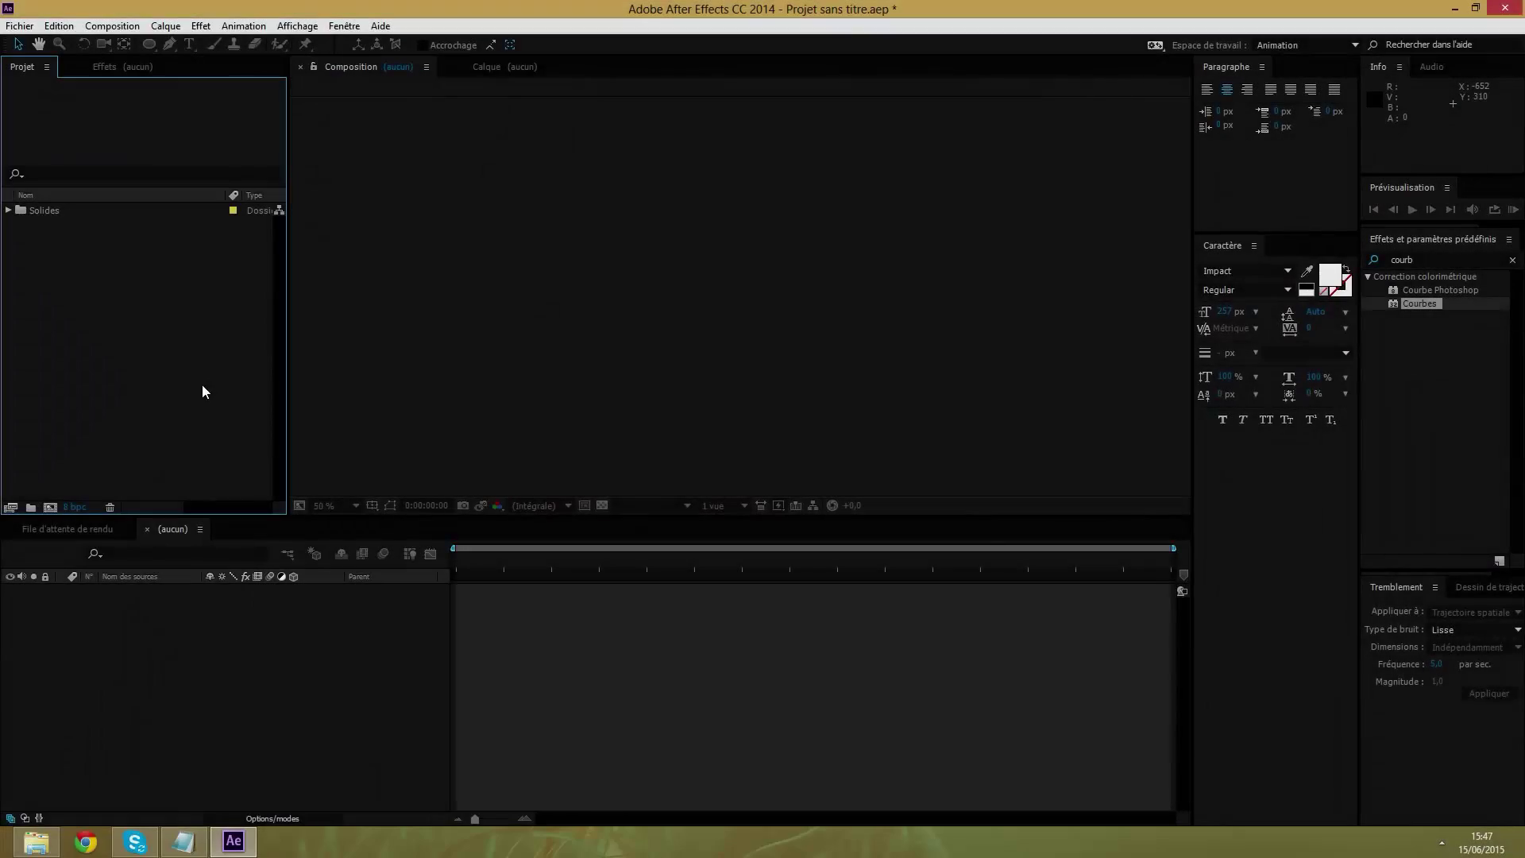
Add a new composition from the Project panel, keeping the 1920×1080, 30 fps, 10-second settings.
right_click(167, 389)
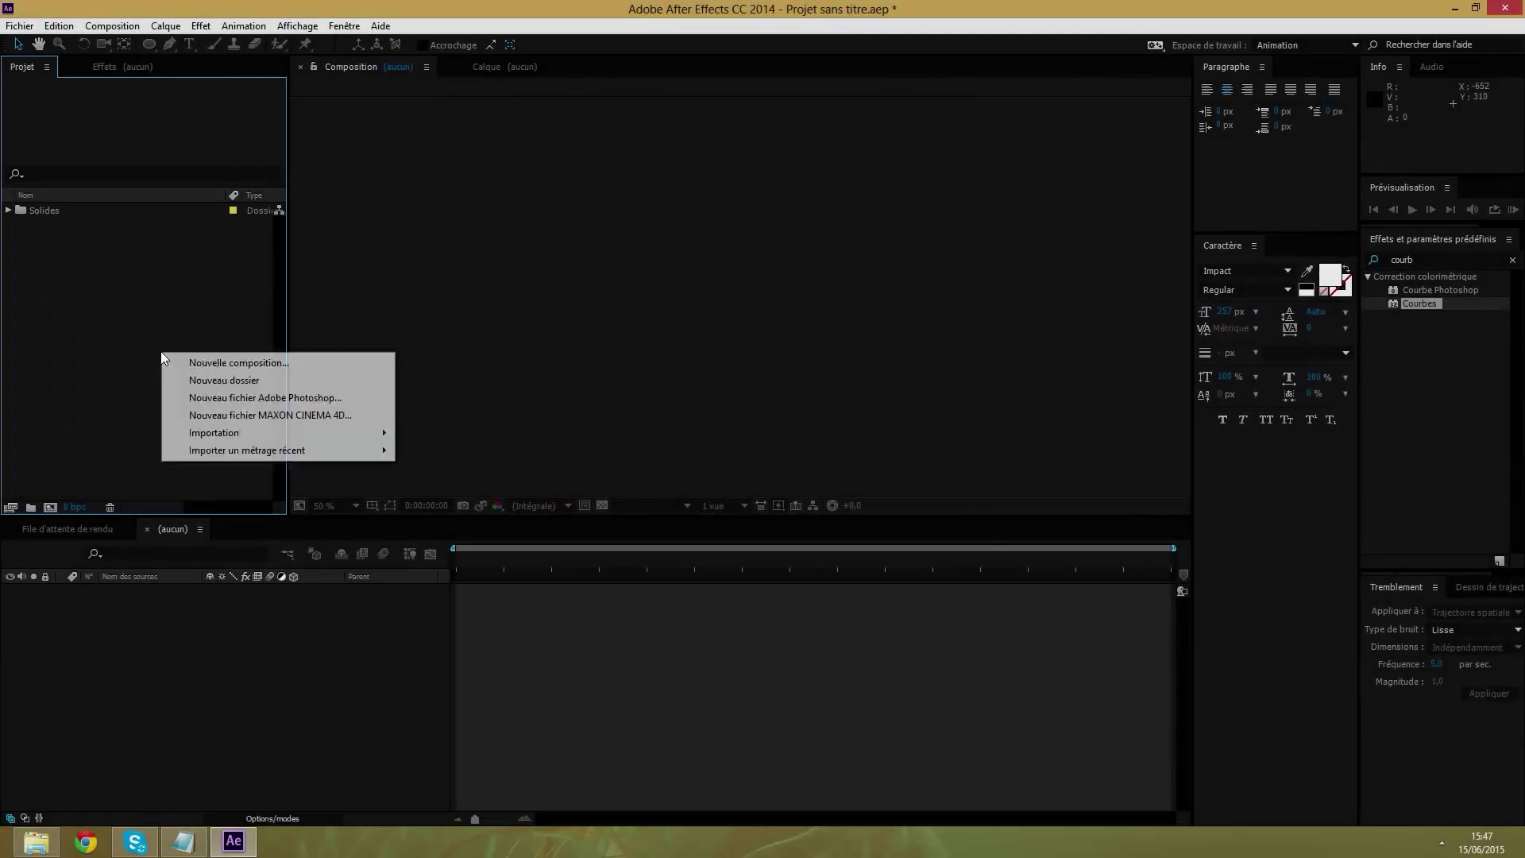
click(216, 365)
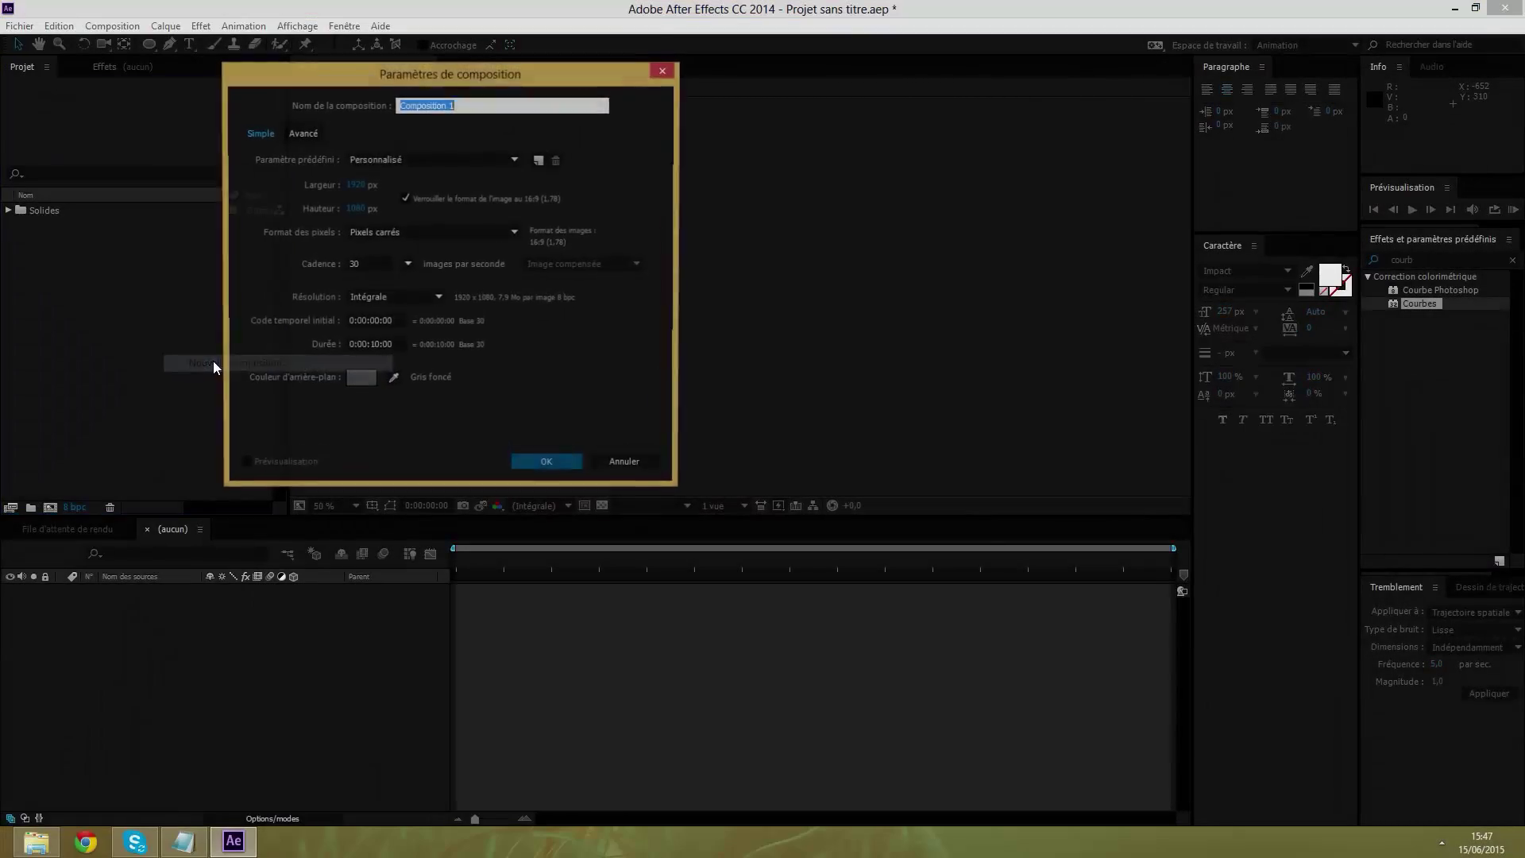
click(547, 466)
Add a full-size black solid layer named Particular.
right_click(246, 640)
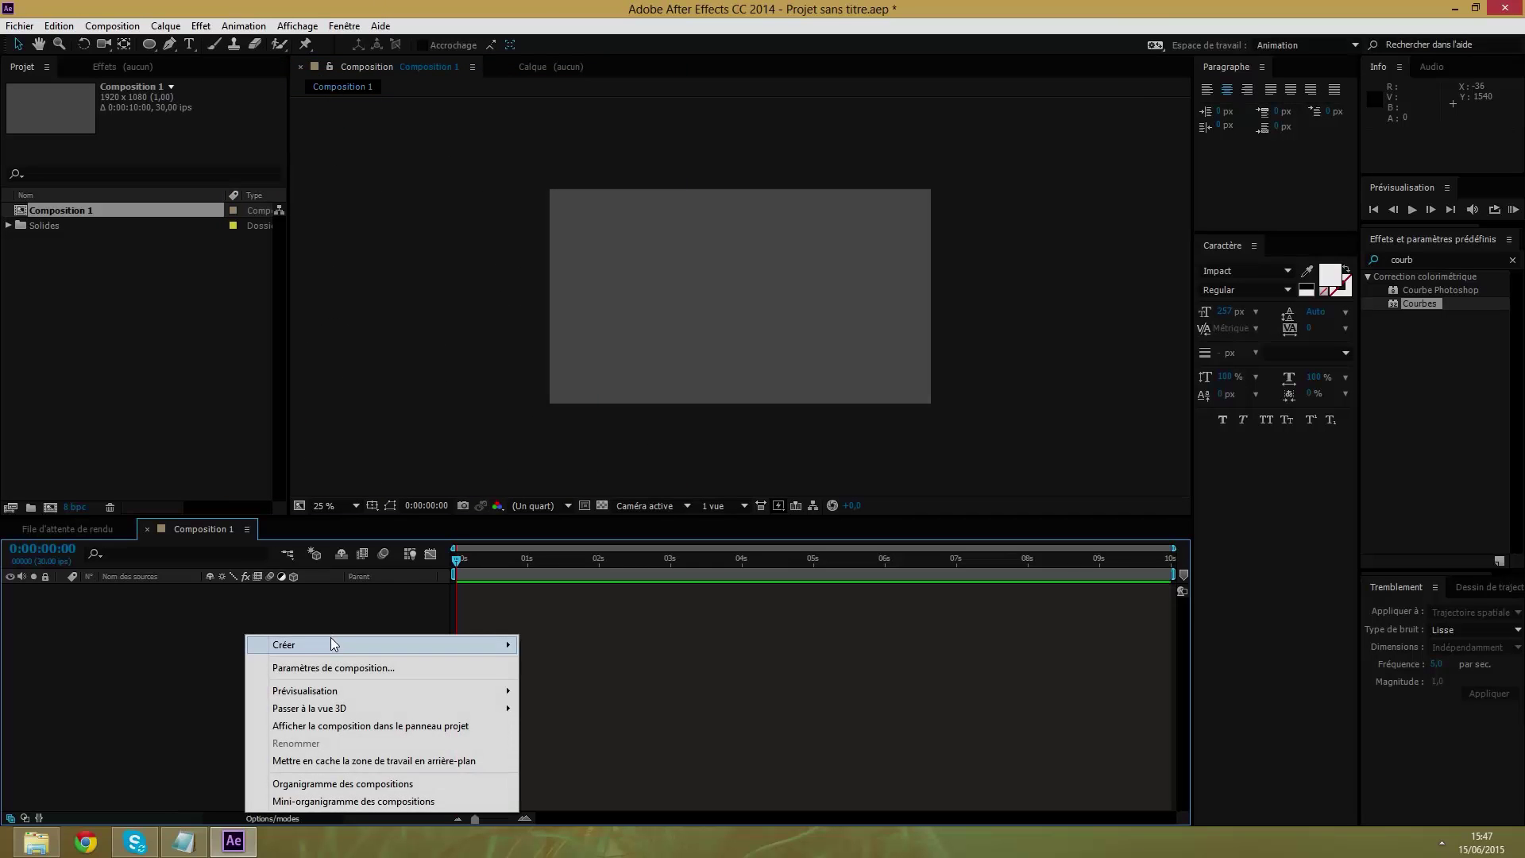
mouse_move(380, 648)
click(579, 686)
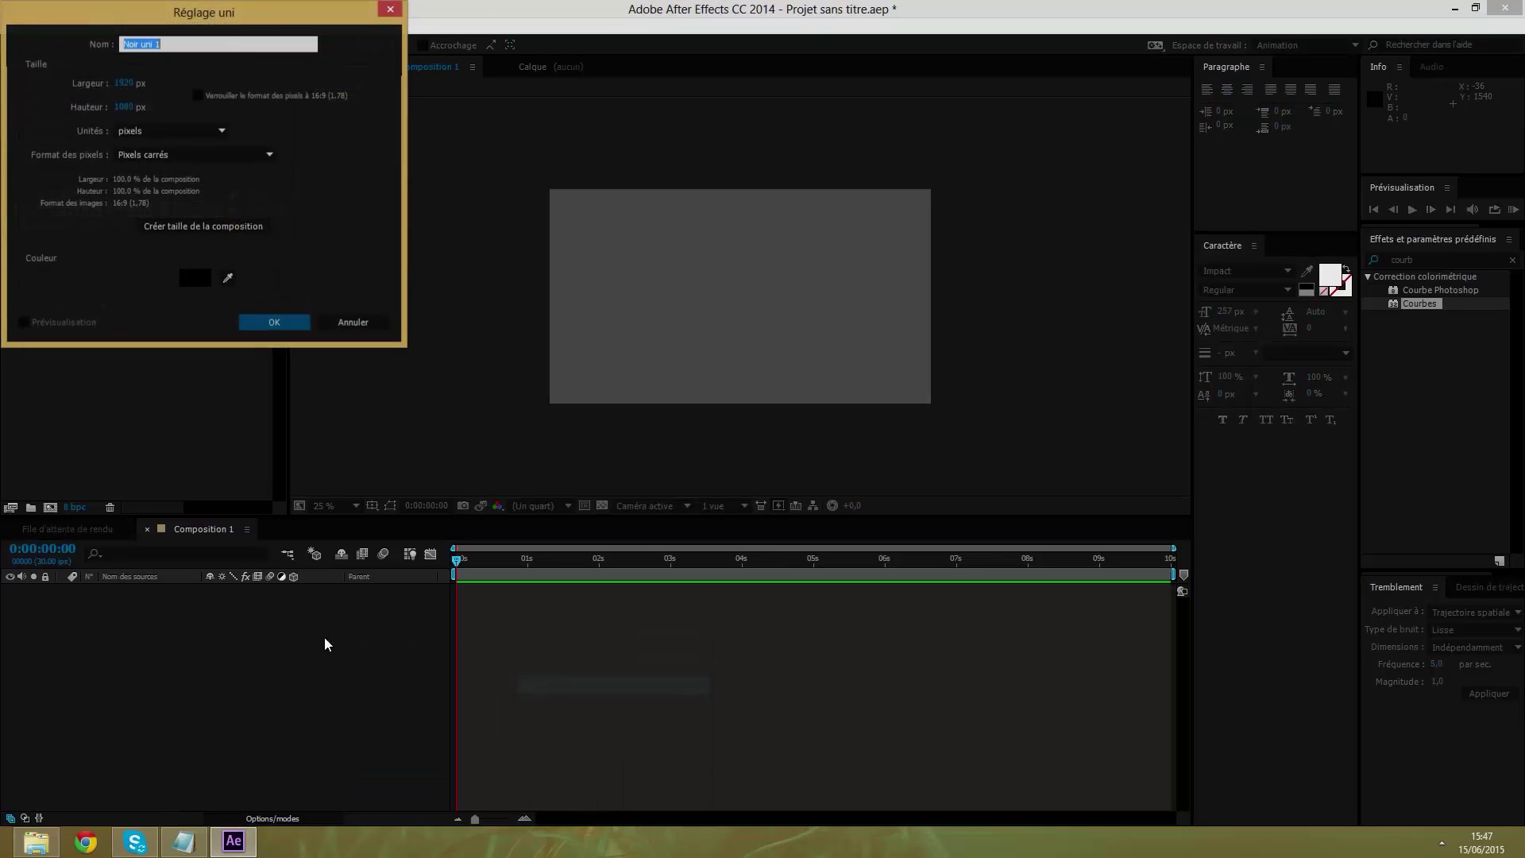
text(Partixula)
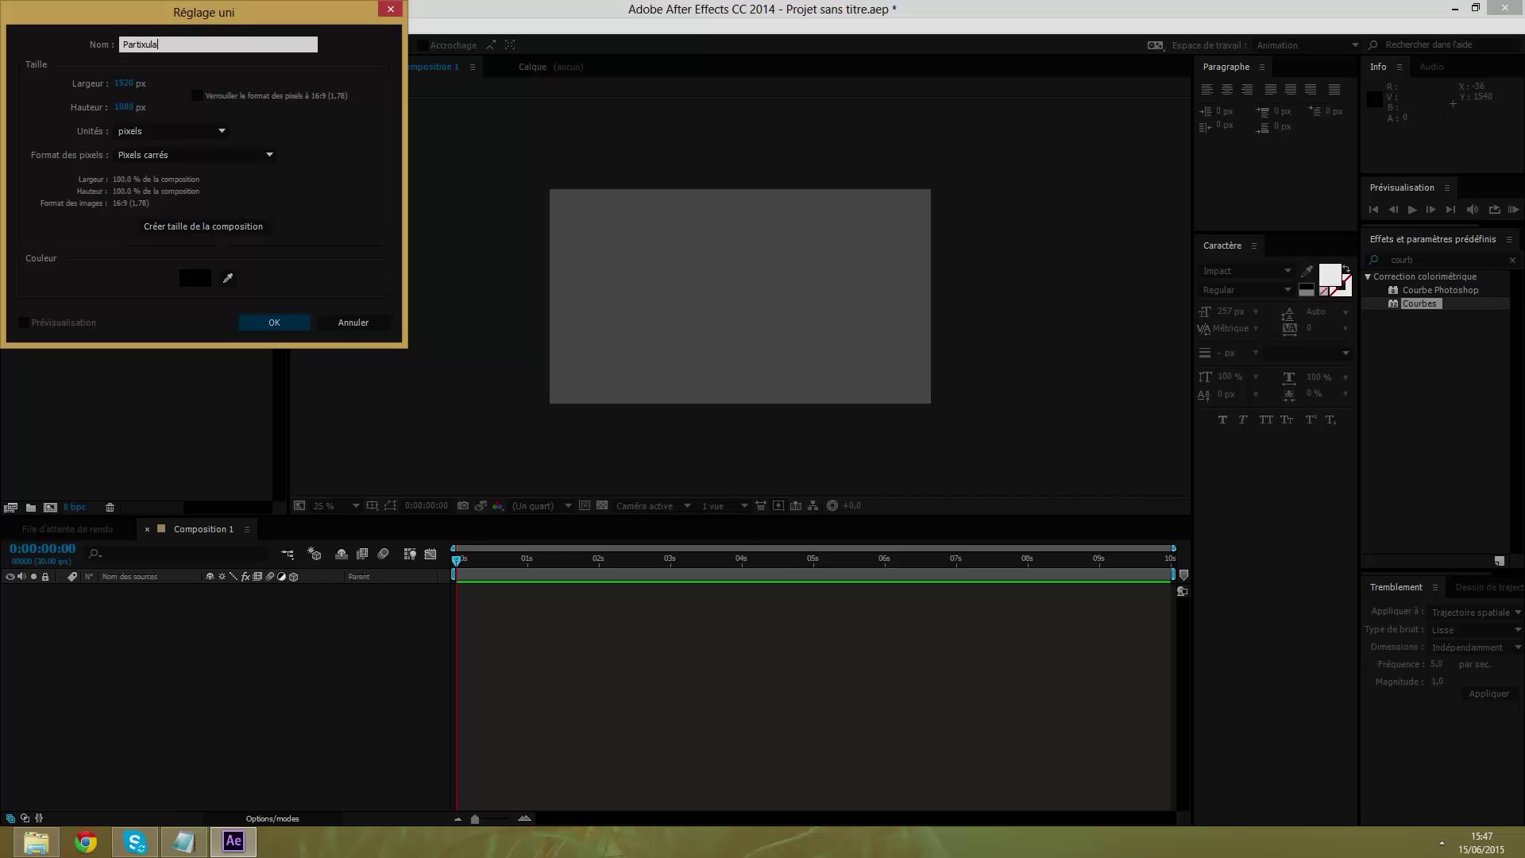
key(BackSpace)
key(BackSpace)
text(cular)
click(296, 320)
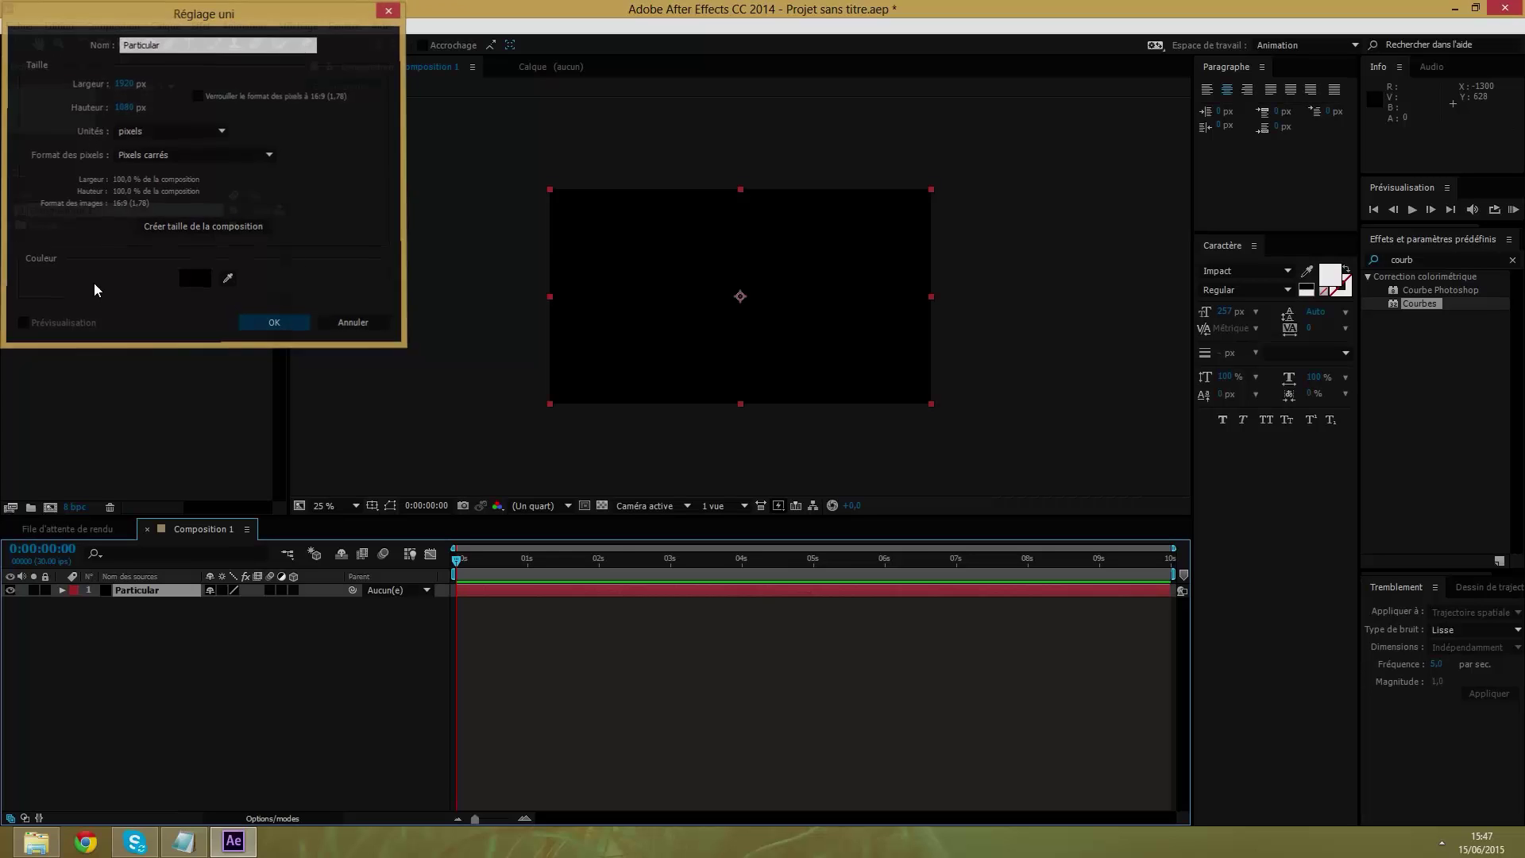
Add a spot light layer named Emitter, then select the Particular layer.
right_click(150, 662)
mouse_move(251, 494)
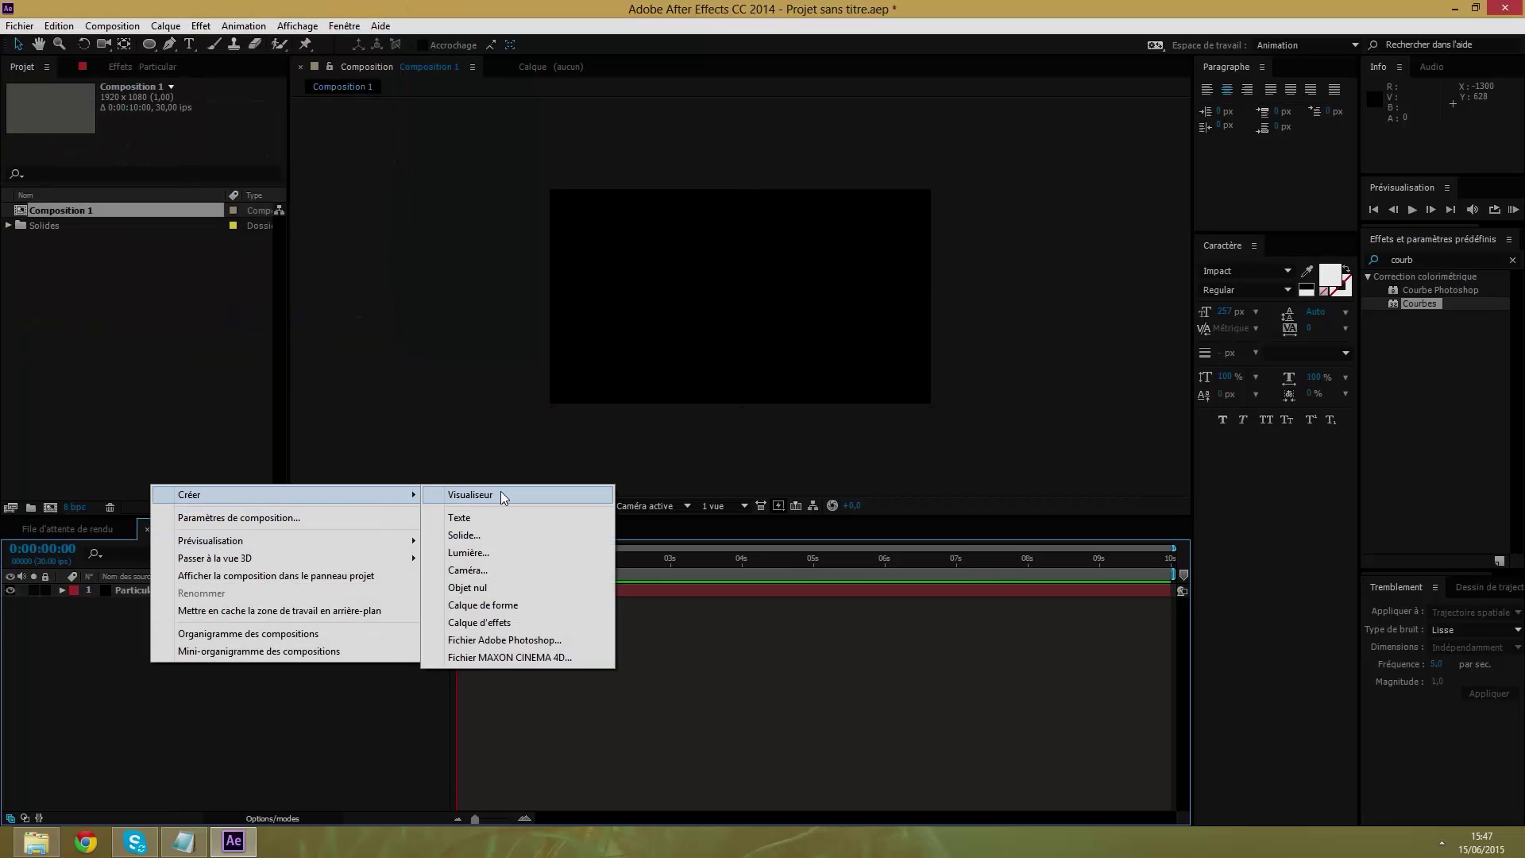
click(476, 553)
text(E)
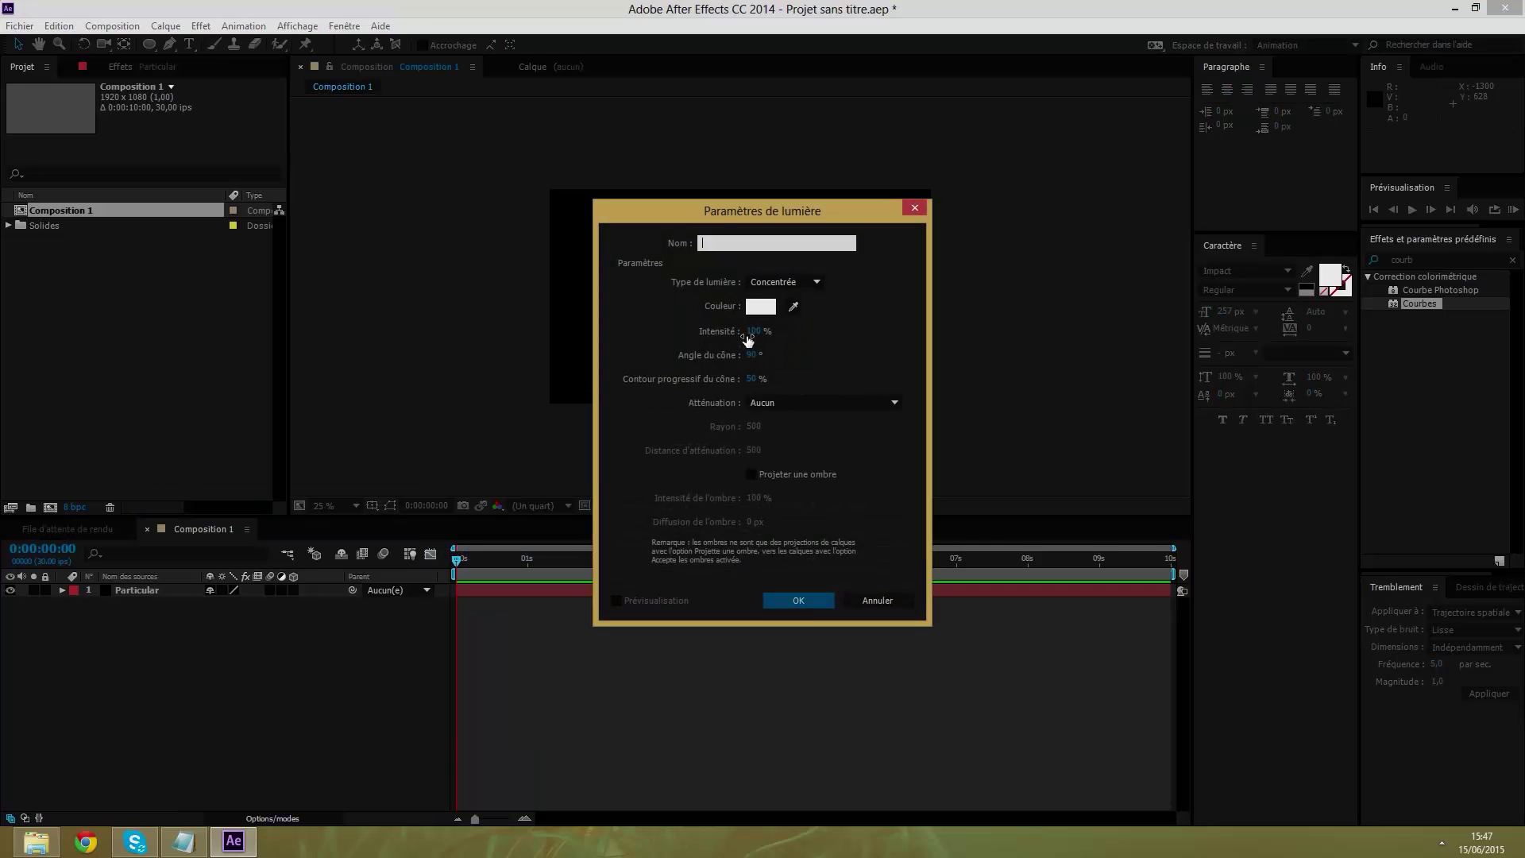
text(mitter)
click(785, 600)
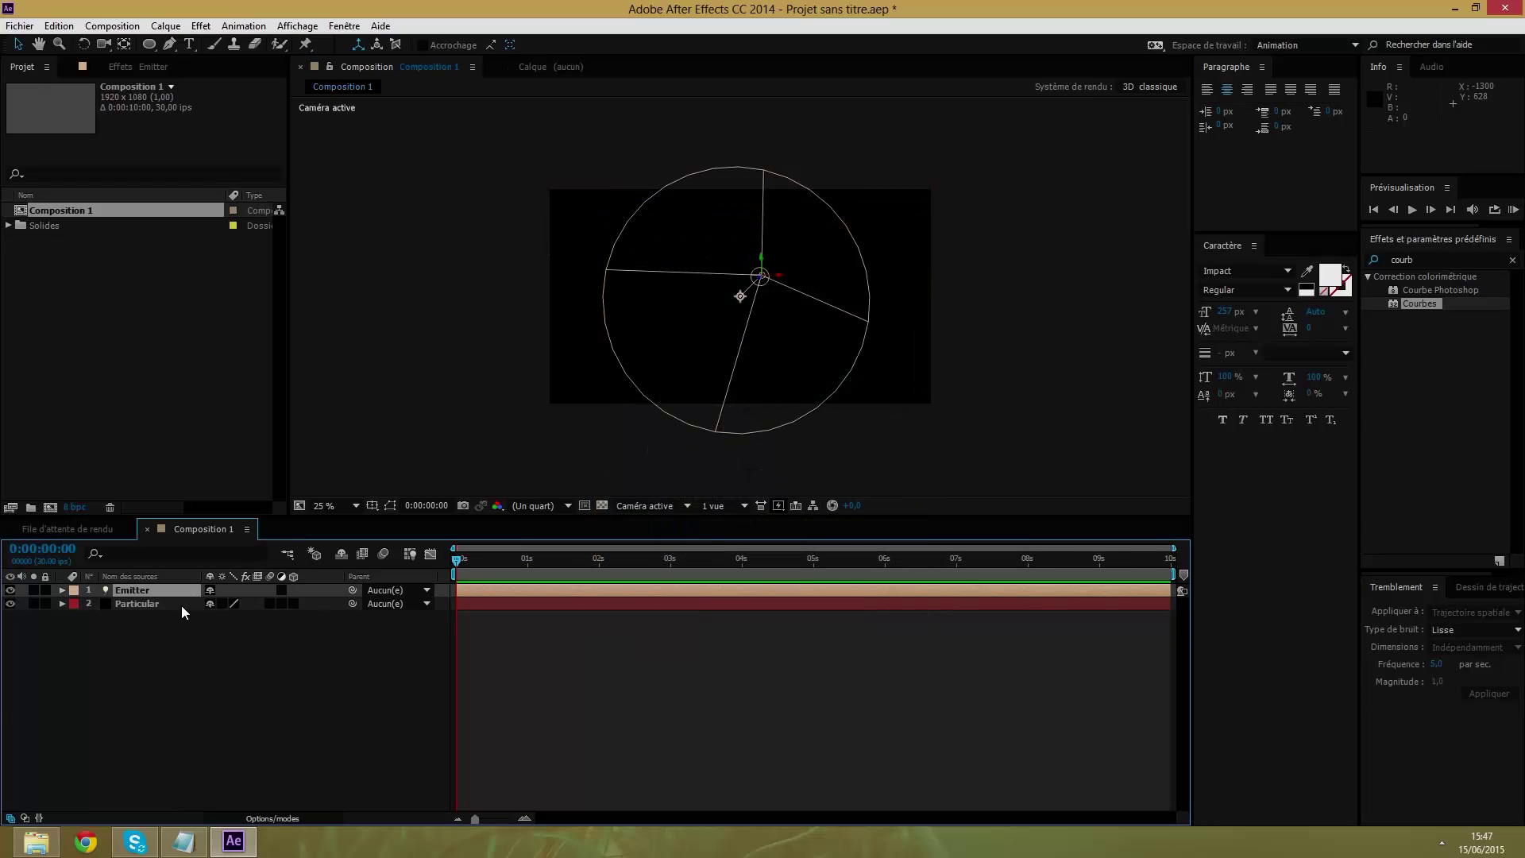
click(135, 604)
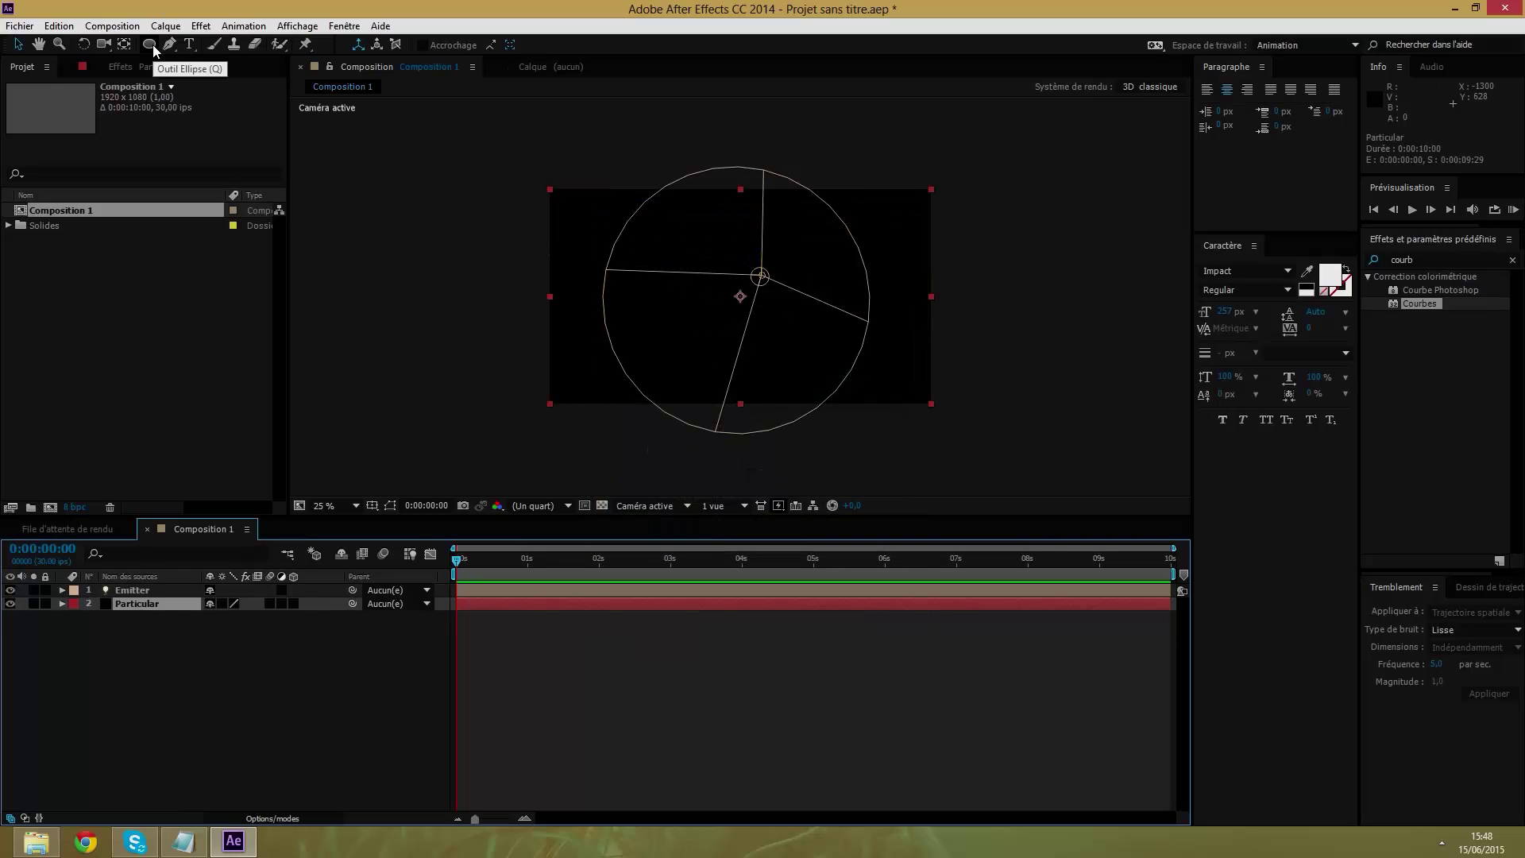
Draw an ellipse mask on Particular, nudge it to the centre, and select its mask path.
click(153, 45)
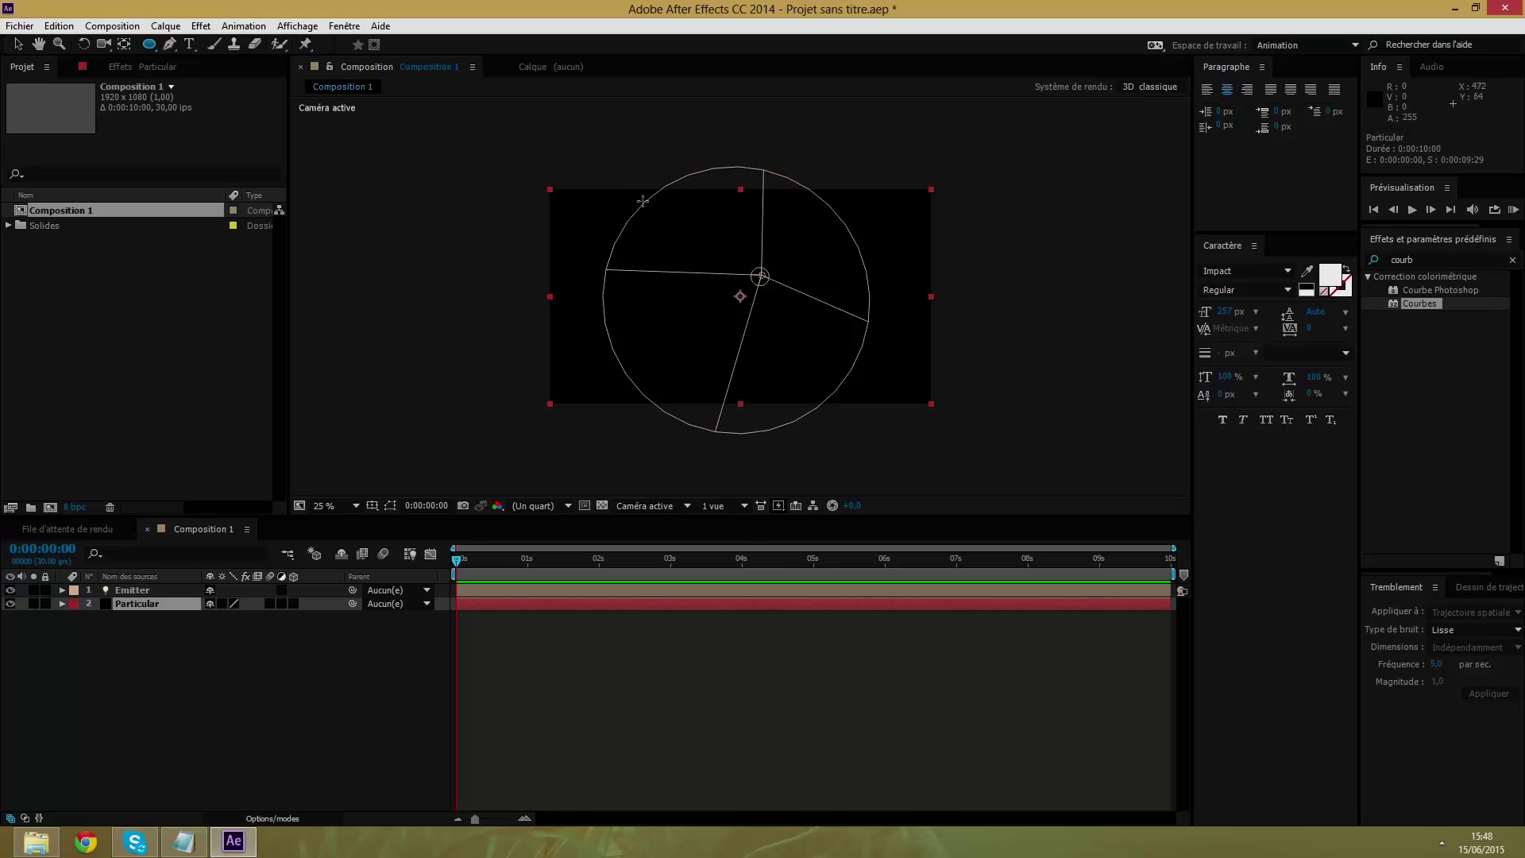
drag(619, 198, 819, 395)
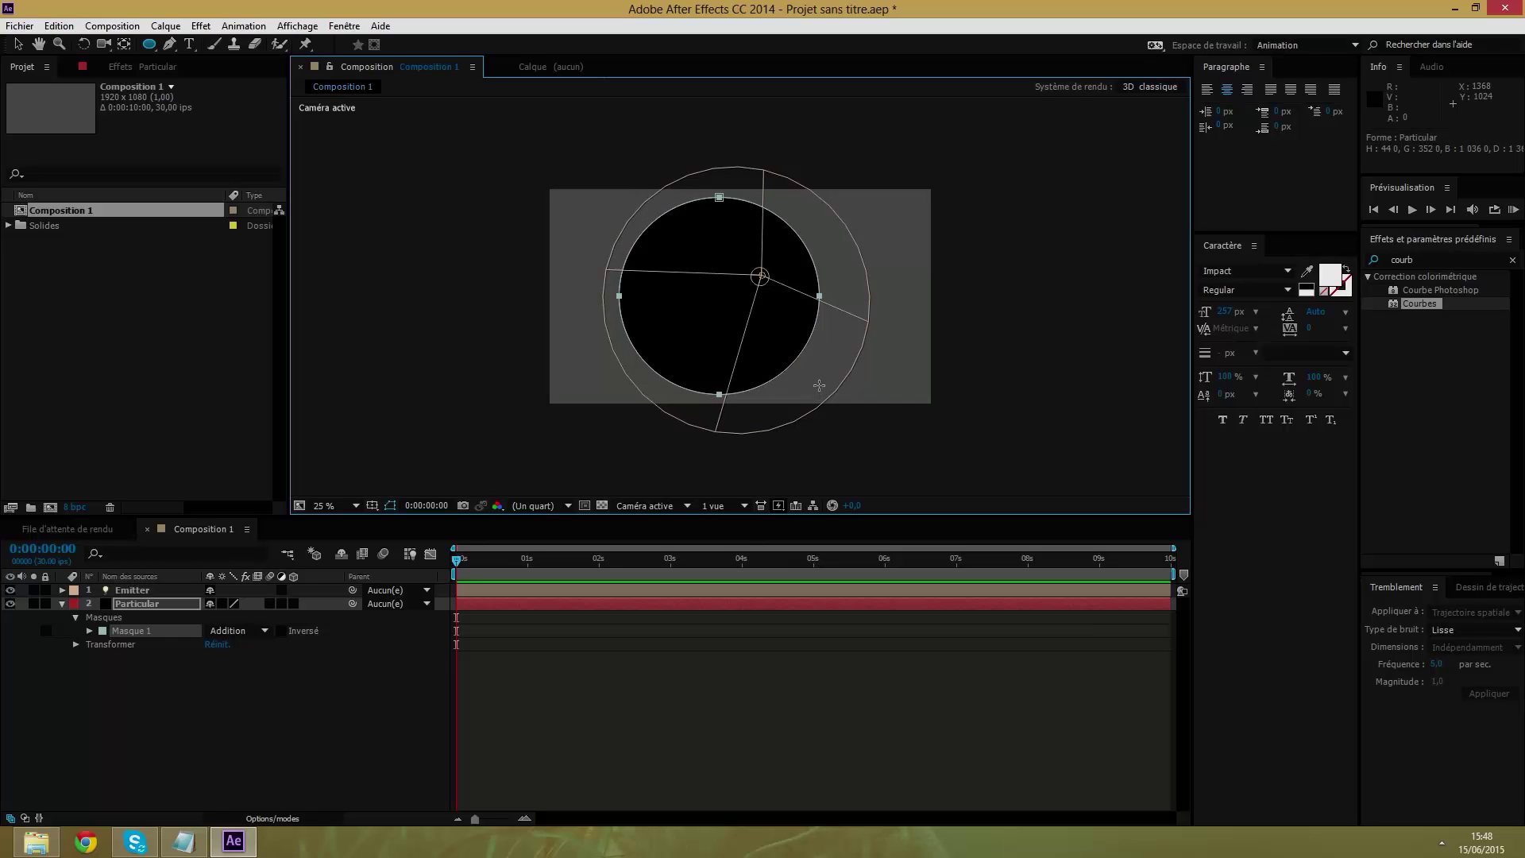
key(shift+Right)
key(shift+Right)
key(shift+Right)
key(shift+Right)
key(shift+Down)
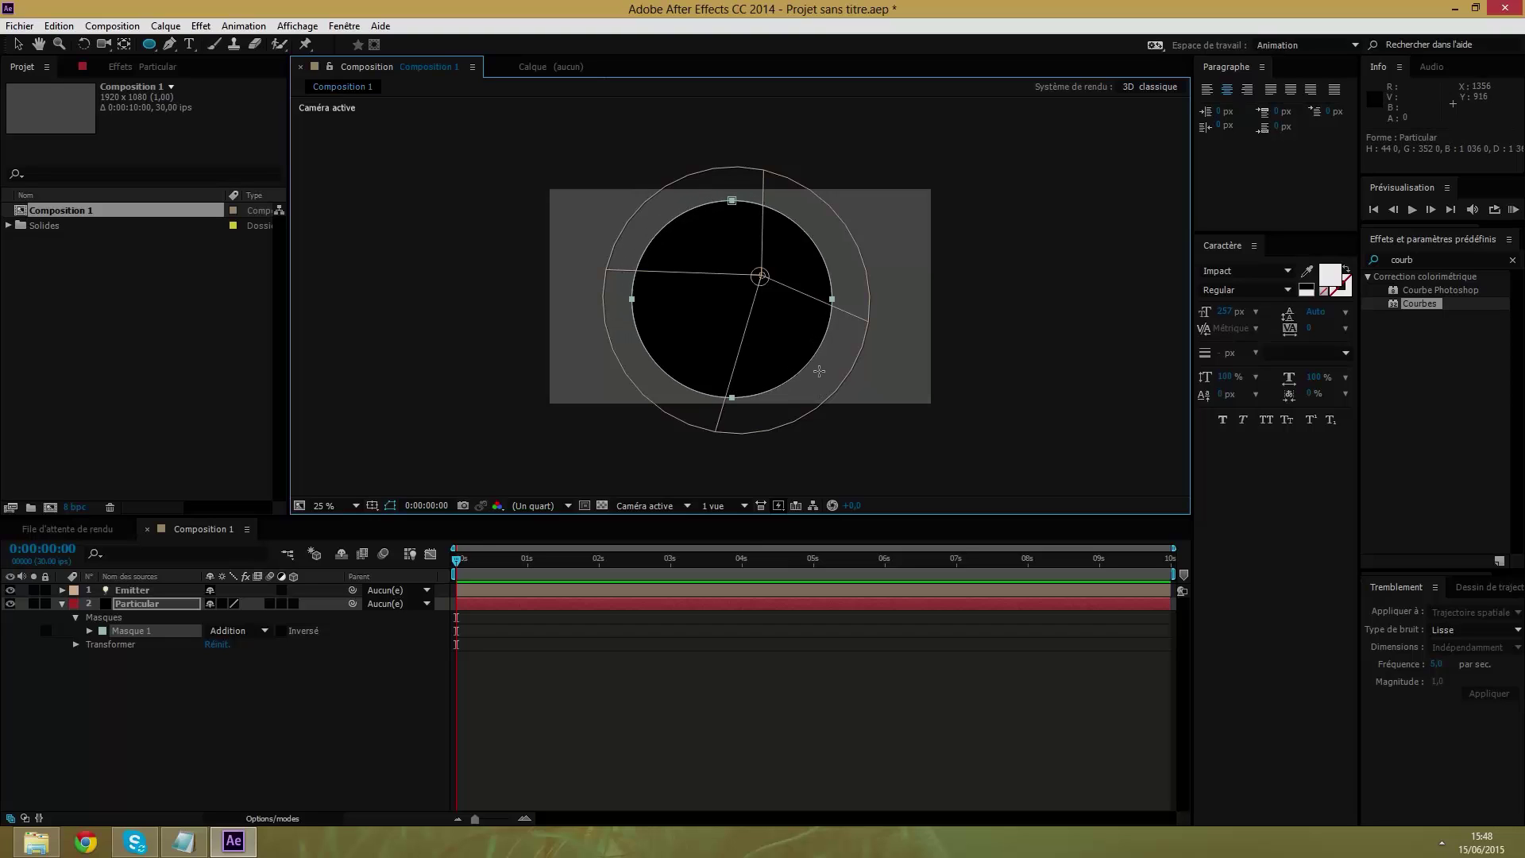
key(shift+Right)
key(shift+Up)
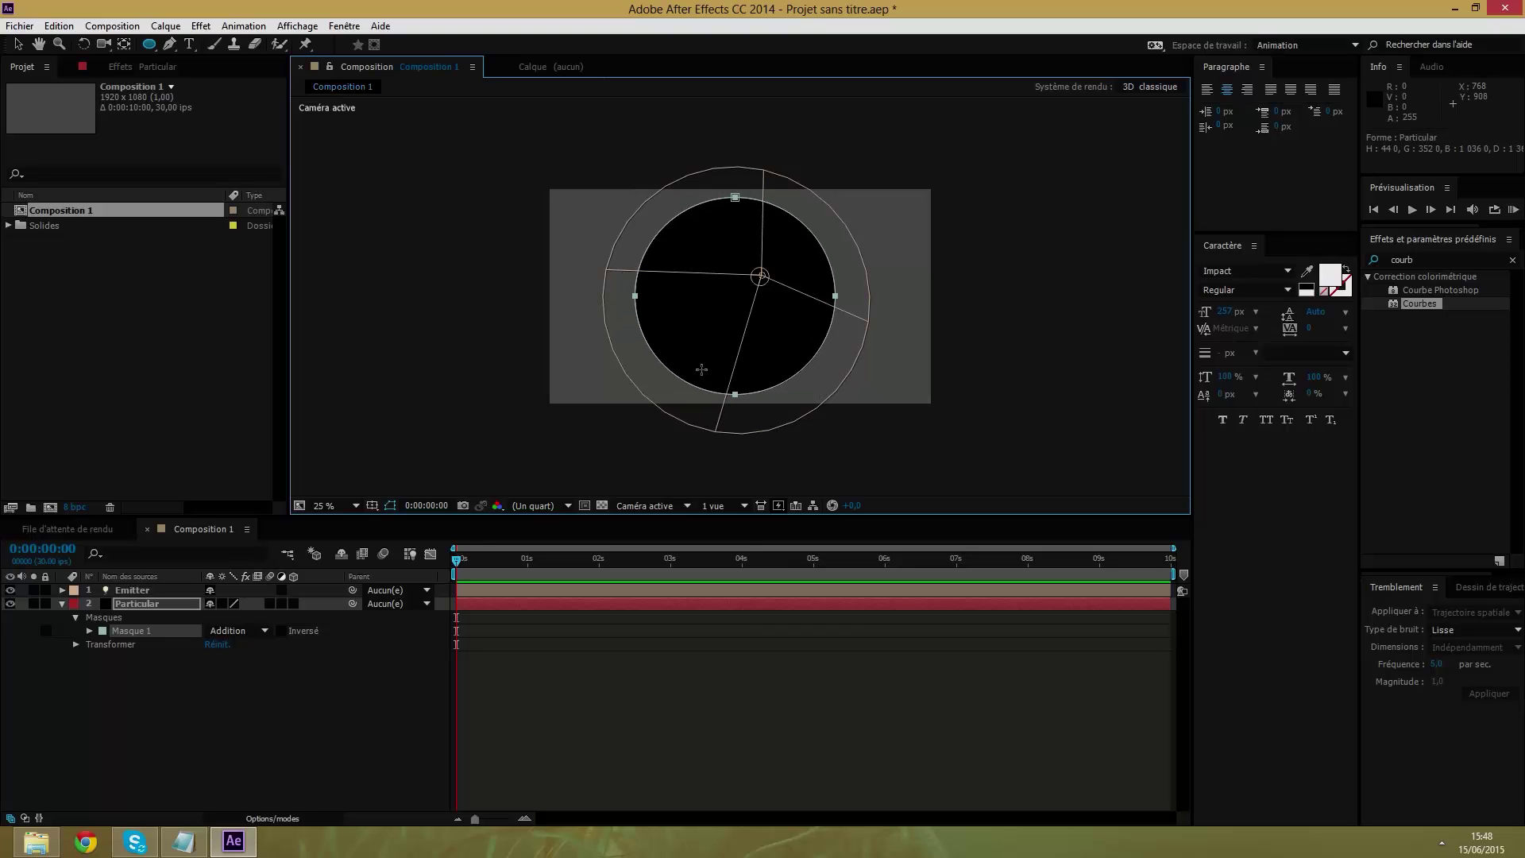
key(shift+Right)
key(shift+Down)
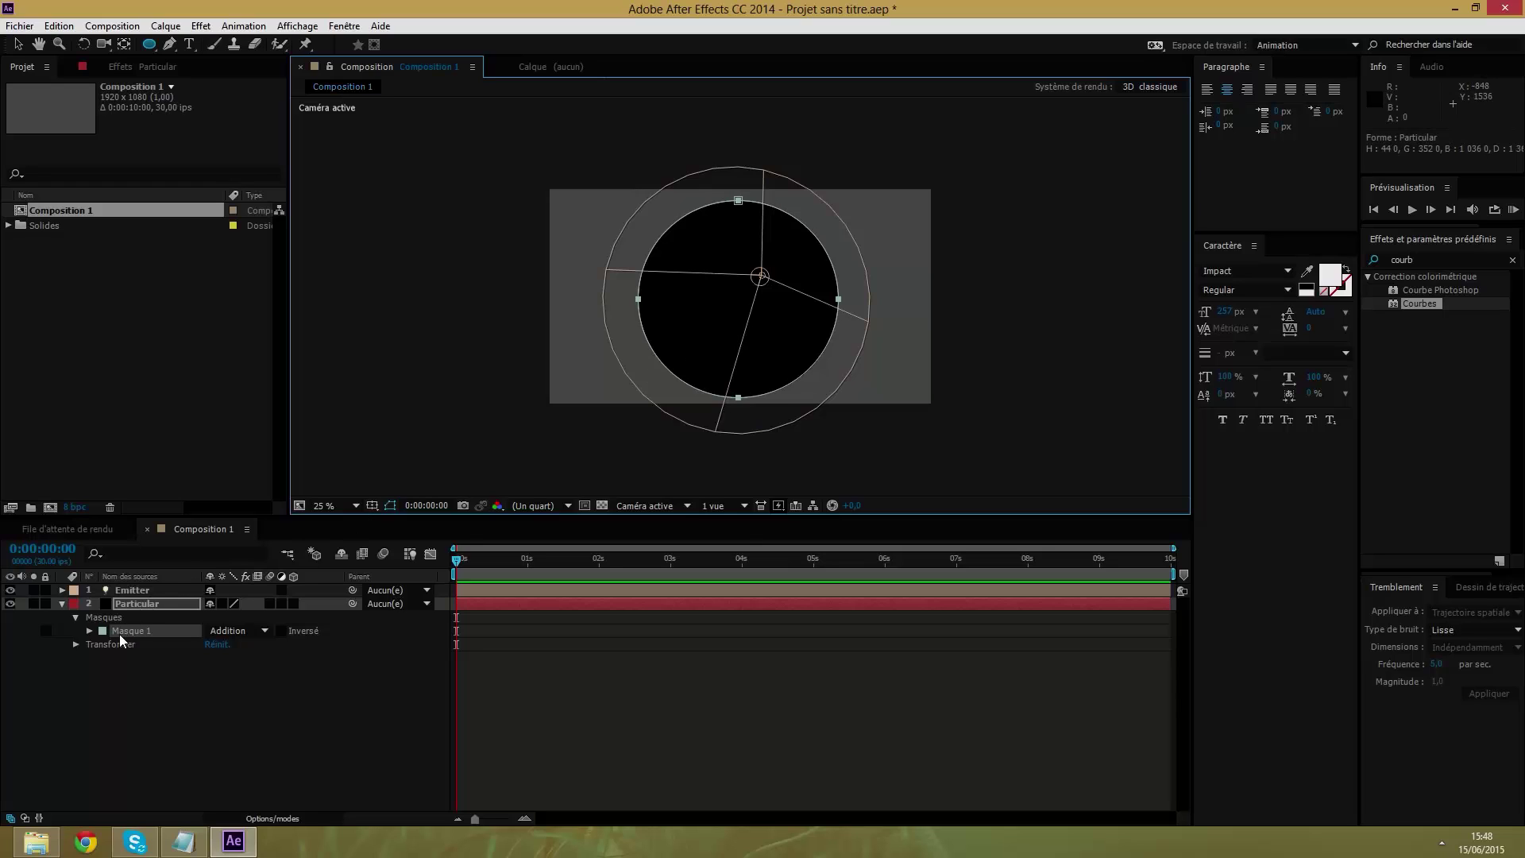
click(89, 632)
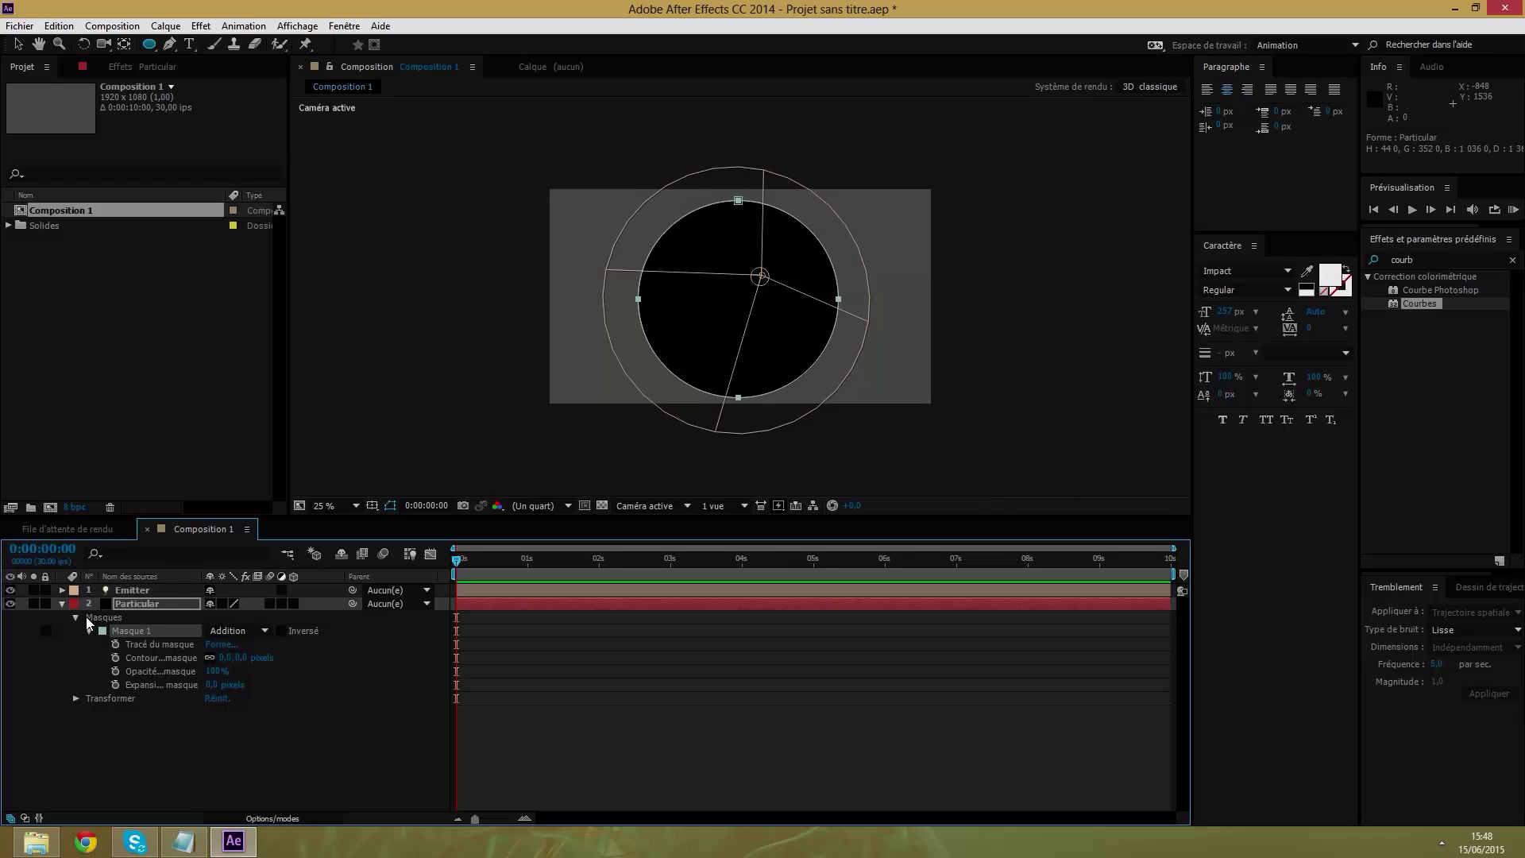
click(149, 648)
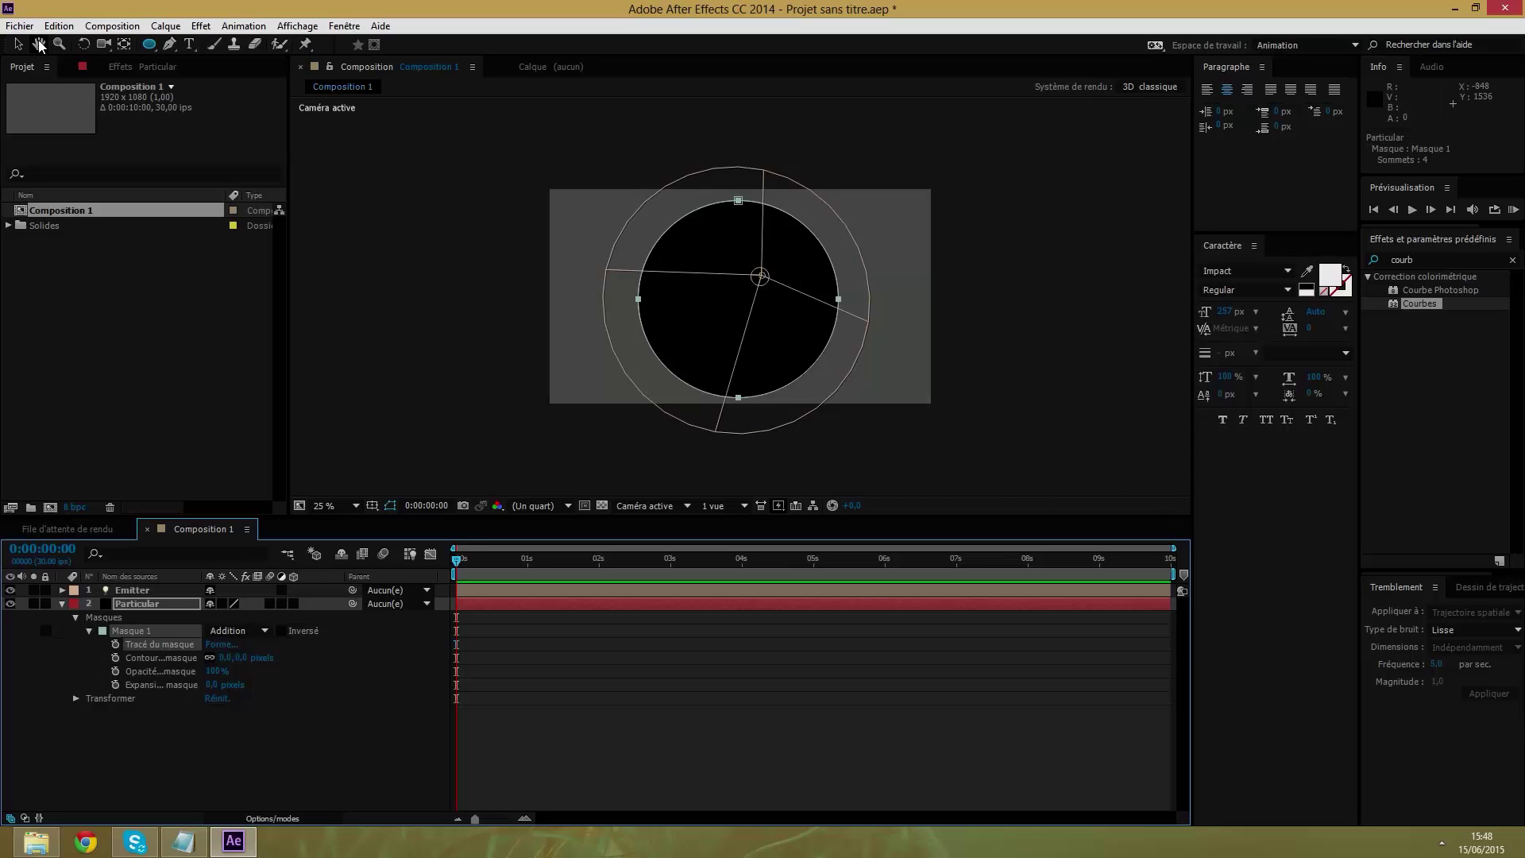
Copy Masque 1's path and paste it as Position keyframes on the Emitter light.
click(61, 26)
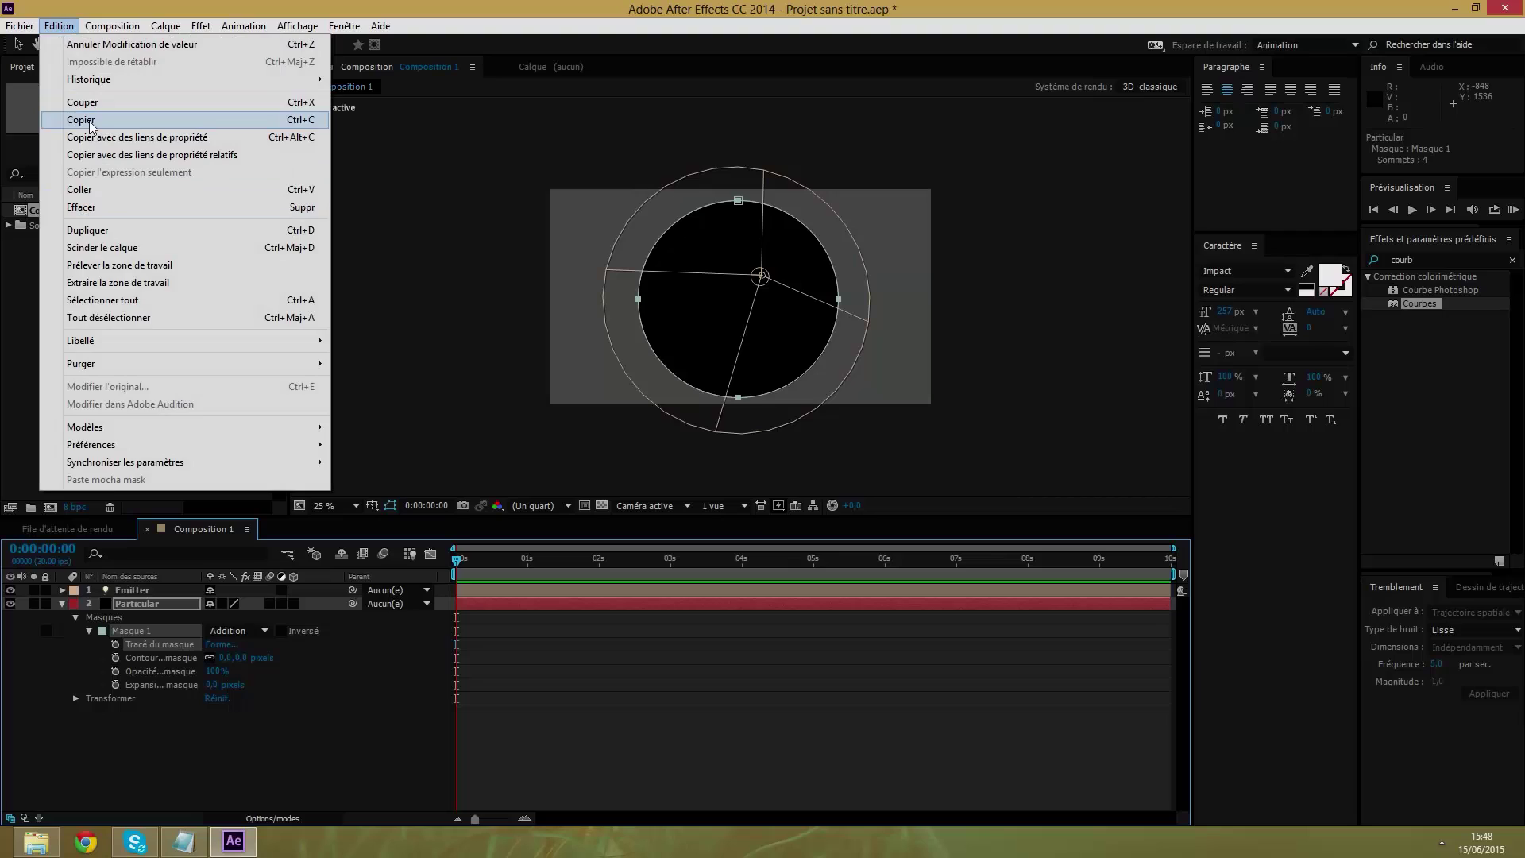
click(87, 119)
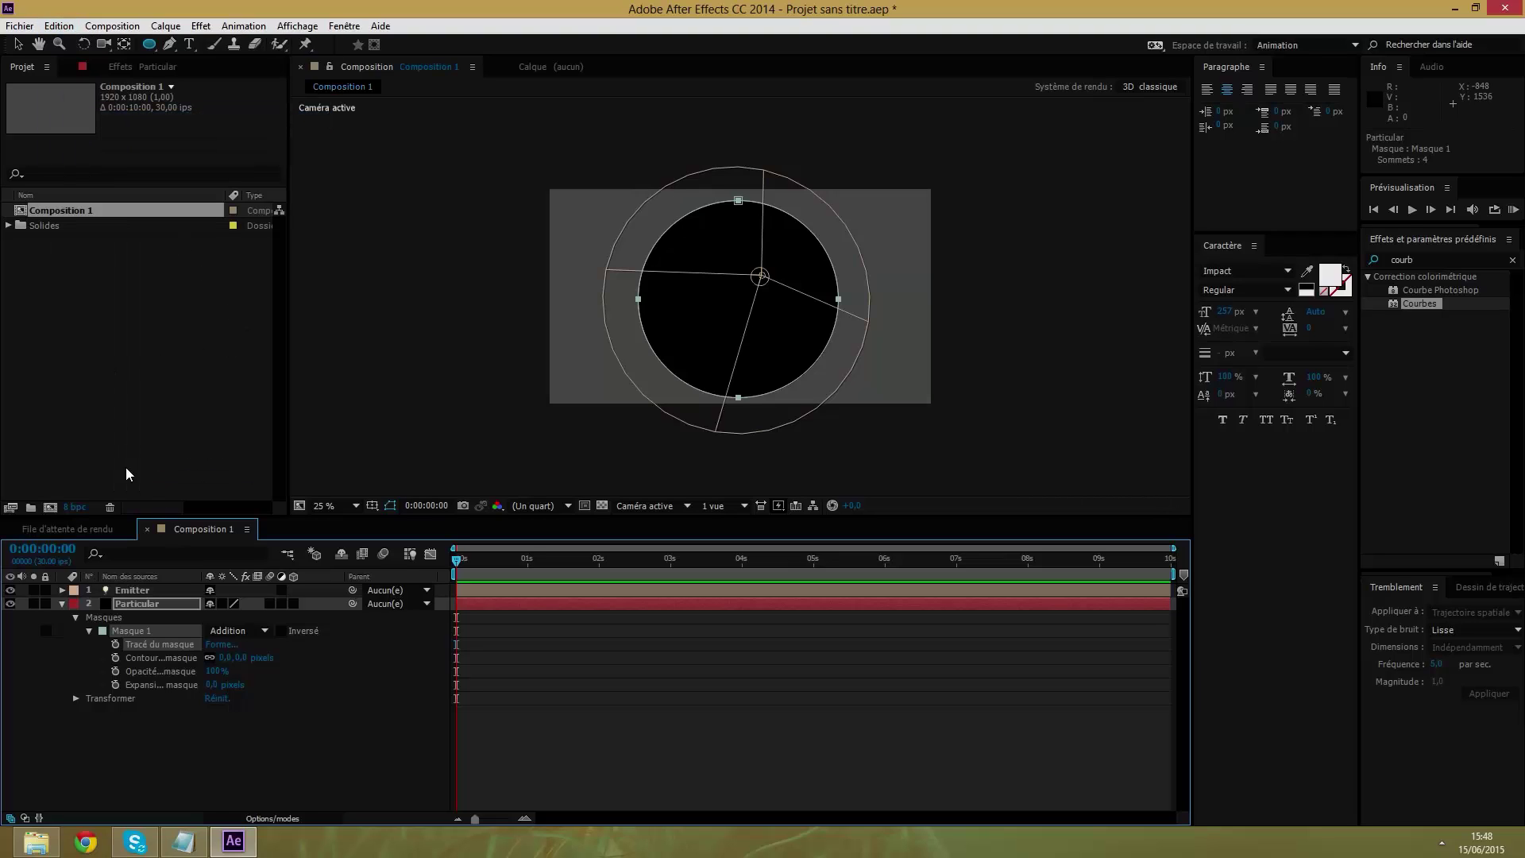
key(ctrl+shift+a)
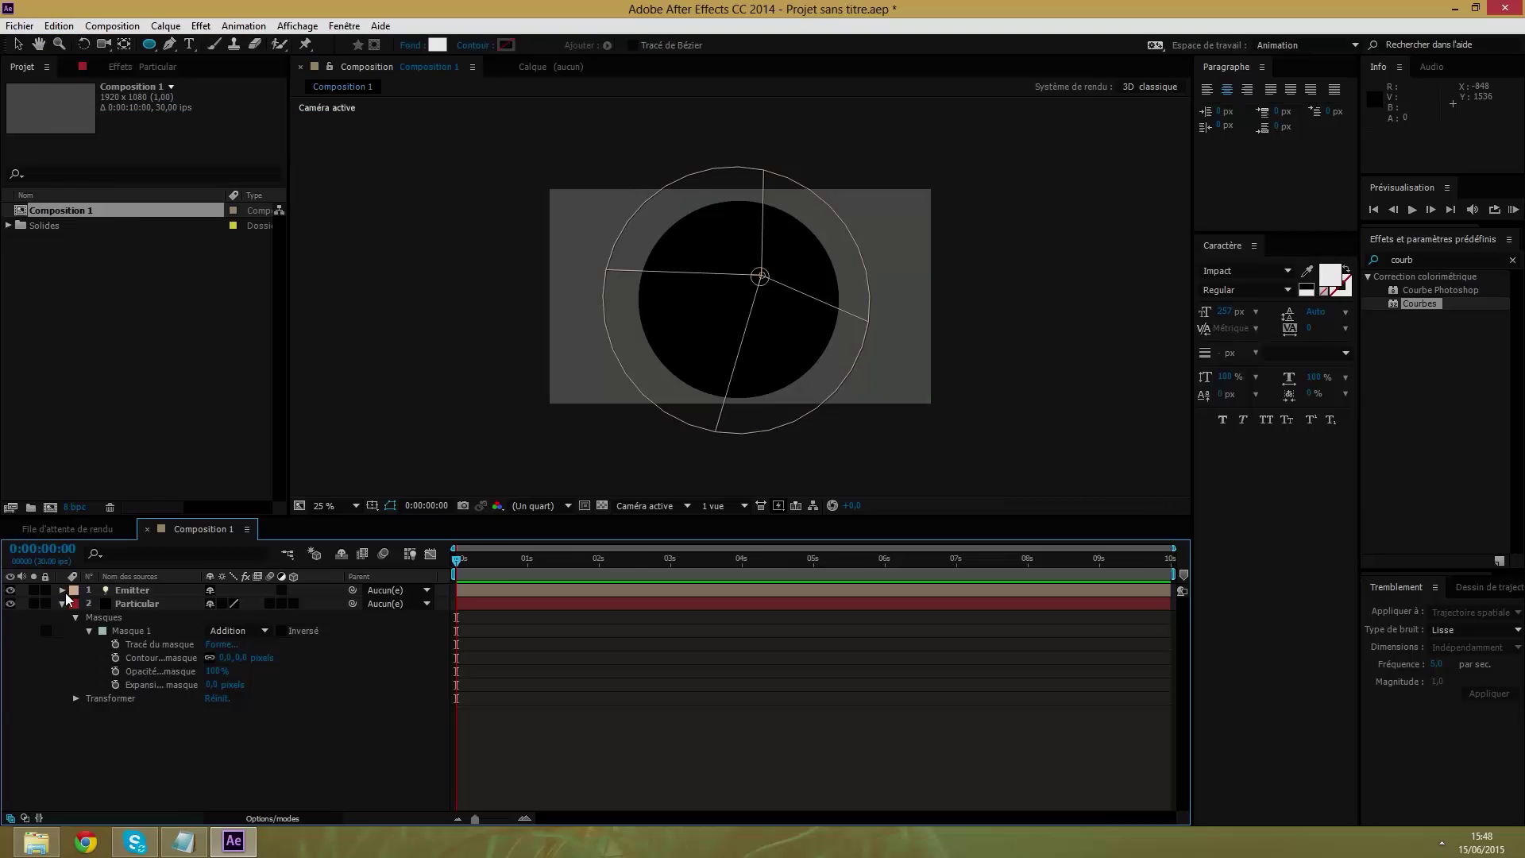
click(62, 590)
click(75, 603)
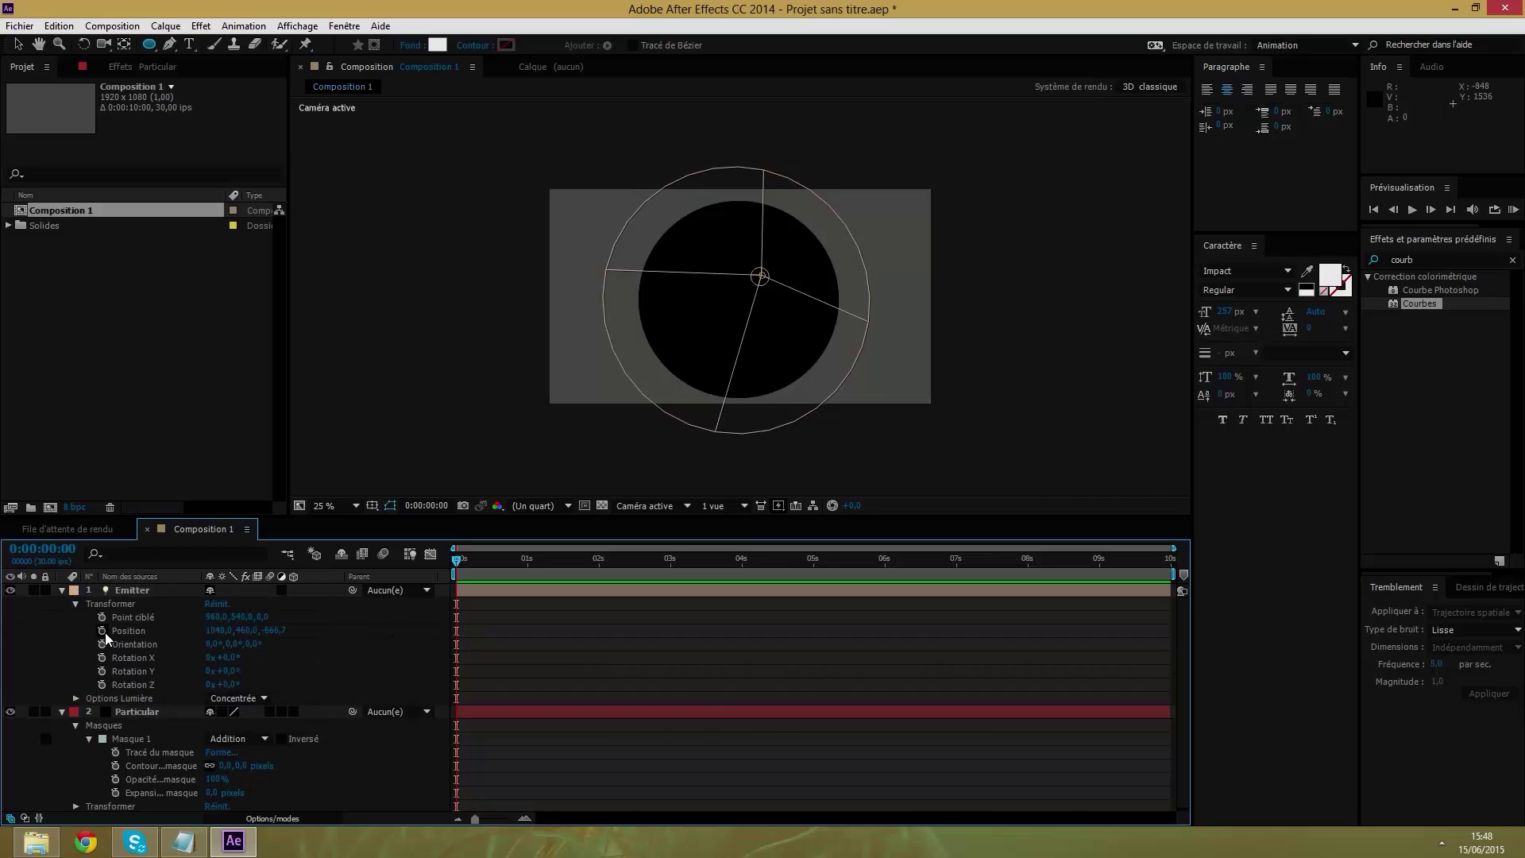
click(125, 631)
click(102, 631)
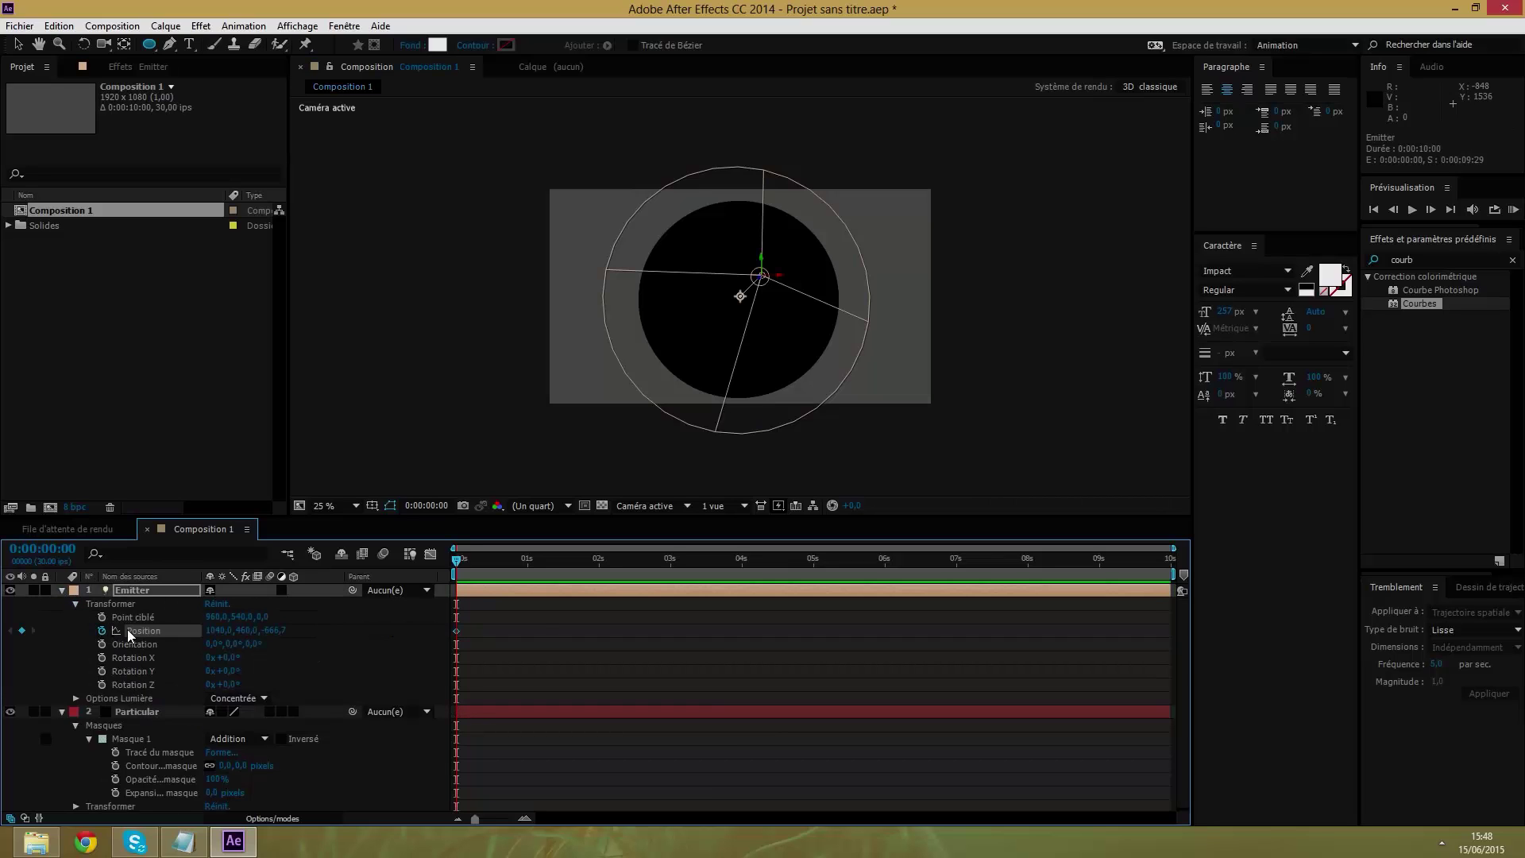
key(ctrl+v)
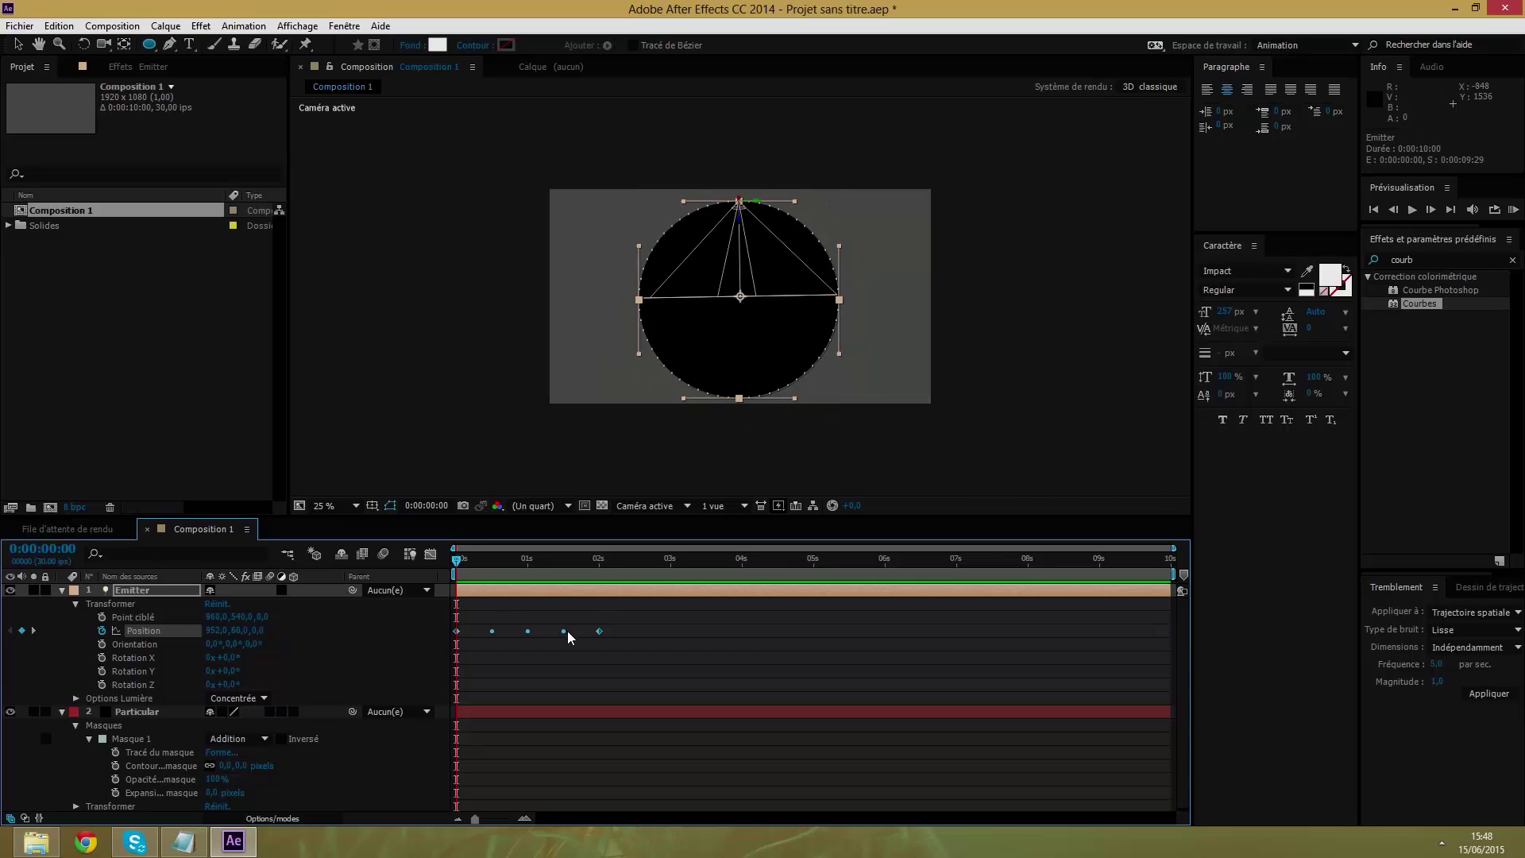
Stretch the Emitter's Position keyframes to about seven seconds and preview the circular motion.
drag(599, 631, 844, 631)
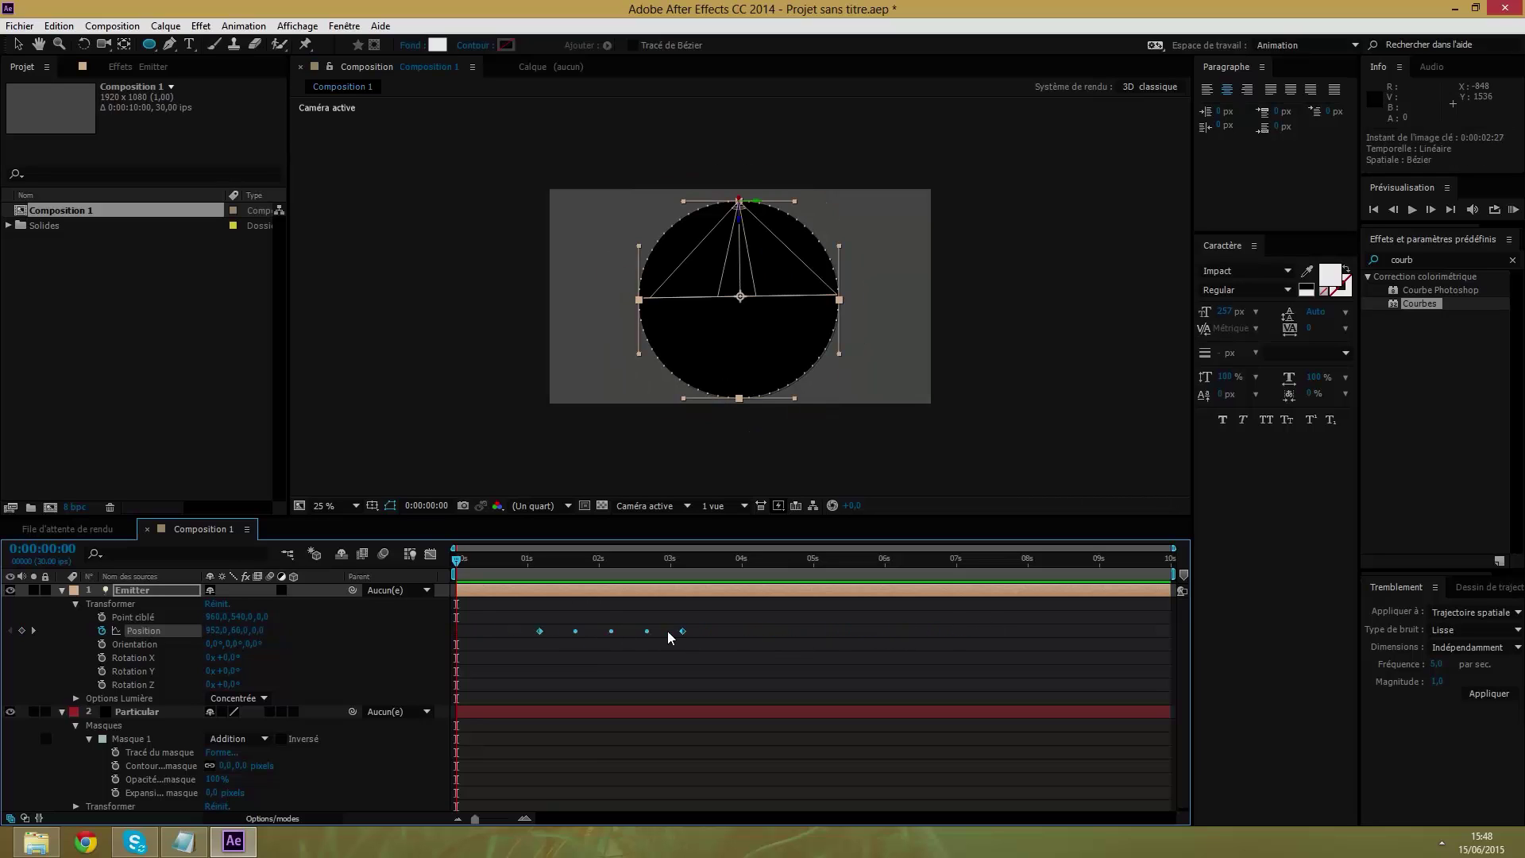
click(599, 670)
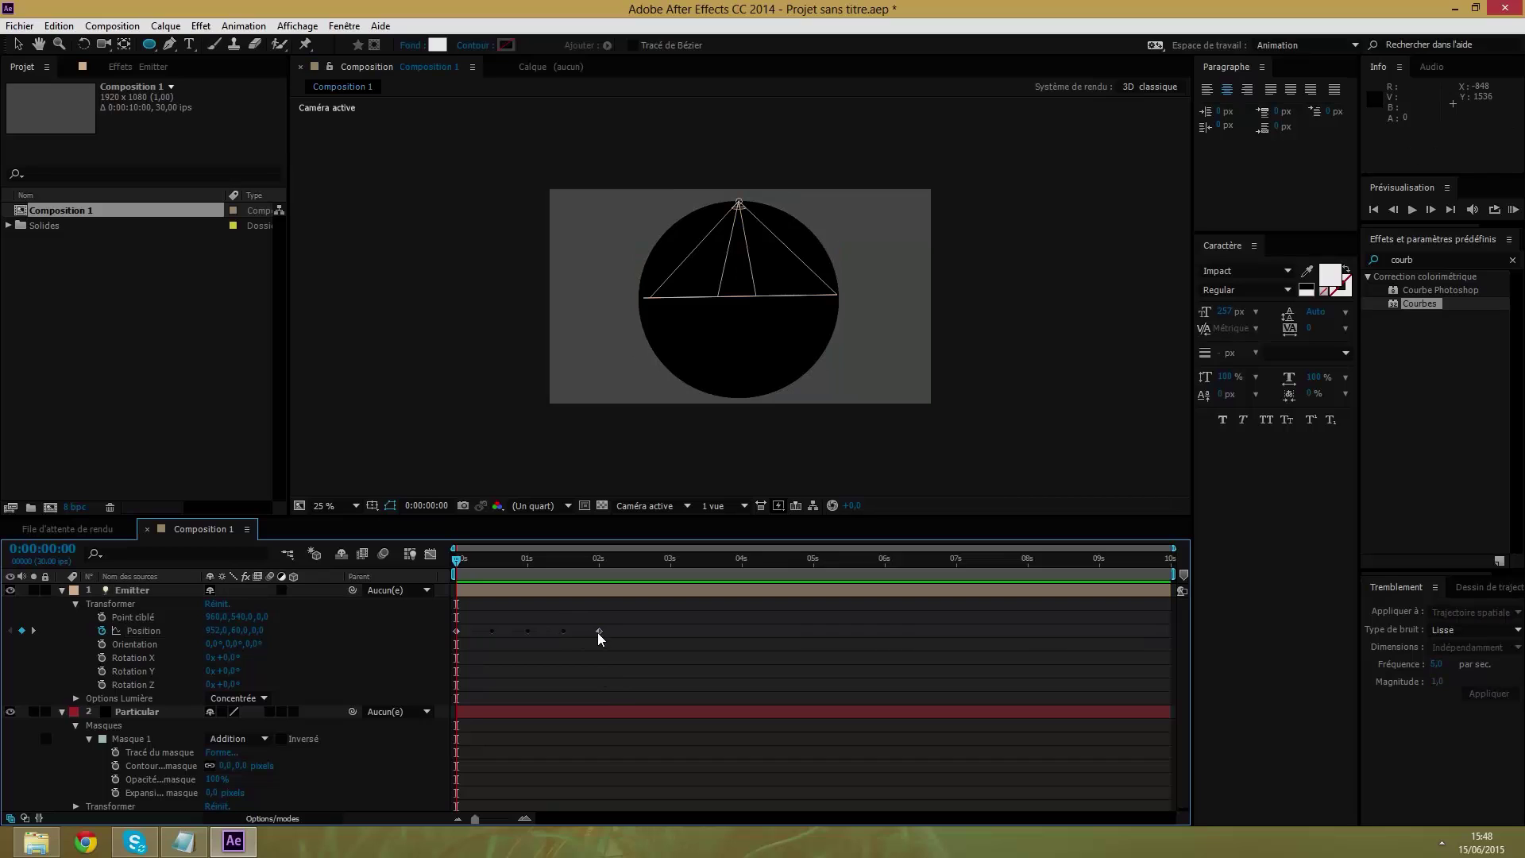
drag(599, 630, 959, 634)
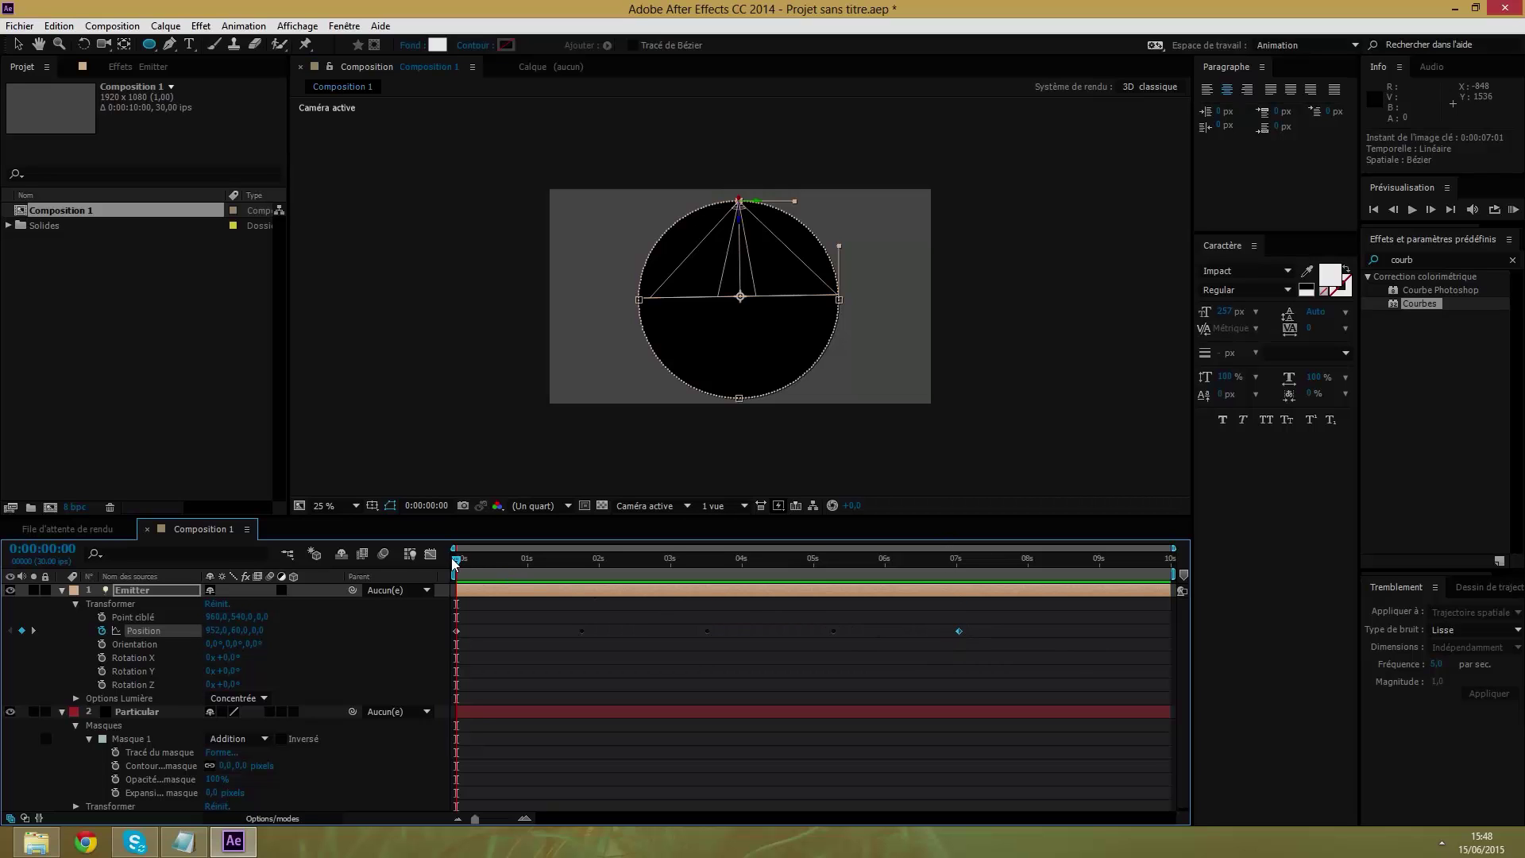
mouse_move(456, 561)
mouse_down()
mouse_move(872, 573)
mouse_move(892, 561)
mouse_up()
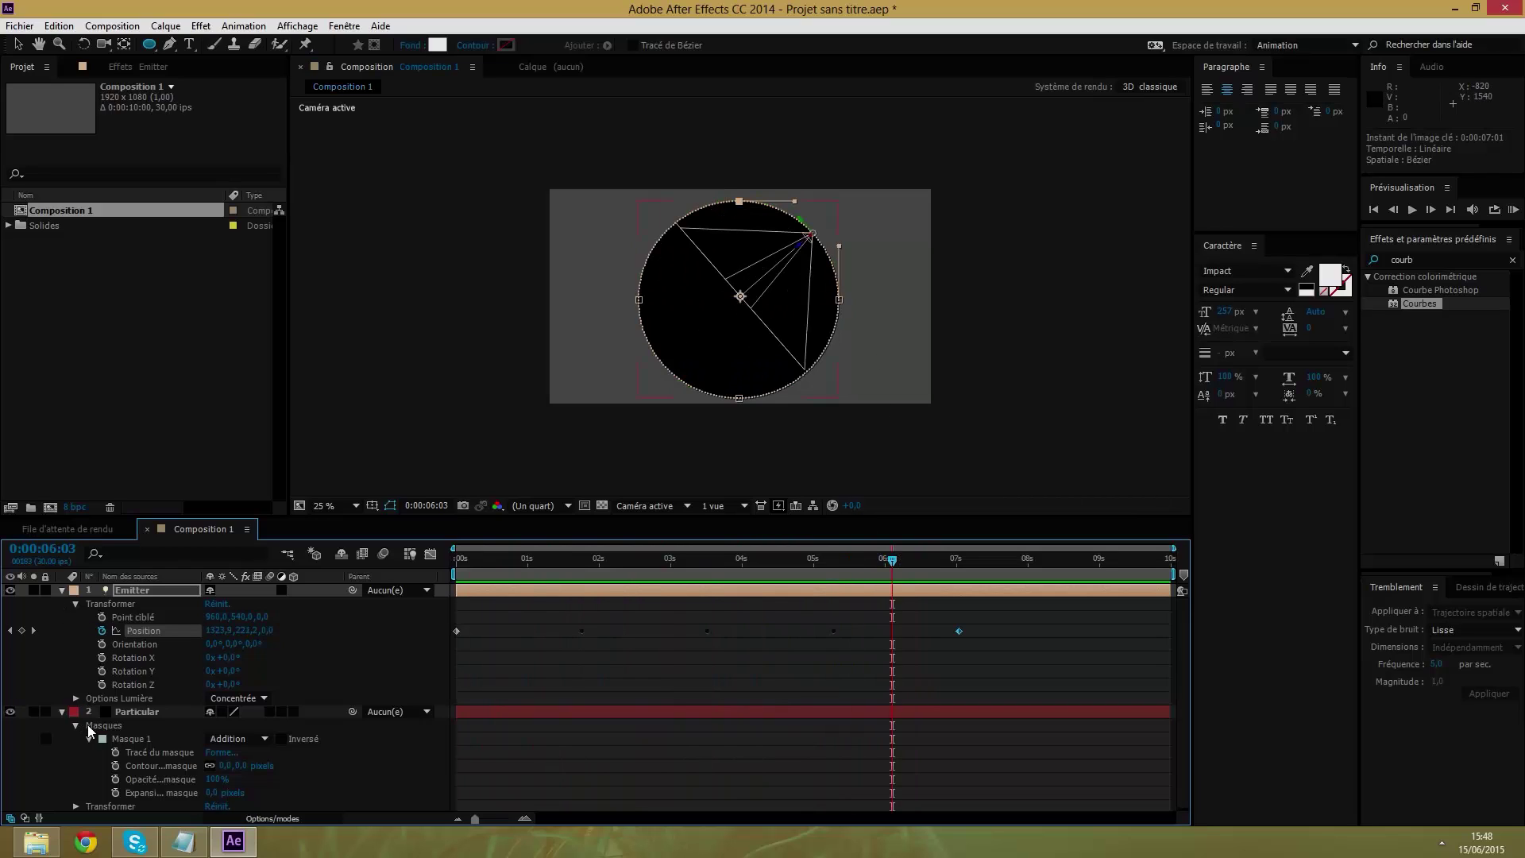
Delete the circular mask from Particular and return the playhead to the start.
click(131, 709)
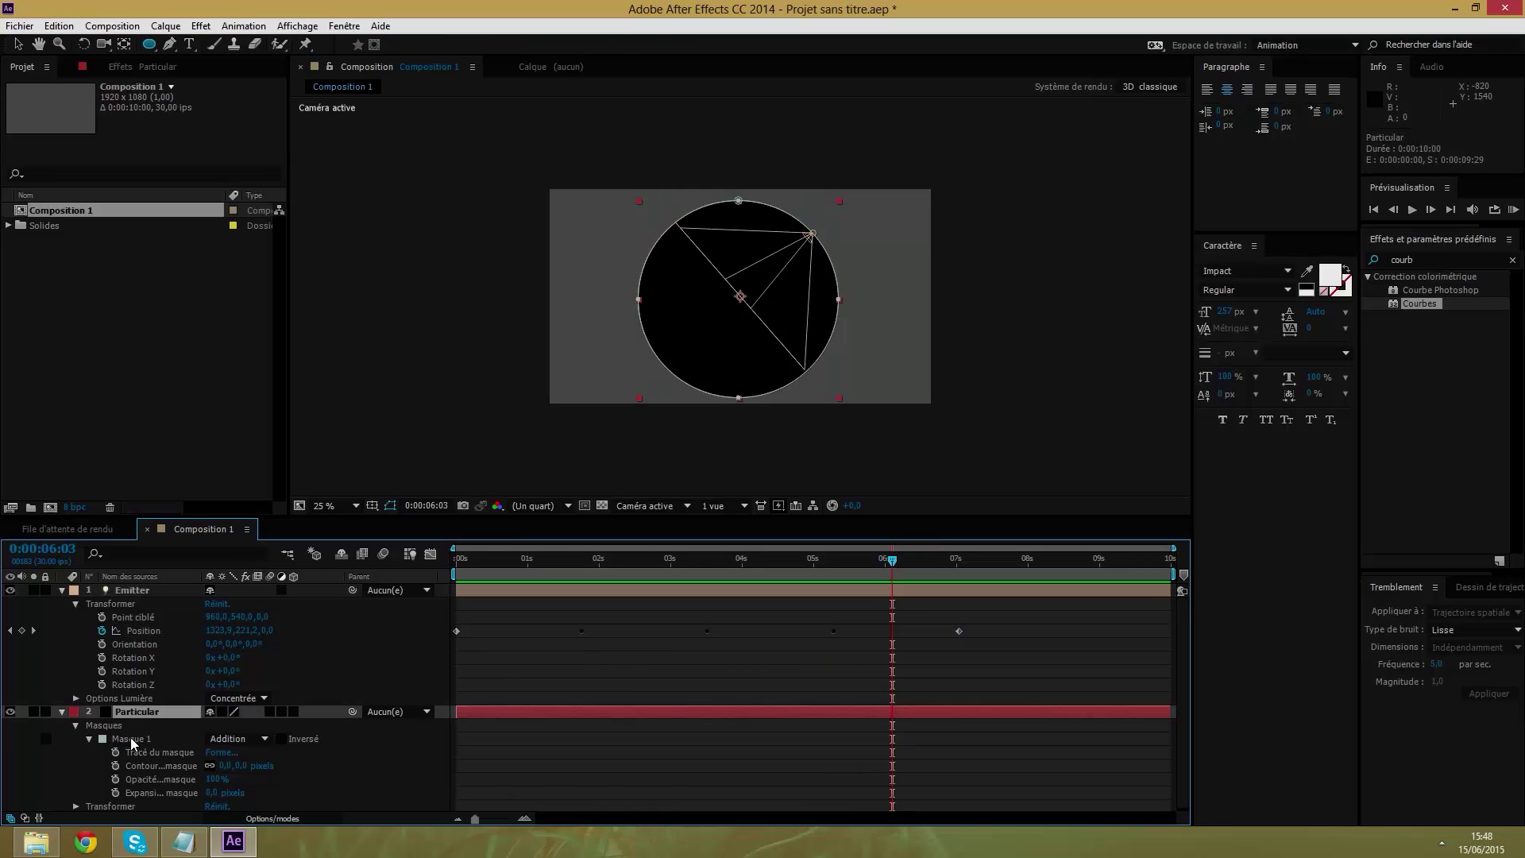
click(127, 738)
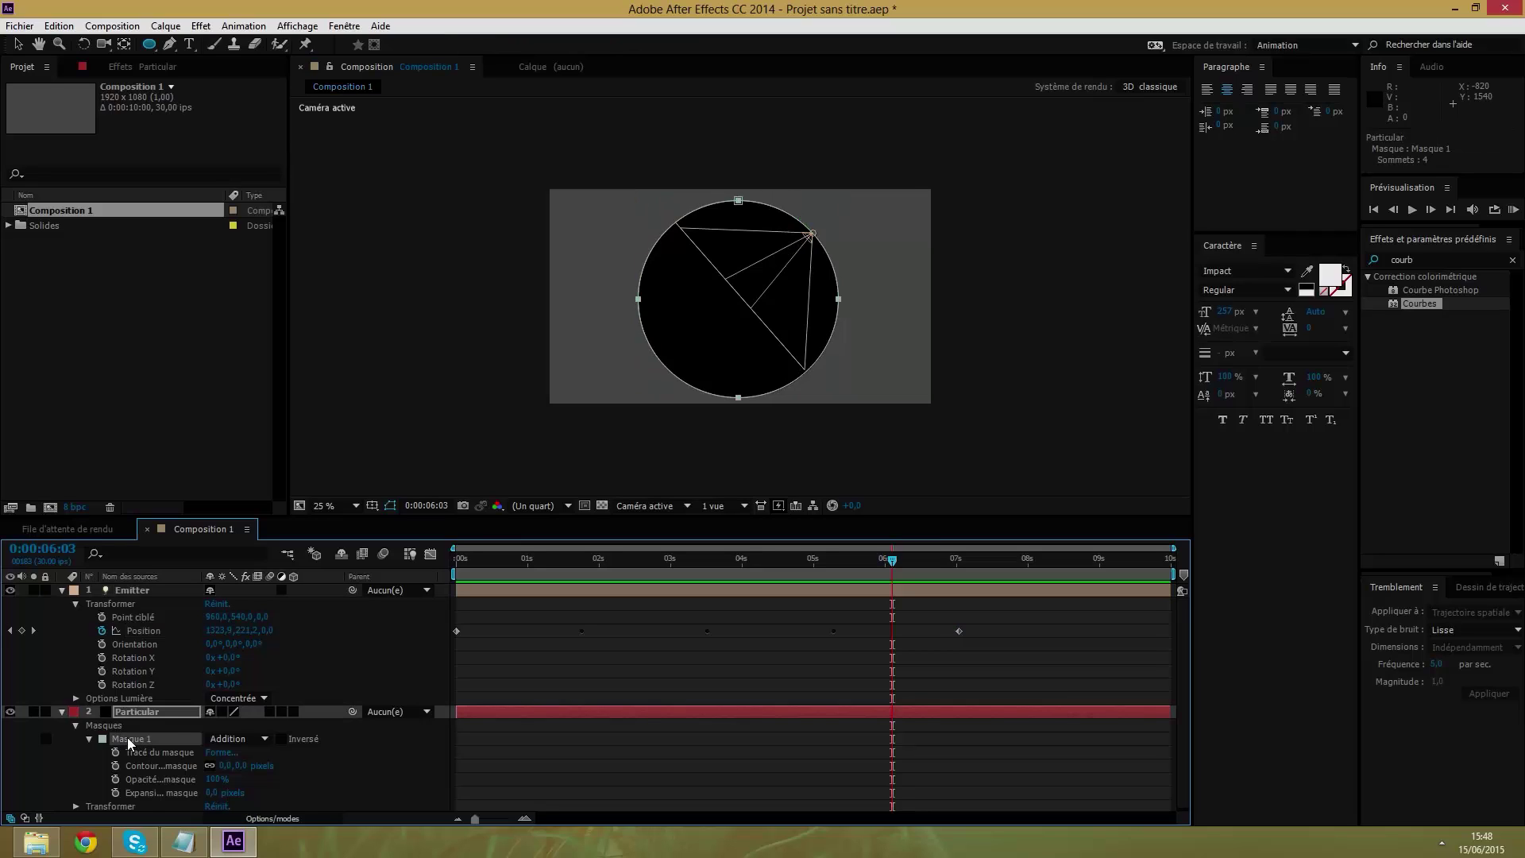
key(Delete)
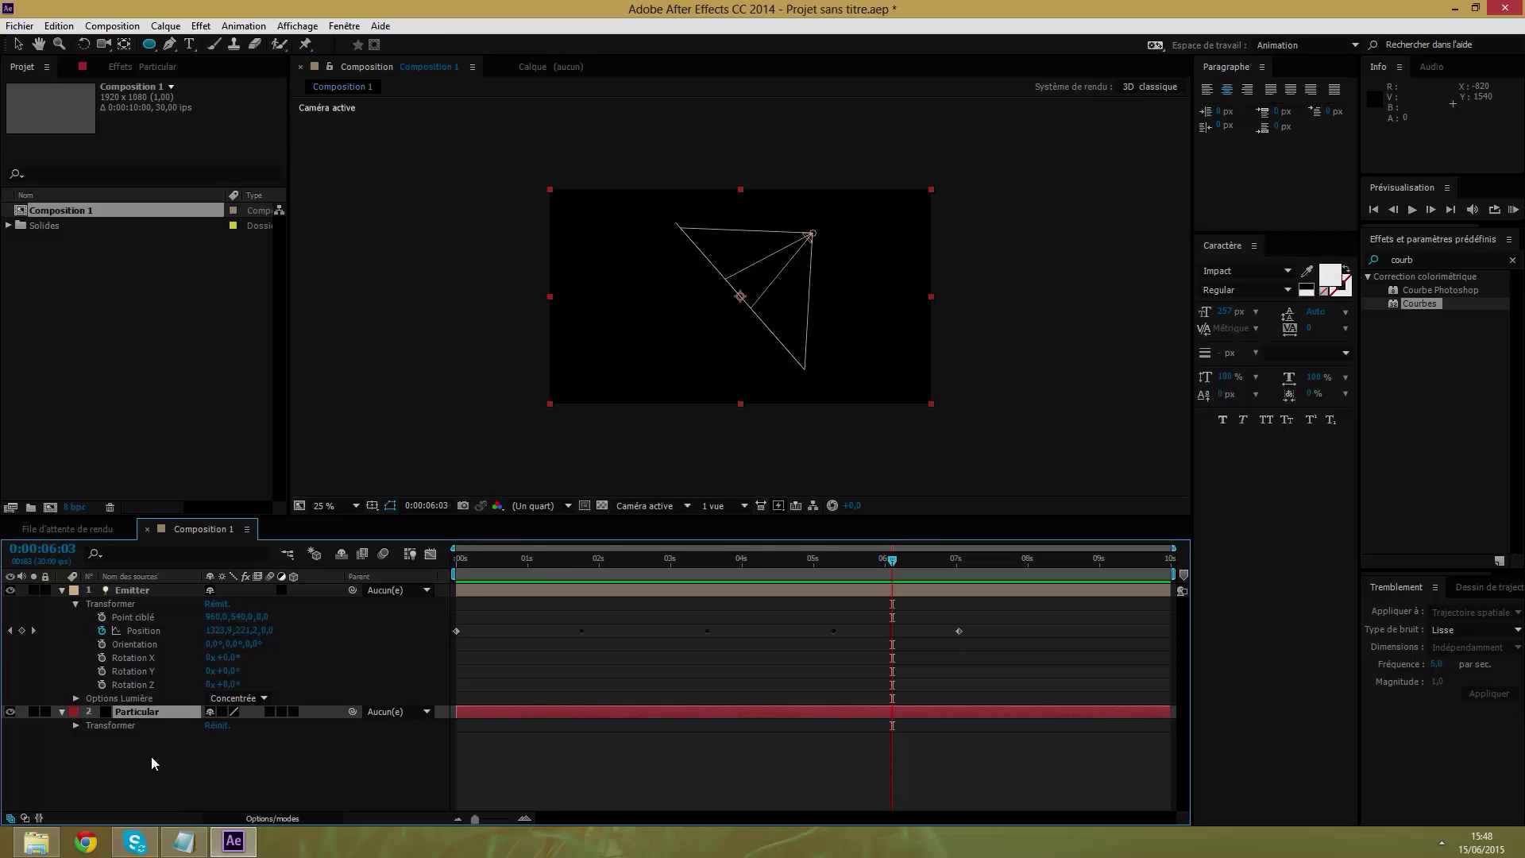
drag(892, 564, 690, 565)
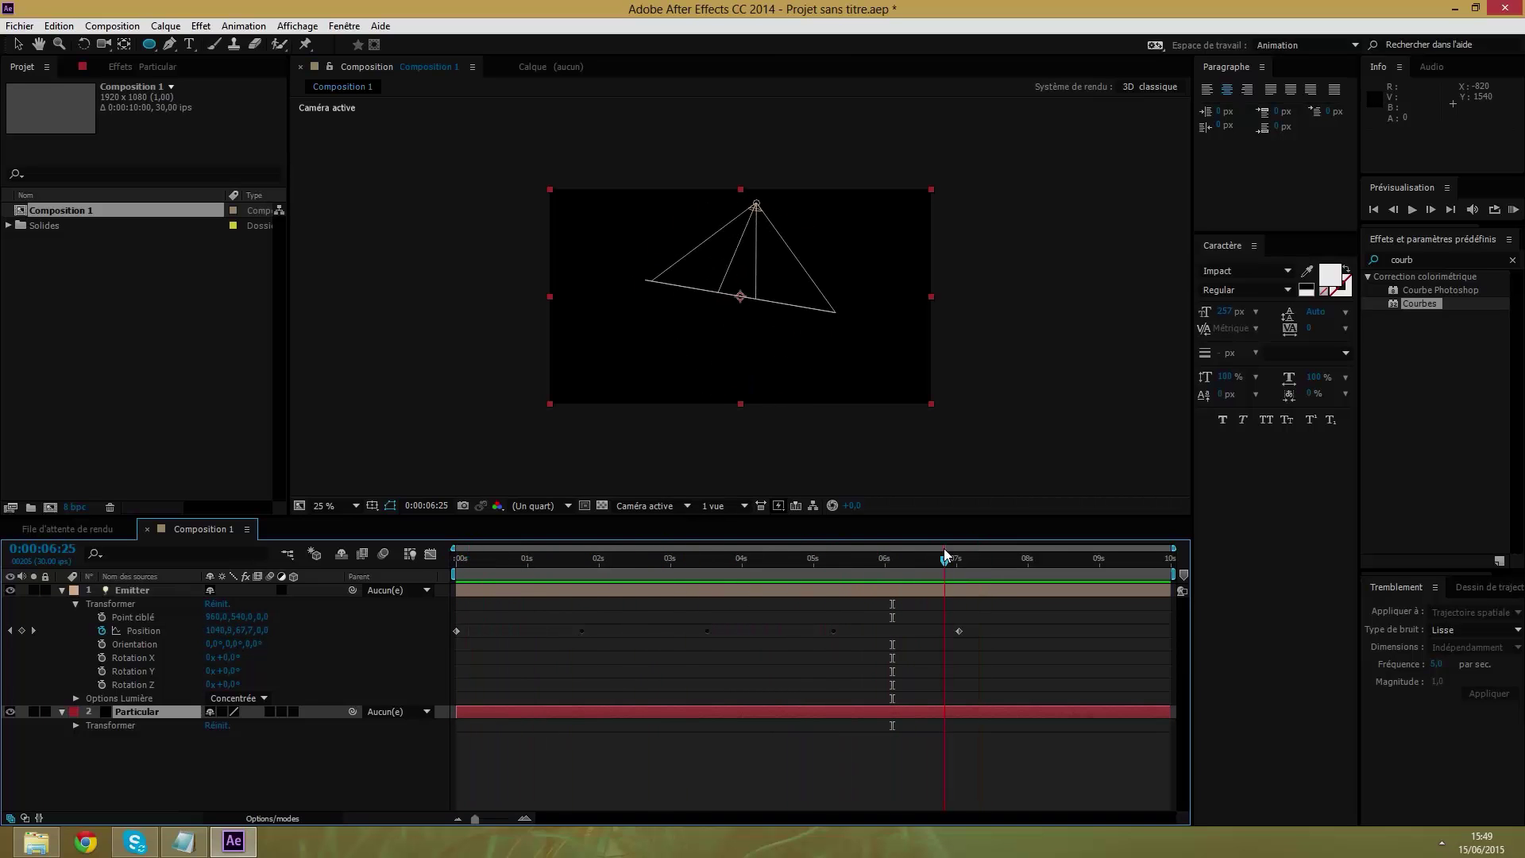
drag(791, 586, 457, 560)
Collapse both layers and apply Trapcode Particular to the selected Particular solid.
click(62, 591)
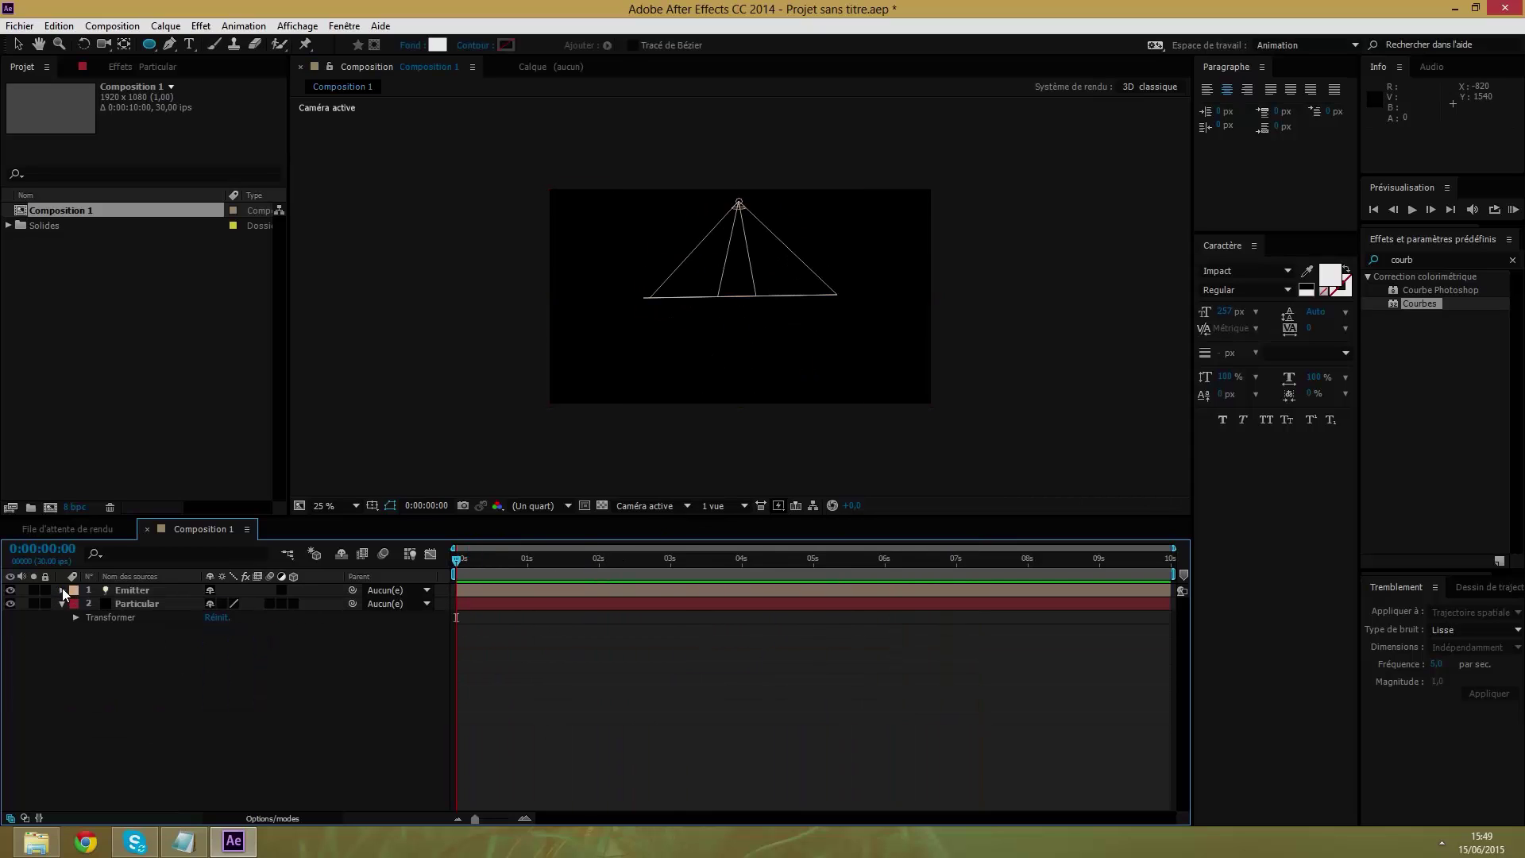
click(149, 605)
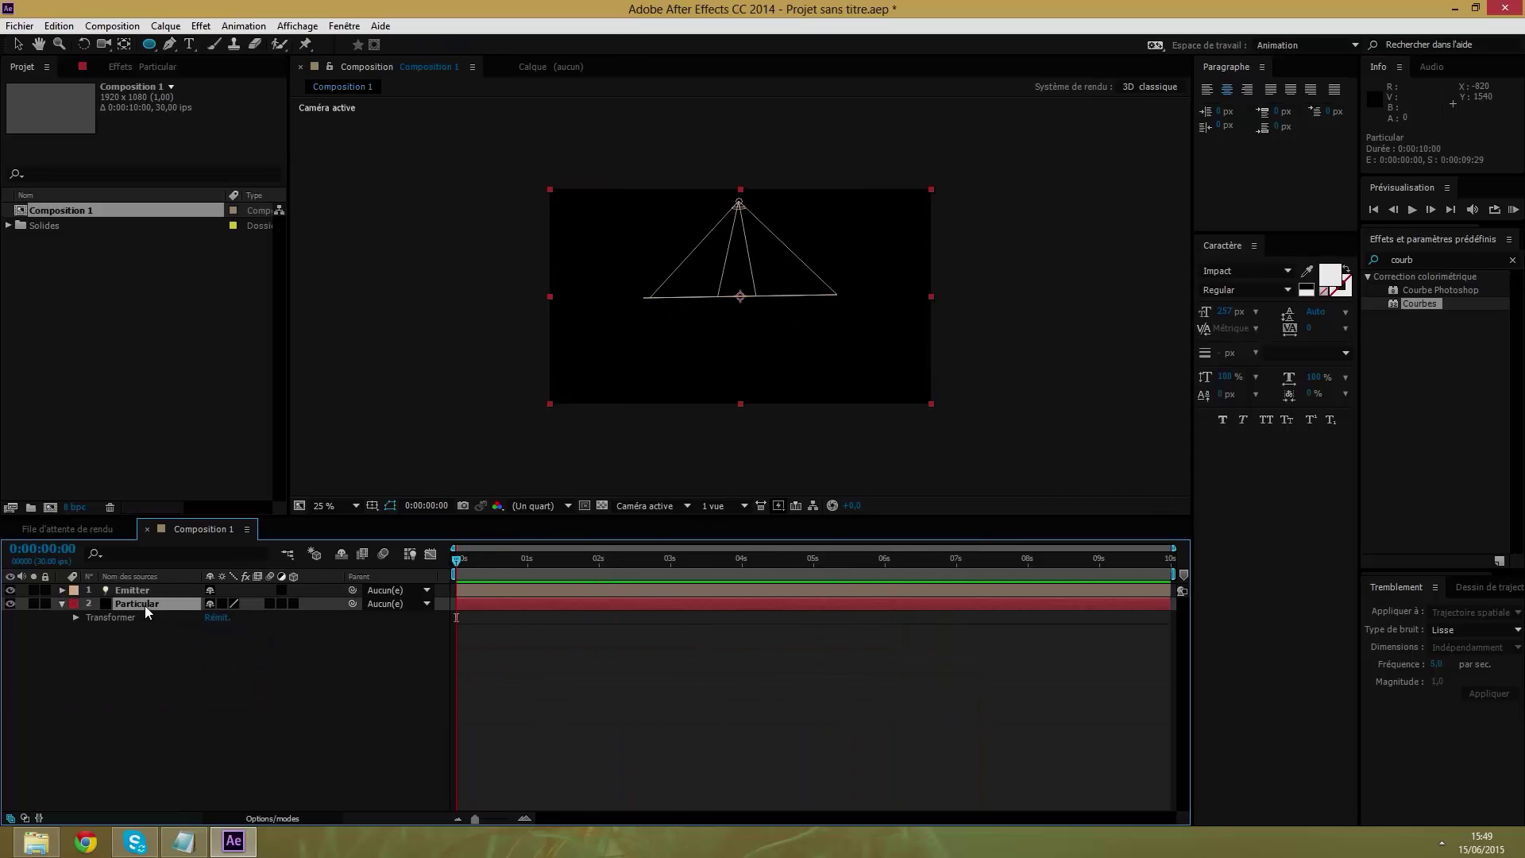
click(62, 603)
click(202, 27)
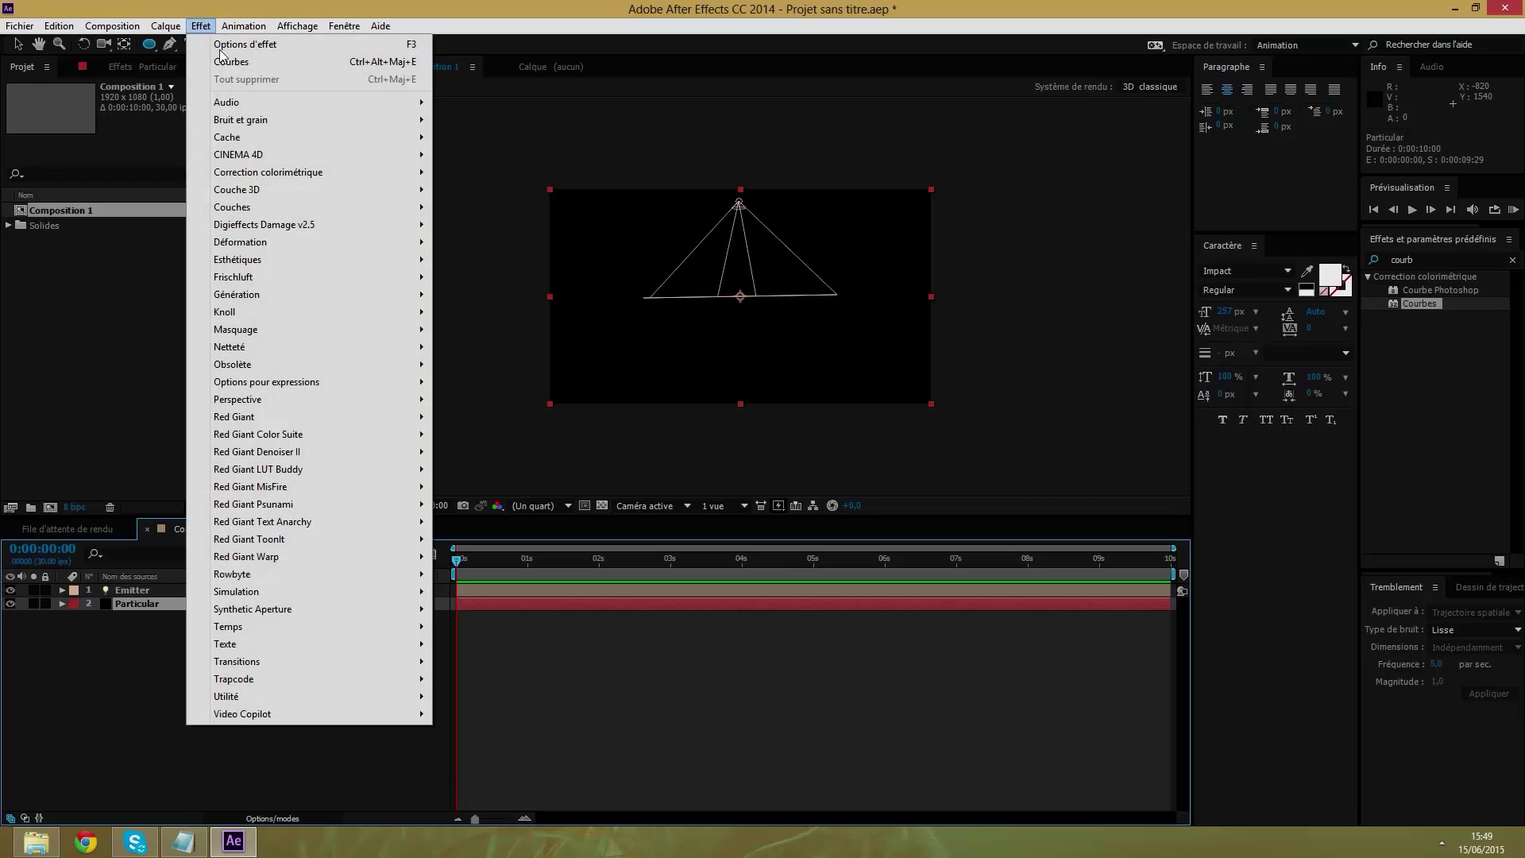
mouse_move(253, 668)
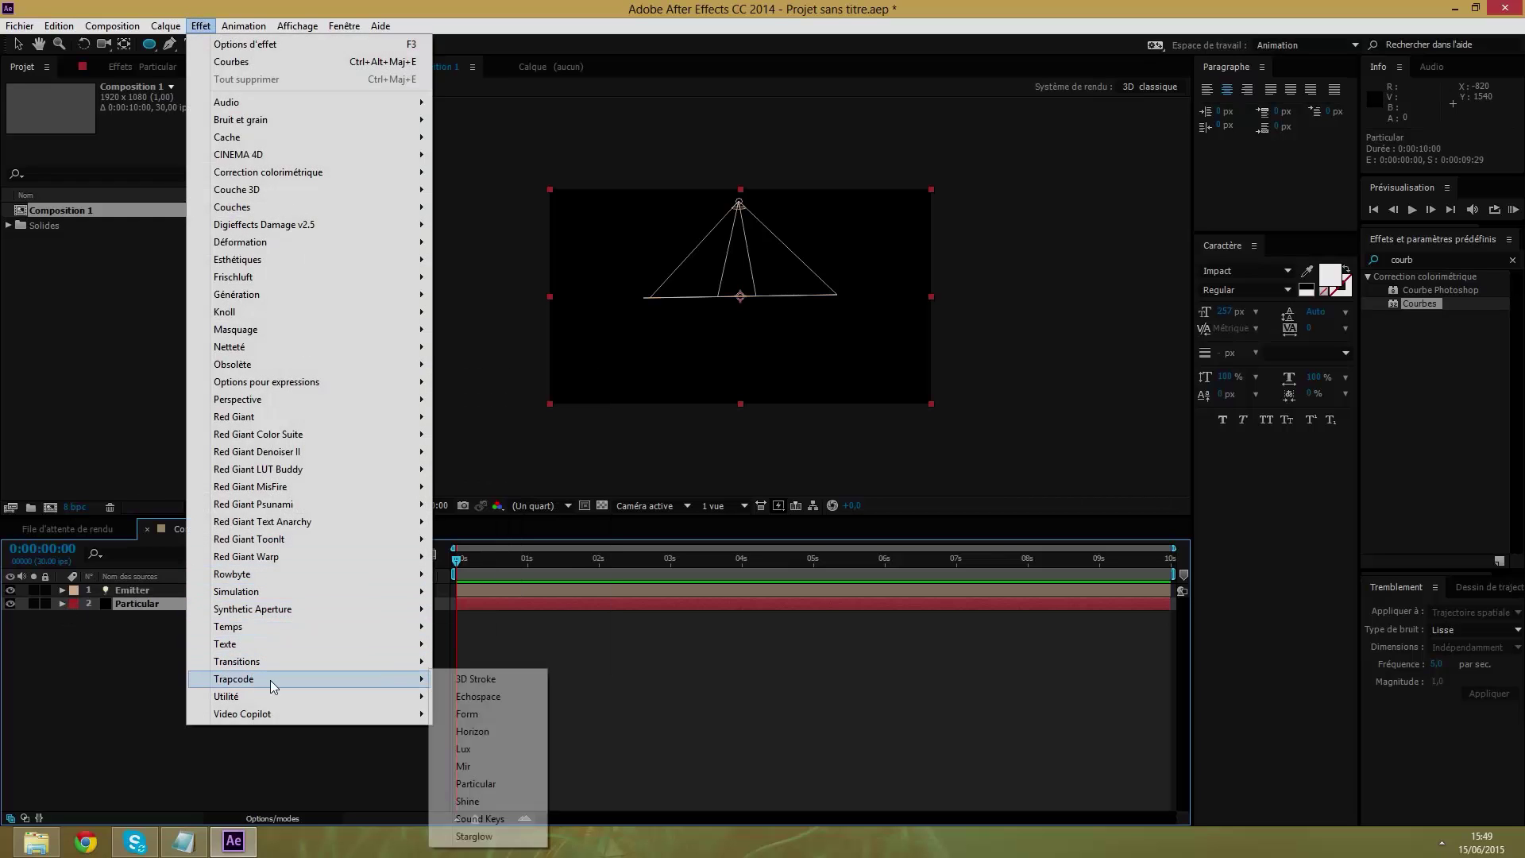
click(487, 778)
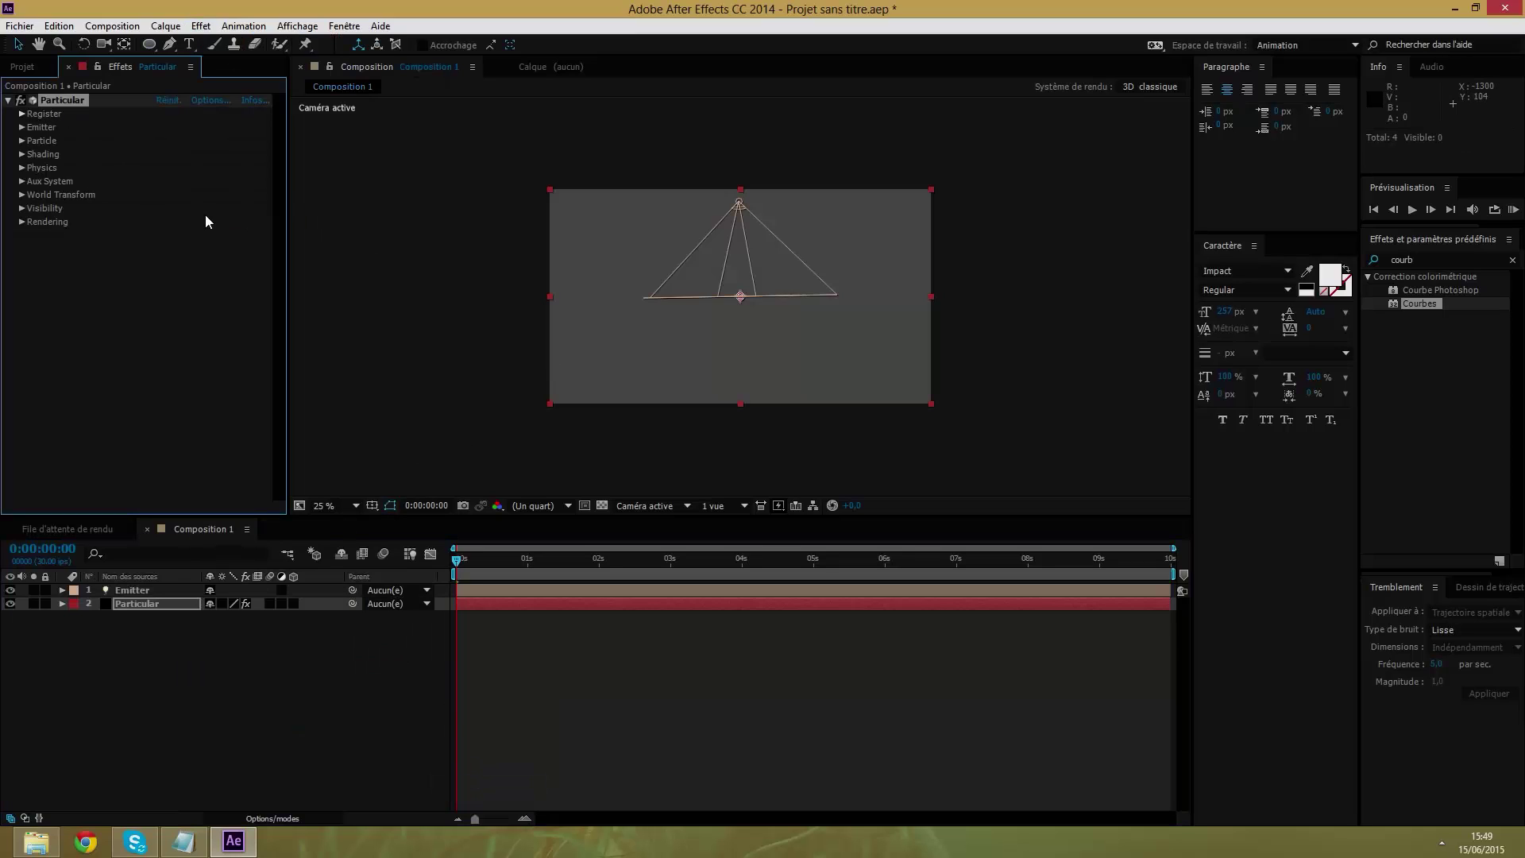
Set Particular's emitter to 500 particles/sec with Emitter Type Light(s).
click(21, 127)
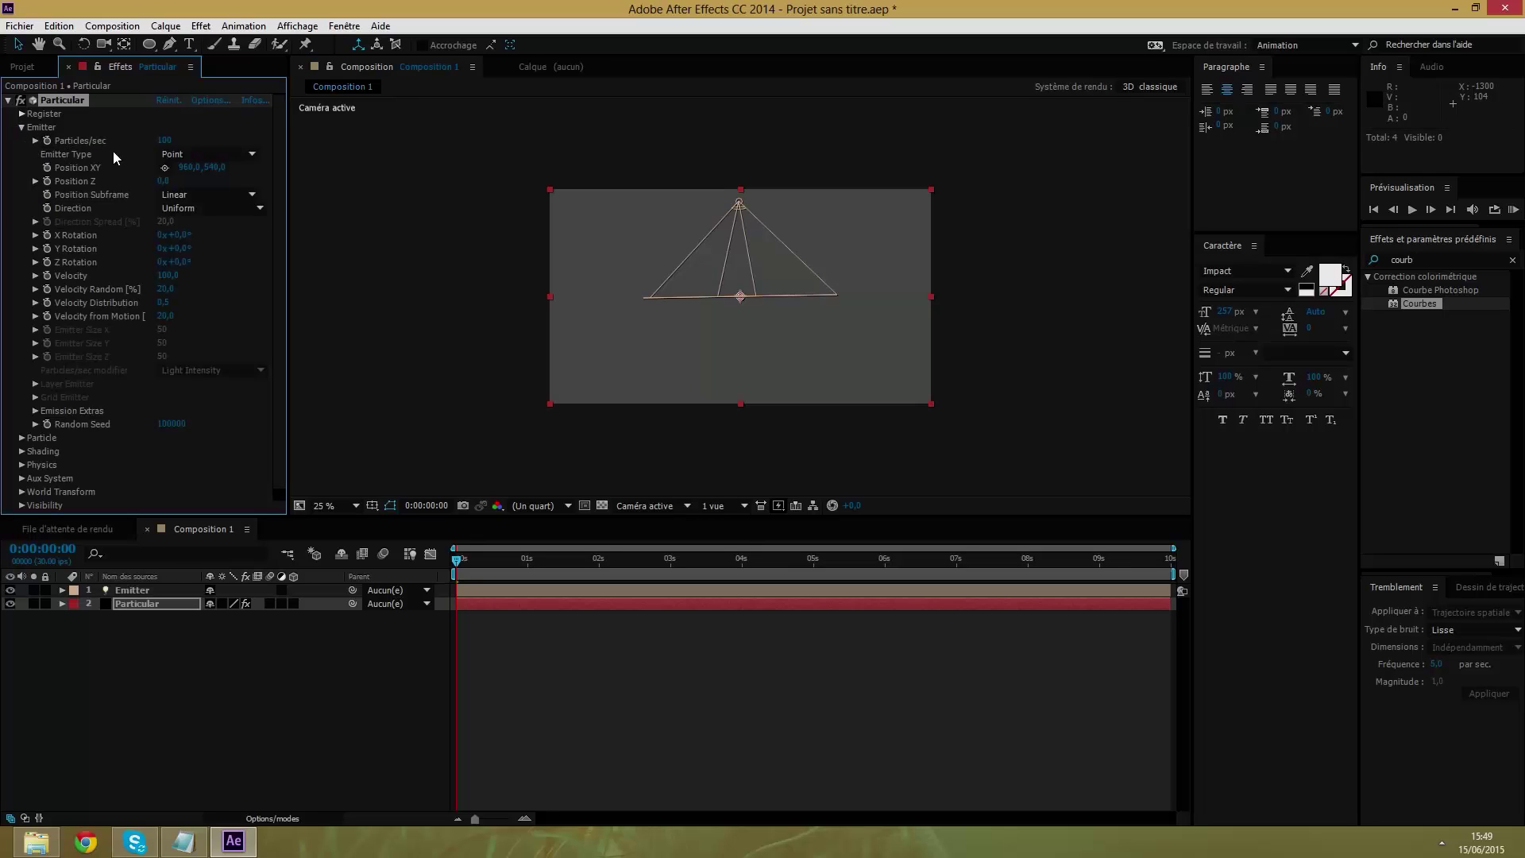
click(165, 141)
text(5)
key(Return)
click(209, 154)
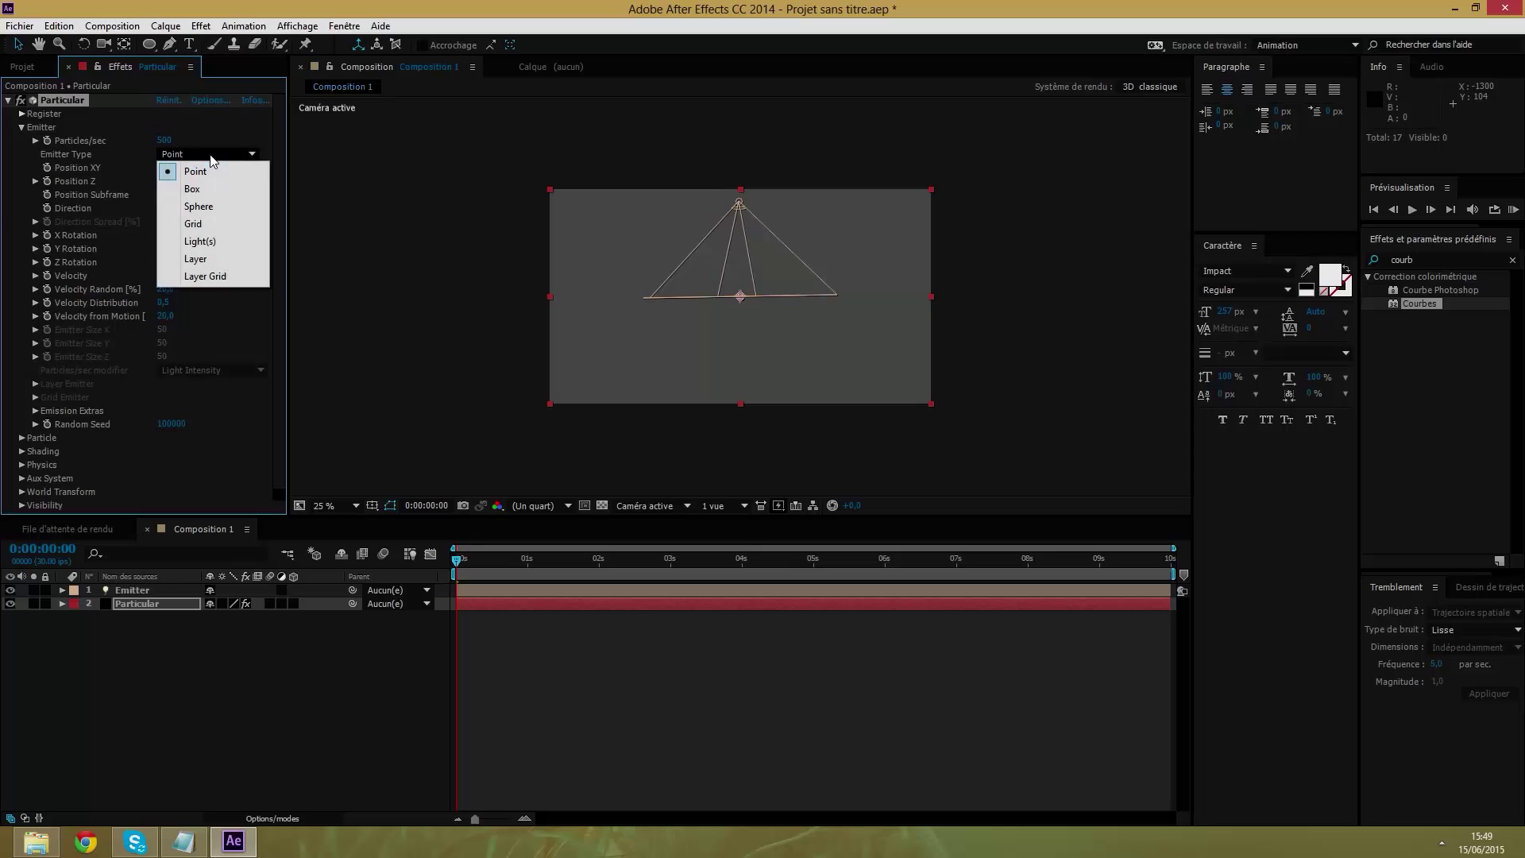
click(200, 241)
mouse_move(537, 562)
mouse_down()
mouse_move(823, 554)
mouse_move(577, 525)
mouse_move(737, 533)
mouse_up()
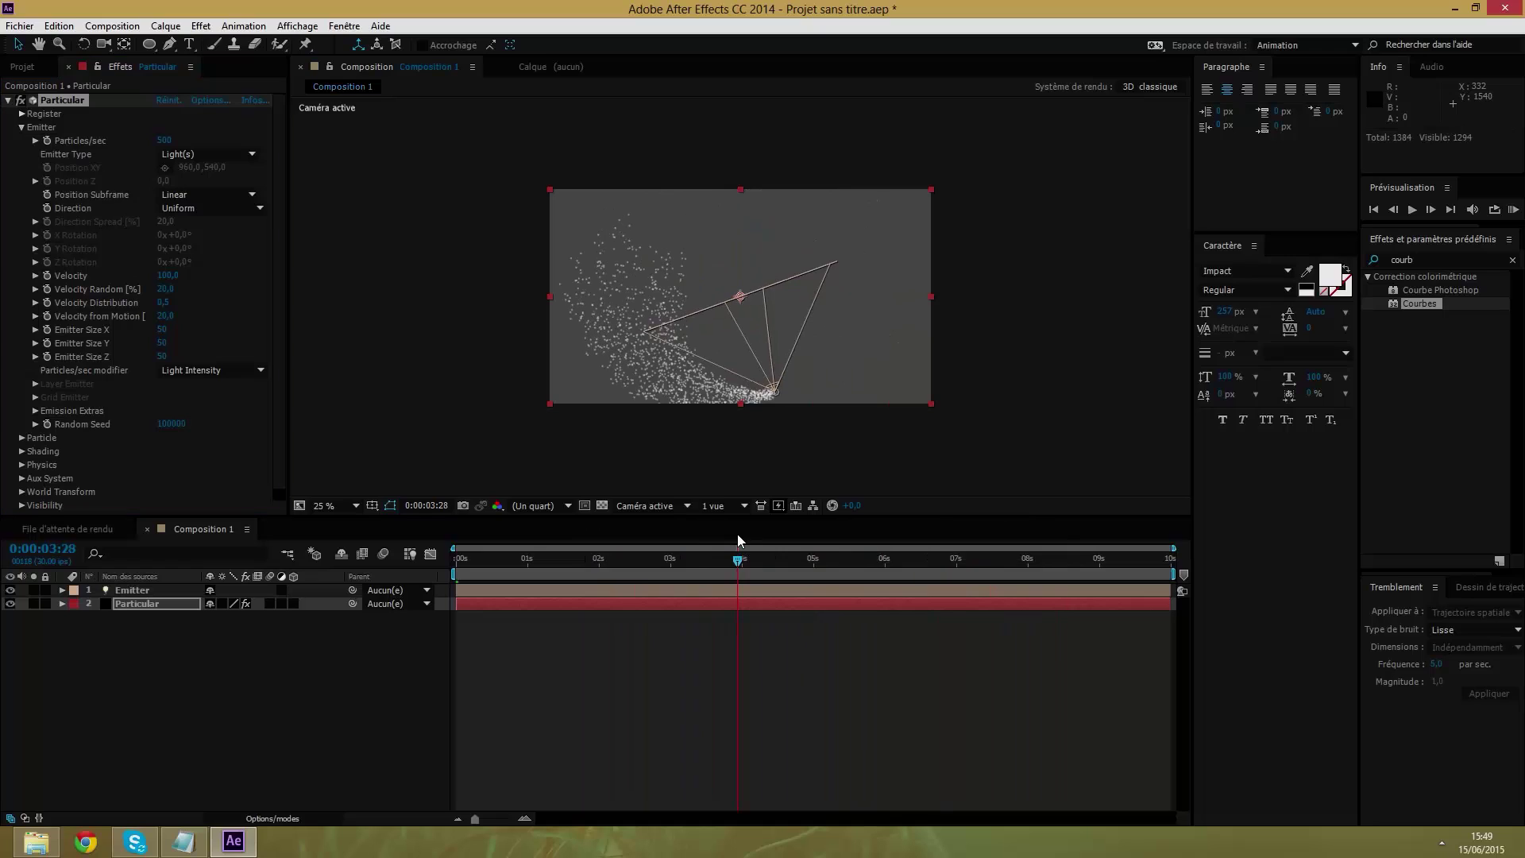
Set the emitter Velocity to 65.
click(167, 276)
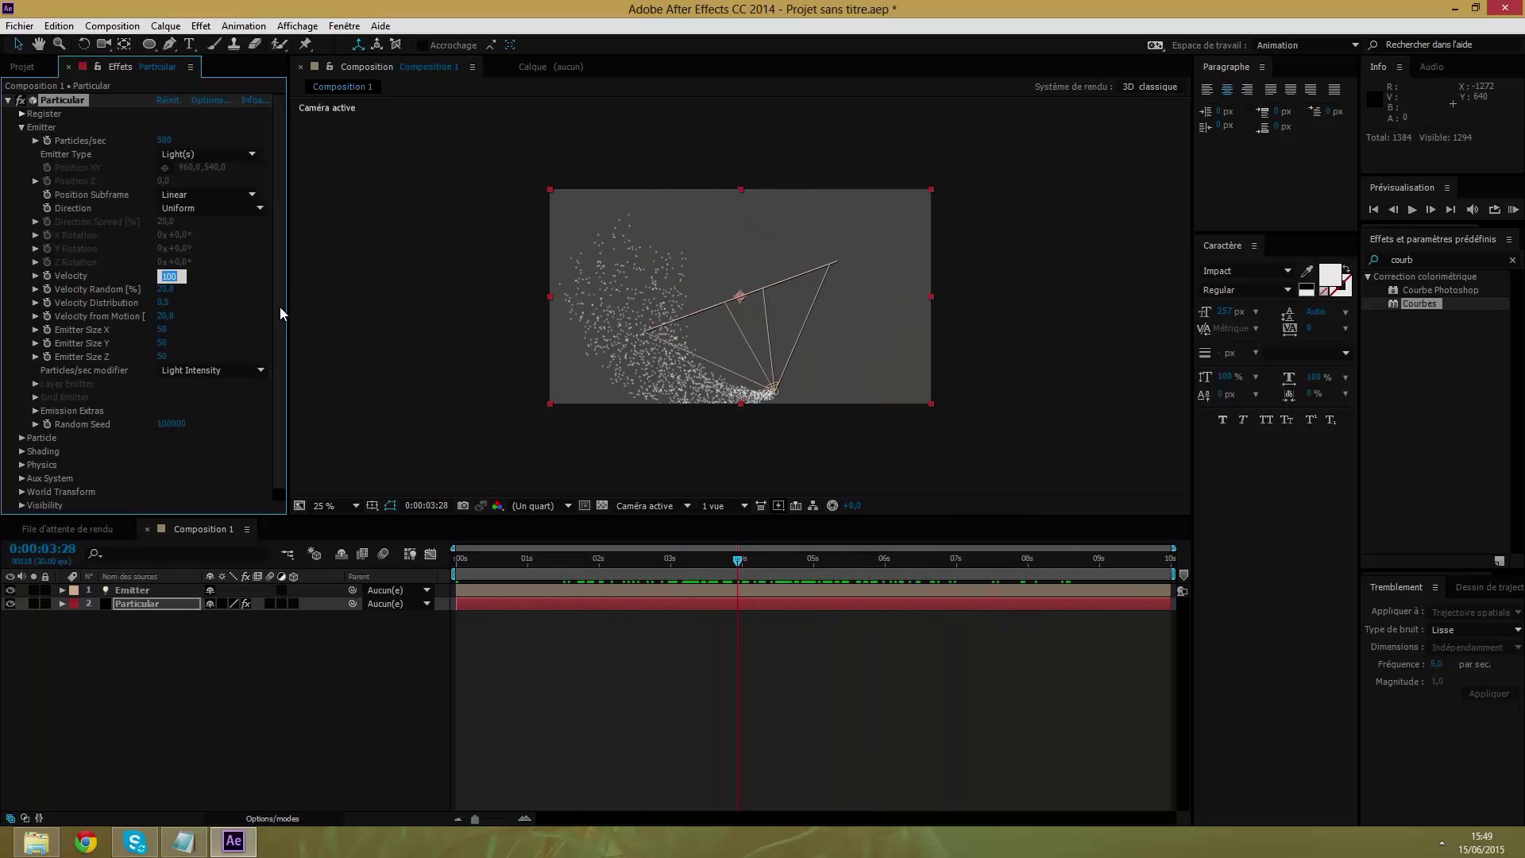
text(0)
key(Return)
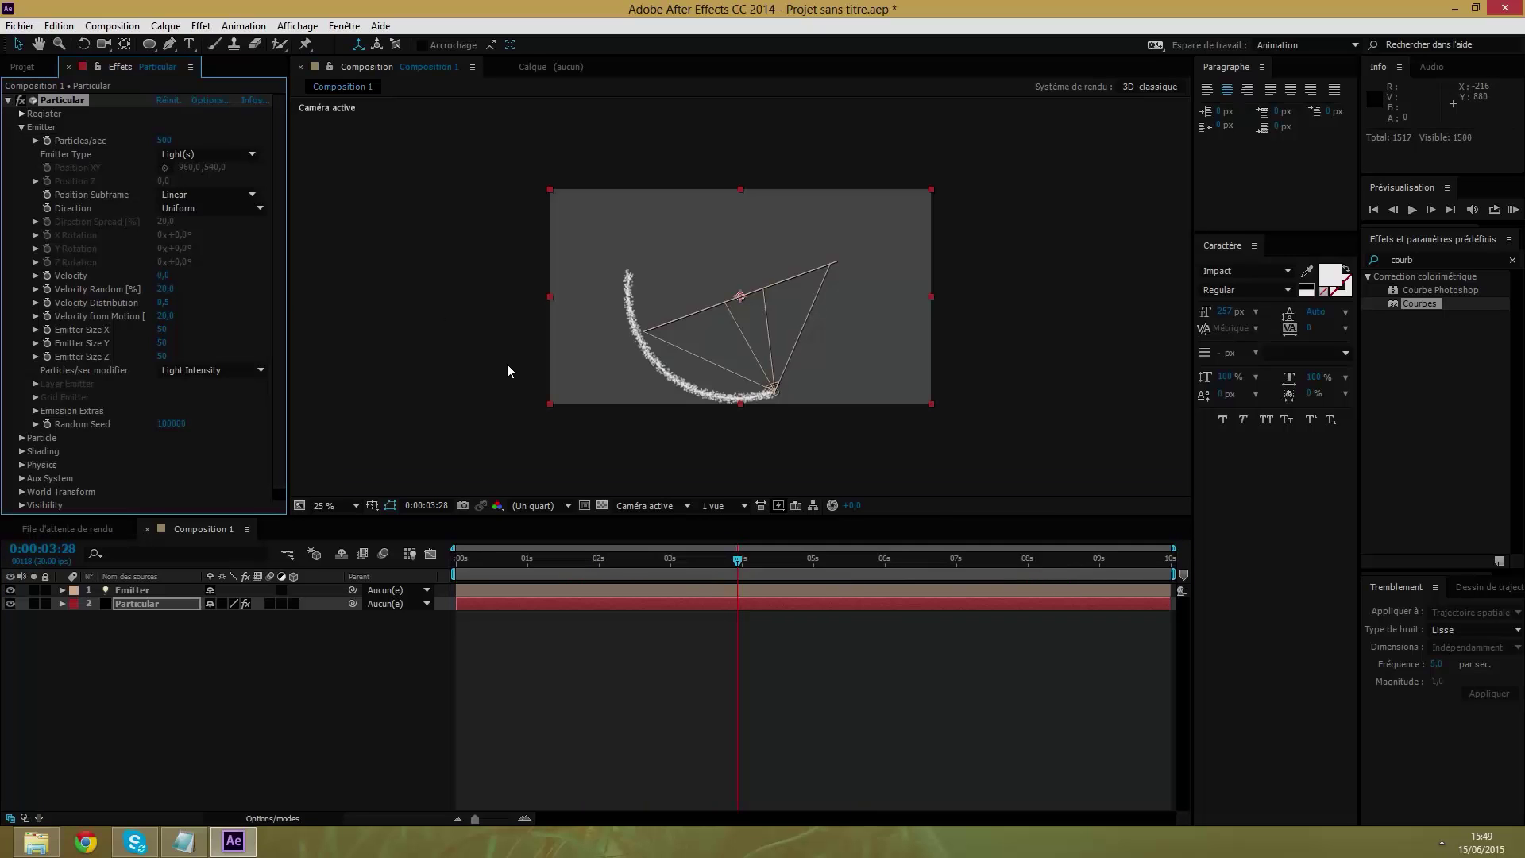
click(163, 276)
text(6)
text(5)
key(Return)
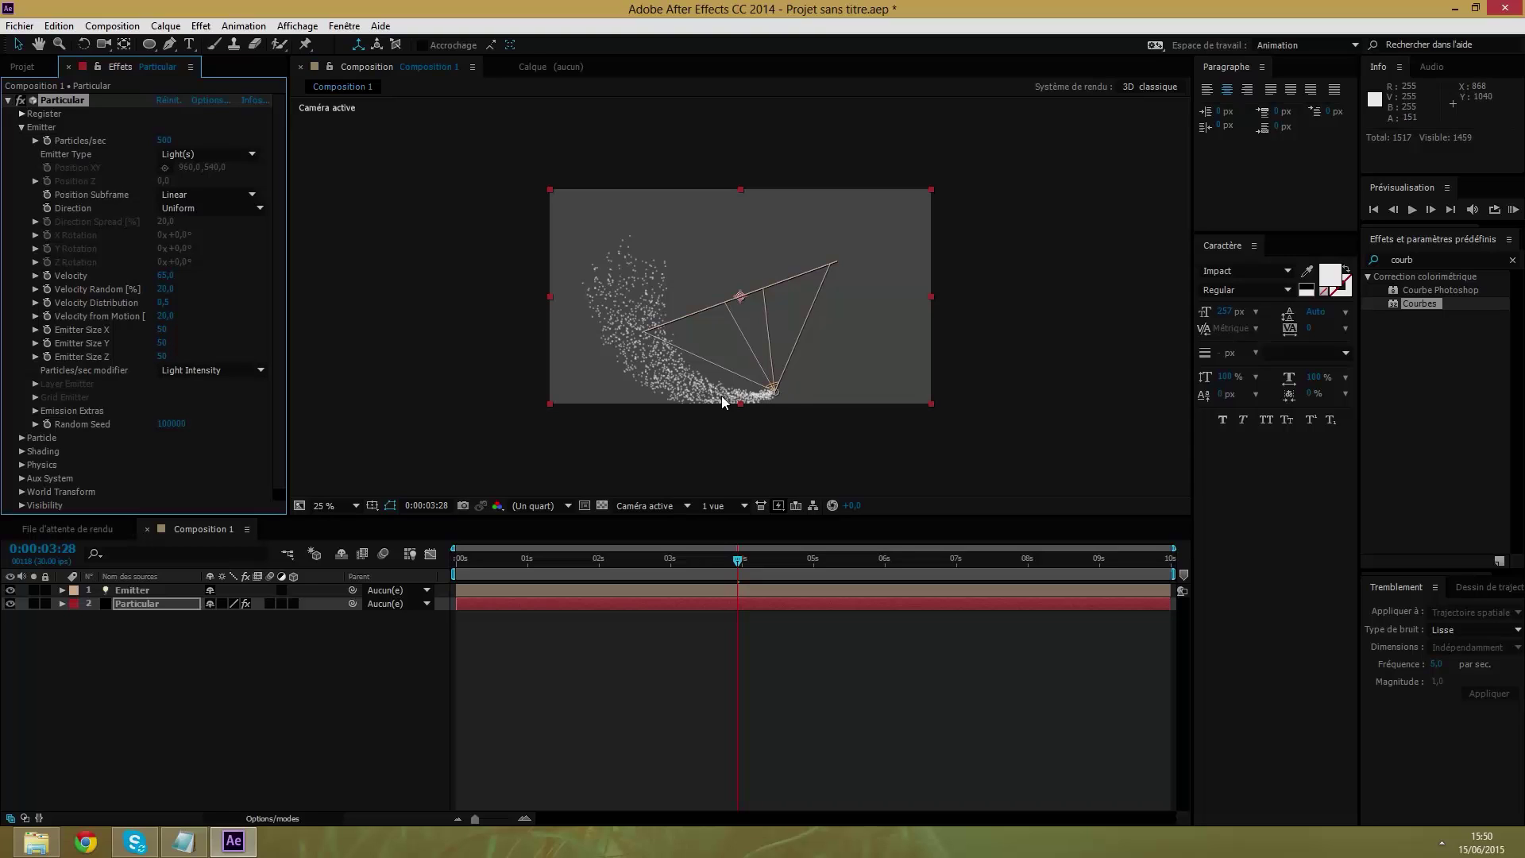
Set Emitter Size X, Y and Z all to 0.
click(161, 331)
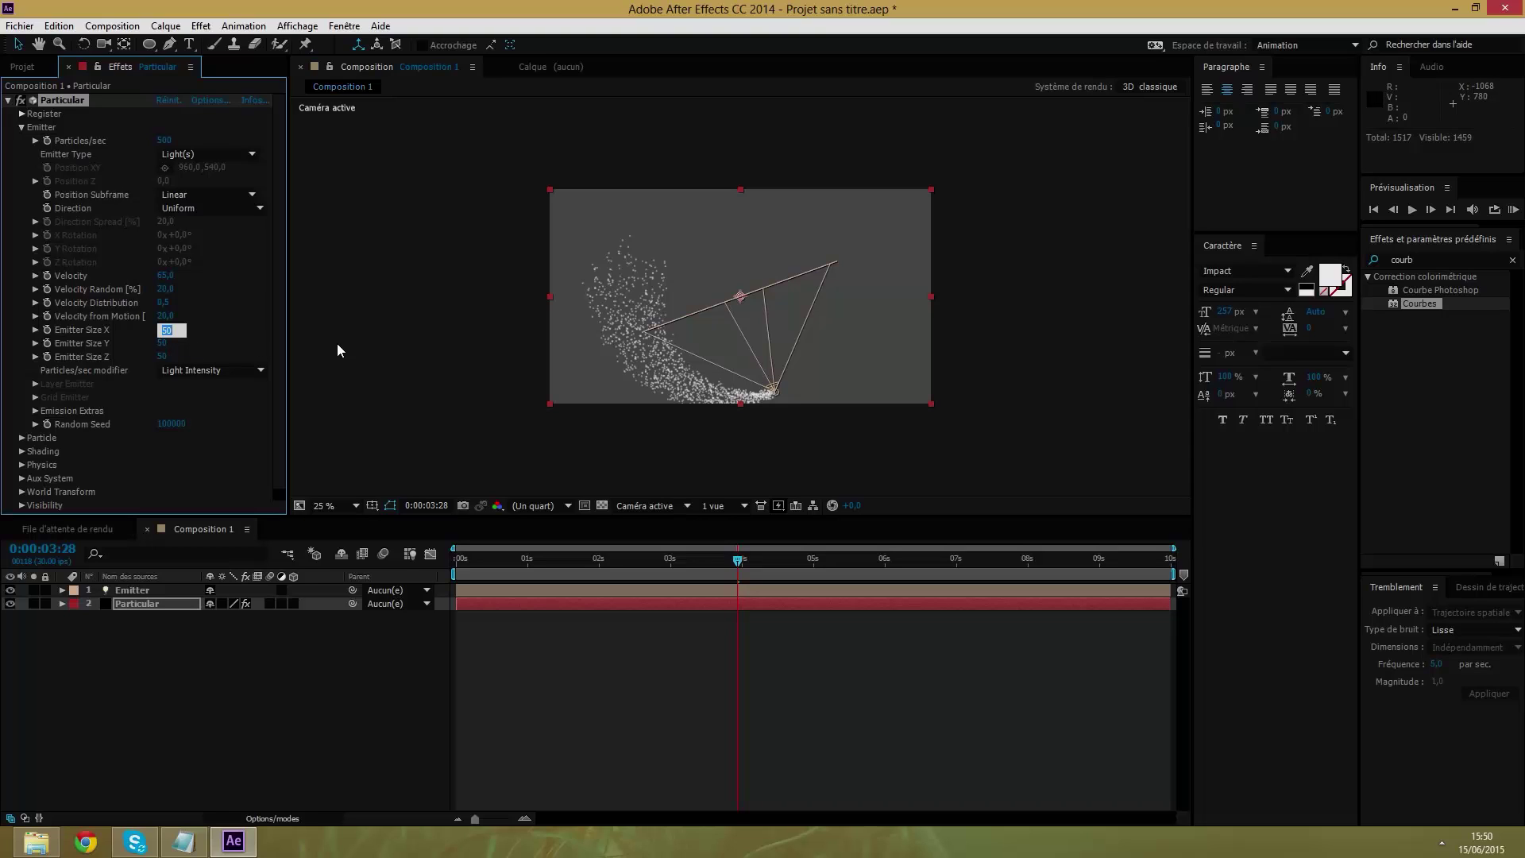
text(0)
key(Tab)
text(0)
key(Tab)
text(0)
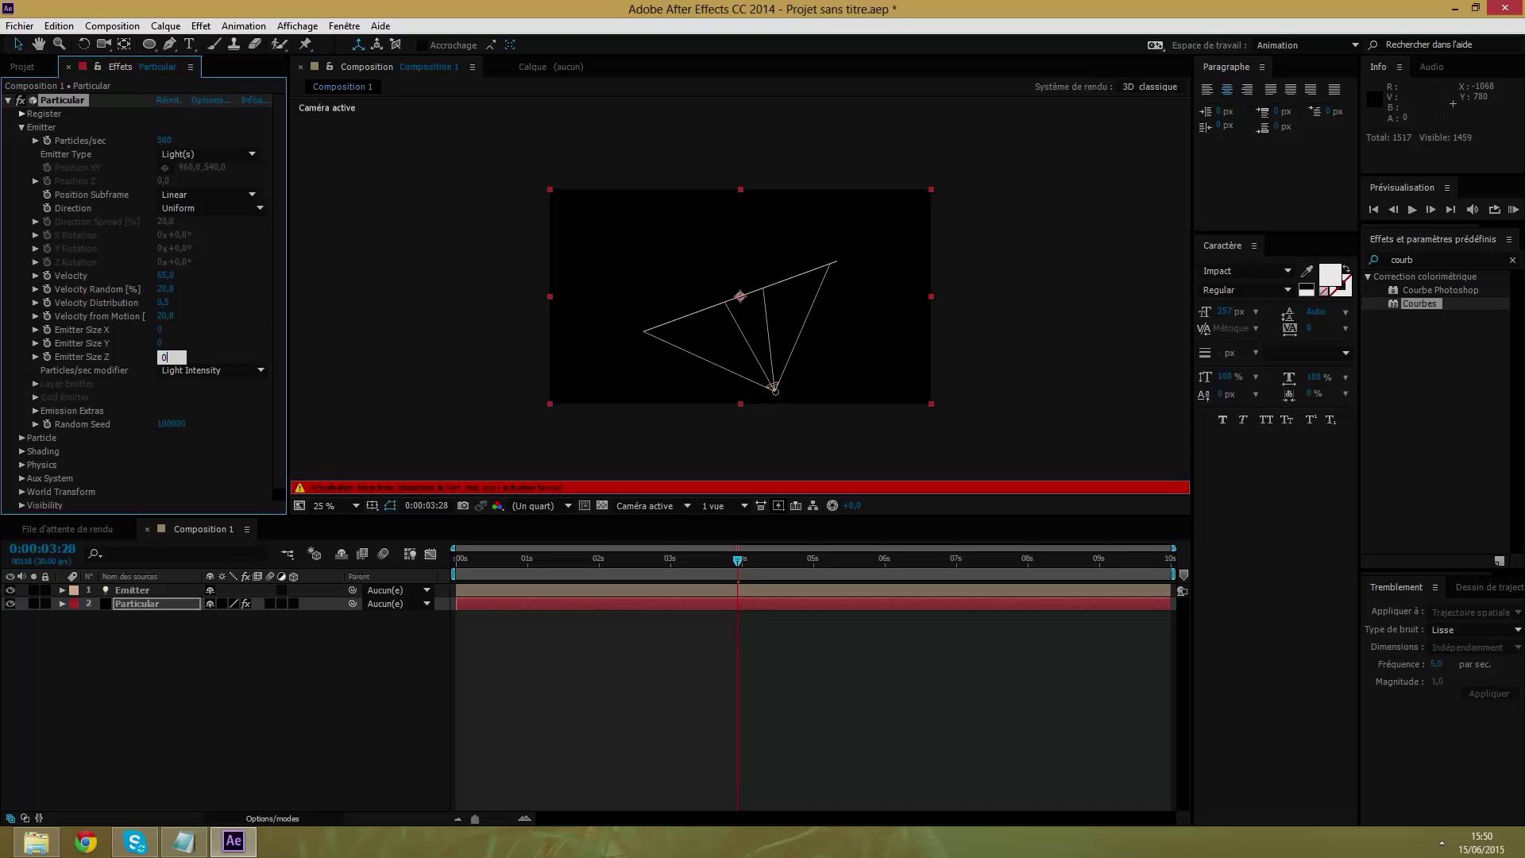
key(Return)
key(Caps_Lock)
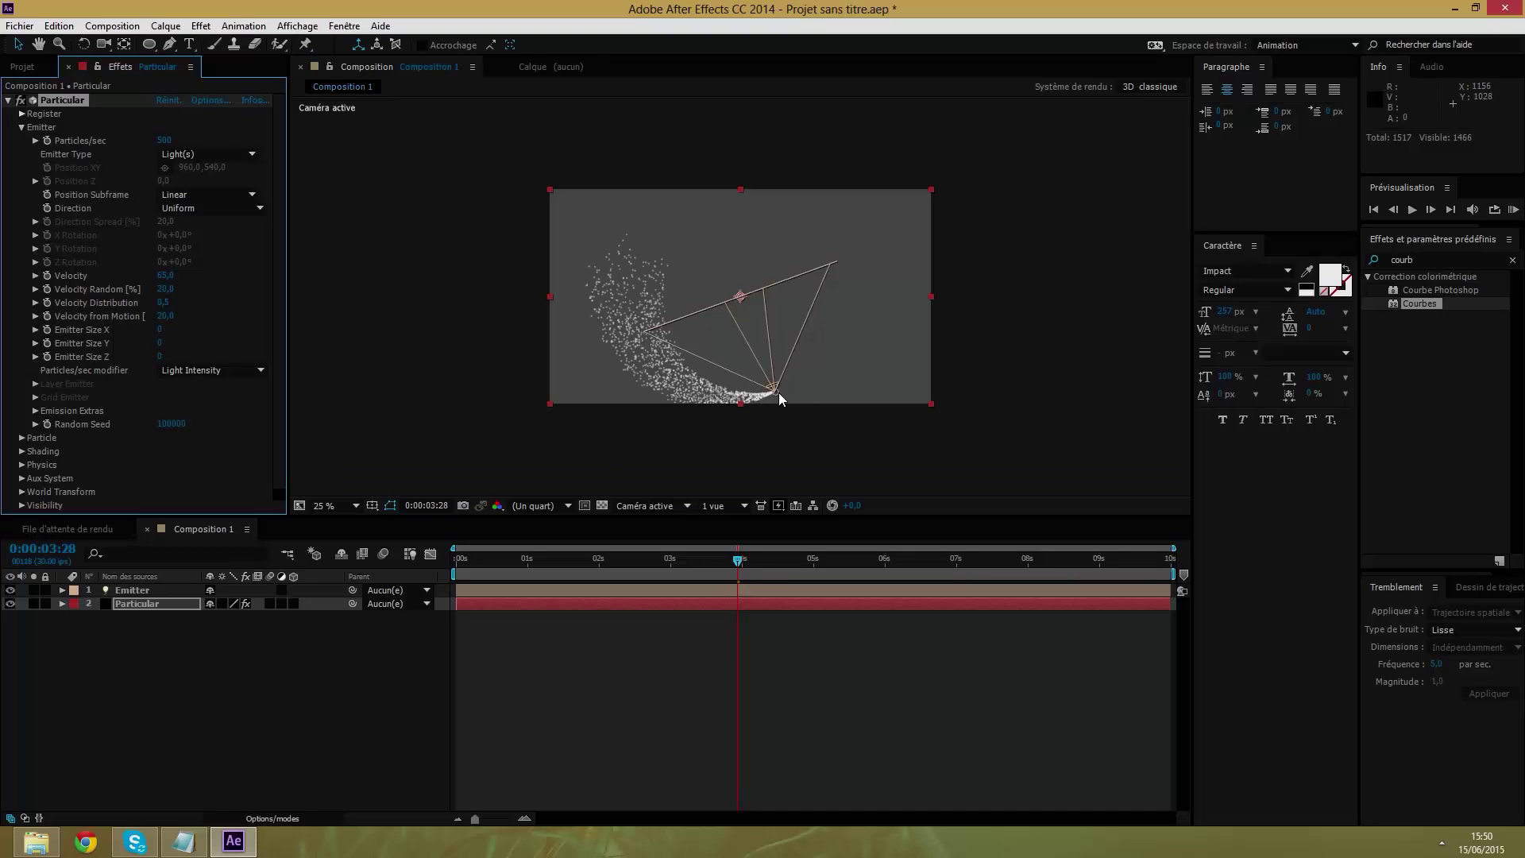
click(162, 375)
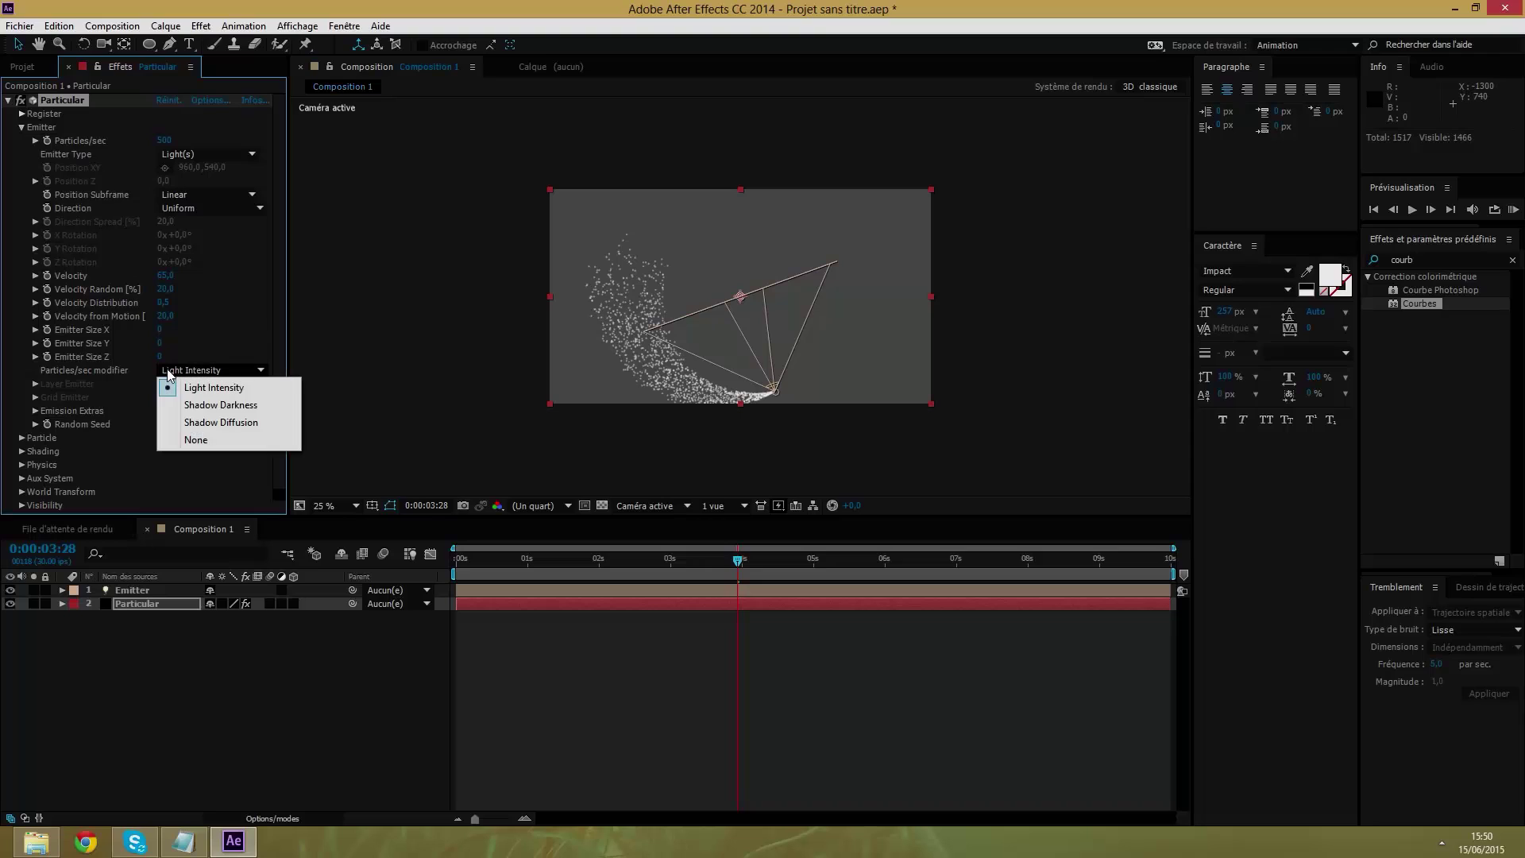
click(346, 321)
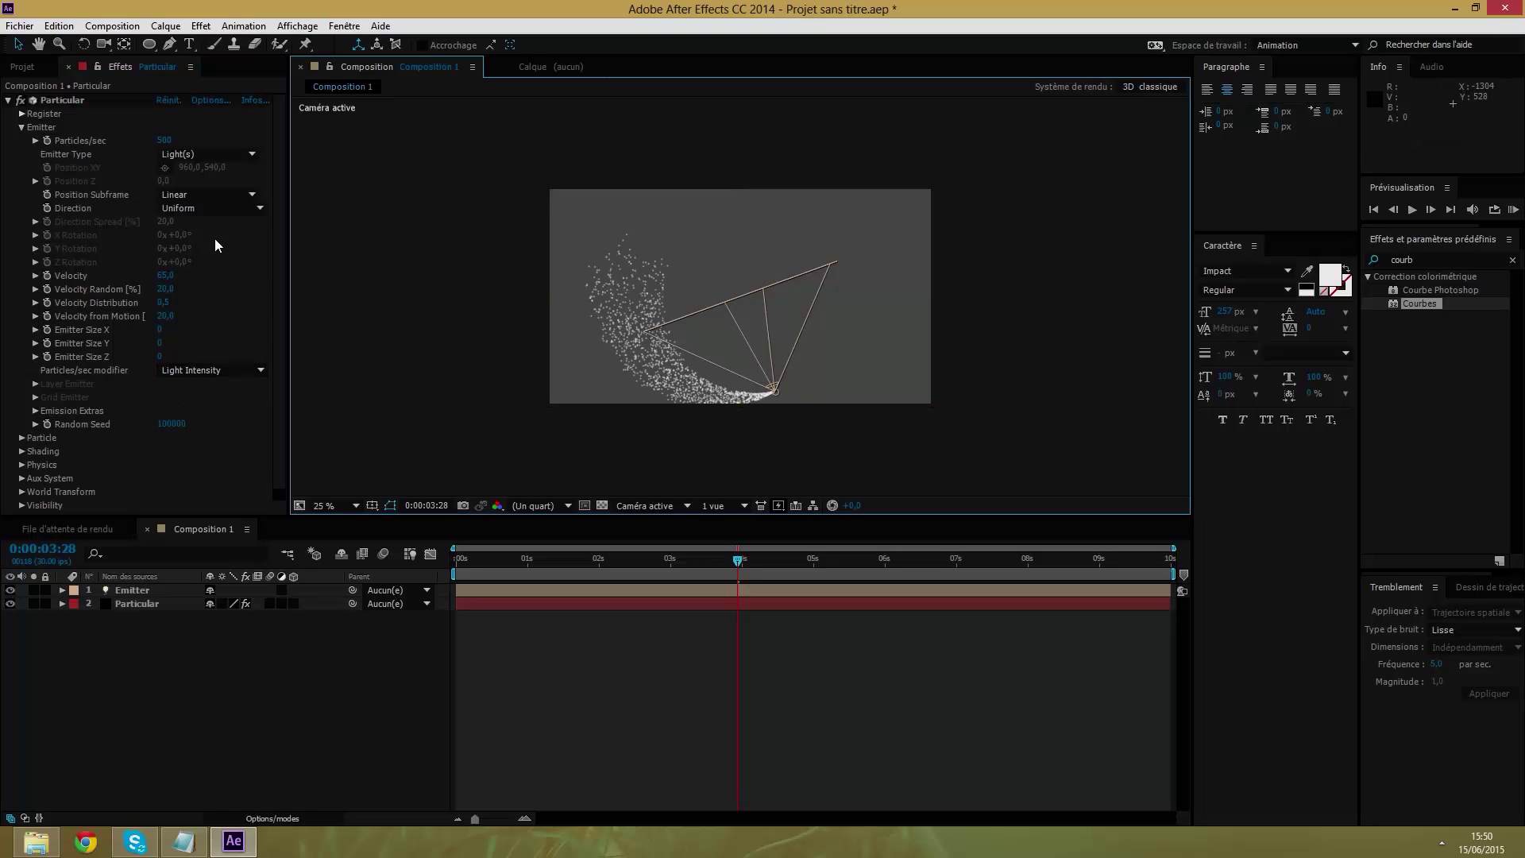
Set the Aux System's Emit to Continuously with 250 particles/sec.
click(22, 127)
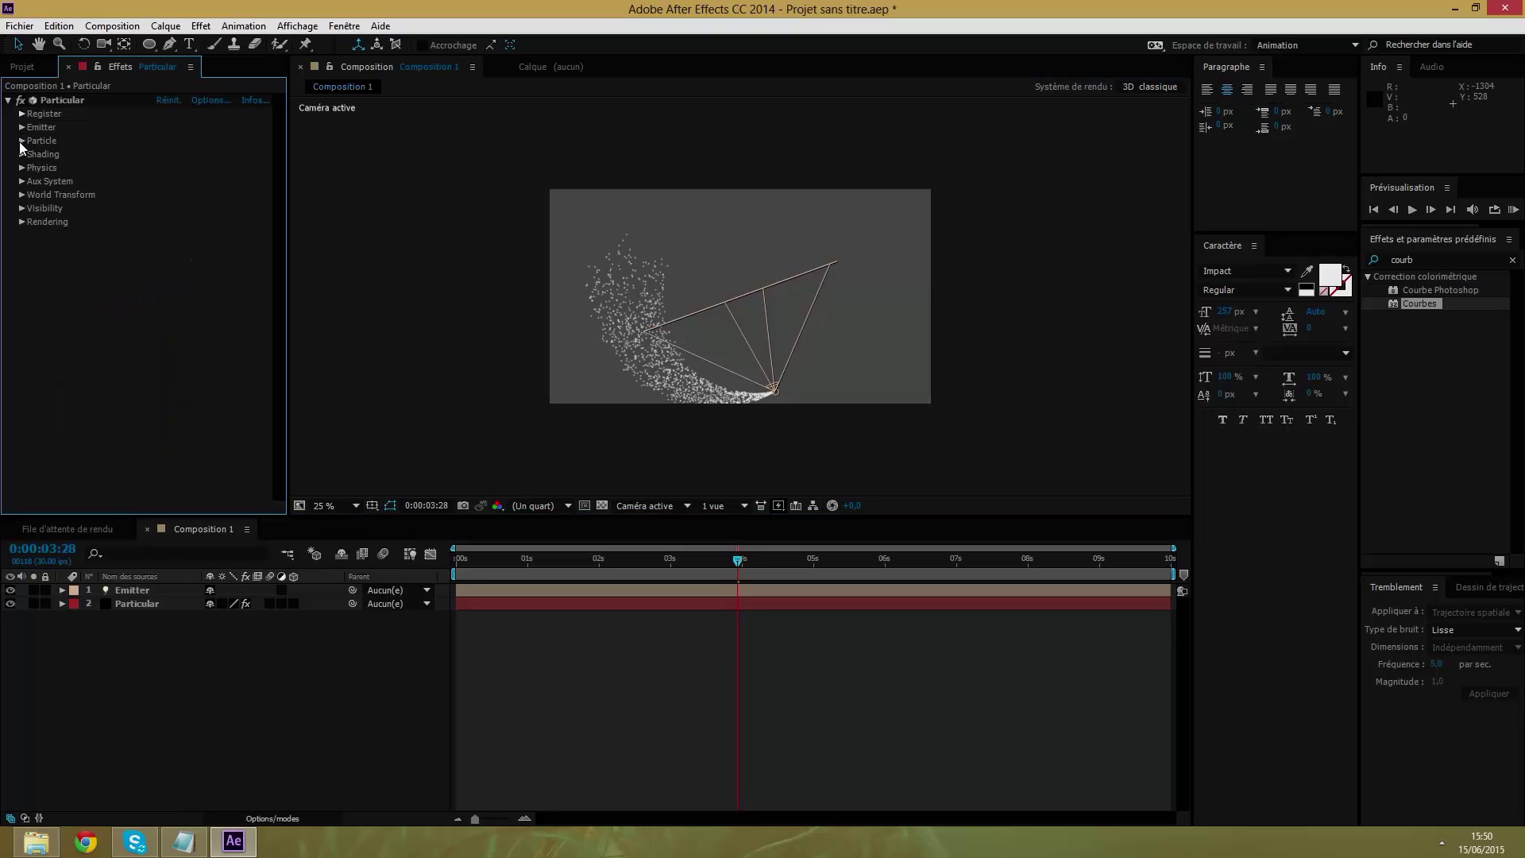
click(21, 181)
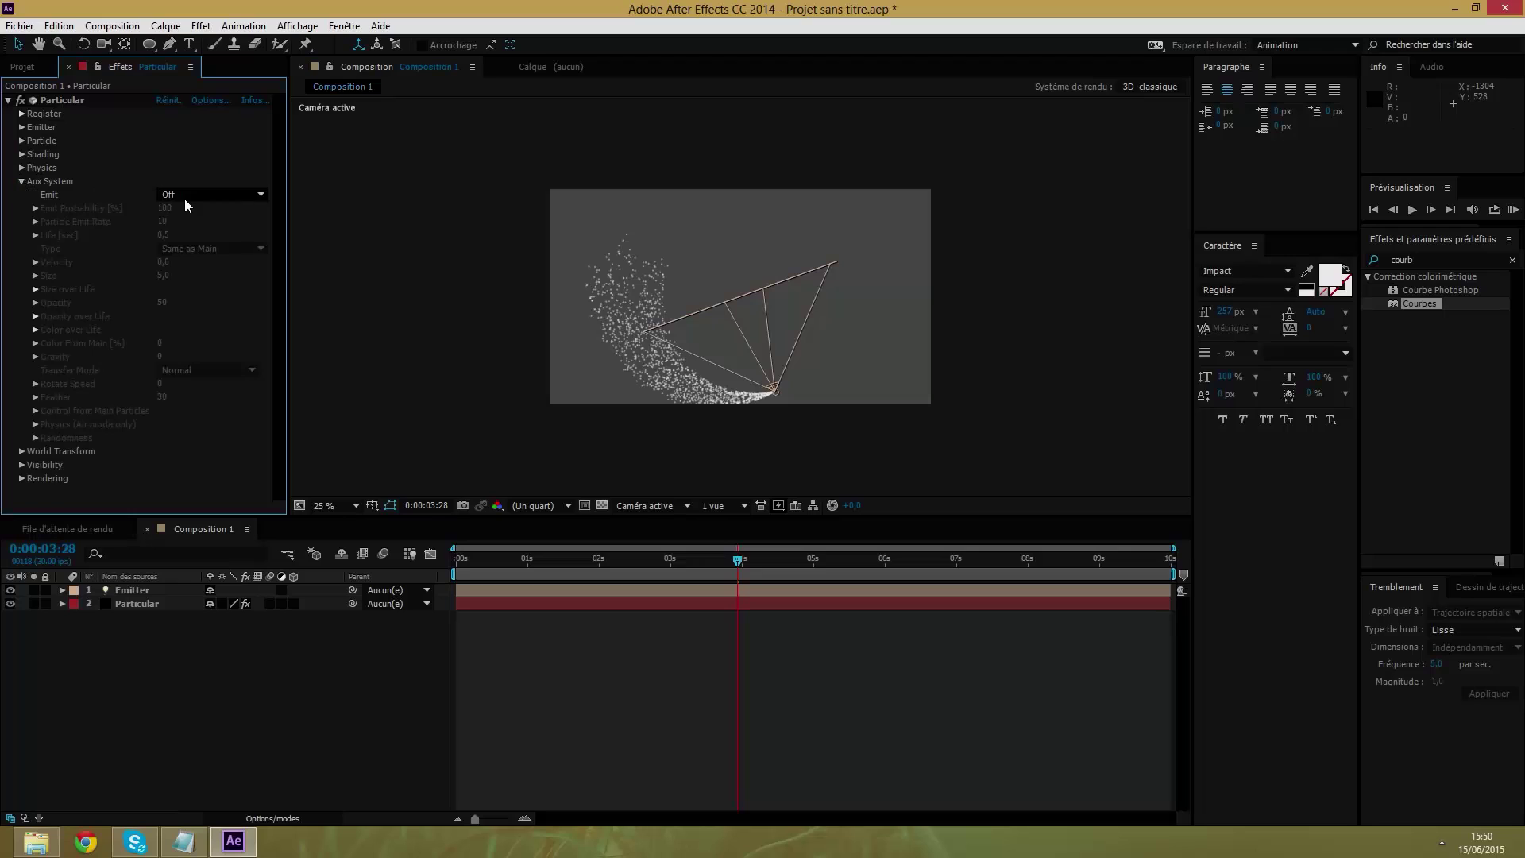
click(210, 194)
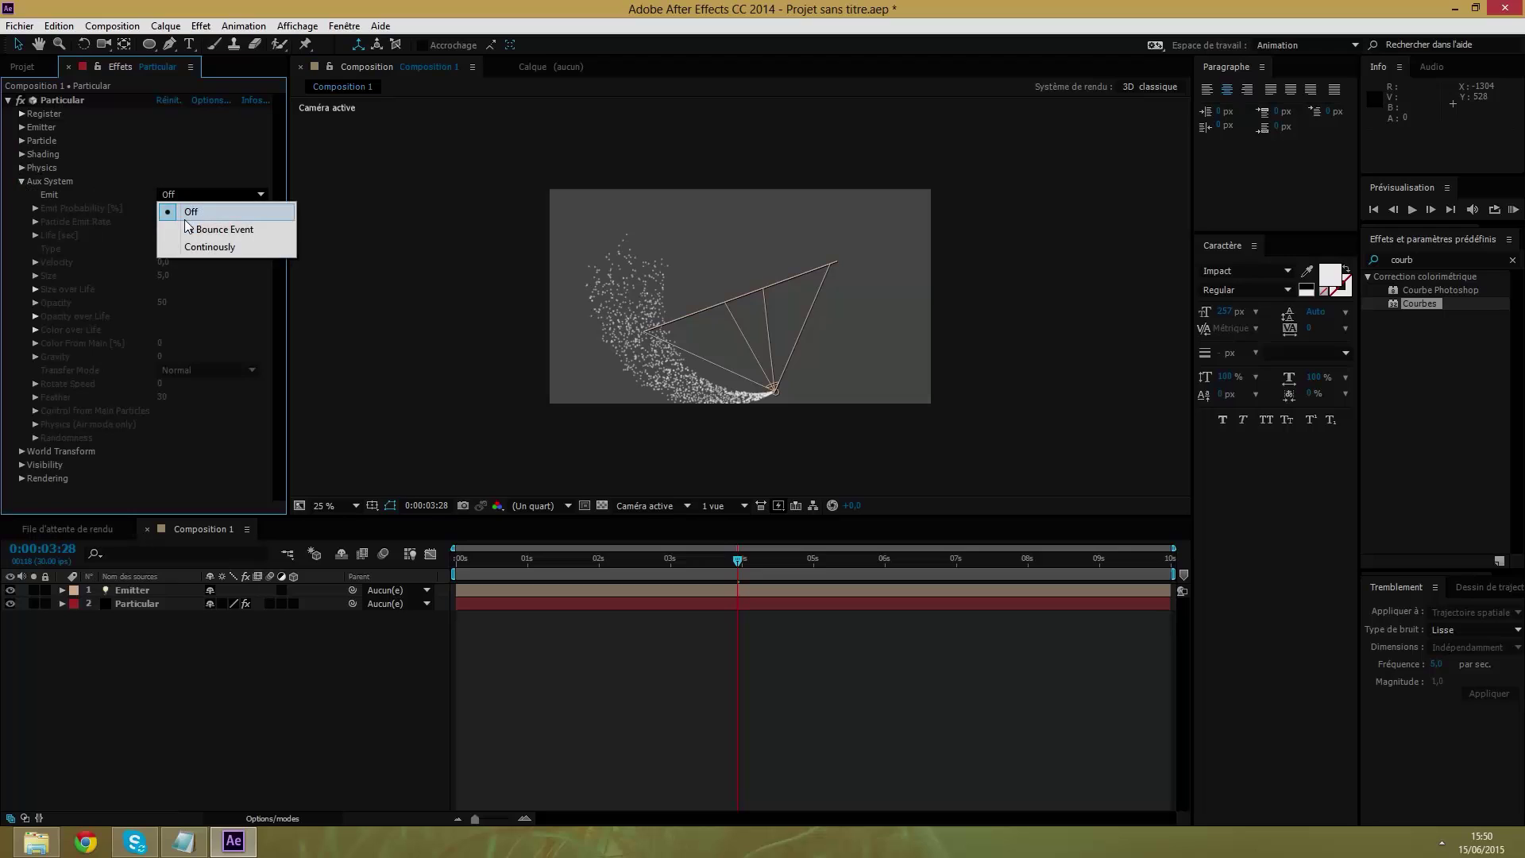
click(227, 246)
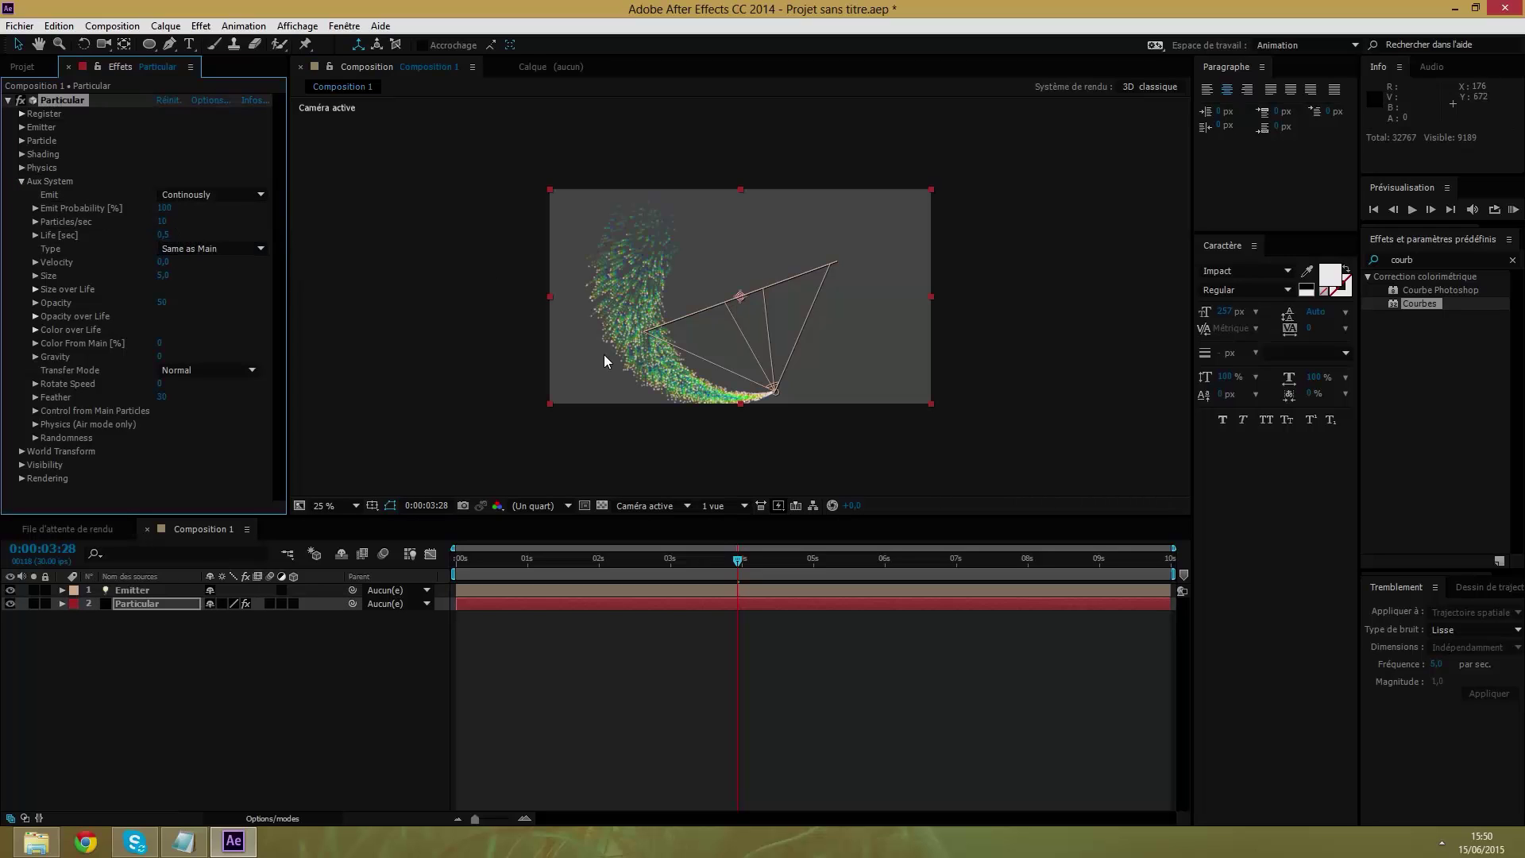
key(slash)
key(comma)
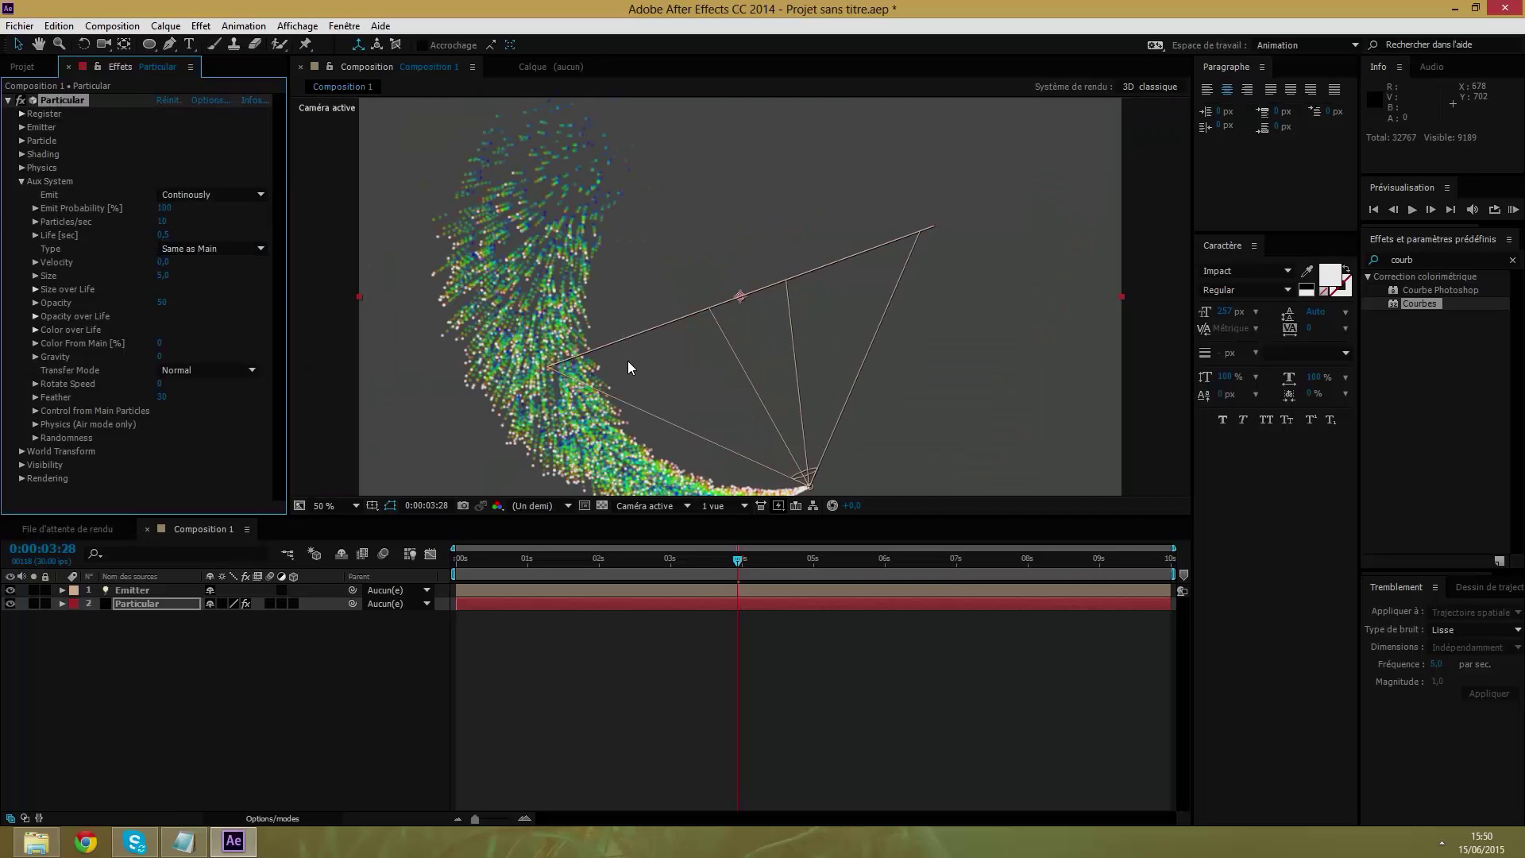
click(162, 223)
key(BackSpace)
text(0)
key(Return)
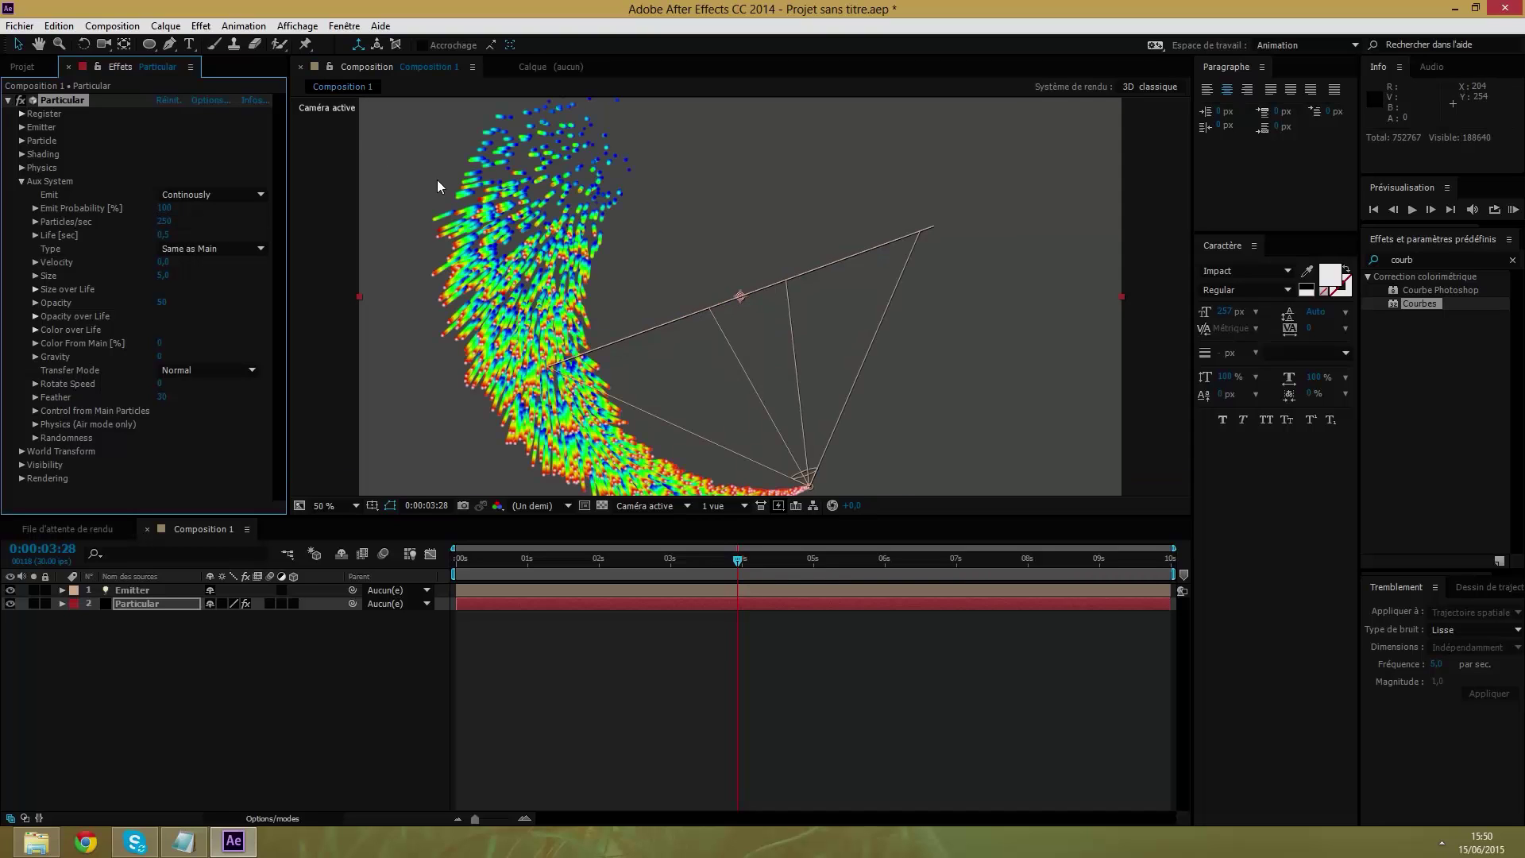
Apply the yellow-red-pink-purple Color over Life preset to aux particles and set aux Size to 1.
click(34, 329)
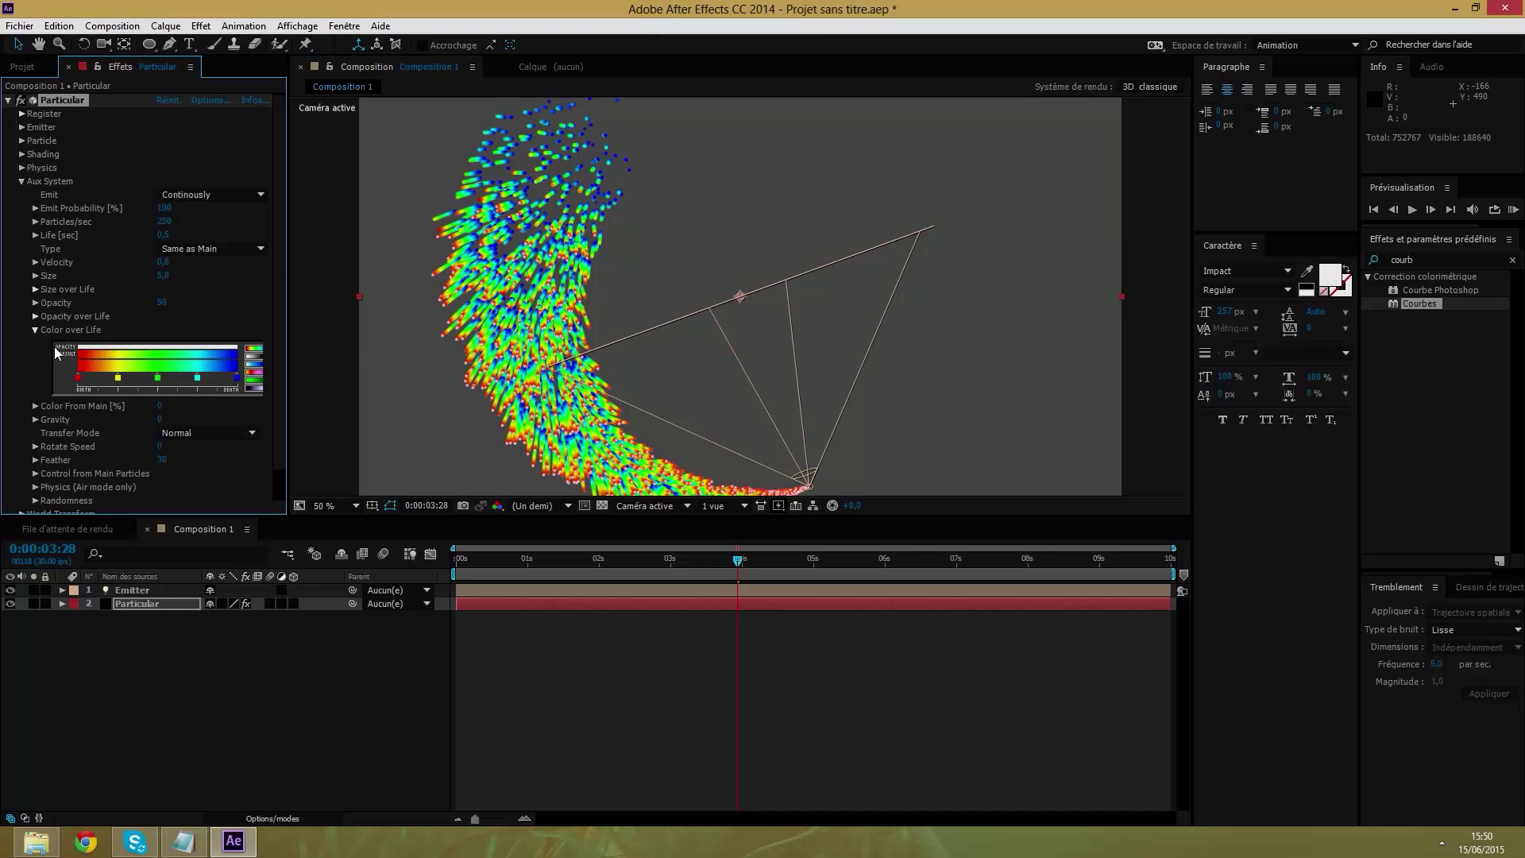
click(254, 382)
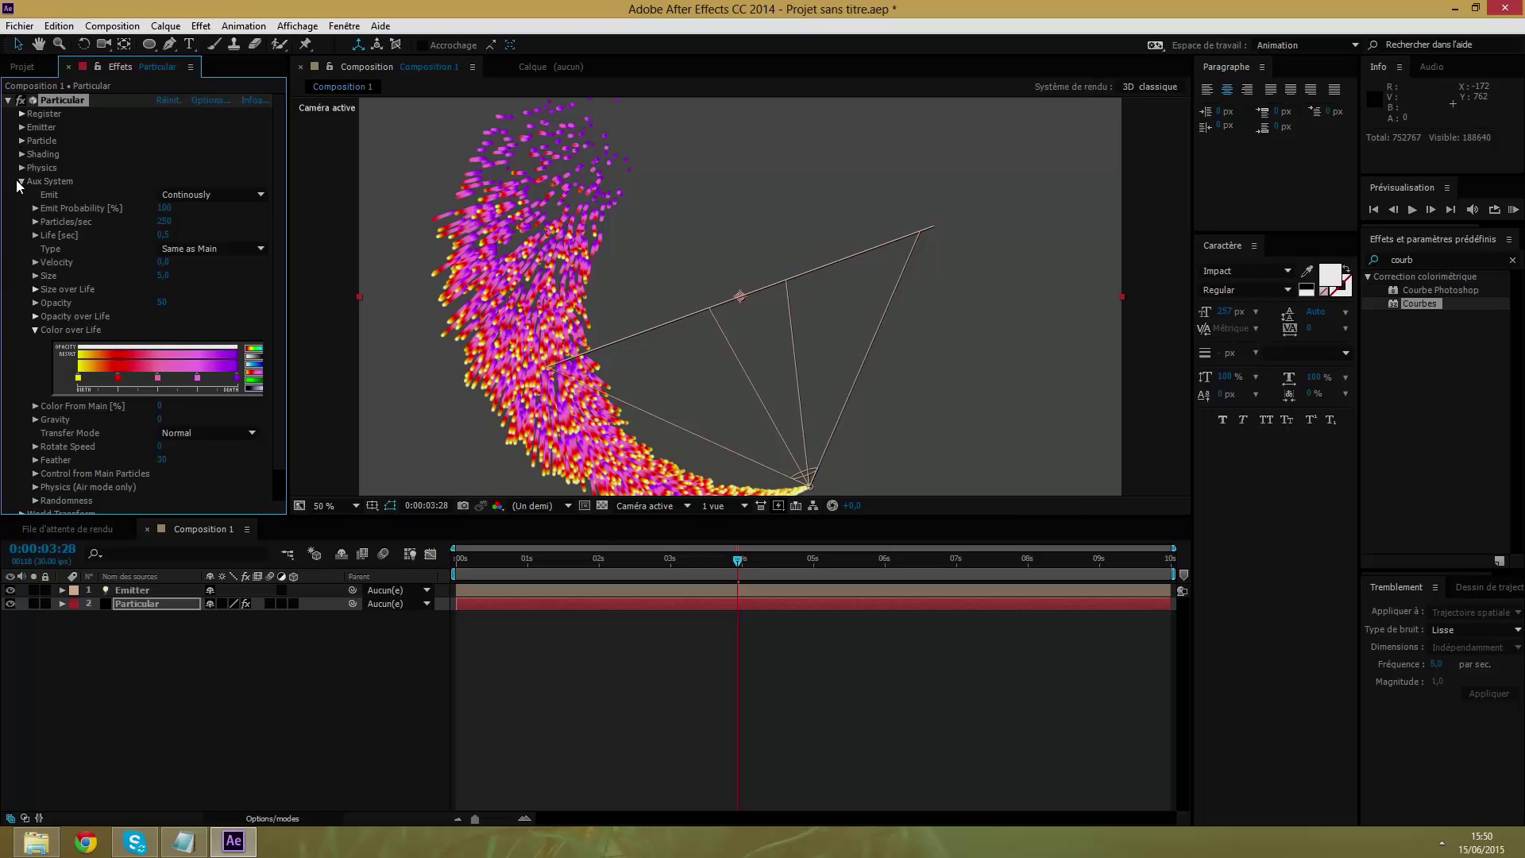
click(166, 276)
text(1)
key(Return)
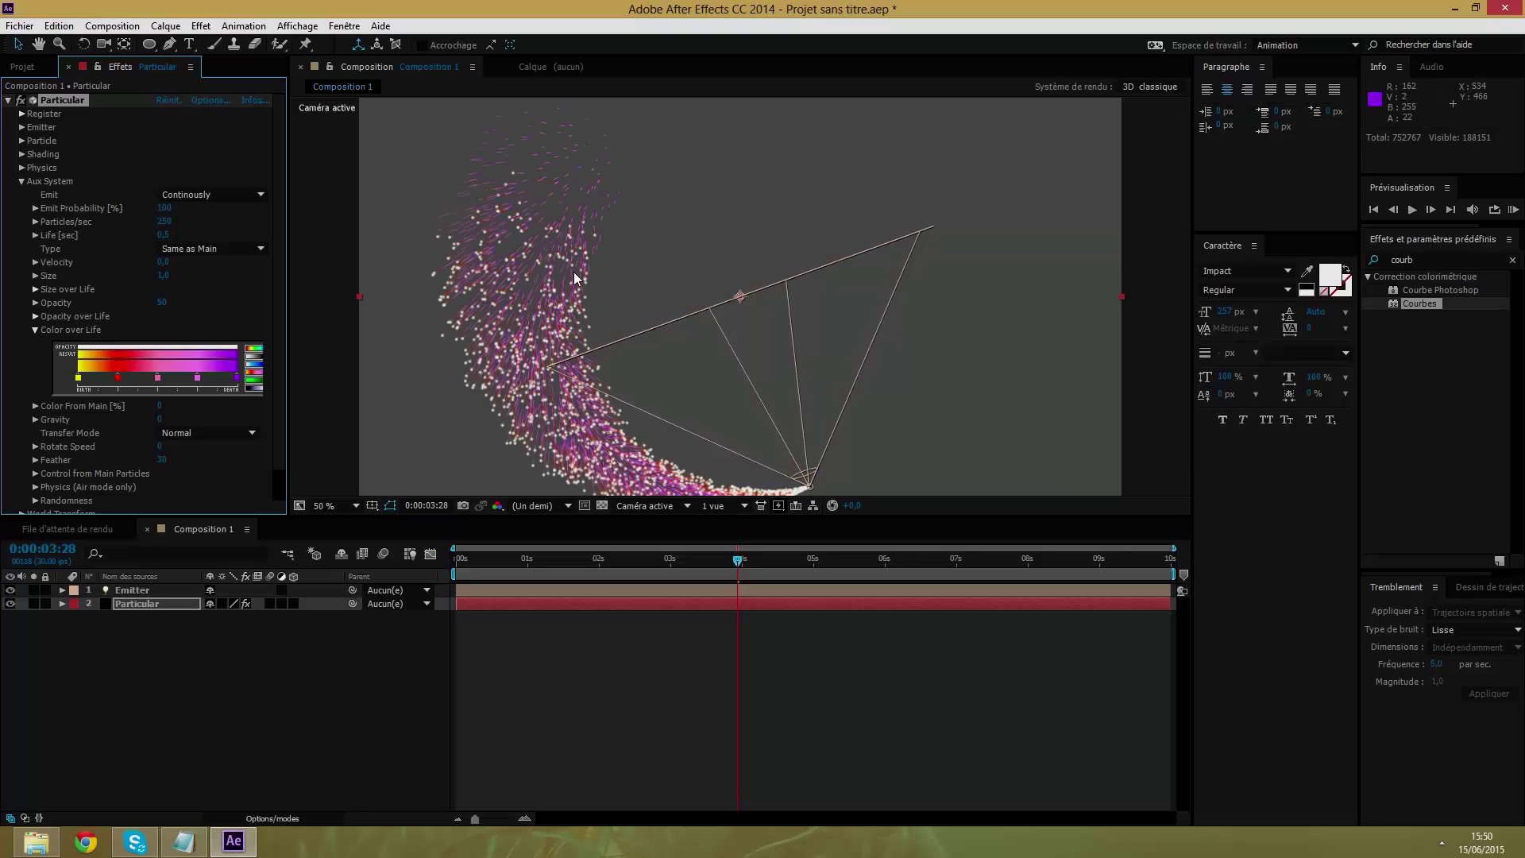
Set the main Particle Size to 0 and collapse the Particle group.
click(21, 140)
click(164, 236)
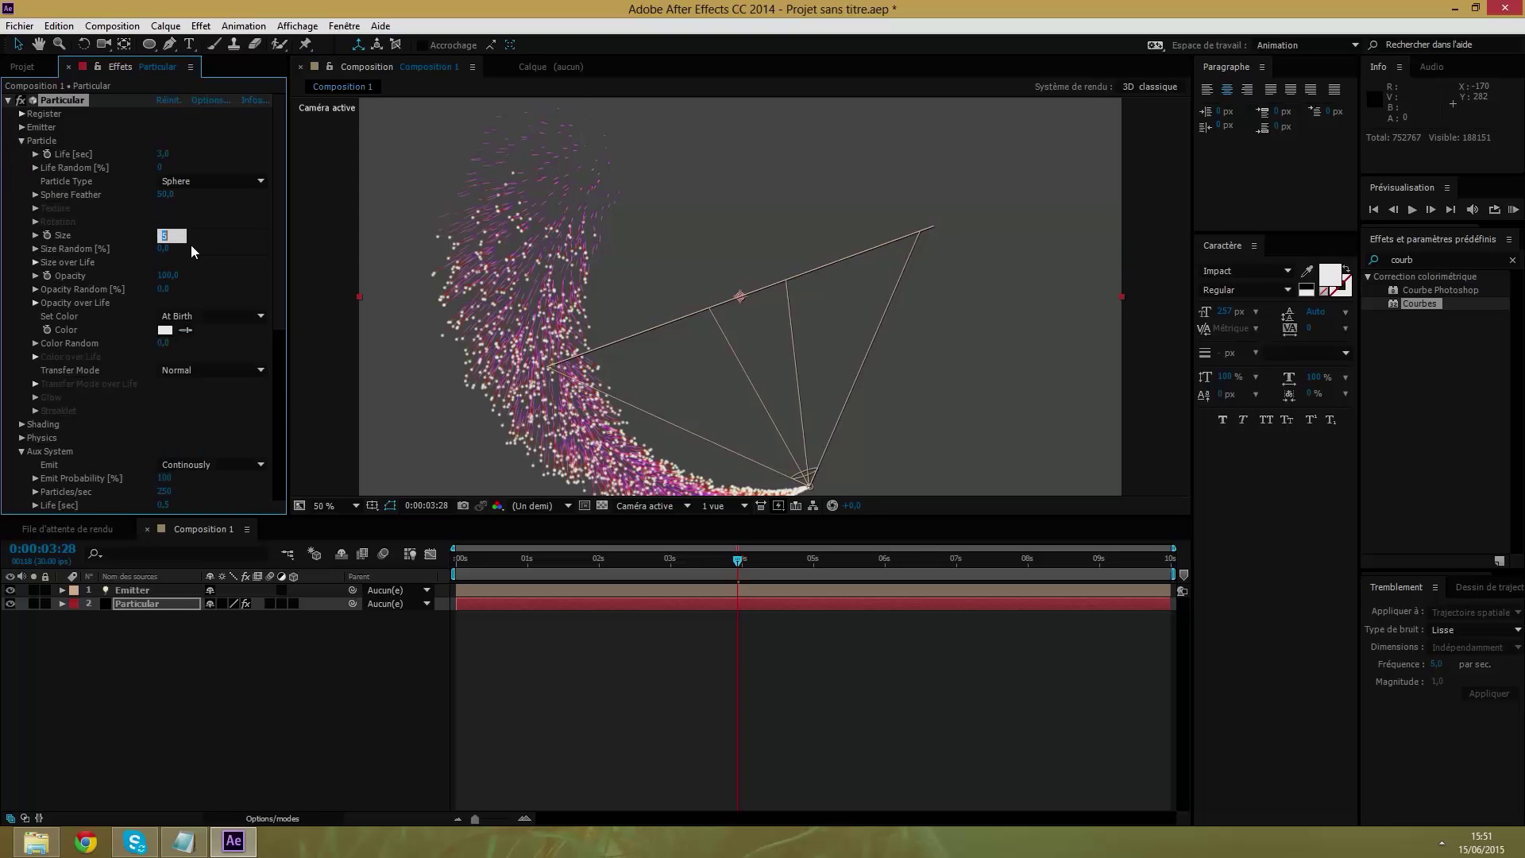
text(0)
key(Return)
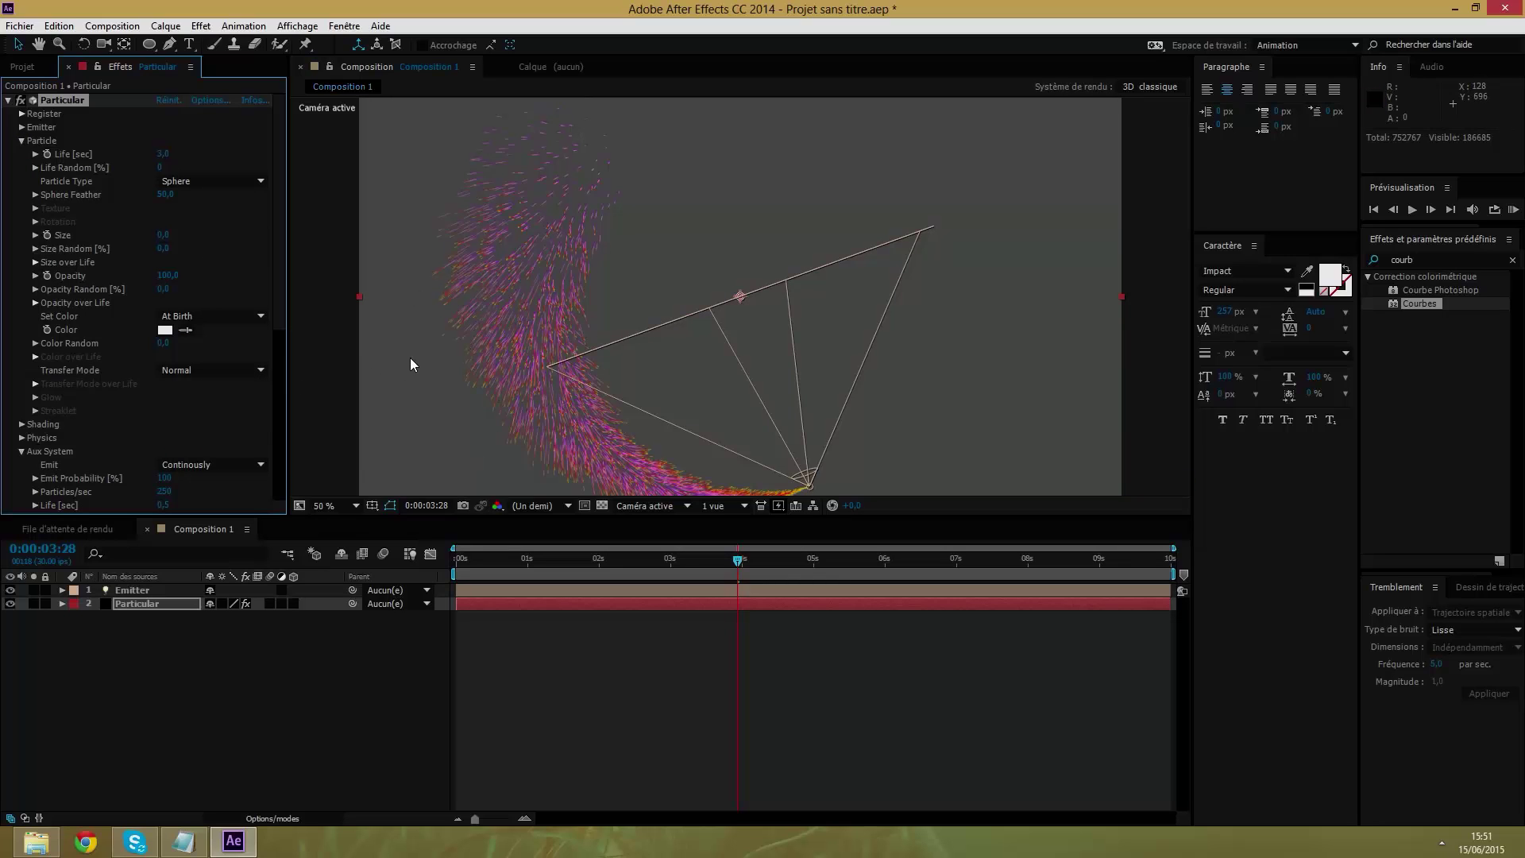
click(21, 140)
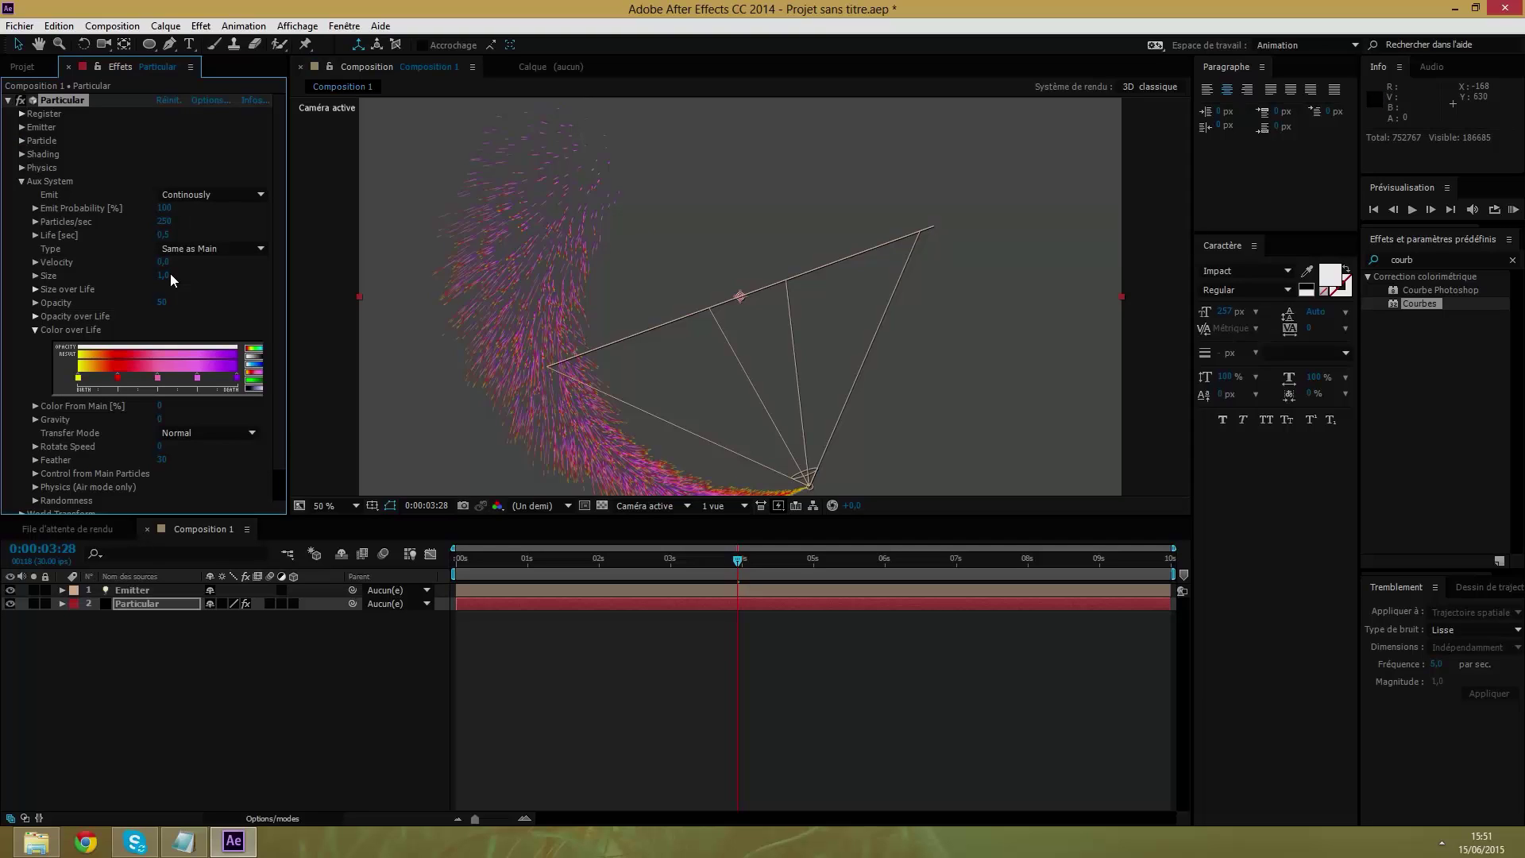
Set Physics > Air > Turbulence Field Affect Position to 100.
click(21, 181)
click(21, 168)
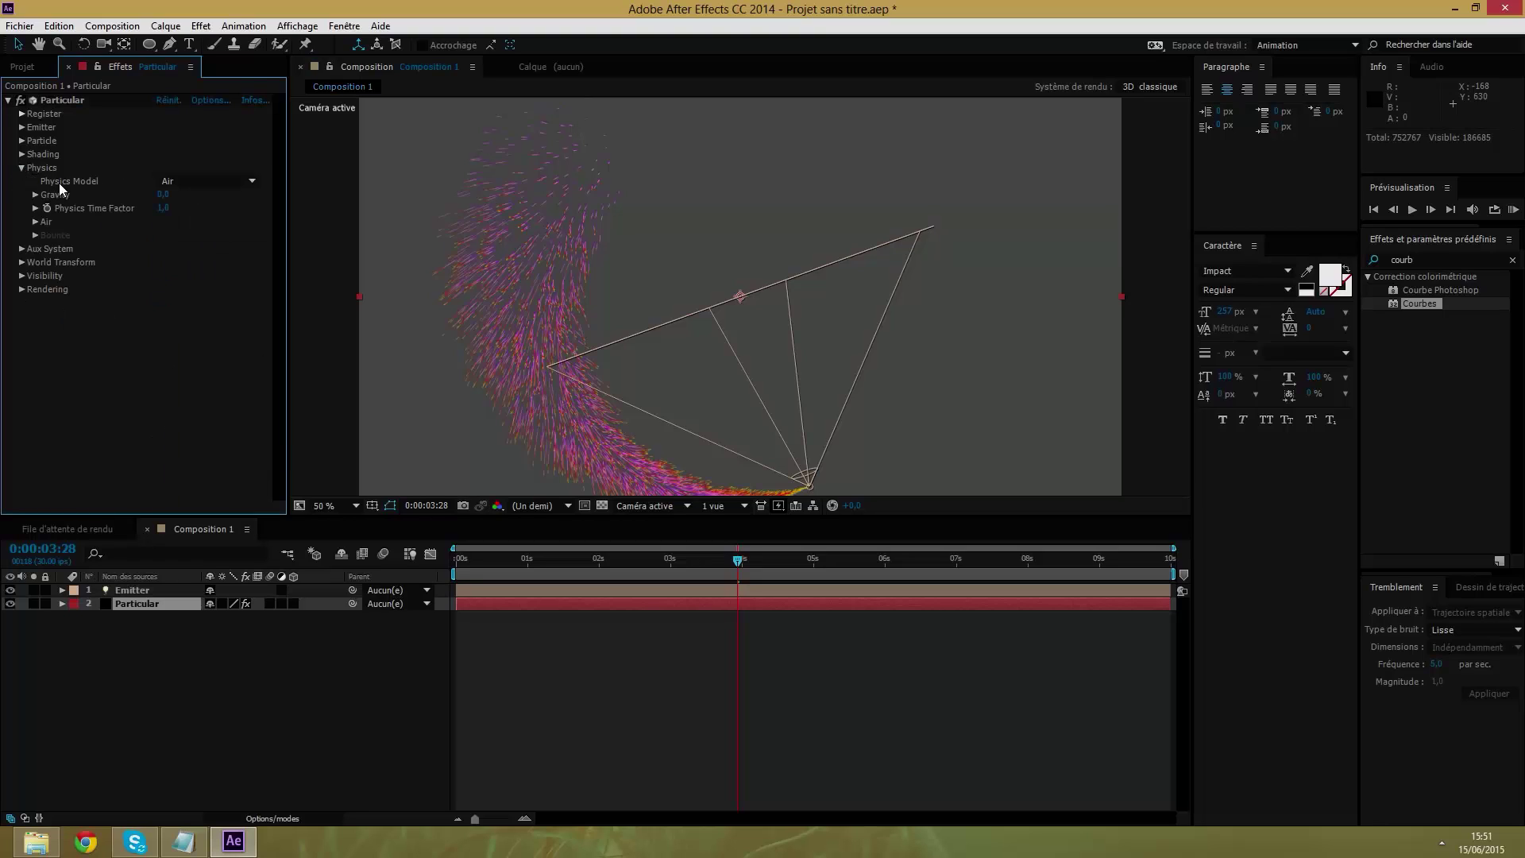
click(35, 222)
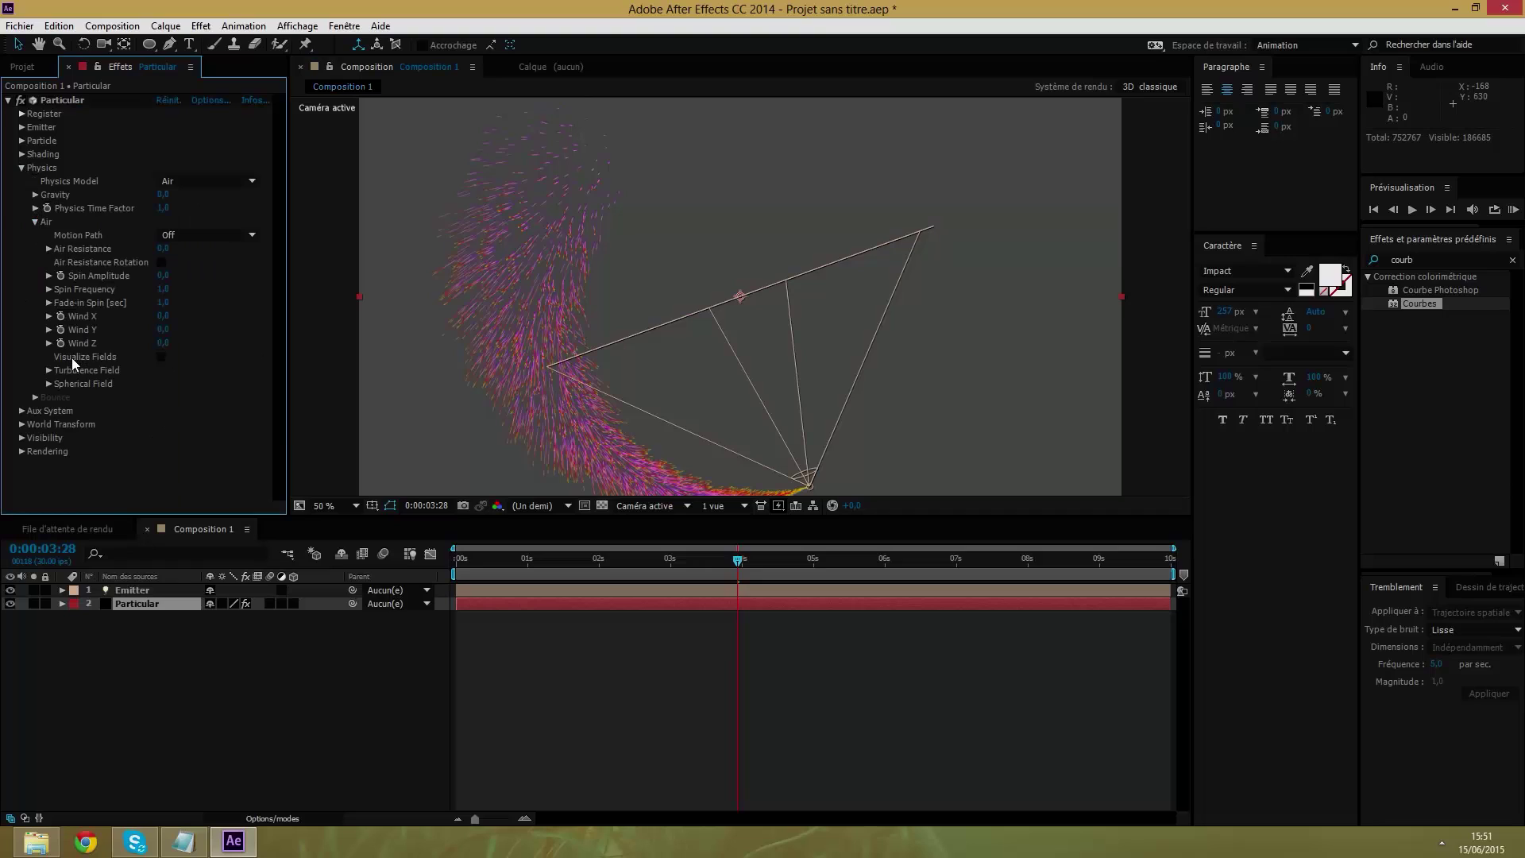
click(48, 370)
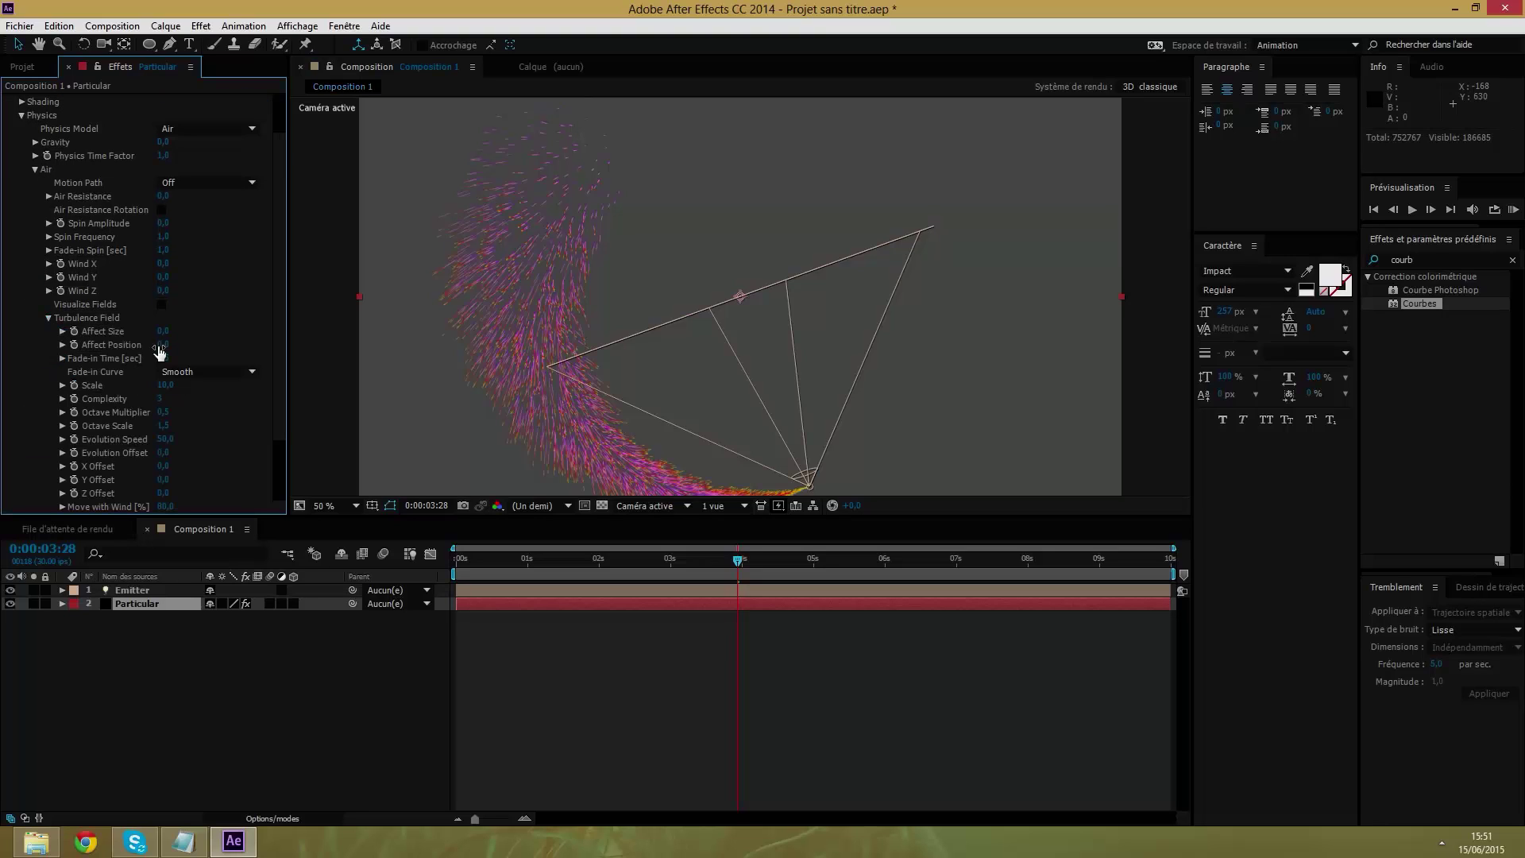
scroll(107, 280, down, 2)
click(164, 347)
text(10)
key(Return)
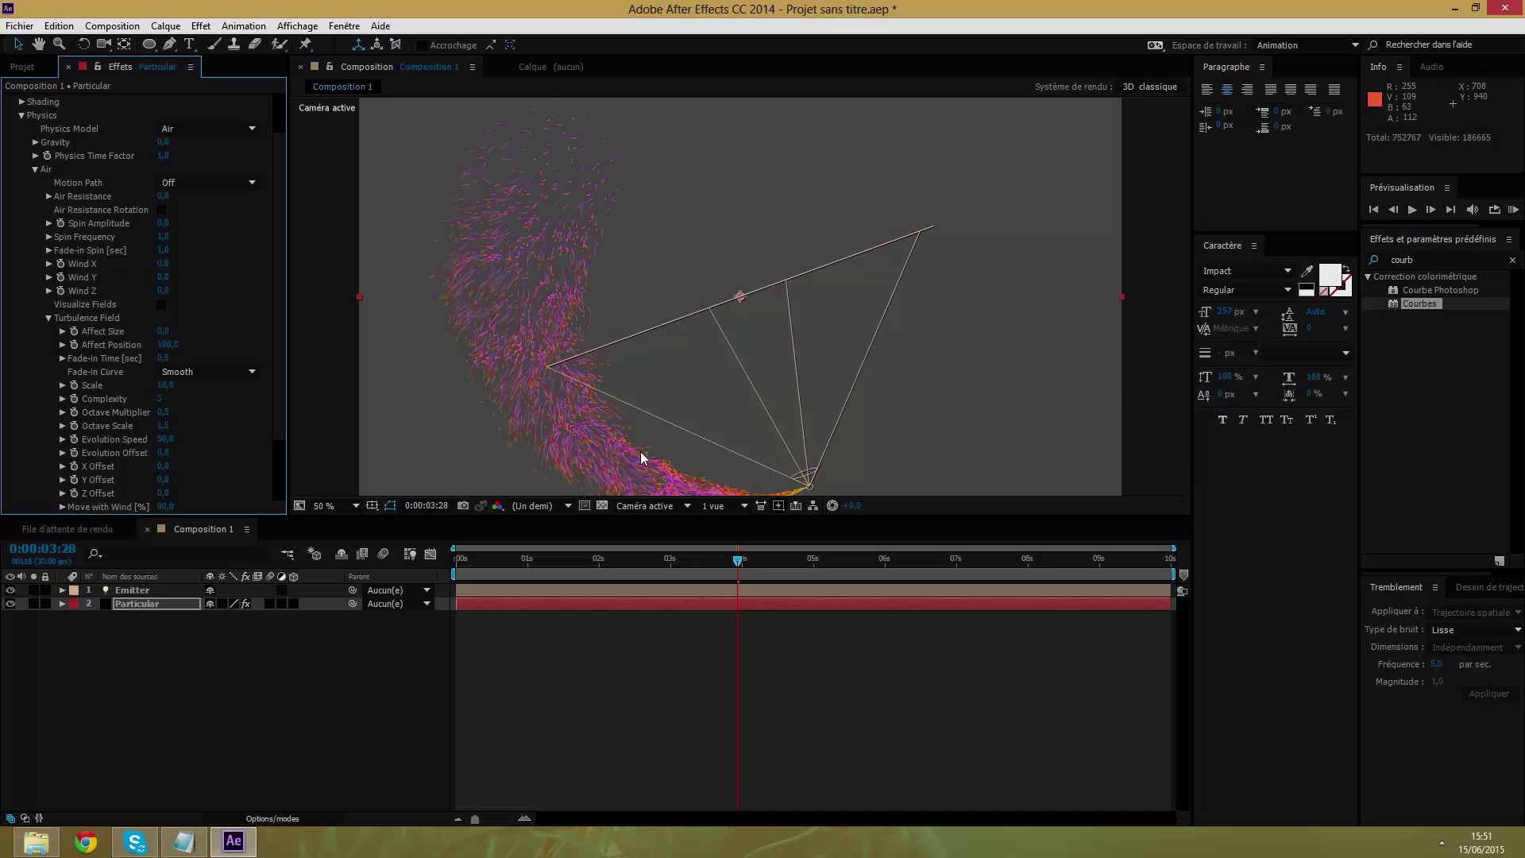
Expand Aux System, set the trail Life to 3, then to 8 seconds at 0:00:06:12.
click(21, 111)
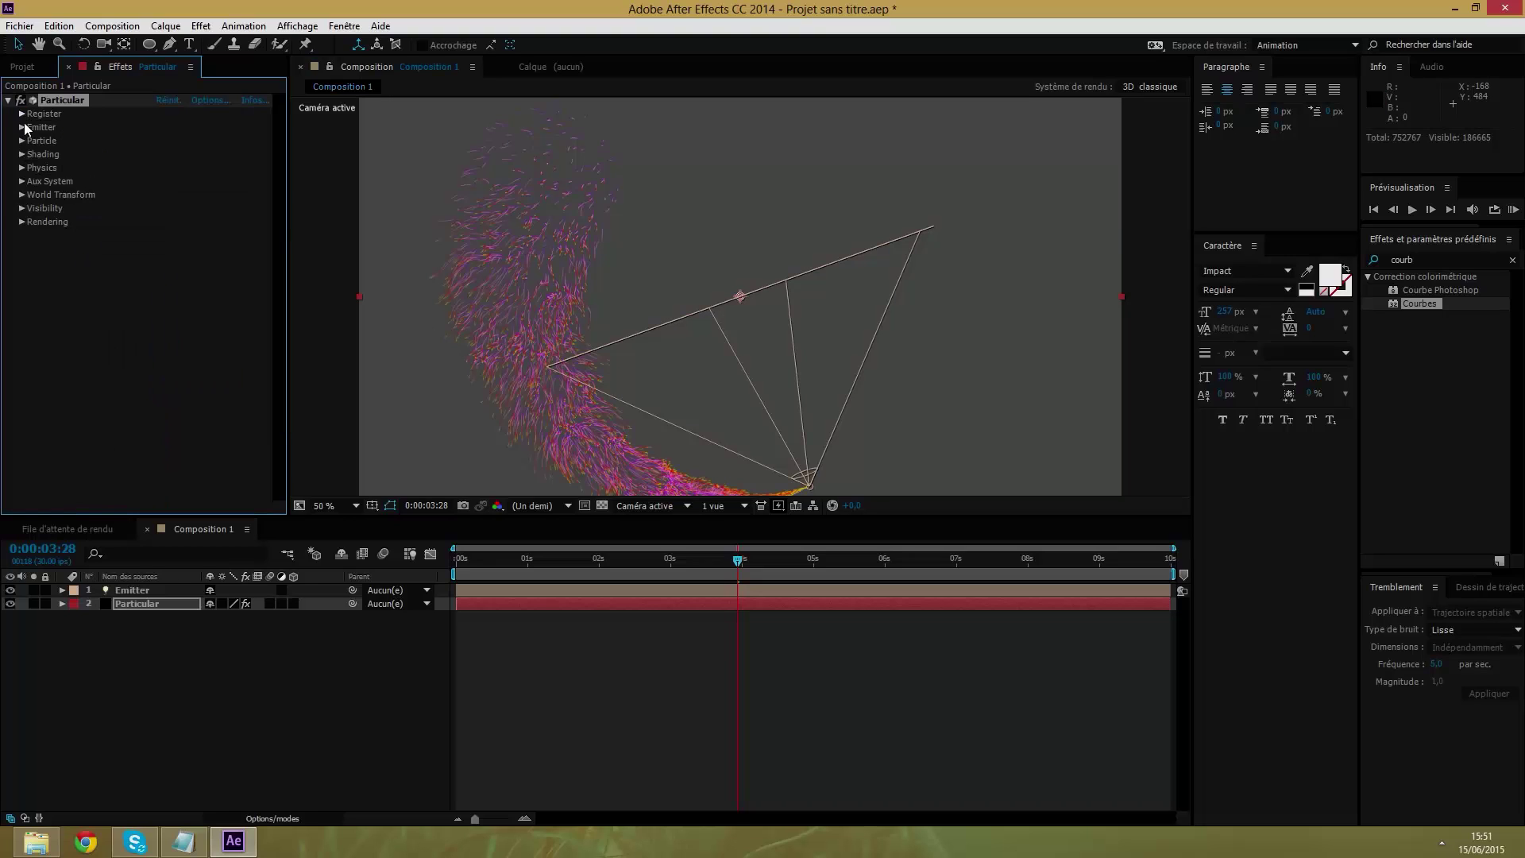
click(21, 181)
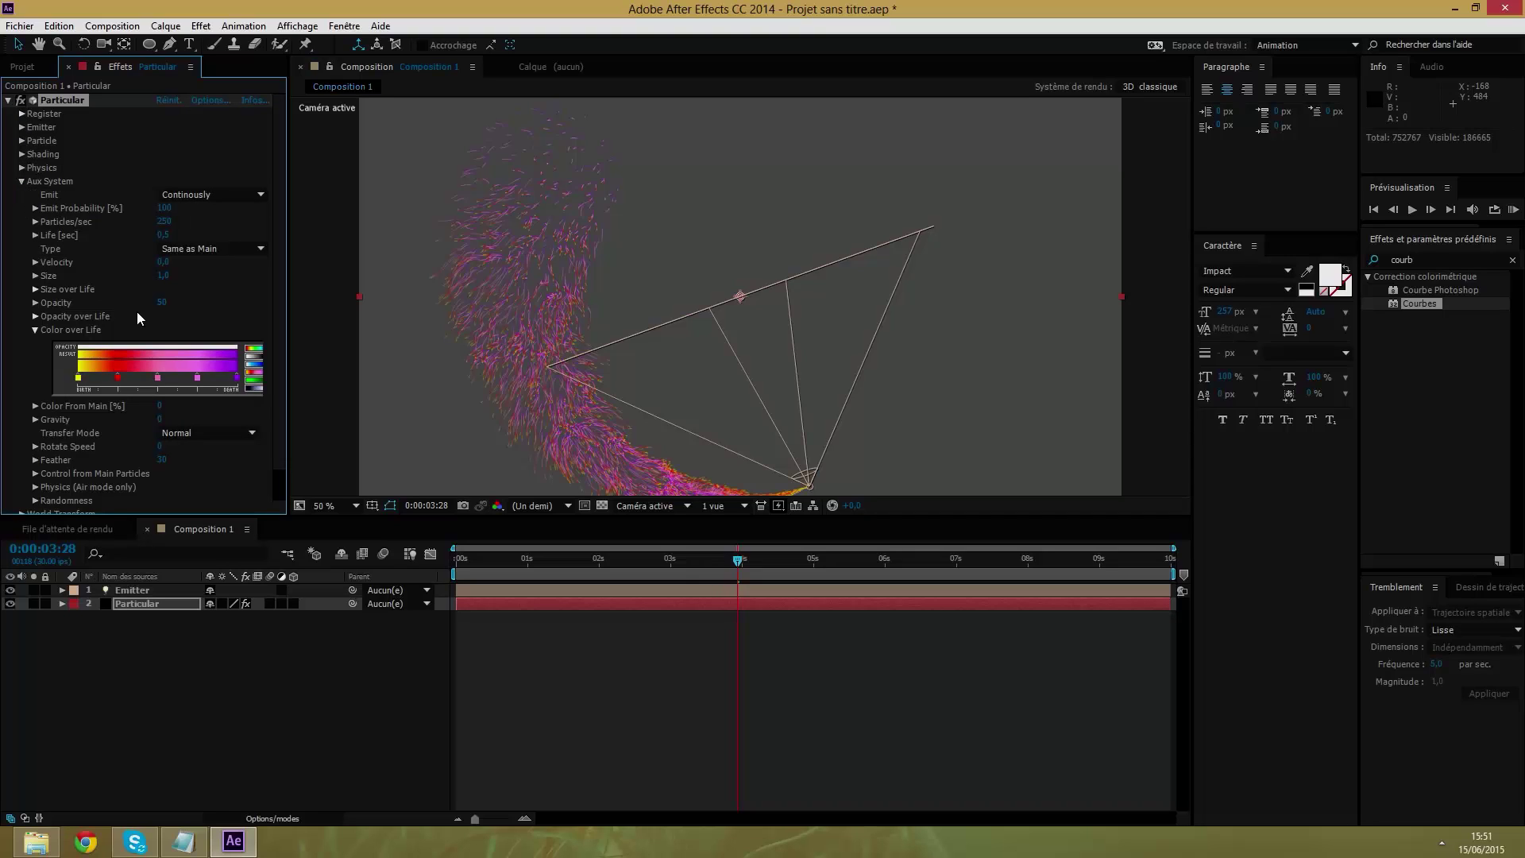
click(164, 235)
text(3)
key(Return)
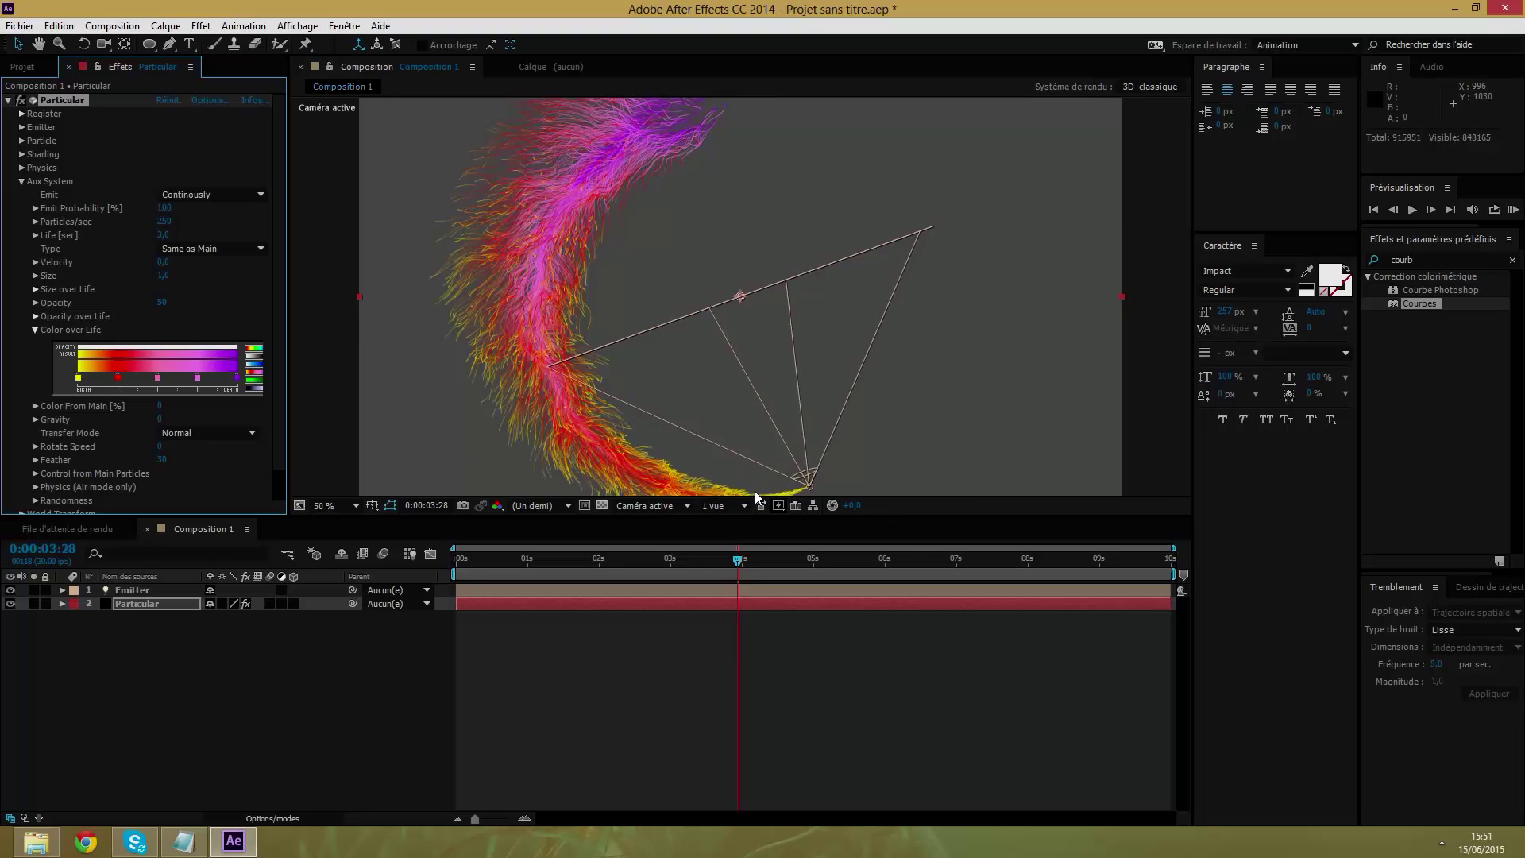
click(914, 563)
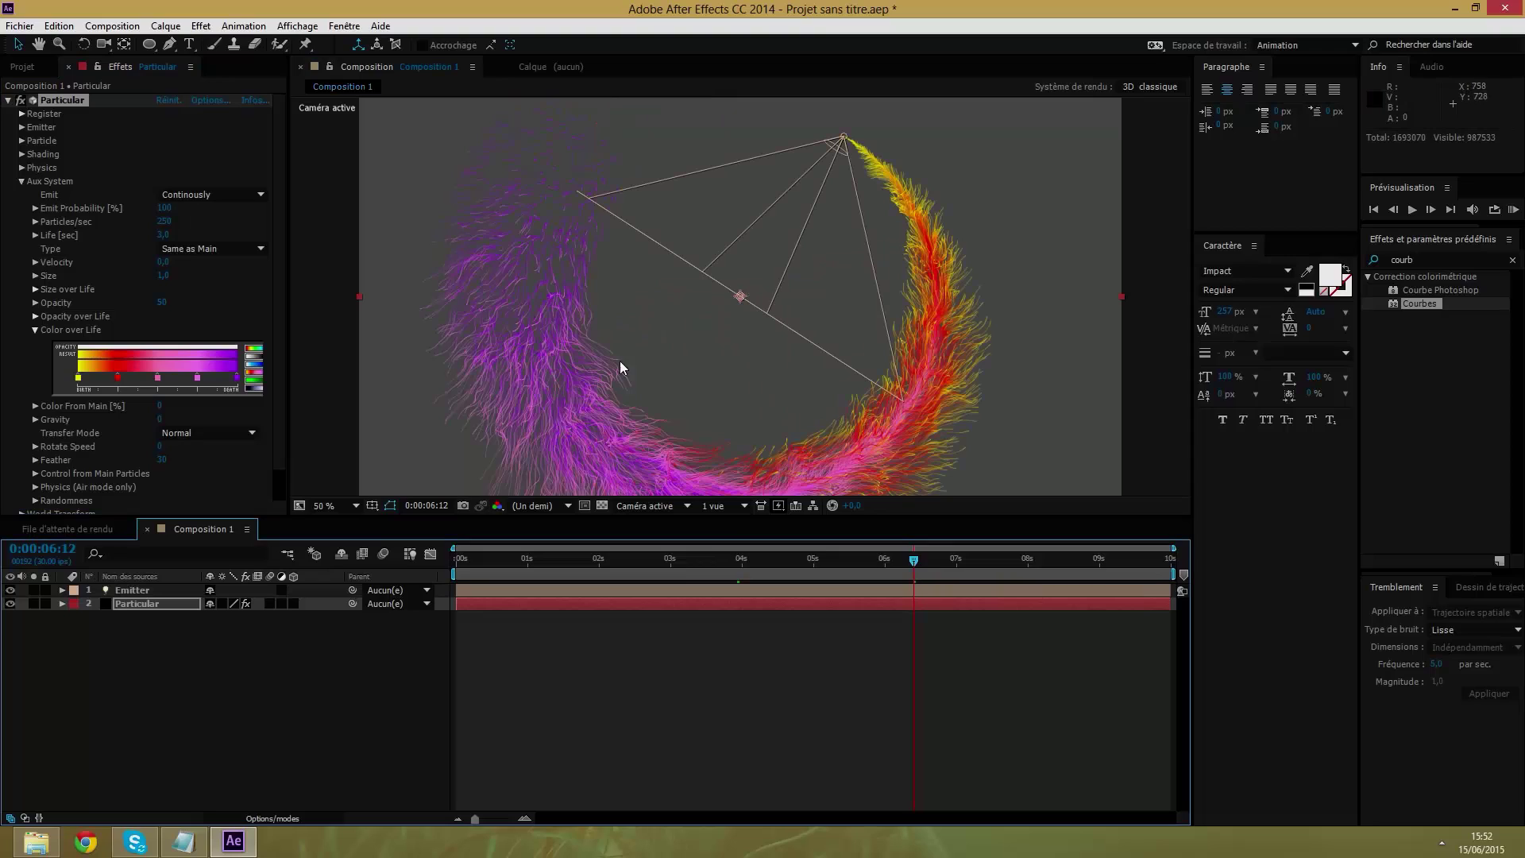
click(166, 231)
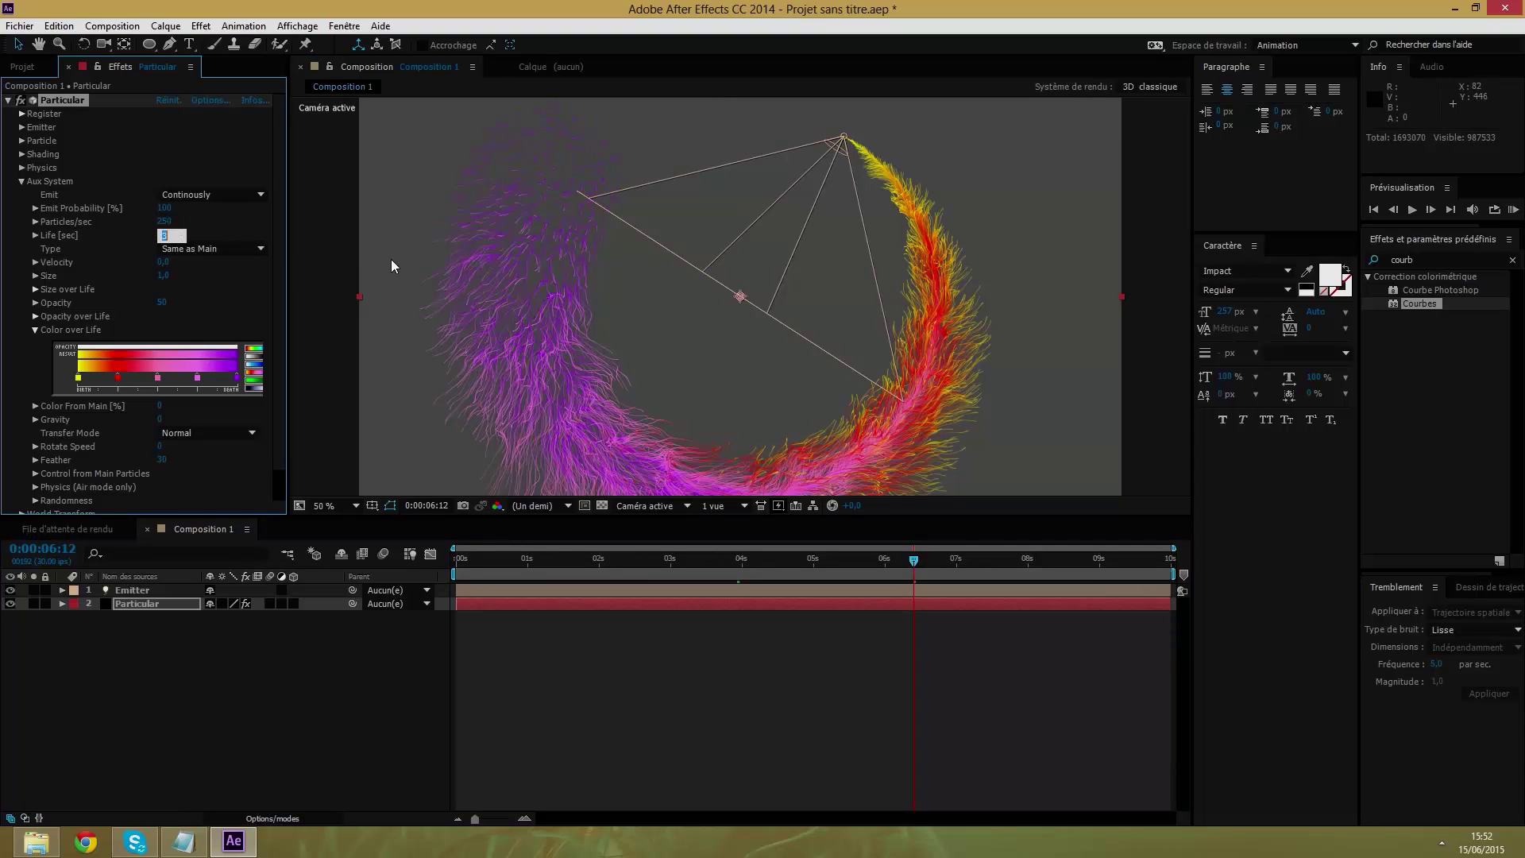
text(8)
key(Return)
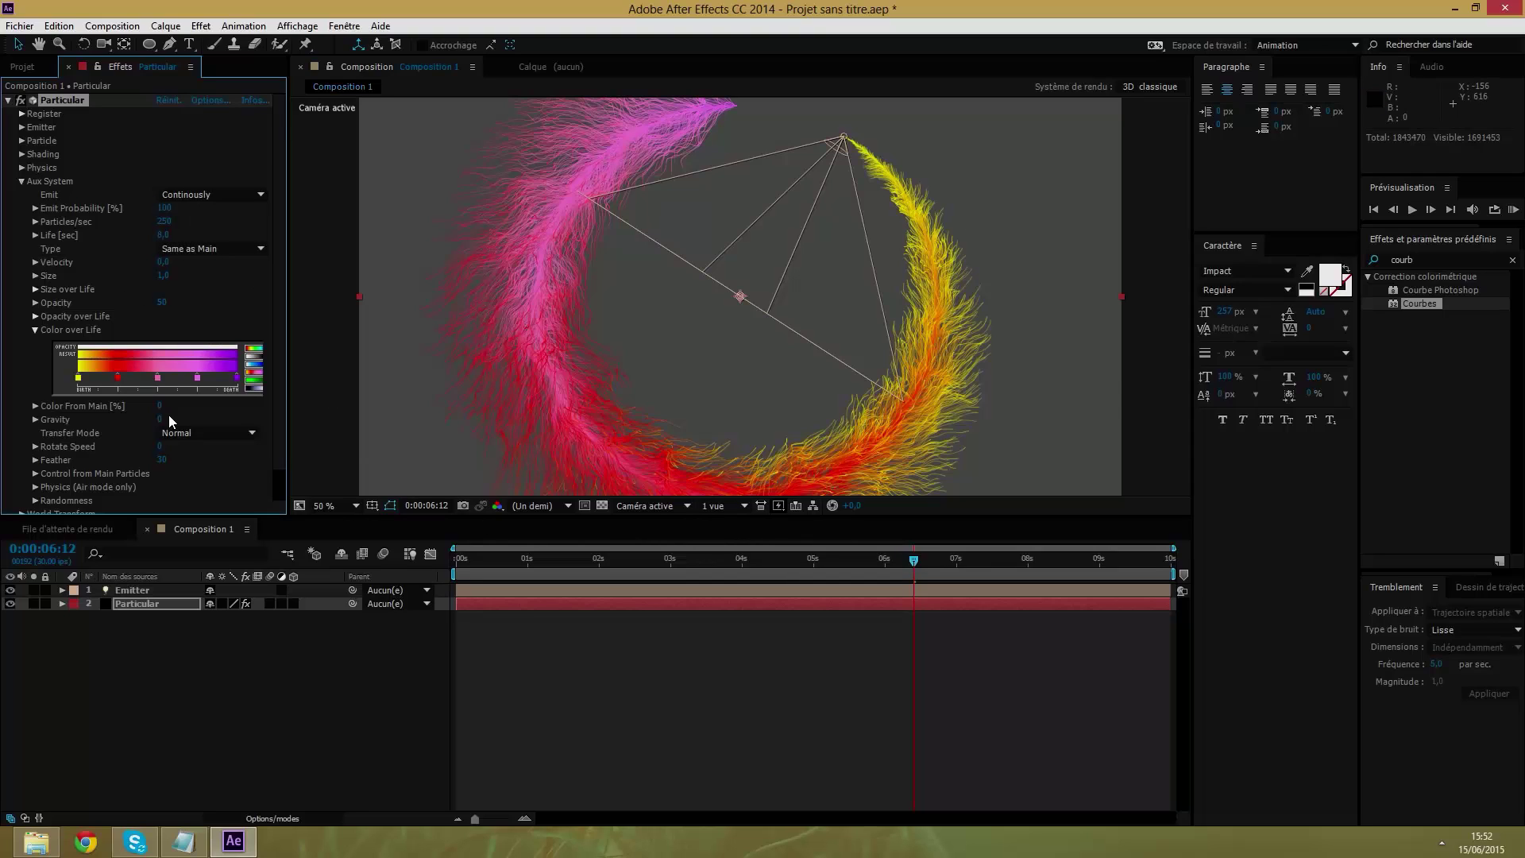
scroll(170, 413, down, 2)
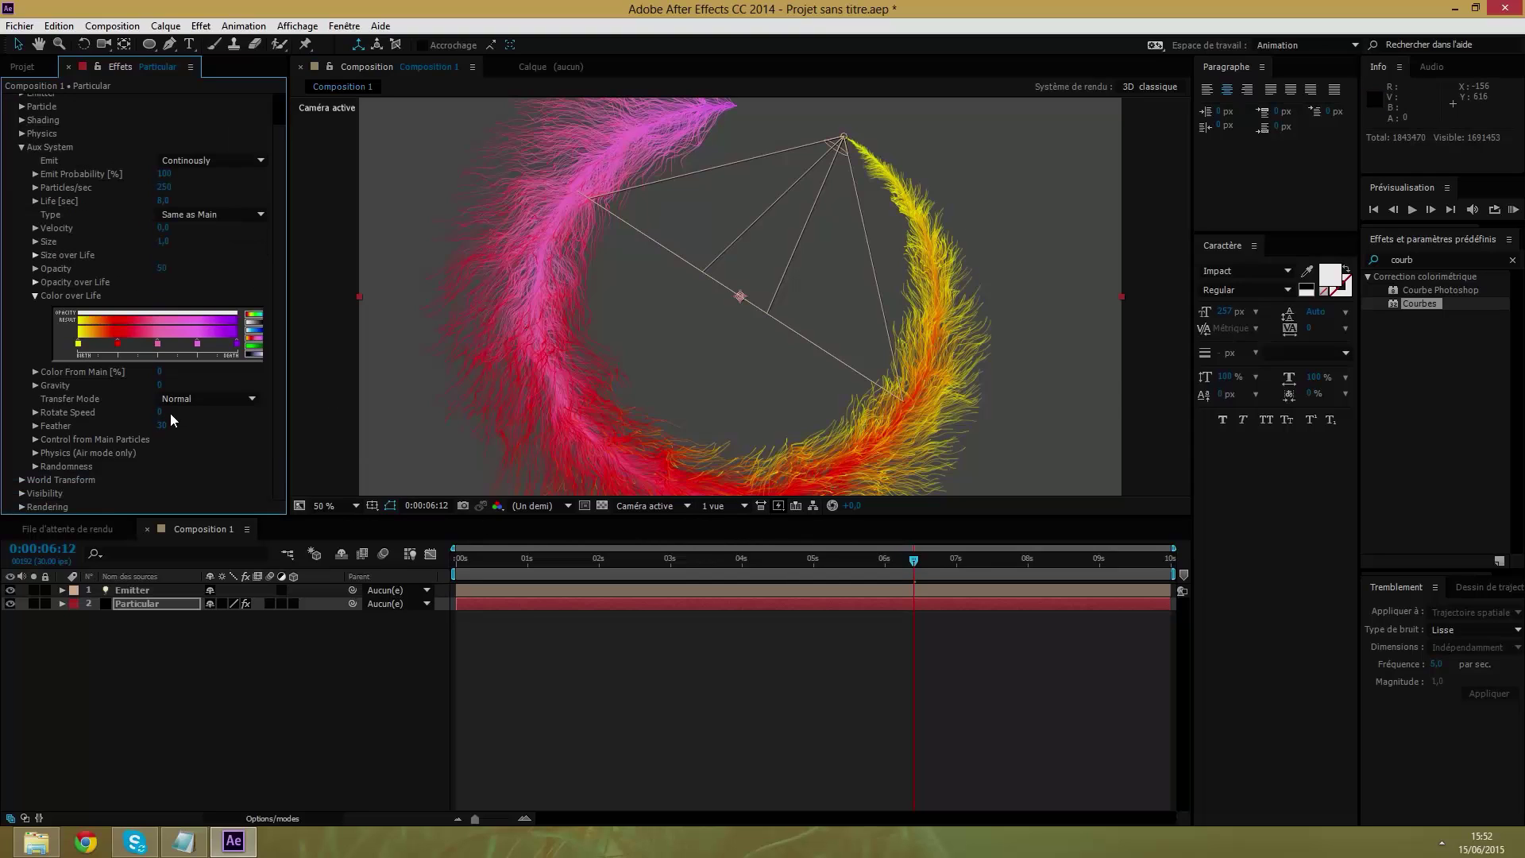
click(35, 452)
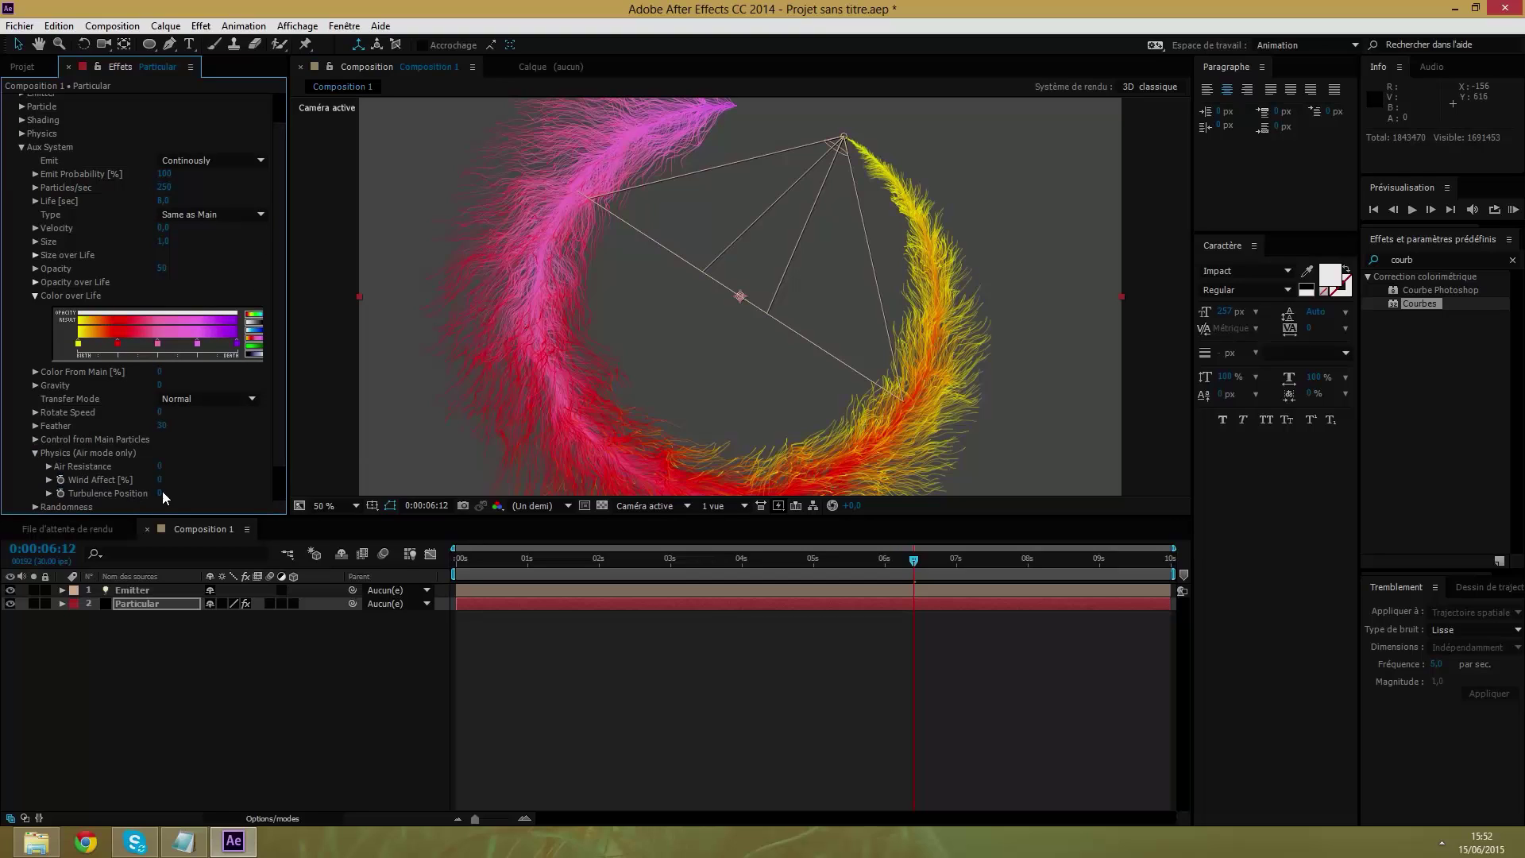
drag(162, 492, 177, 499)
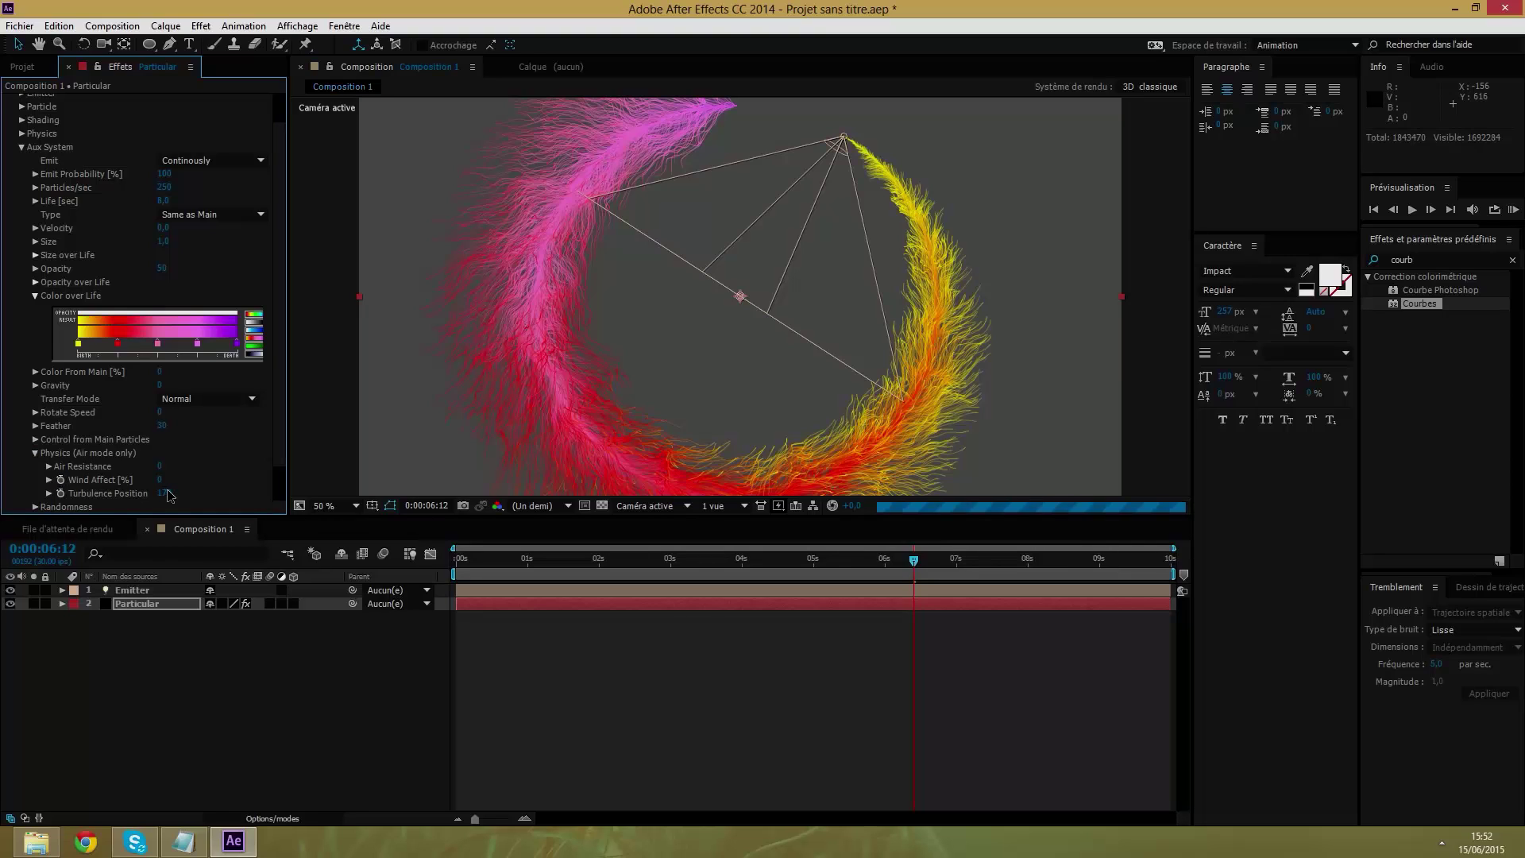
drag(168, 496, 172, 498)
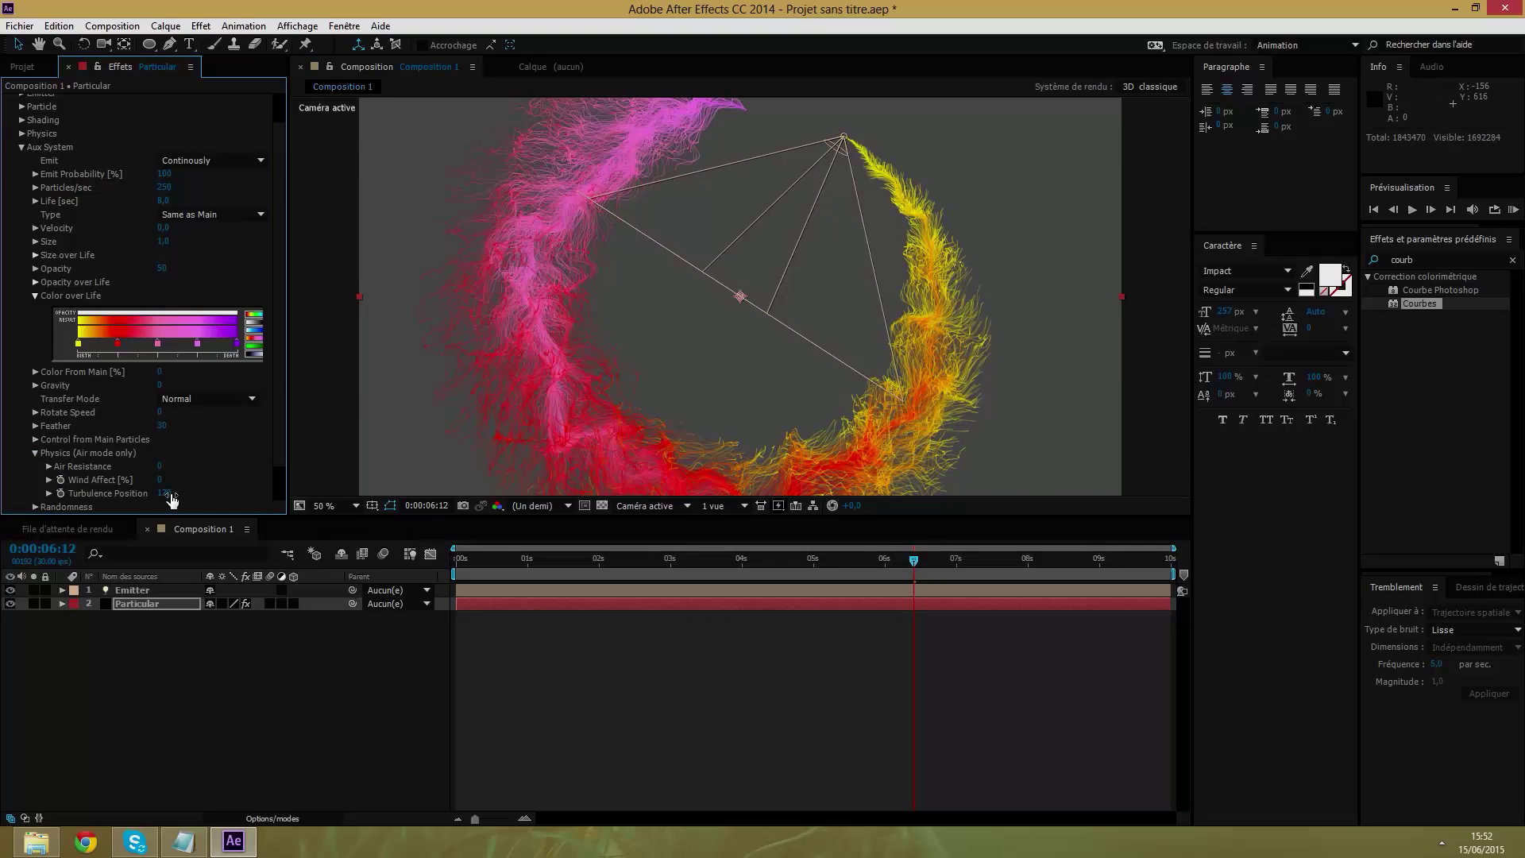
click(173, 494)
text(0)
key(Return)
scroll(177, 468, down, 1)
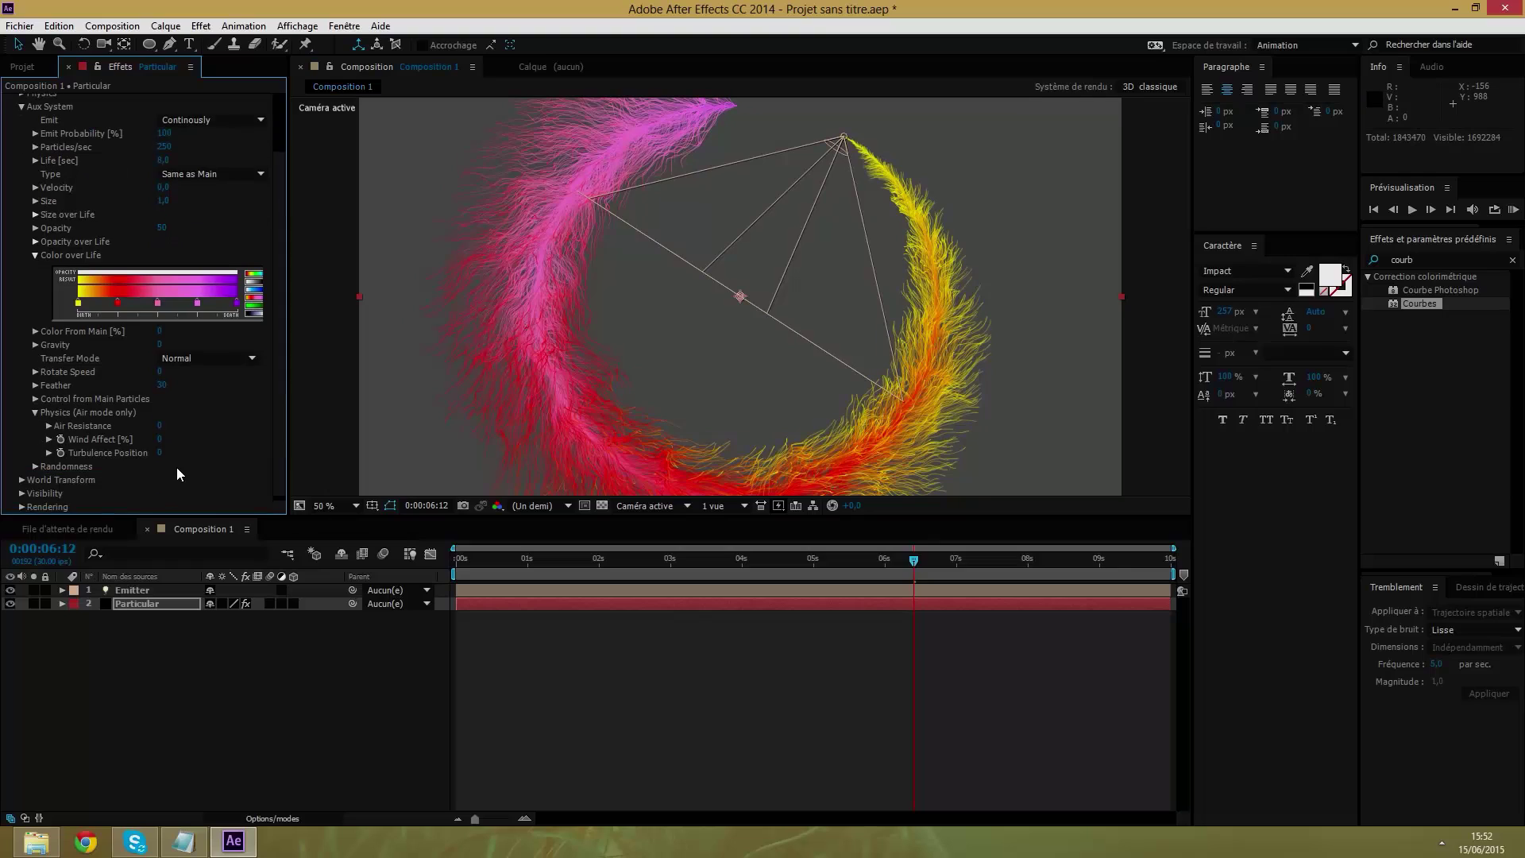
scroll(119, 437, up, 1)
click(35, 448)
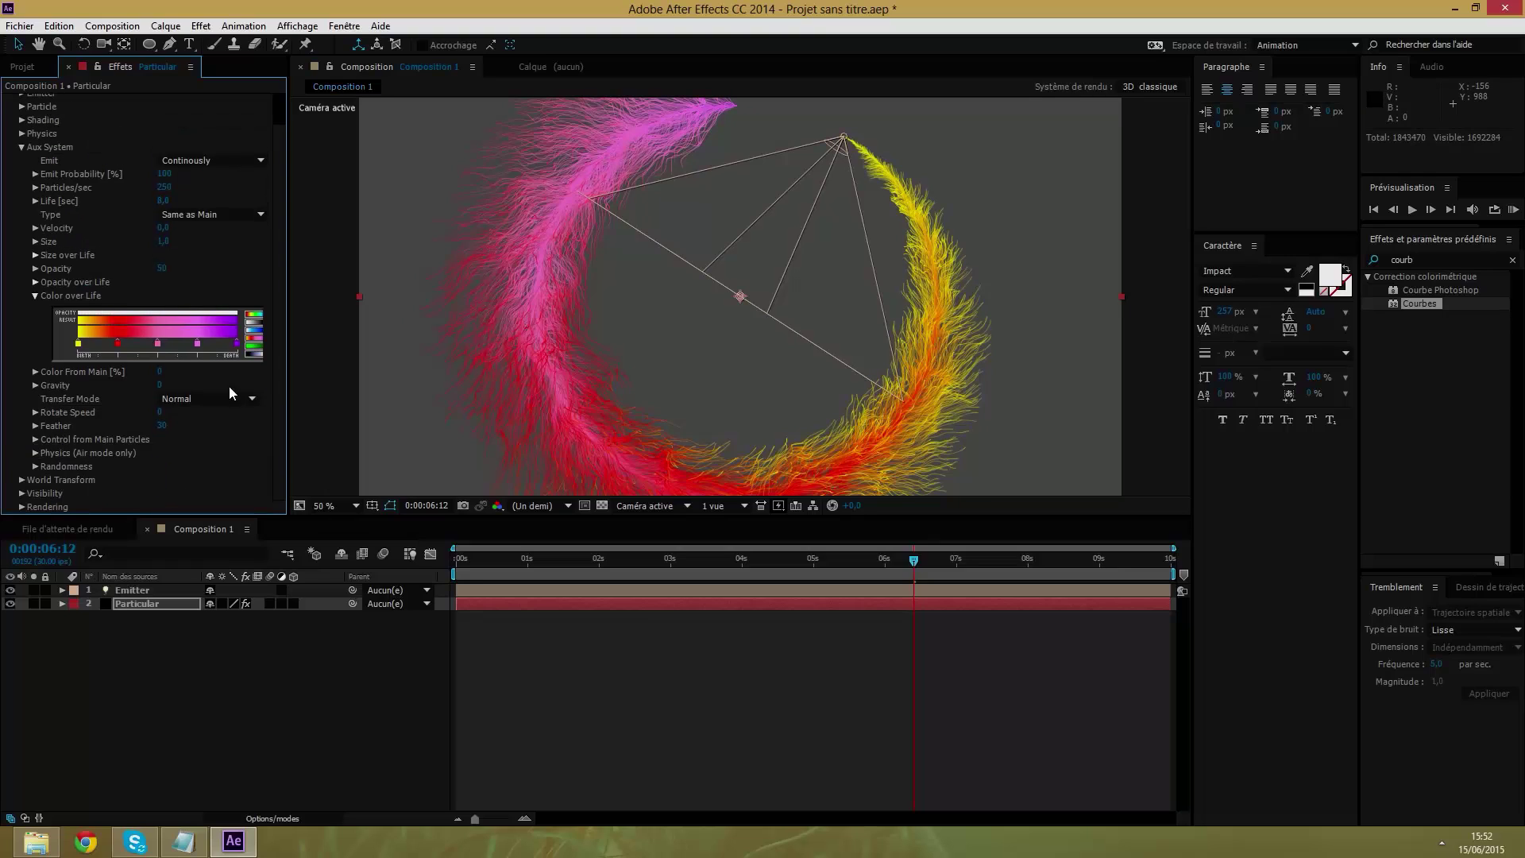
click(236, 396)
click(216, 432)
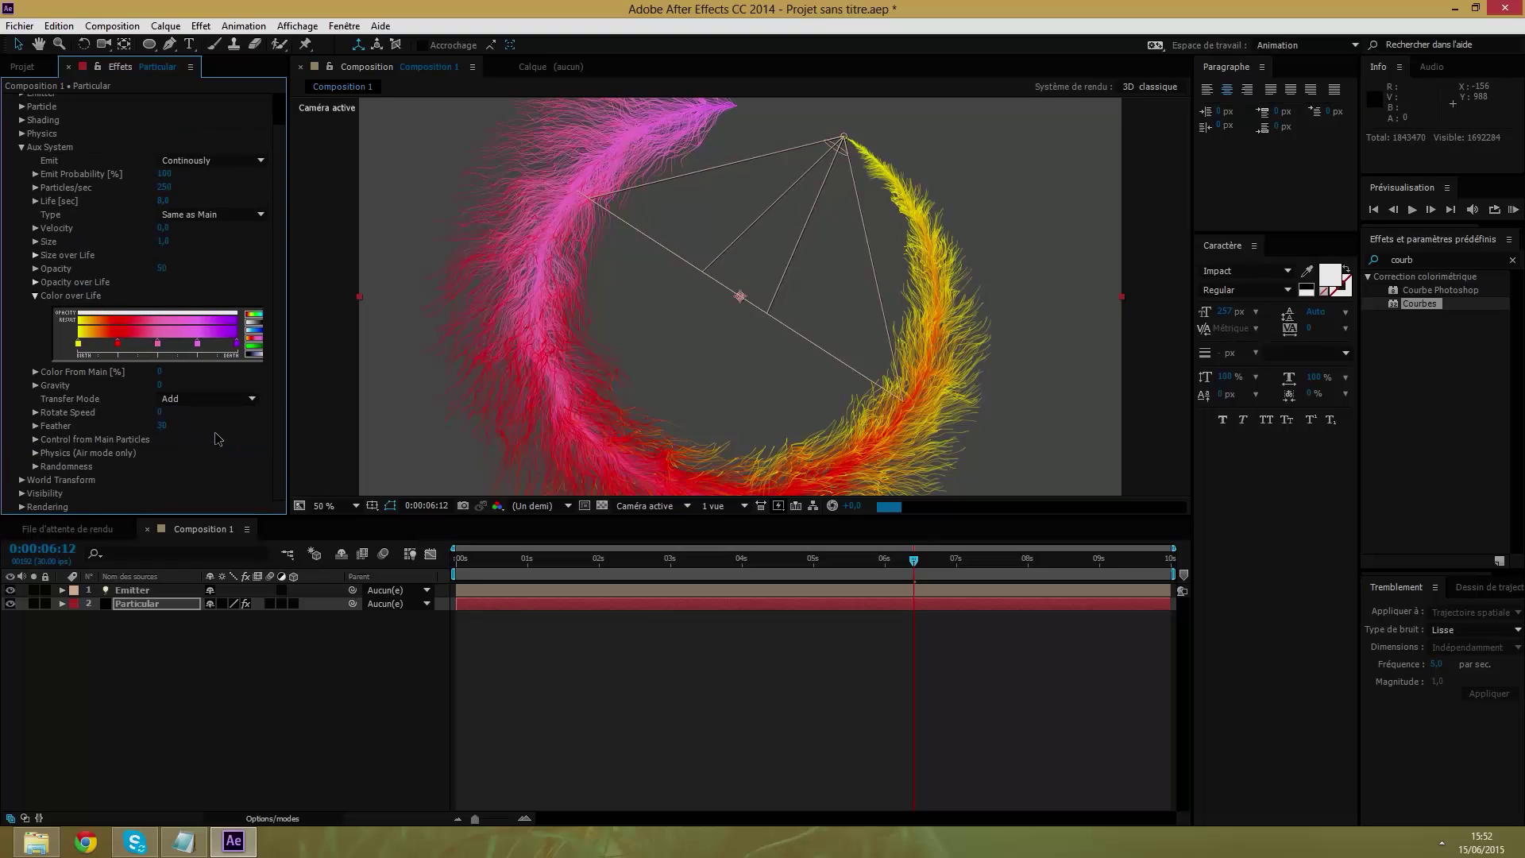
click(175, 400)
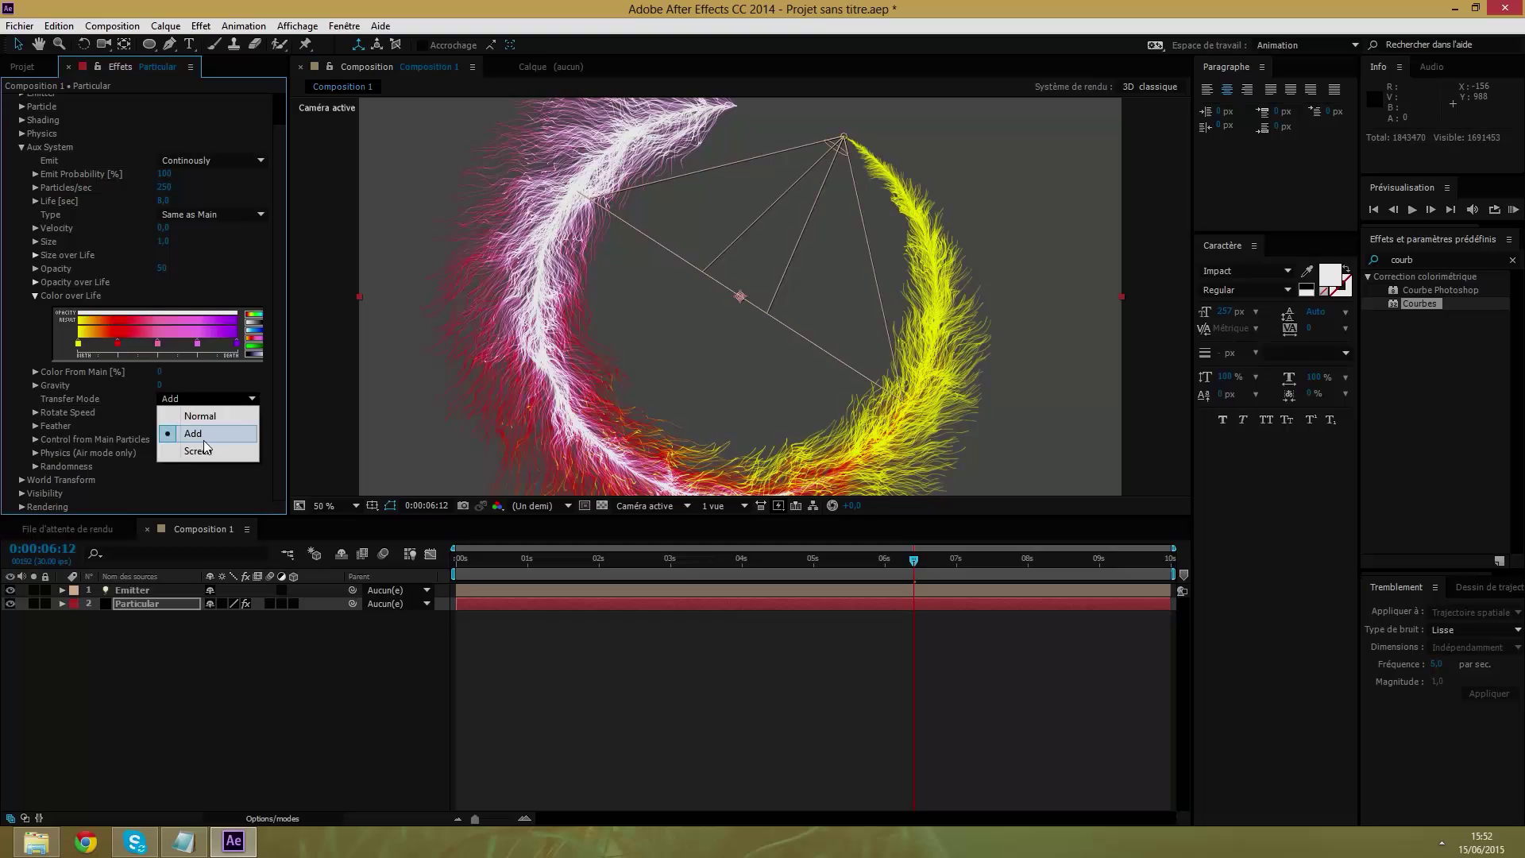
click(200, 452)
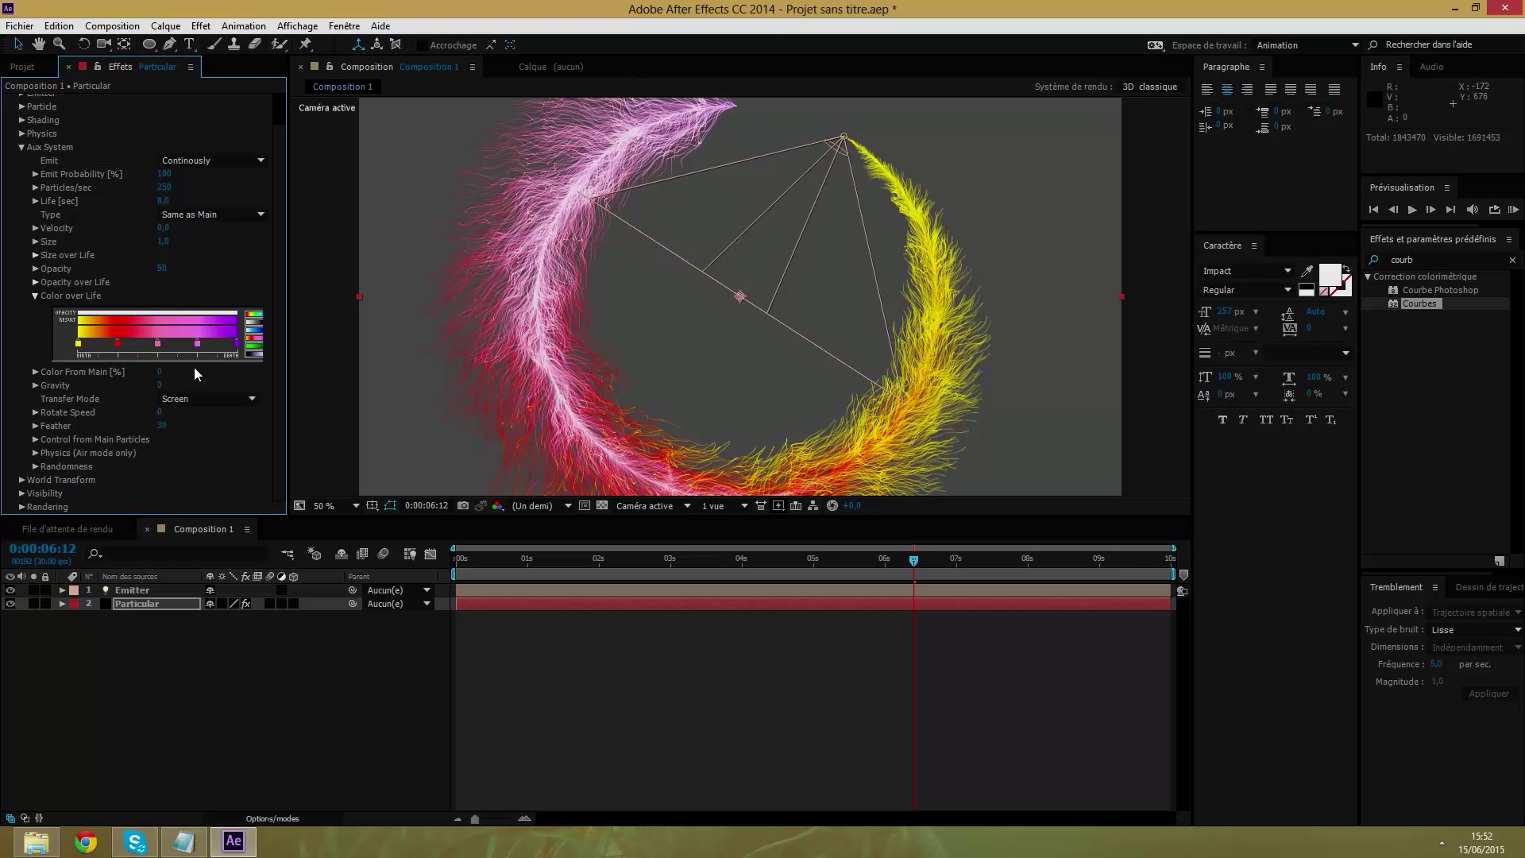
click(189, 403)
click(184, 414)
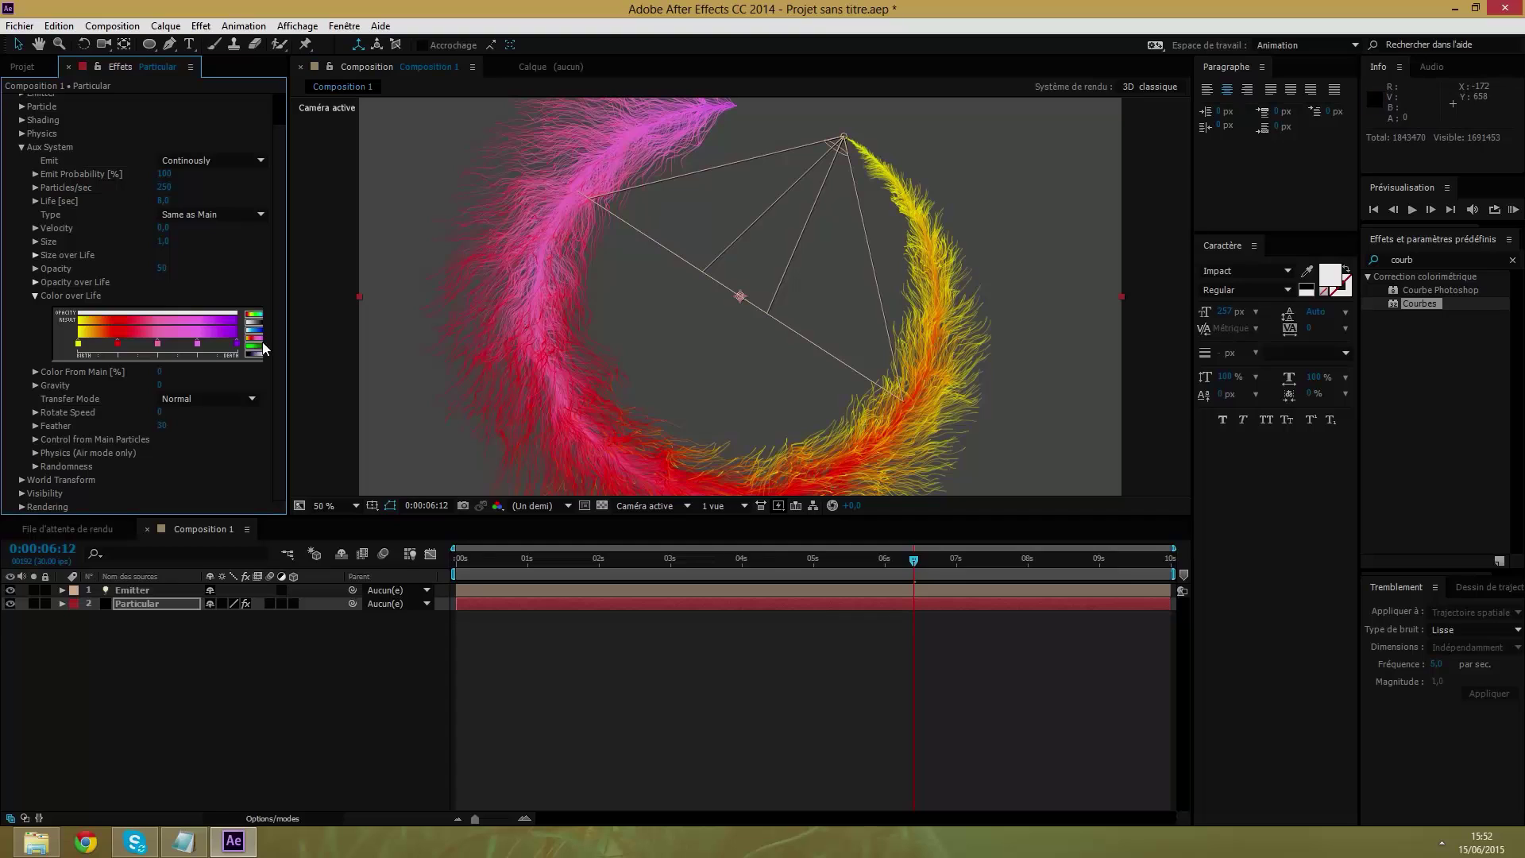
scroll(108, 294, up, 2)
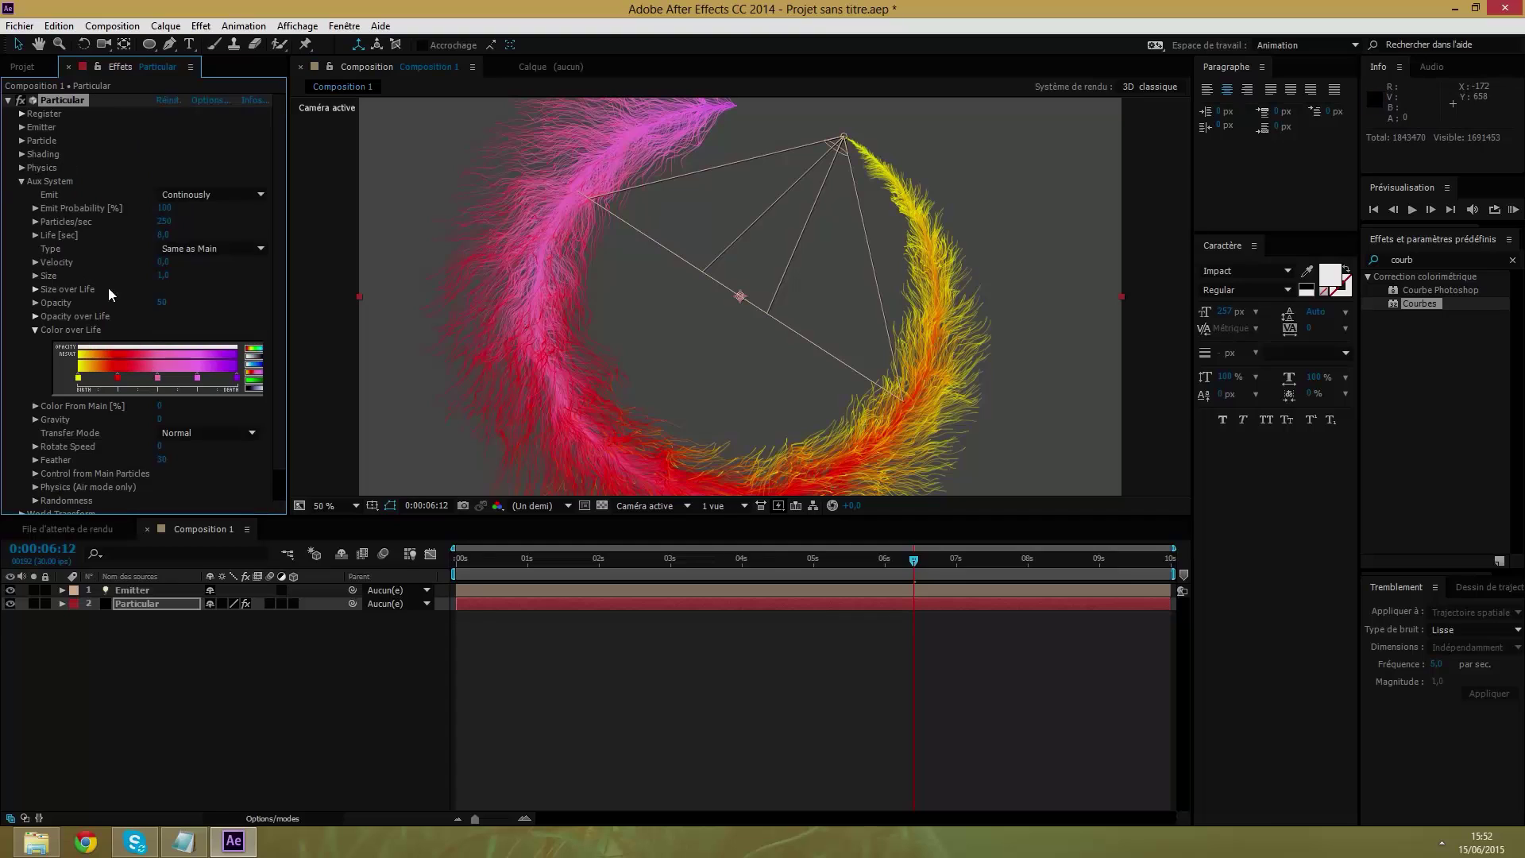
click(21, 181)
click(181, 659)
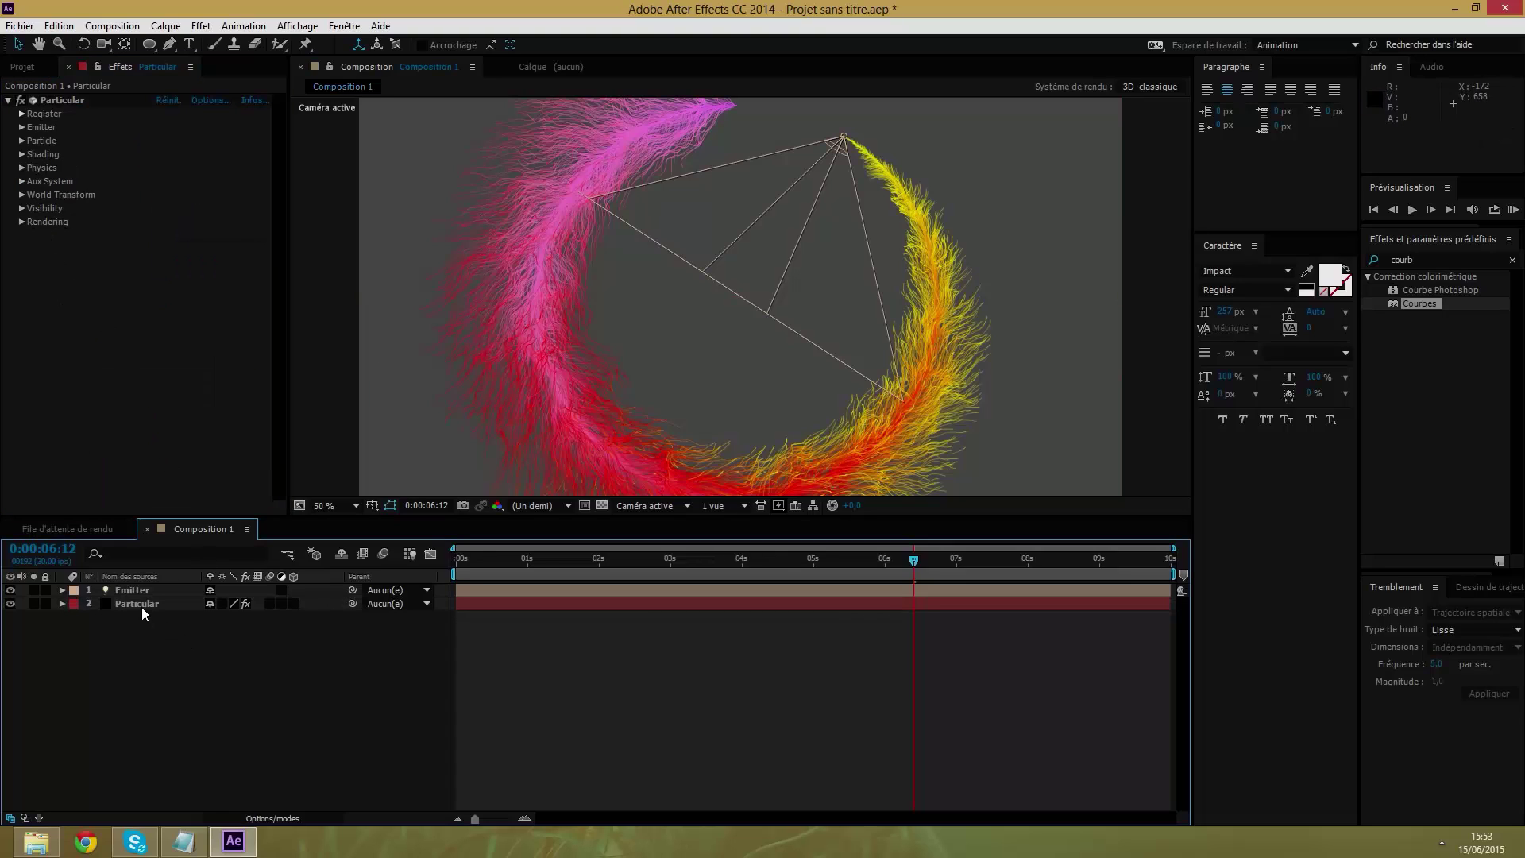
click(140, 606)
Add a new null object layer, Nul 2, to Composition 1.
right_click(151, 646)
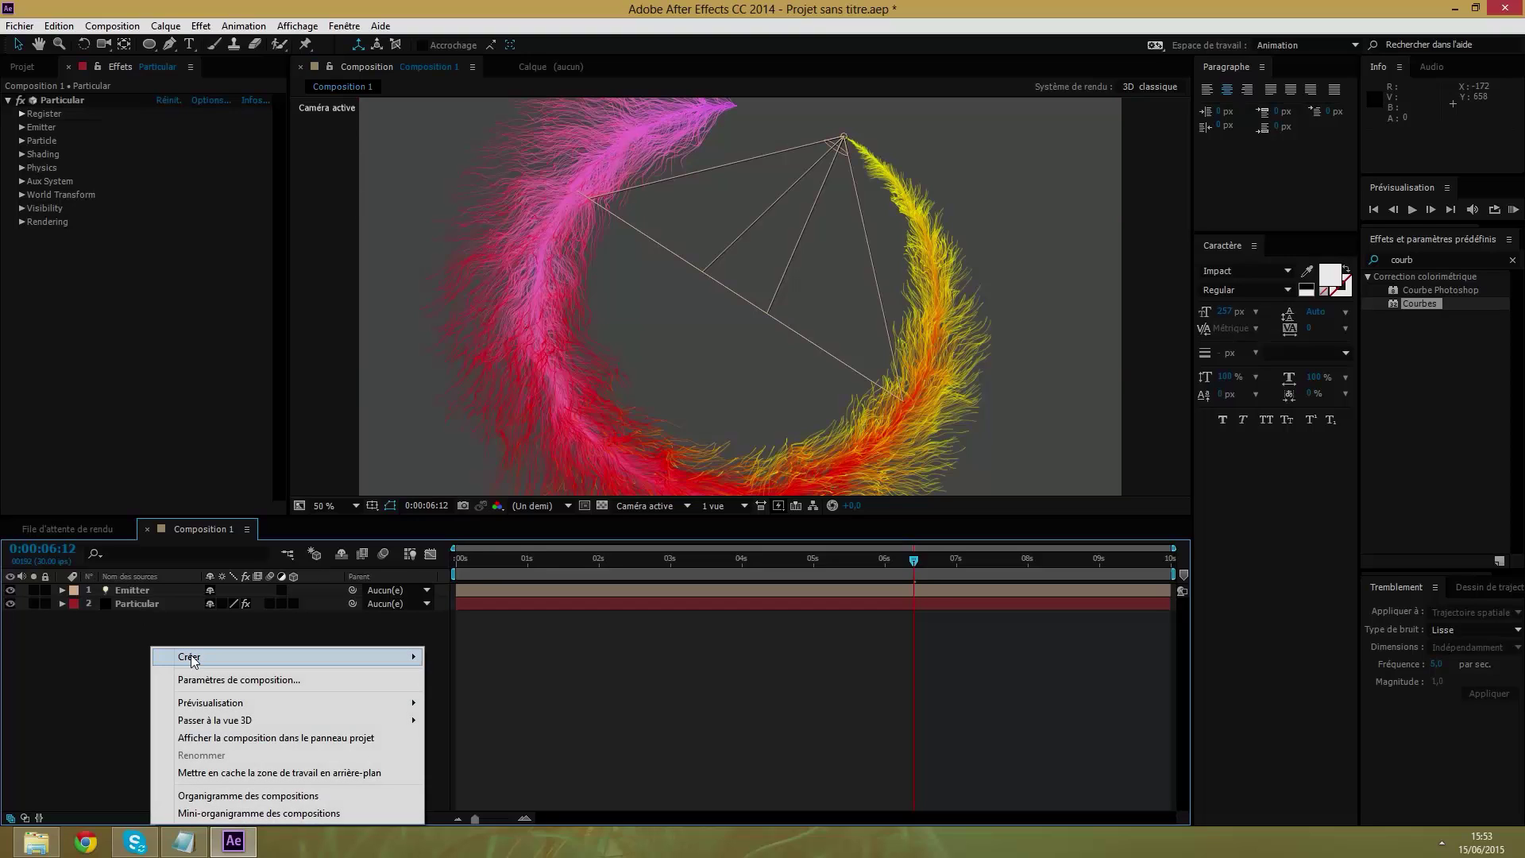
mouse_move(195, 659)
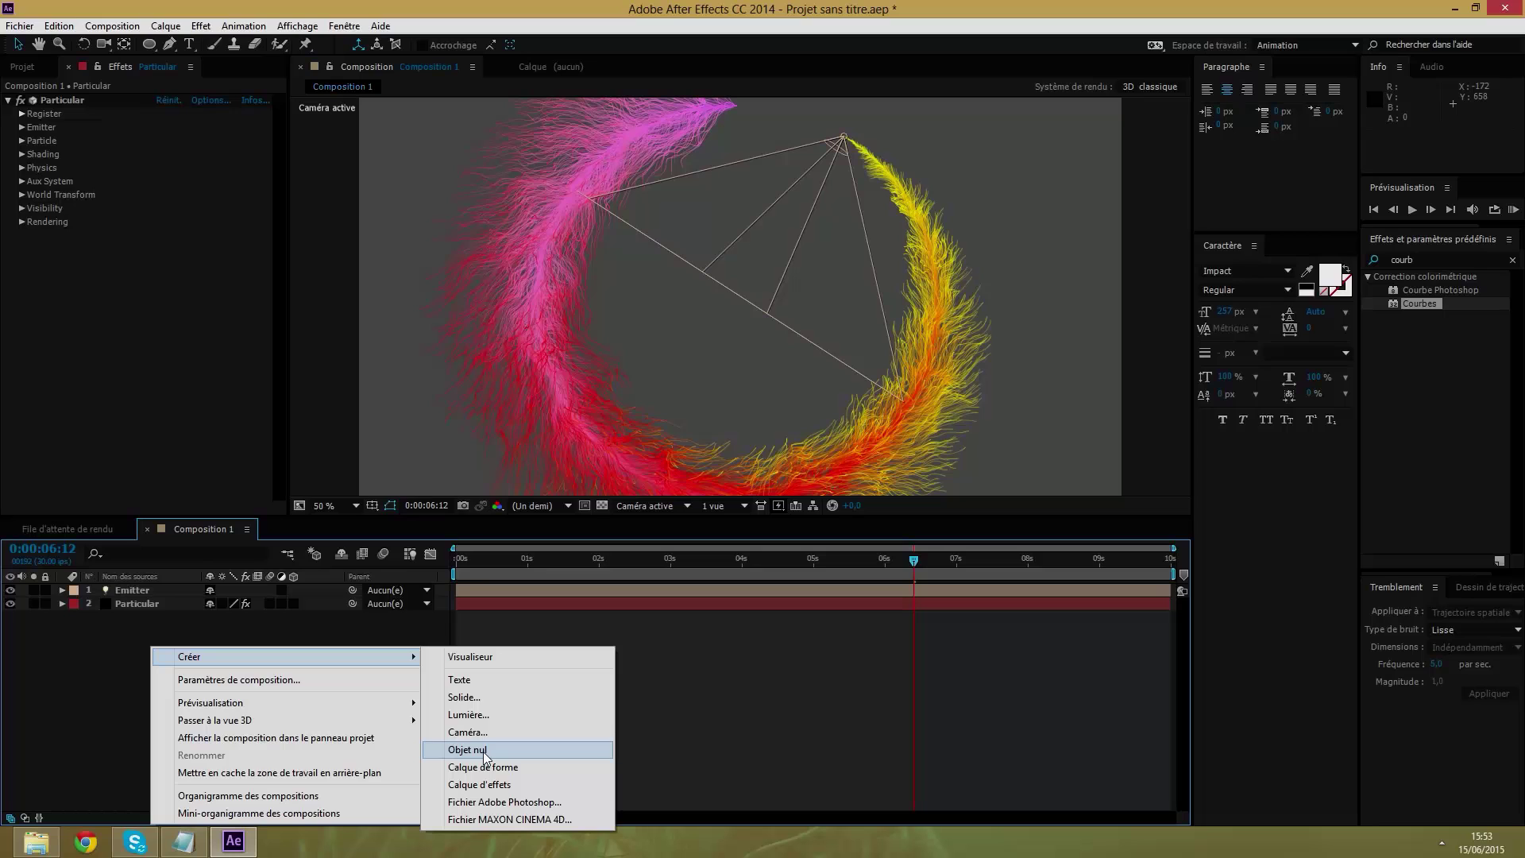
click(483, 752)
Create Caméra 1 with the 20 mm preset, then select the Particular layer.
right_click(183, 644)
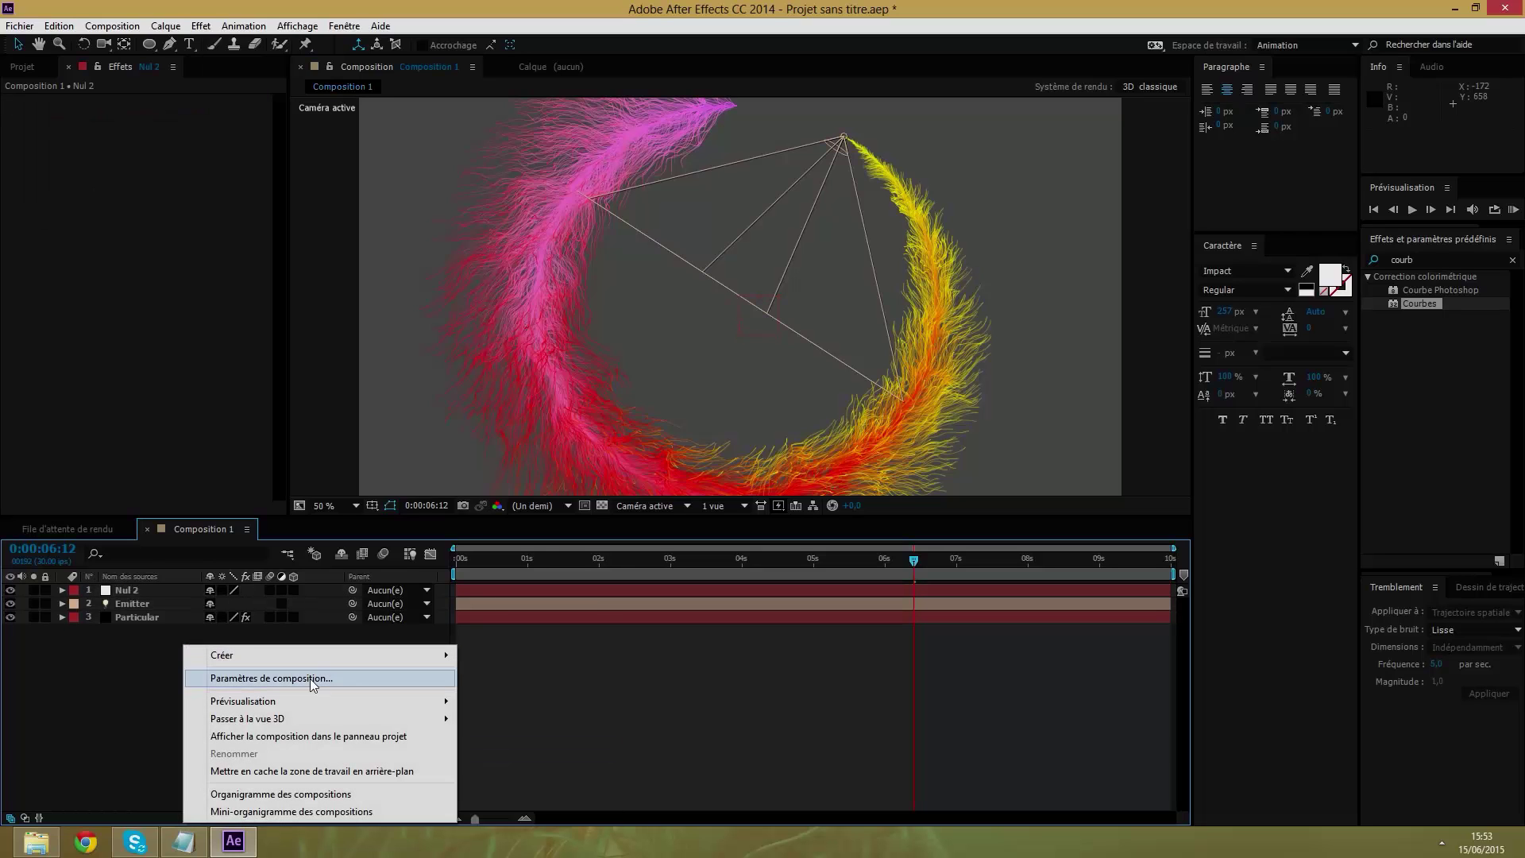
mouse_move(459, 662)
click(502, 730)
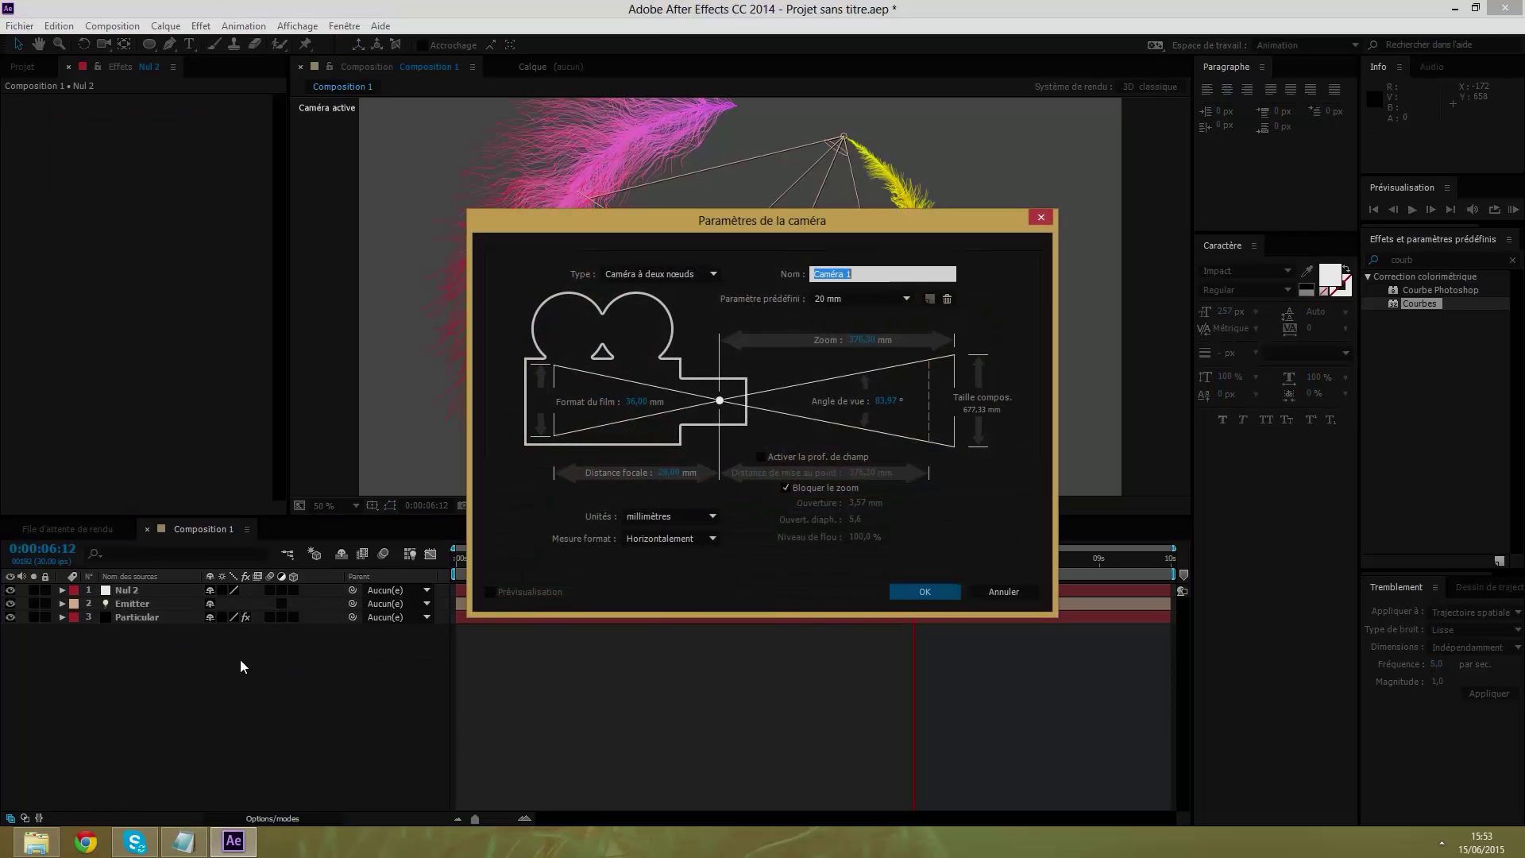
click(924, 594)
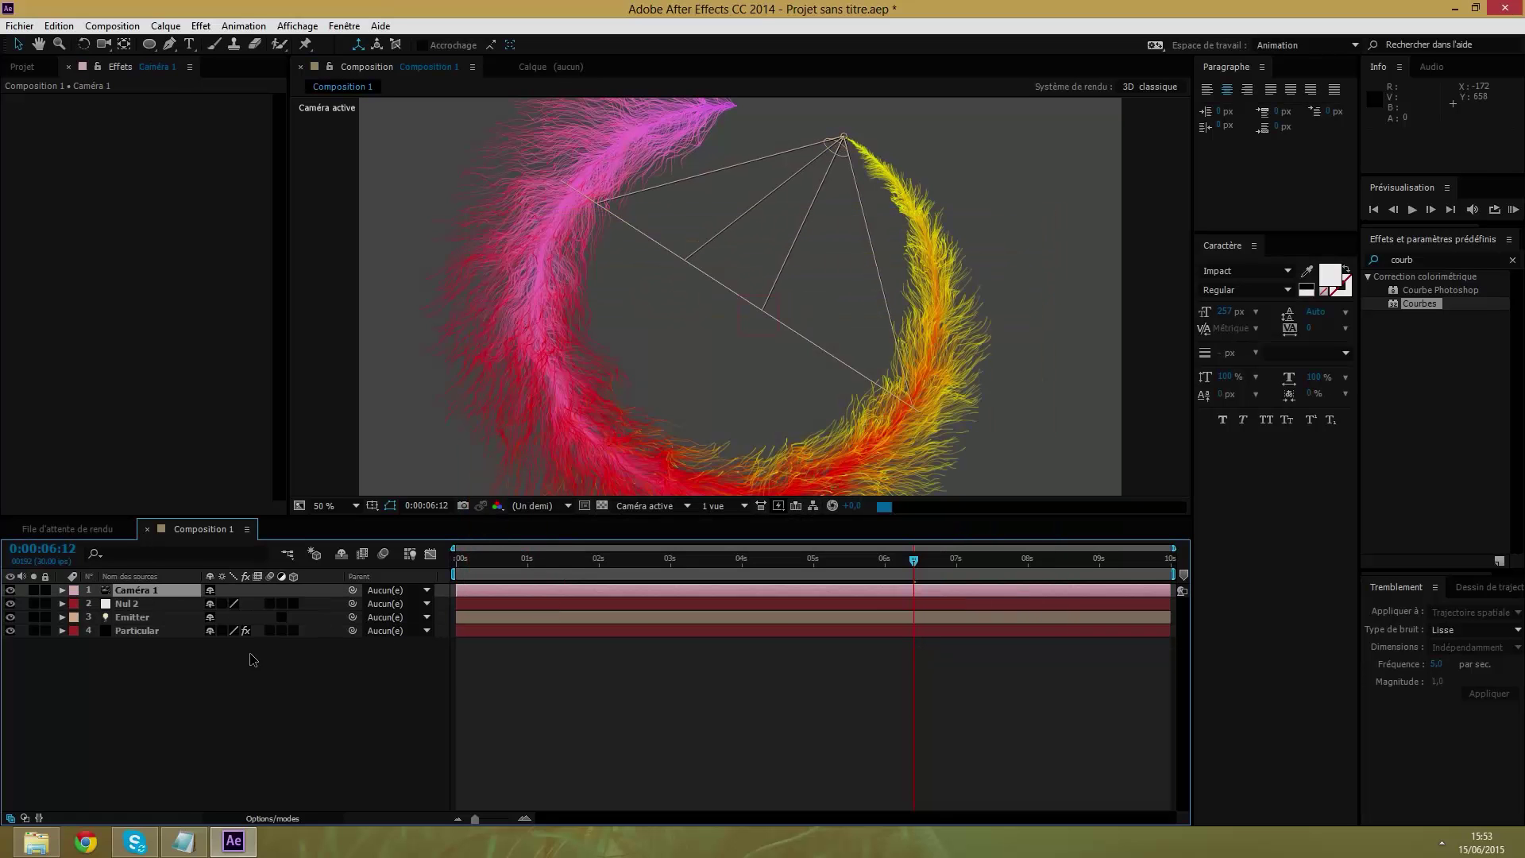
click(136, 631)
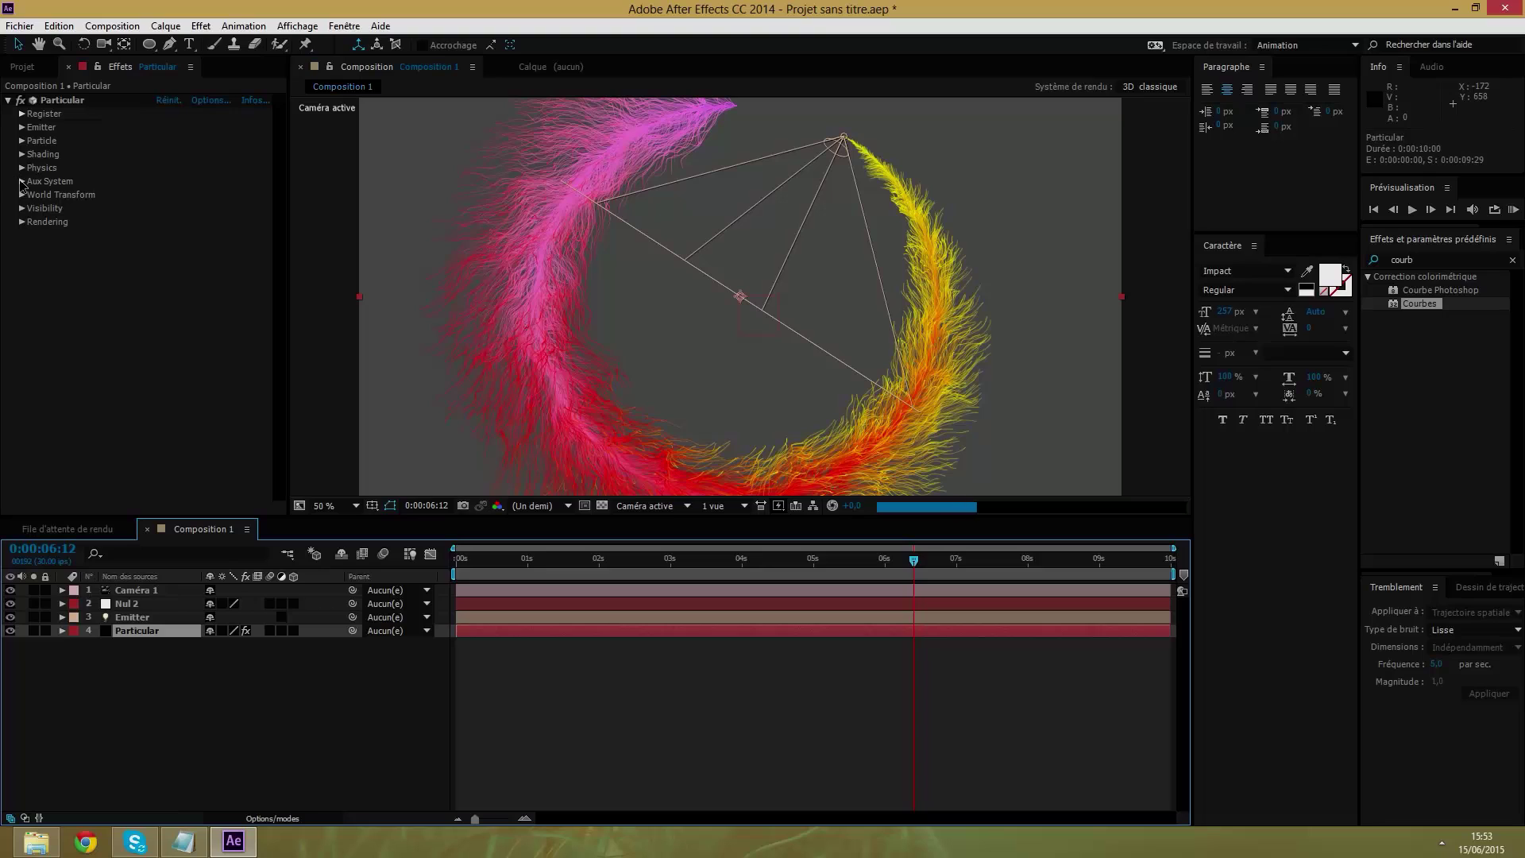
At 0:00, set Turbulence Field Affect Position to 80 and keyframe it.
click(454, 560)
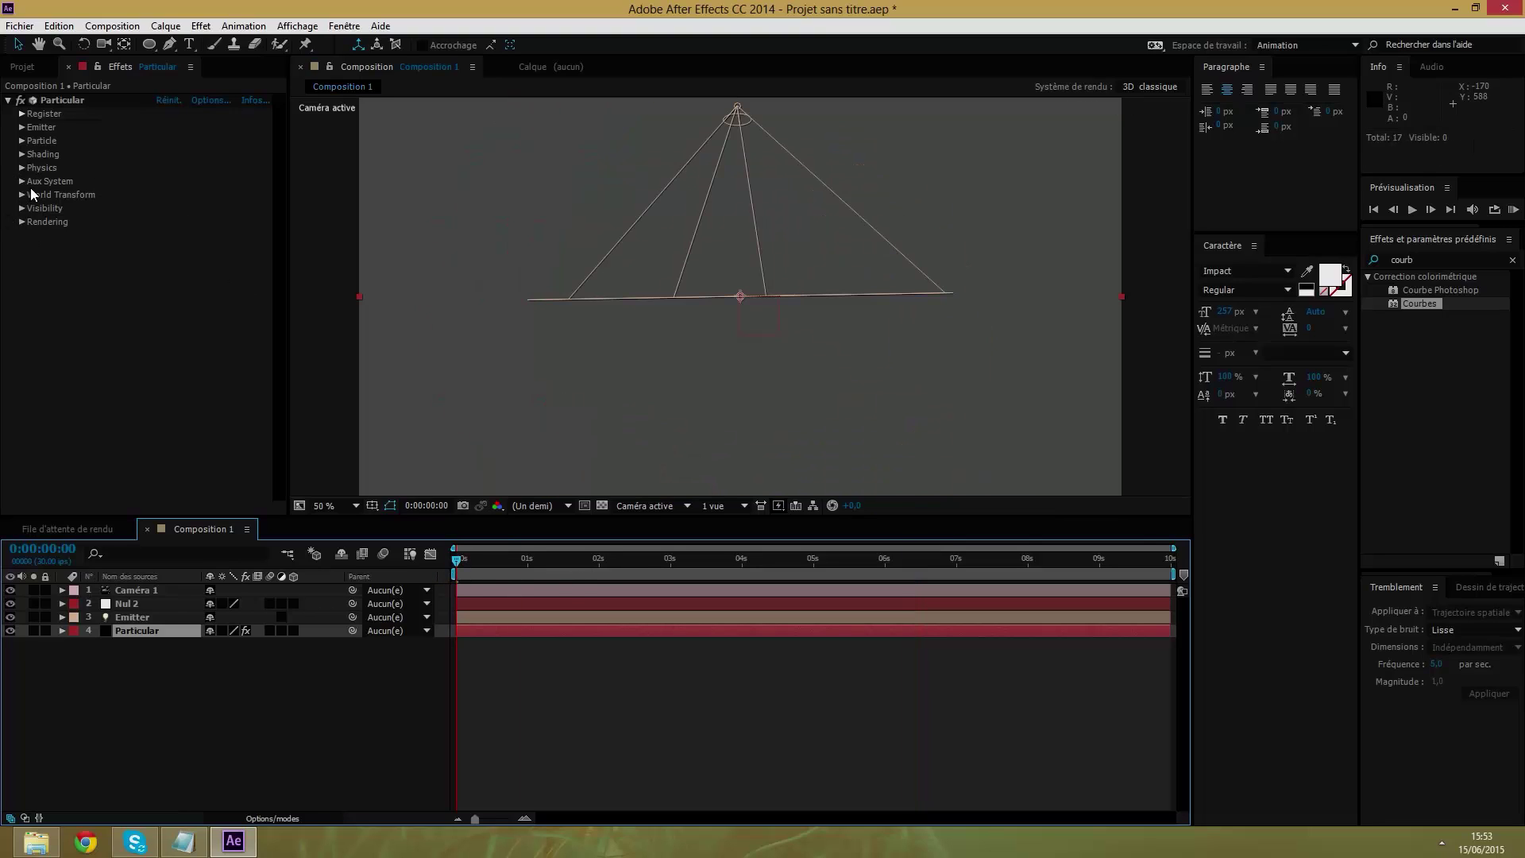
click(22, 167)
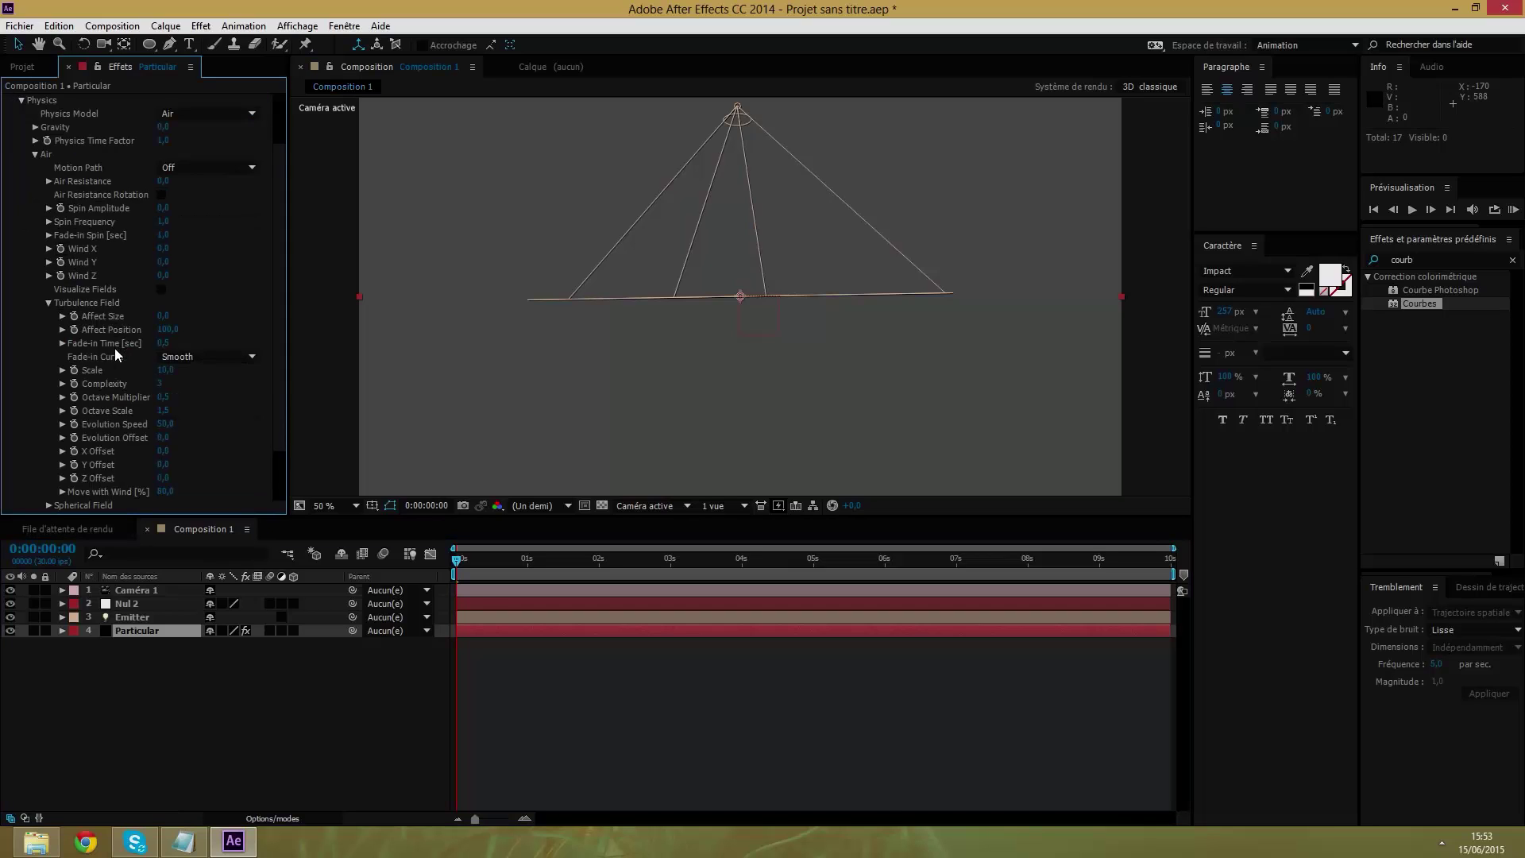
scroll(112, 349, down, 2)
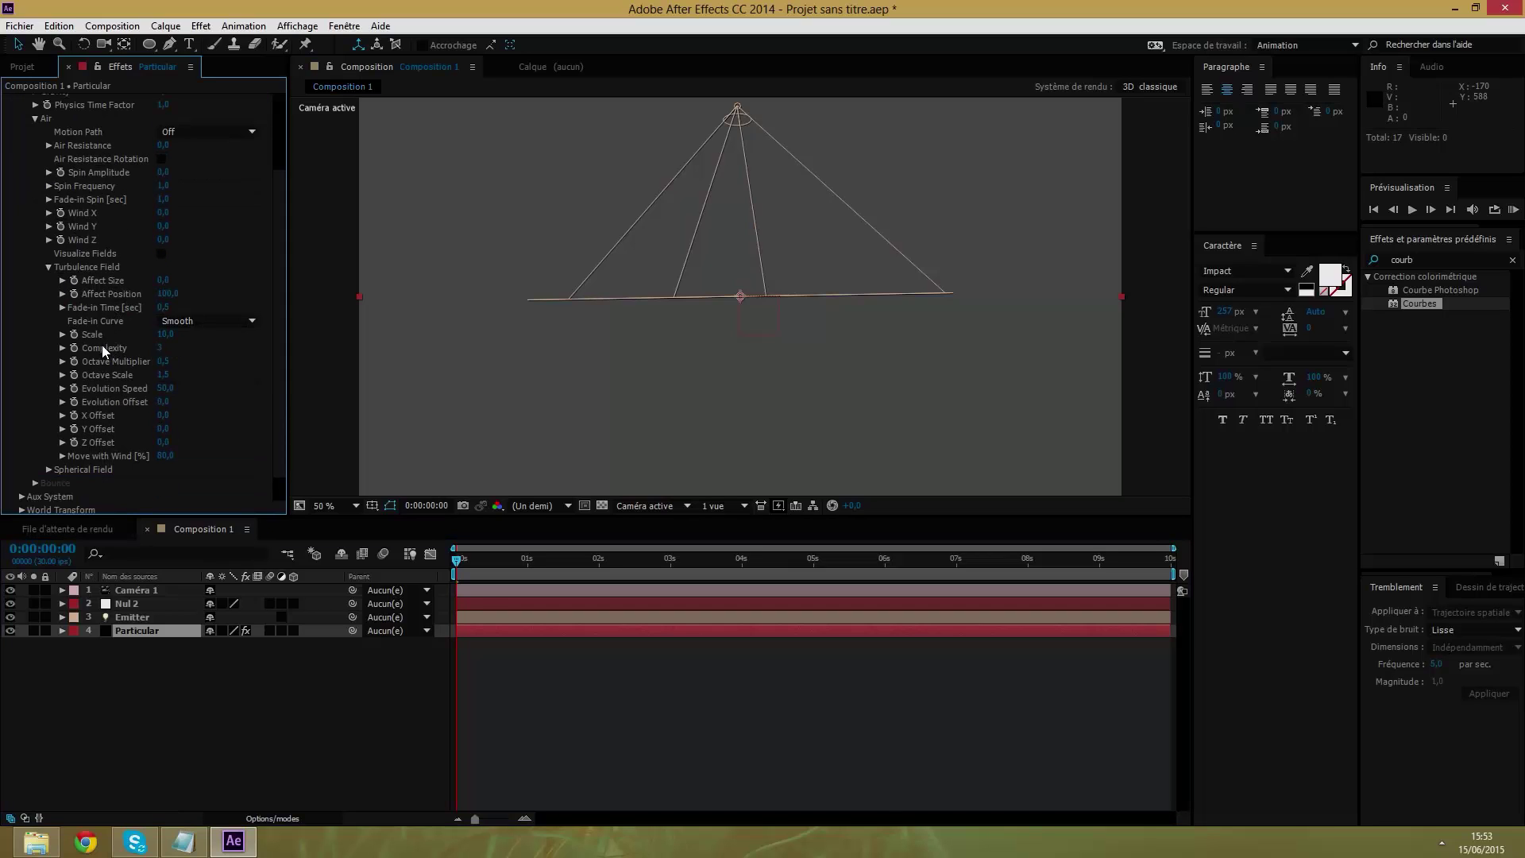
click(167, 294)
key(BackSpace)
text(80)
key(Return)
key(Caps_Lock)
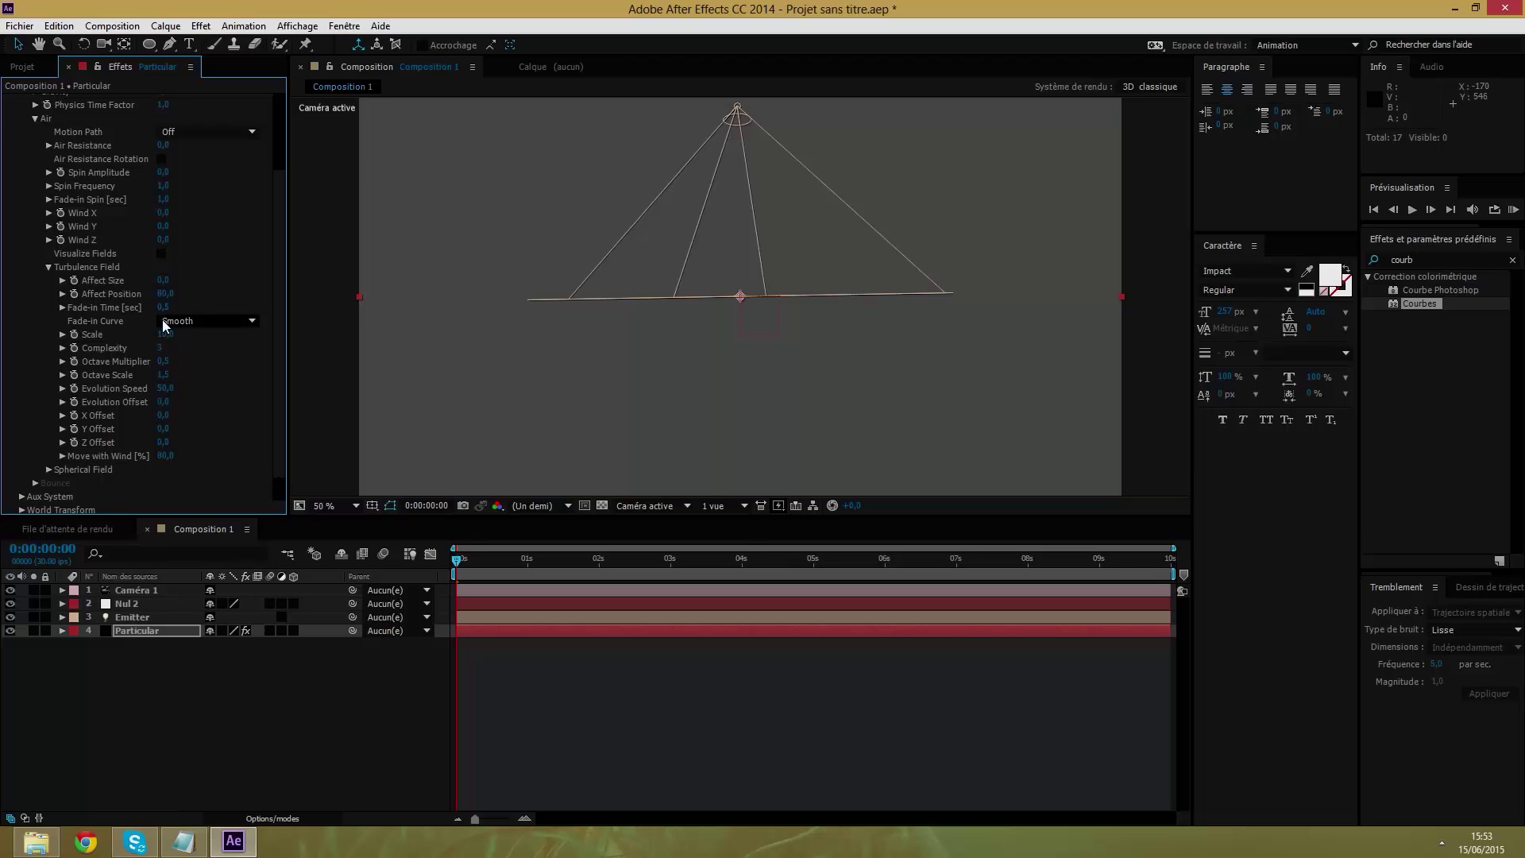
click(74, 294)
On the last frame, set Affect Position to 120.
drag(456, 564, 1172, 560)
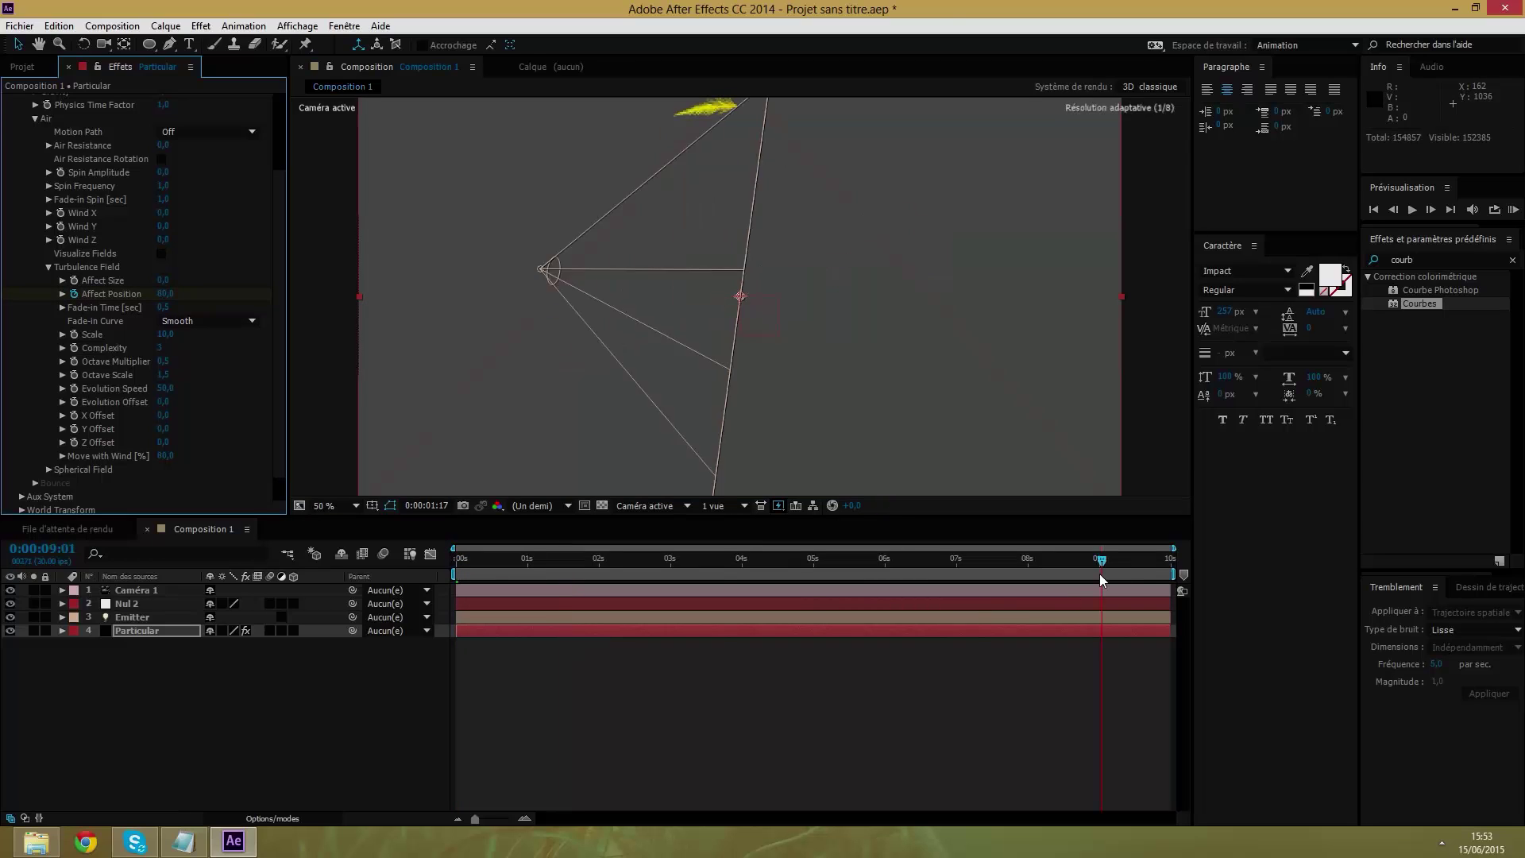
click(165, 293)
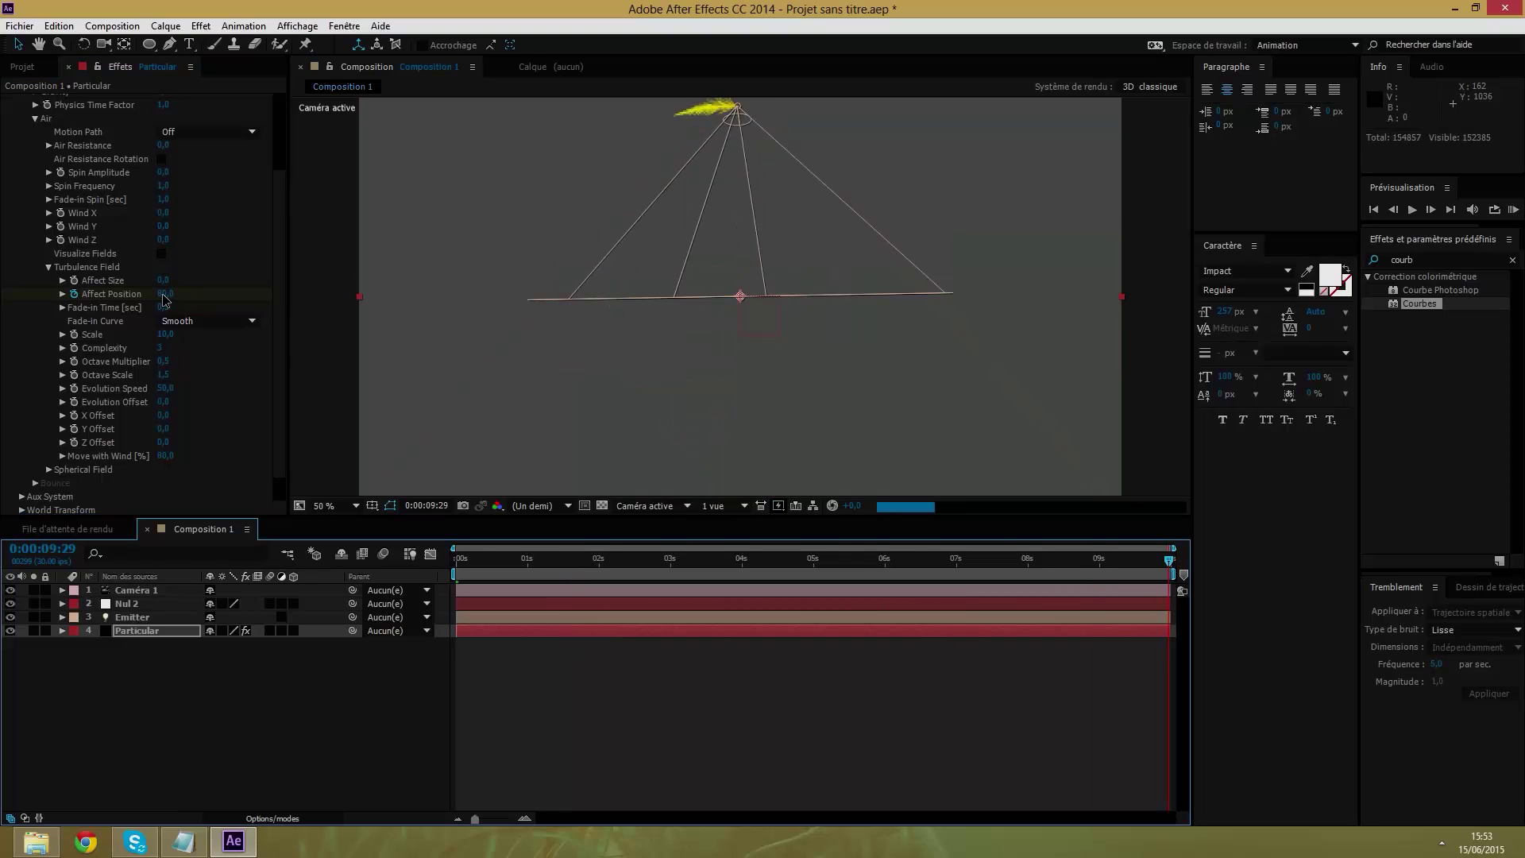
text(120)
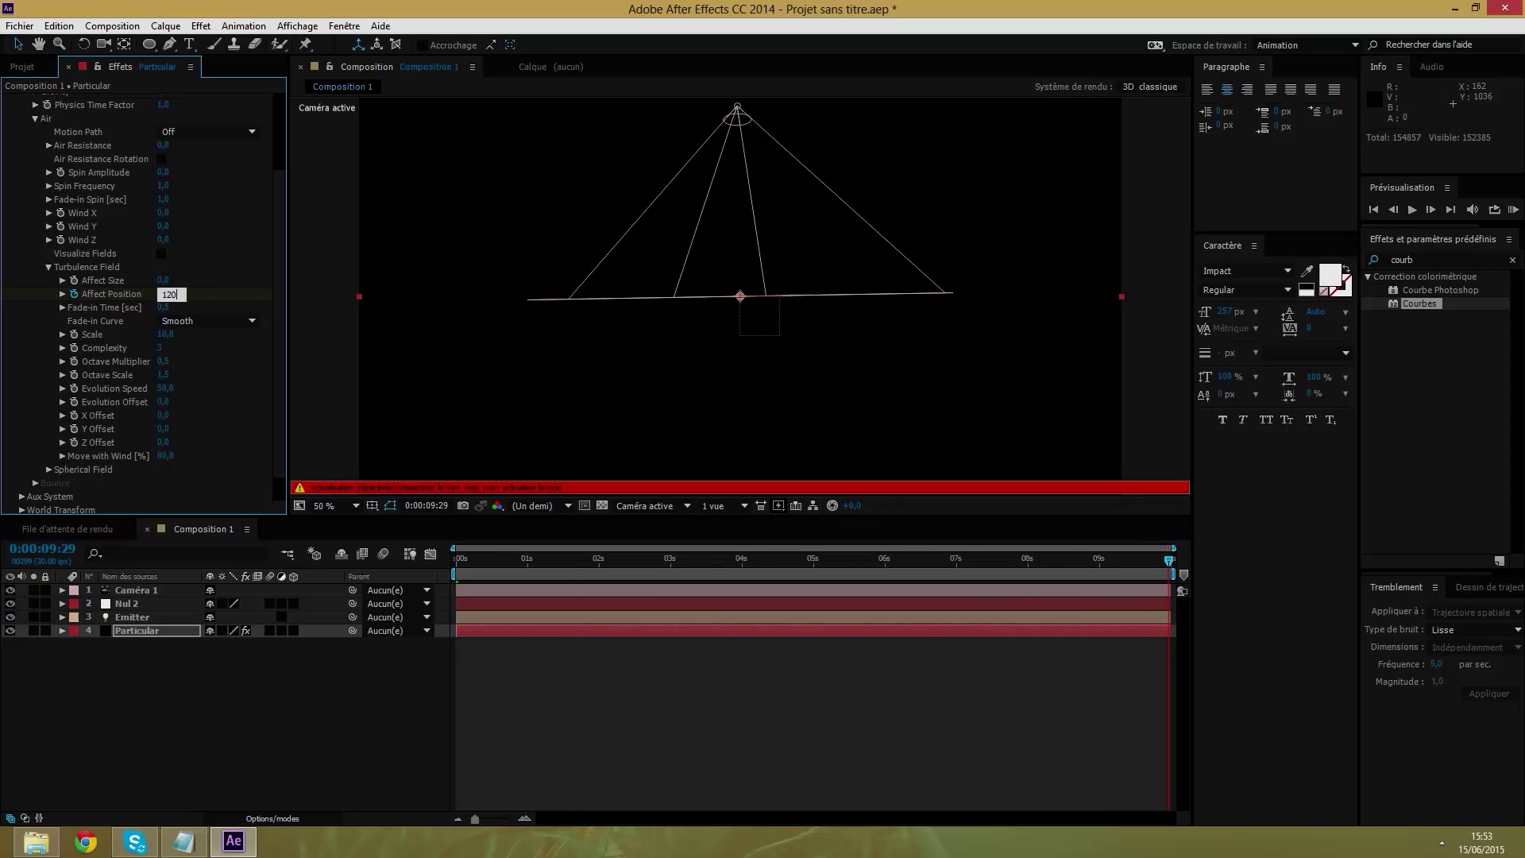
key(Return)
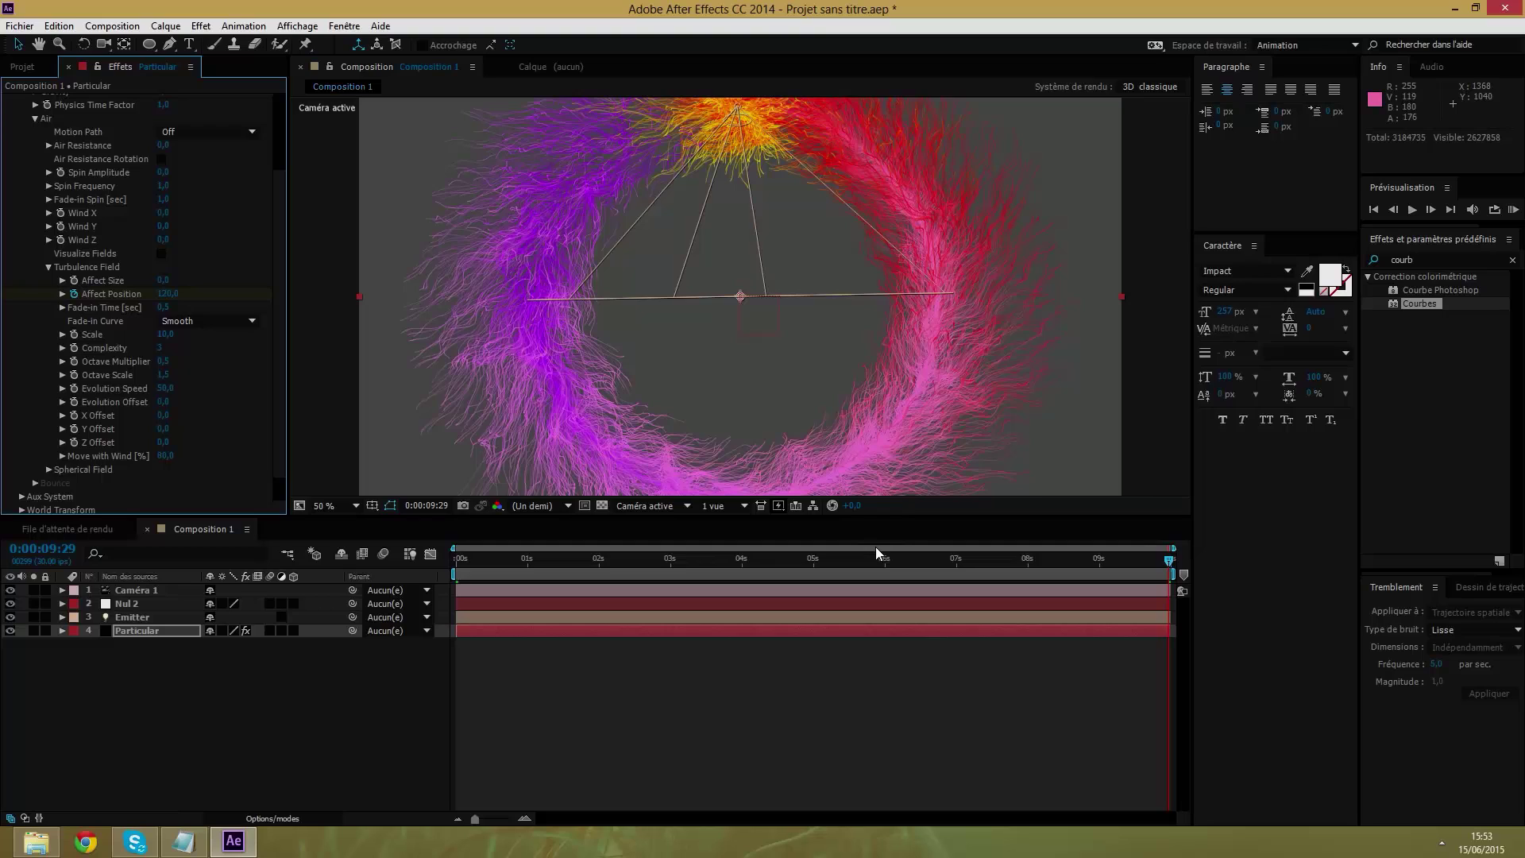
Collapse Air and Physics, then set Particular's Aux System Life to 6 seconds.
click(105, 649)
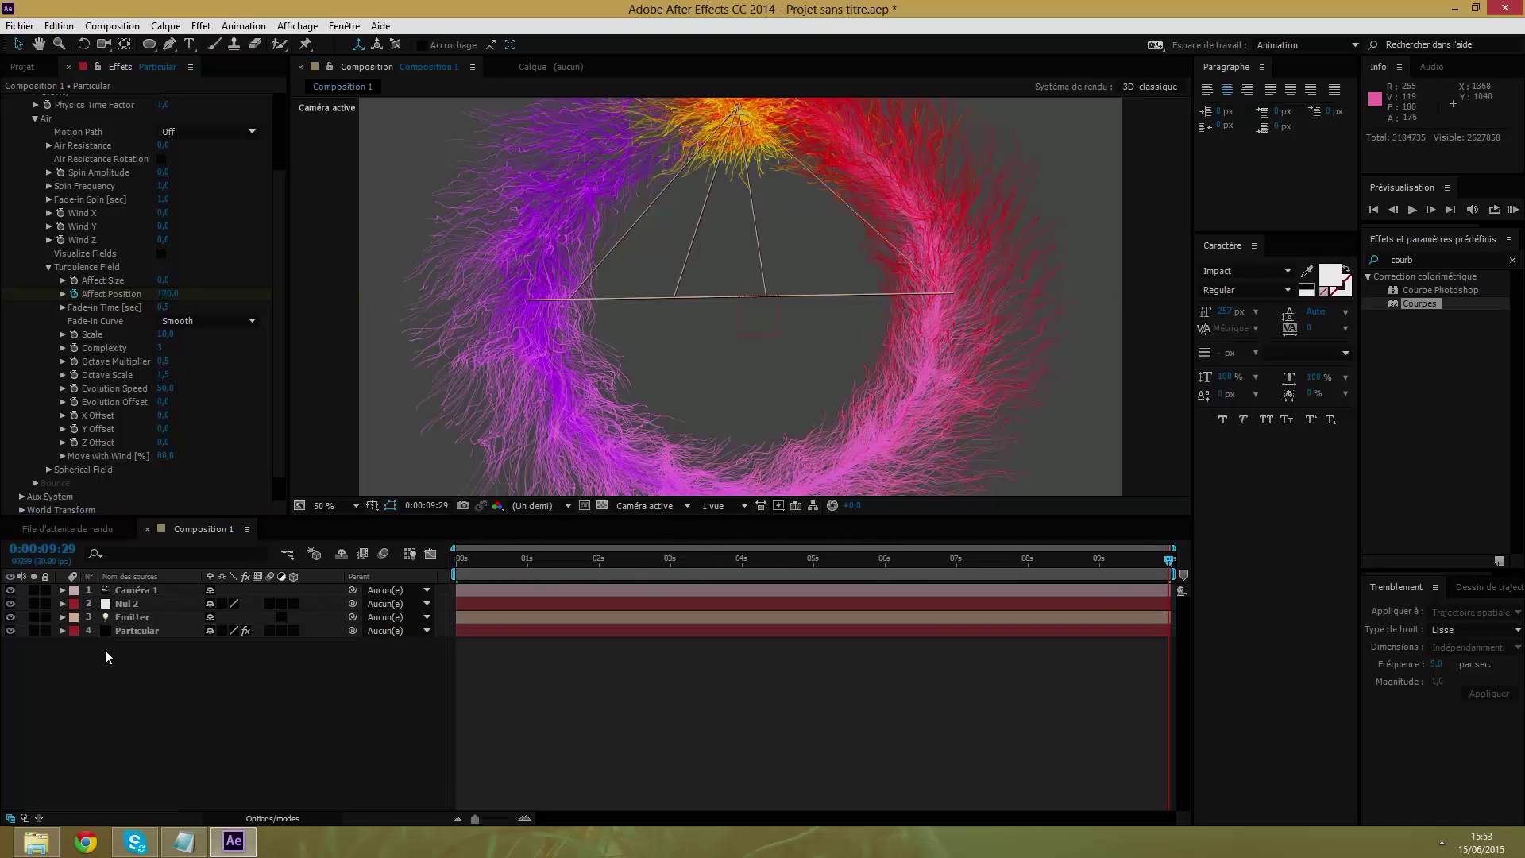
click(34, 118)
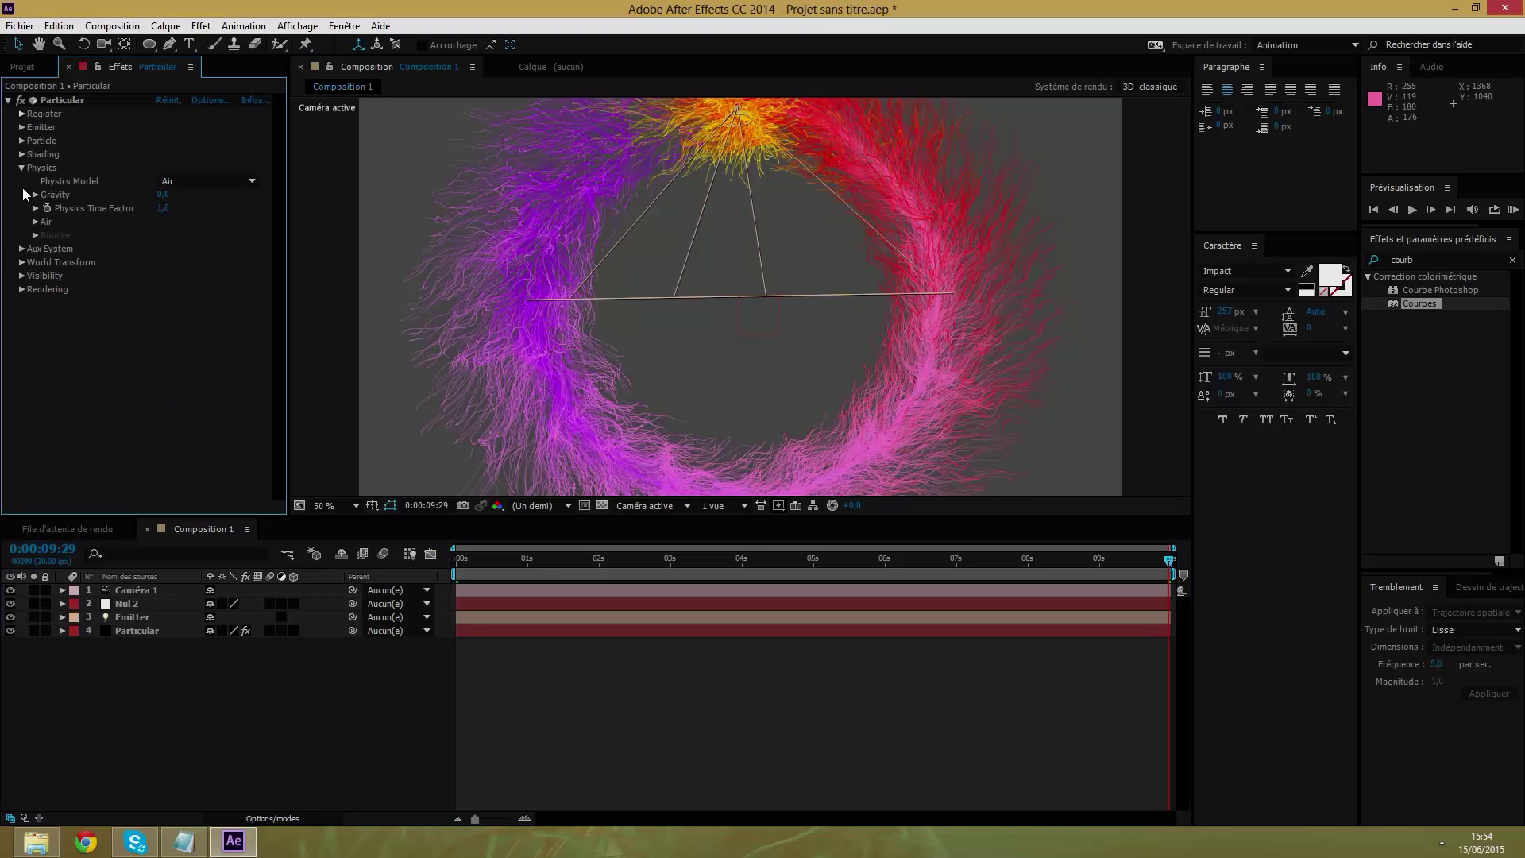
click(22, 167)
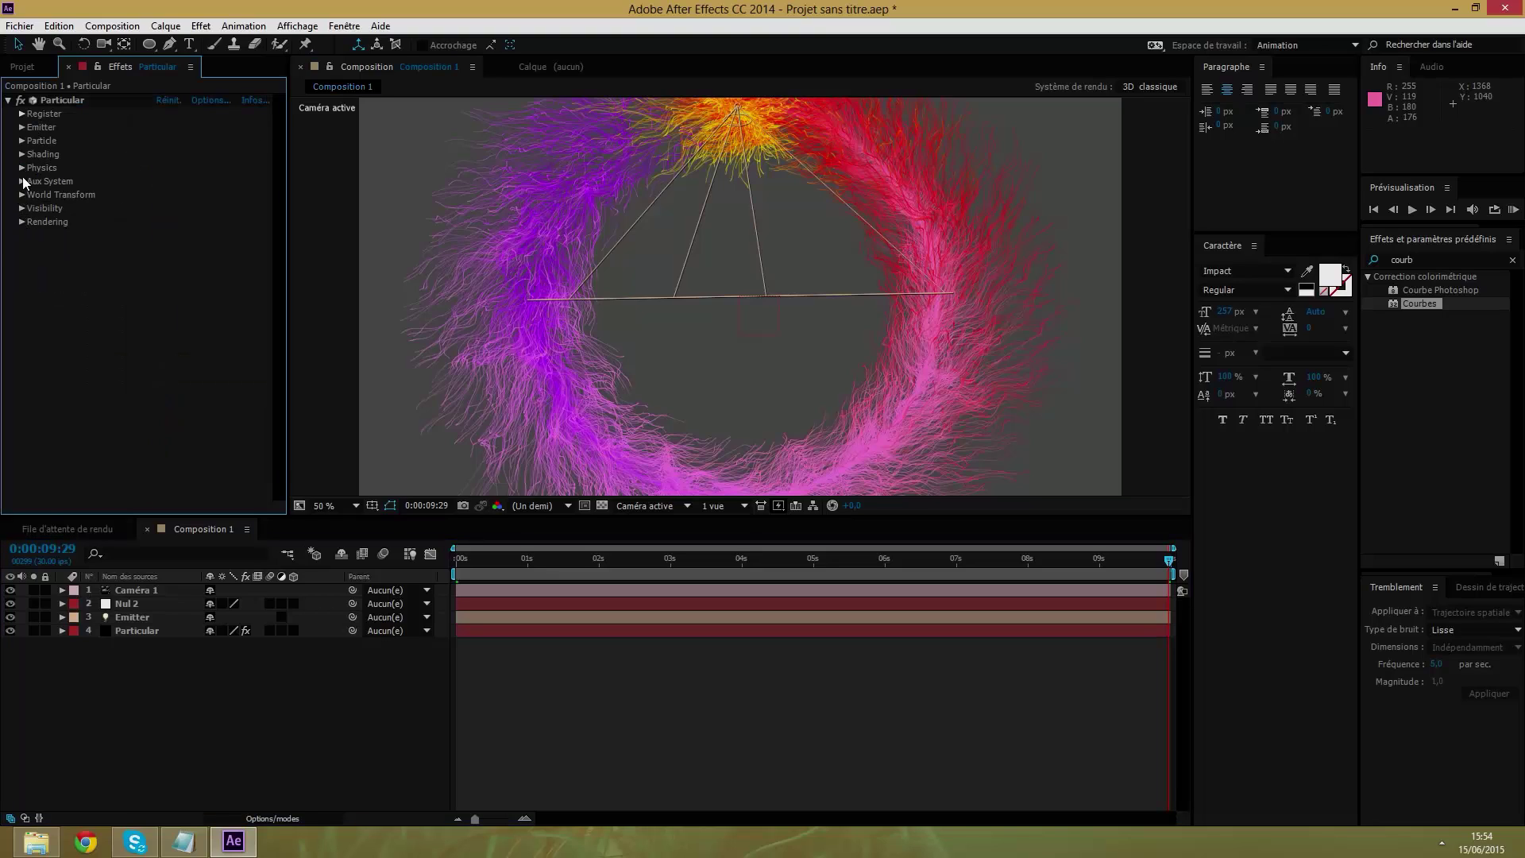
click(22, 181)
click(161, 234)
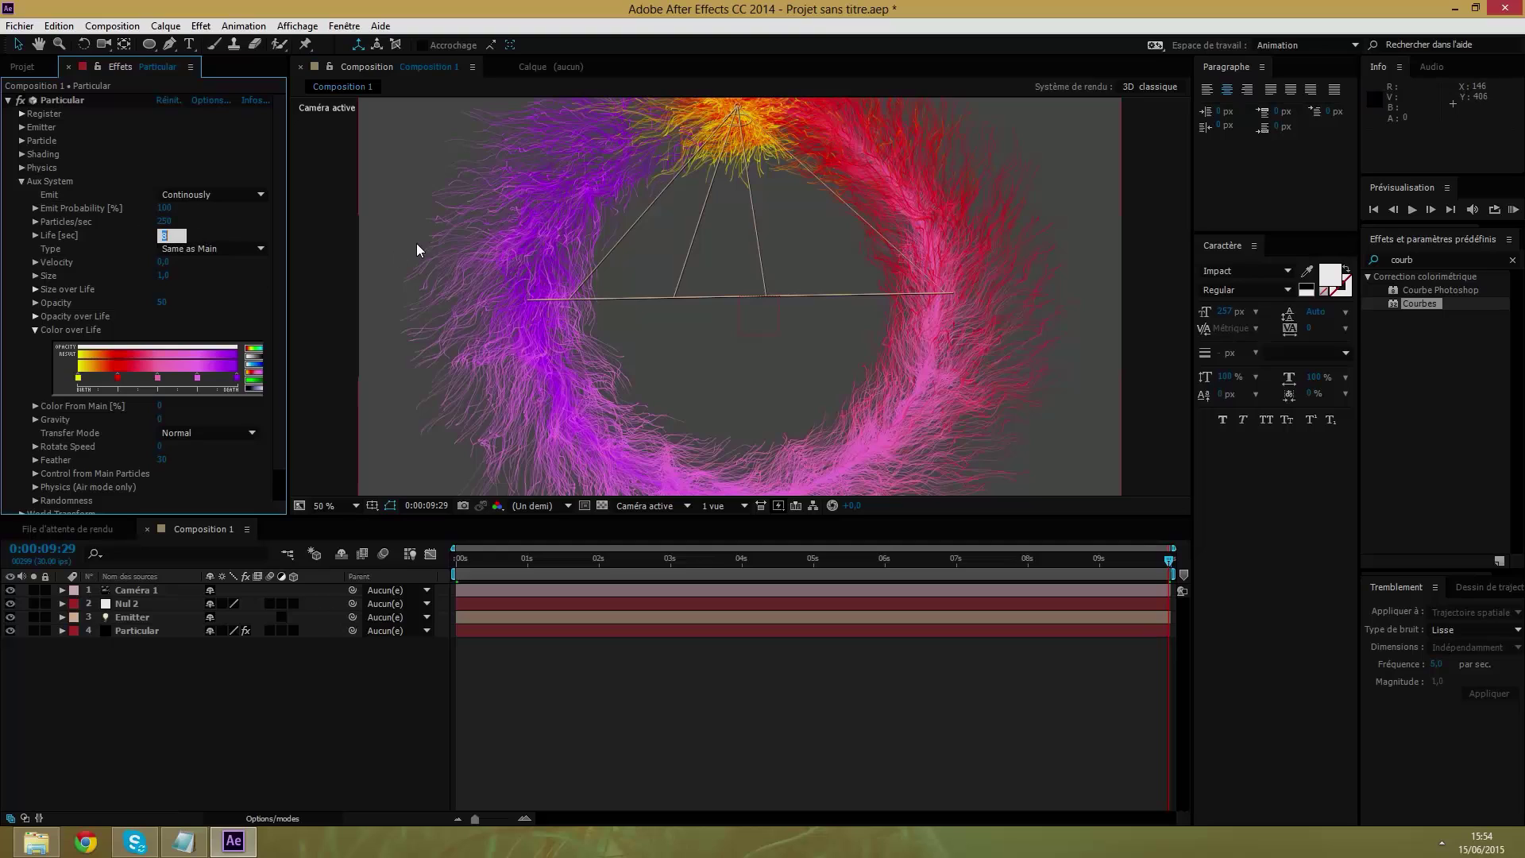
text(6)
click(416, 241)
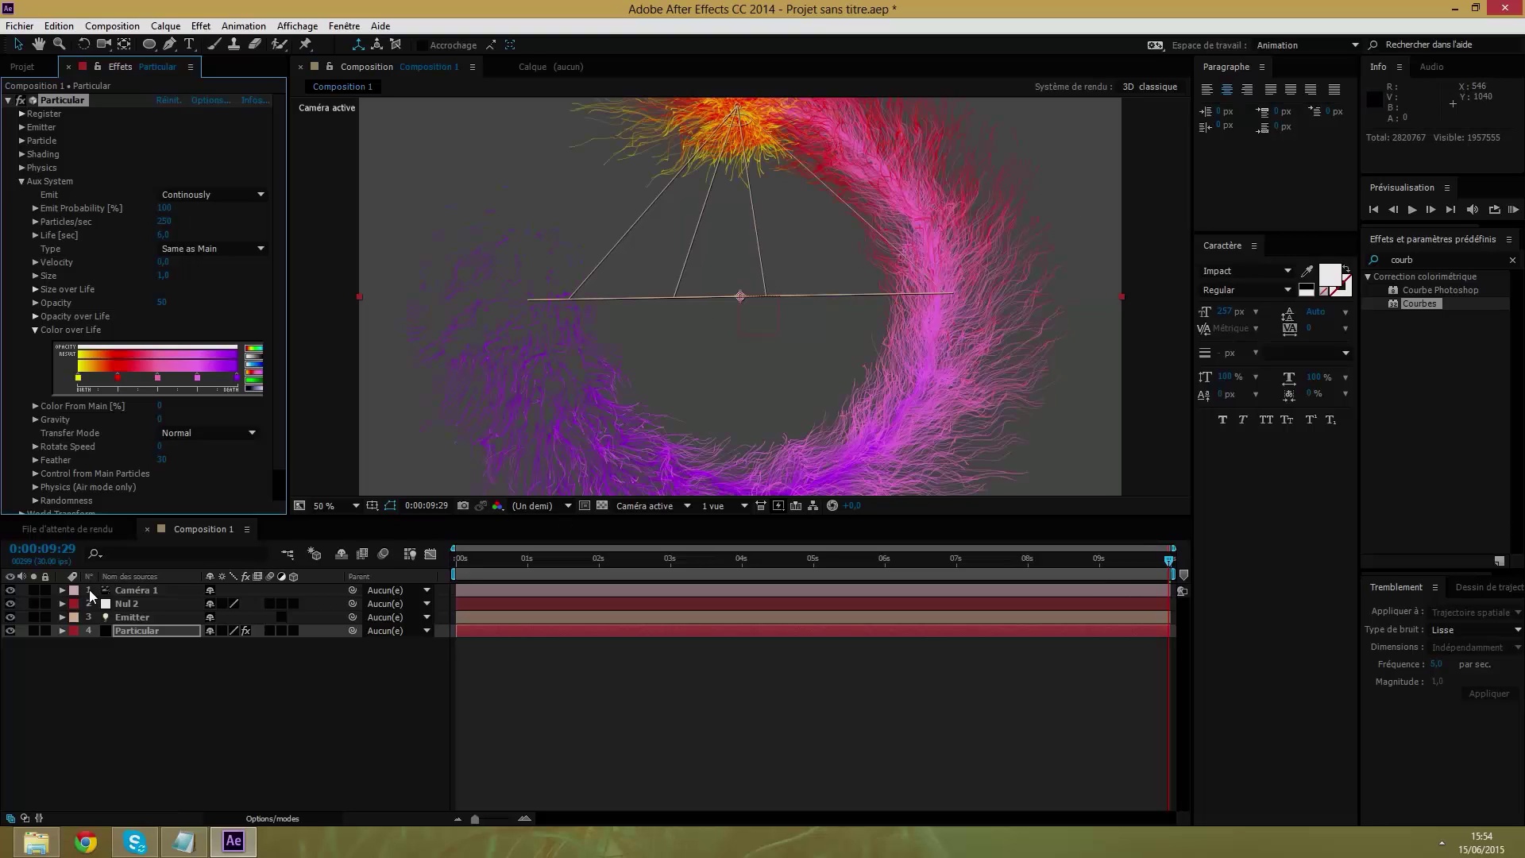
Reveal the Emitter layer's Position keyframes, undoing an accidental layer shift.
click(130, 619)
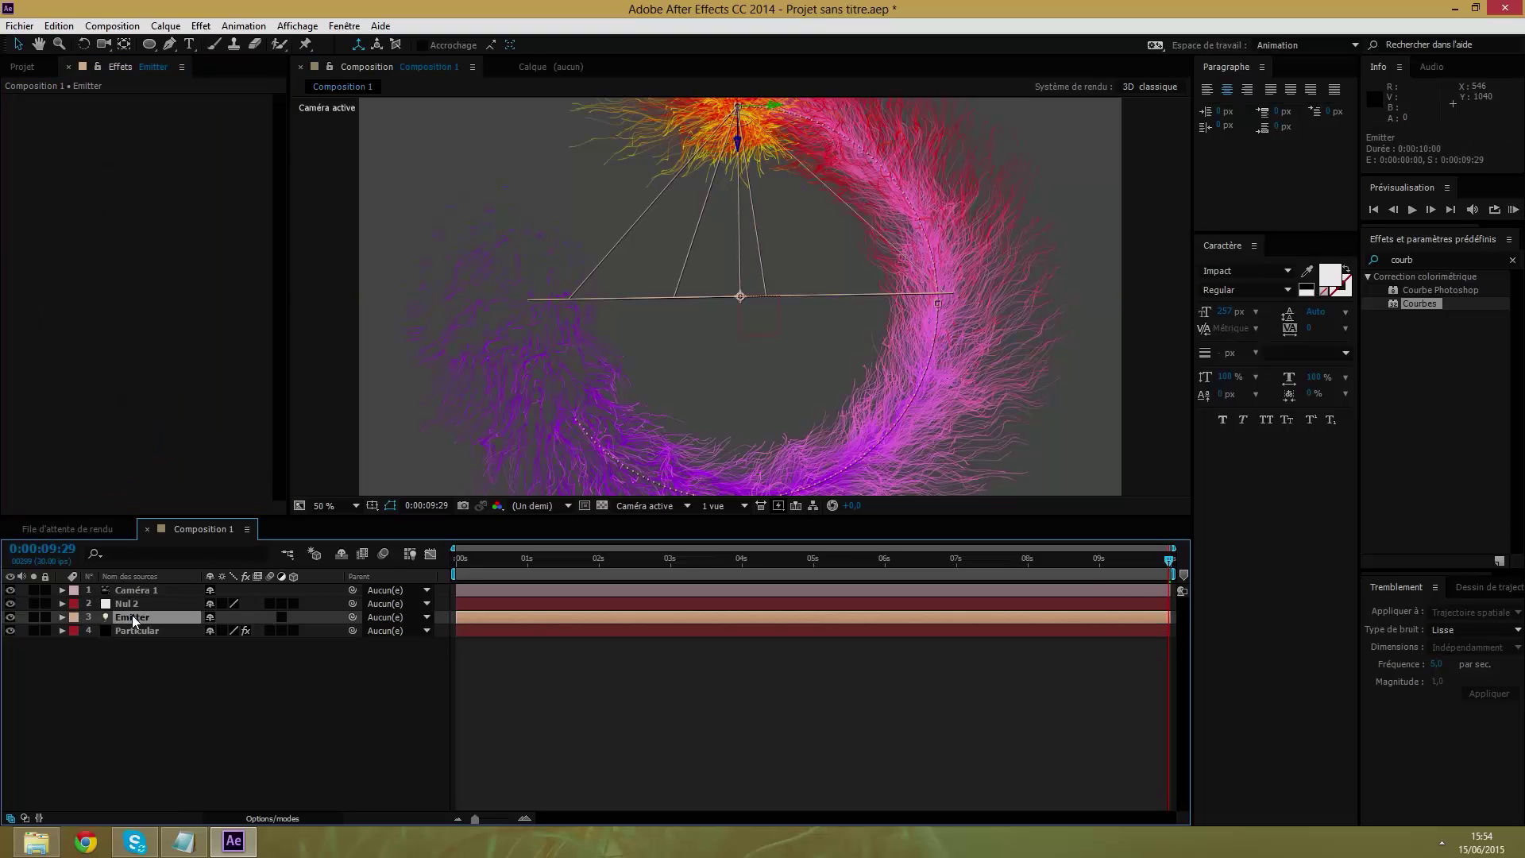
key(p)
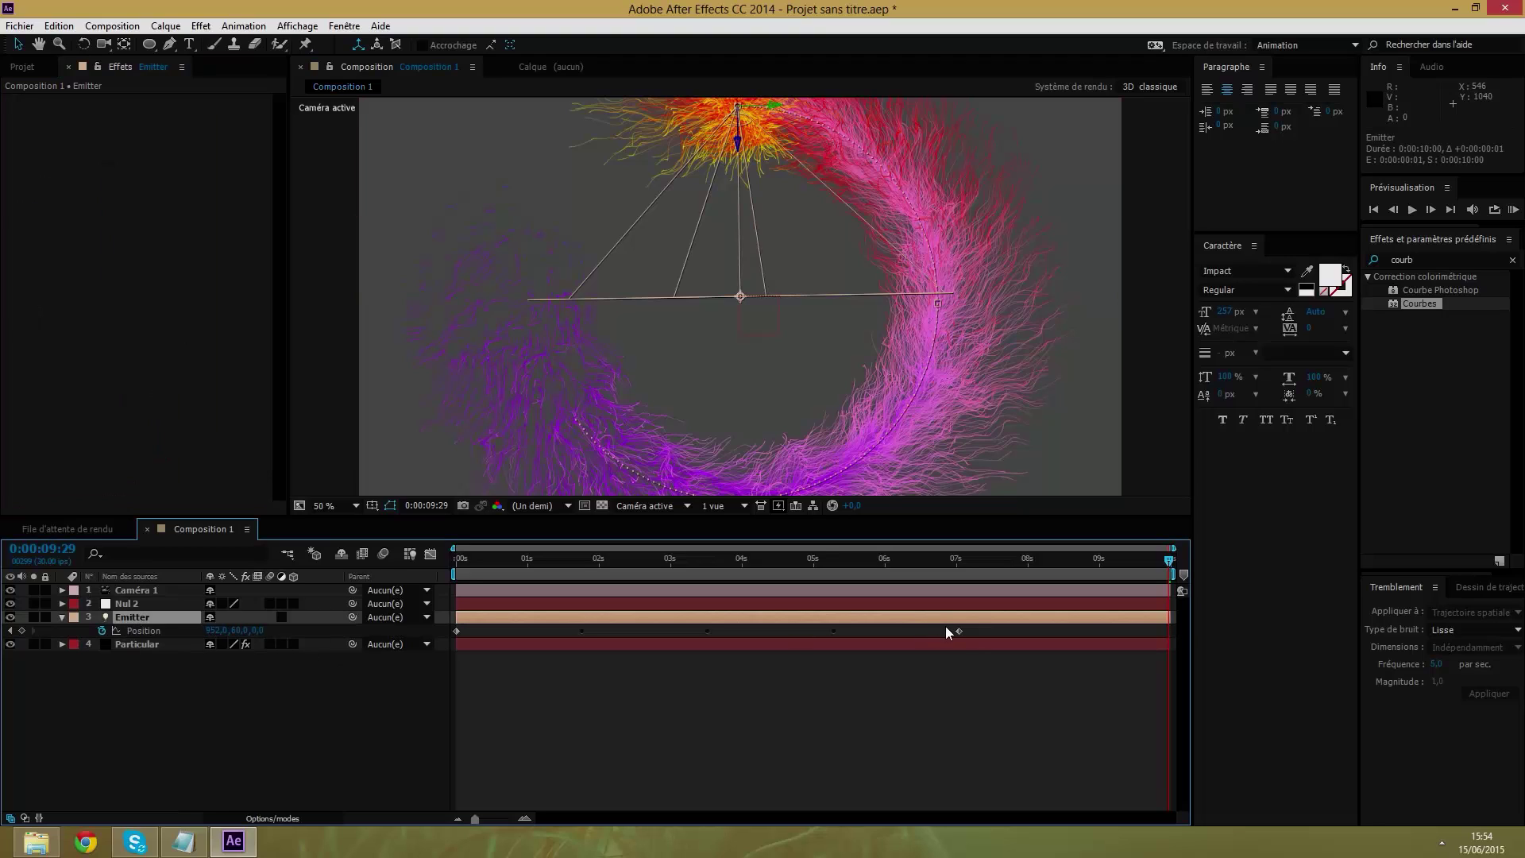
drag(945, 626, 968, 651)
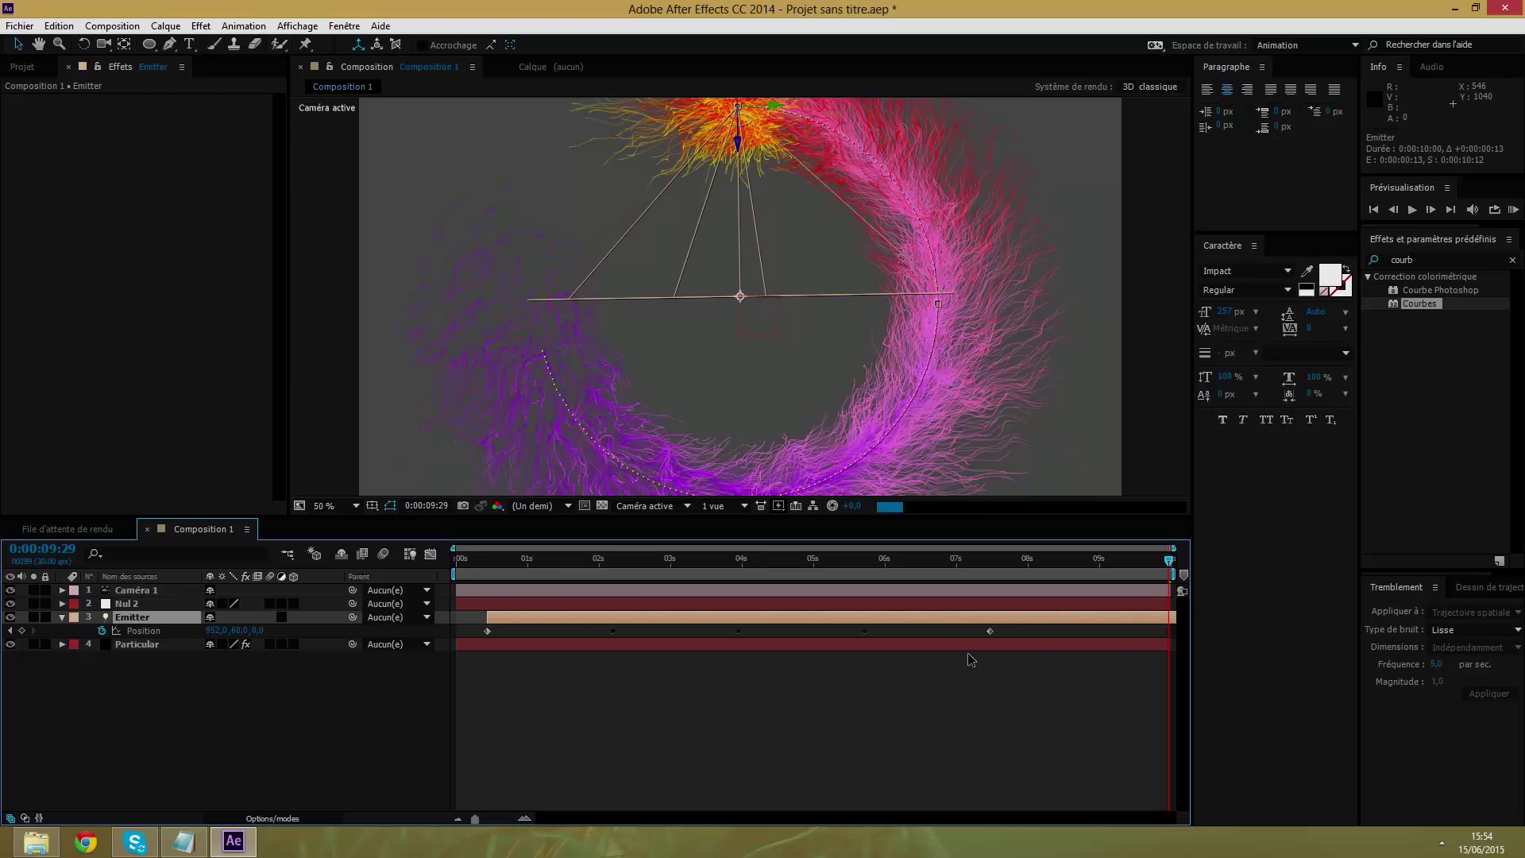
key(ctrl+z)
Apply Easy Ease to the 7-second Position keyframe and collapse the Emitter layer.
click(960, 631)
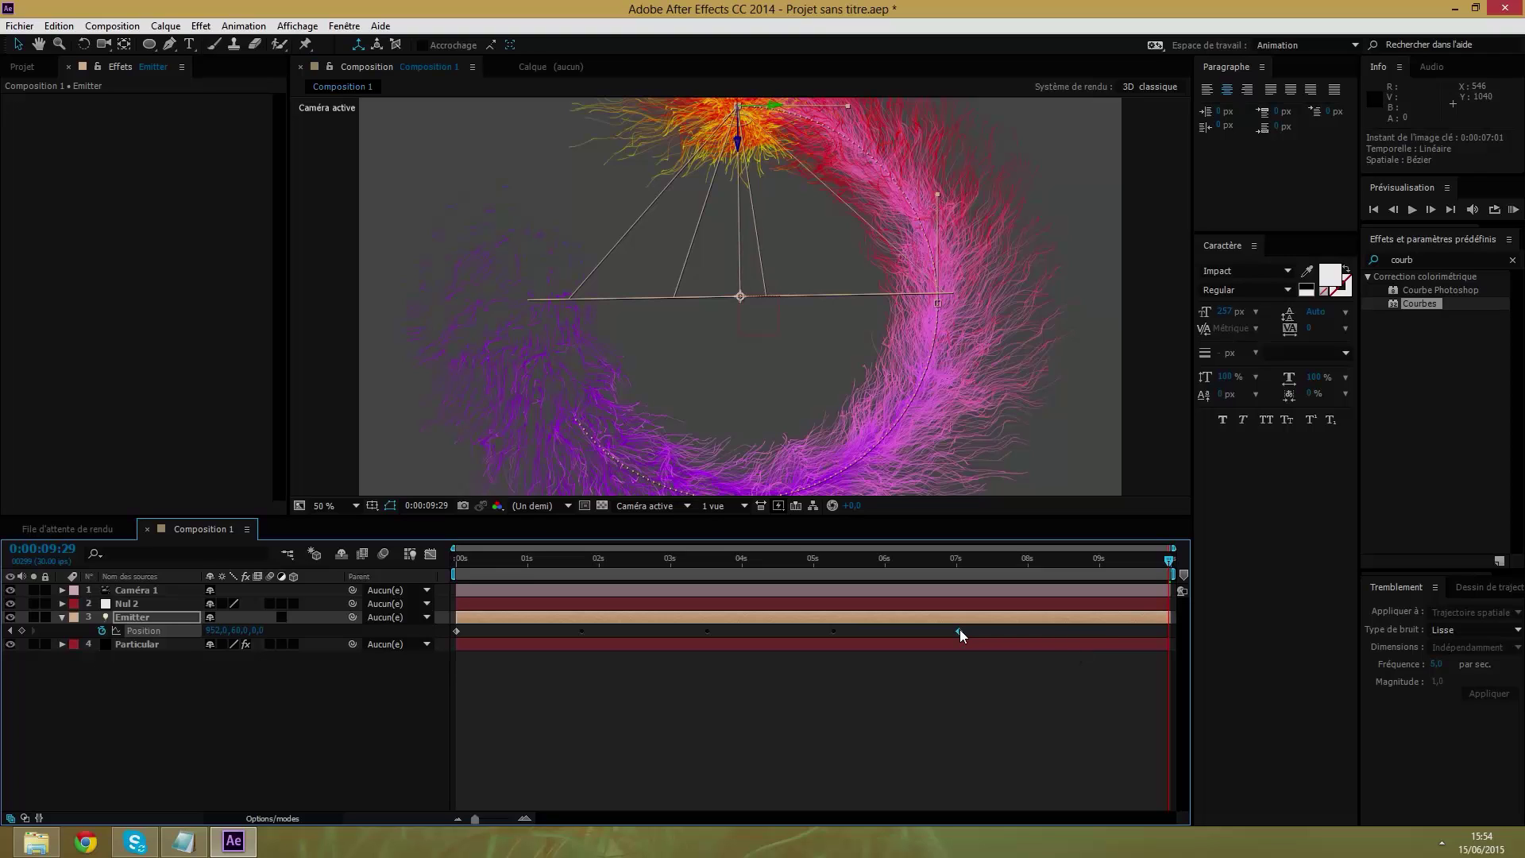
right_click(960, 631)
mouse_move(1025, 618)
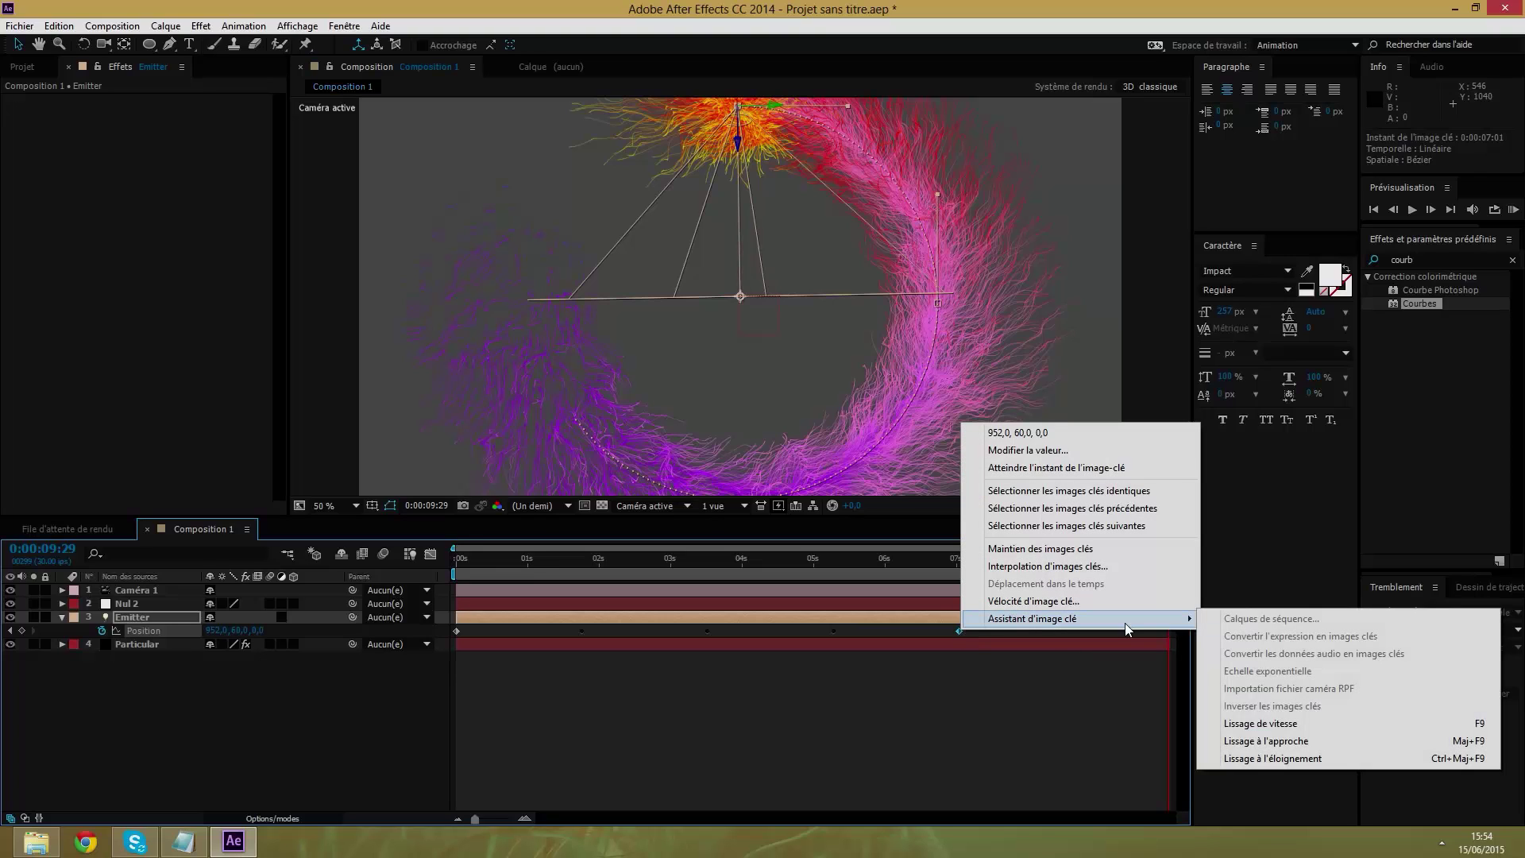
click(1271, 724)
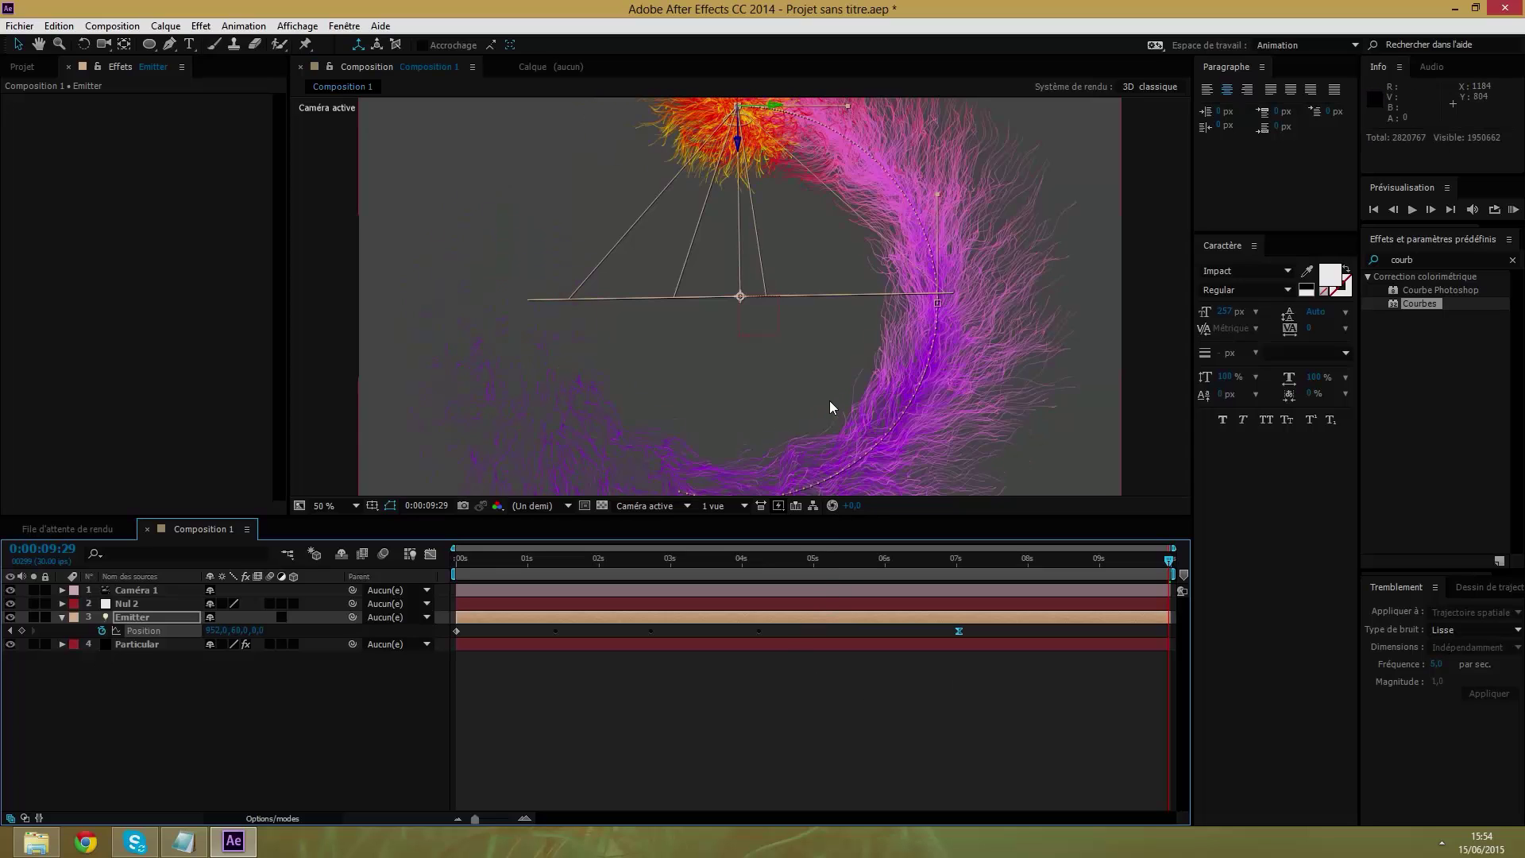
click(161, 682)
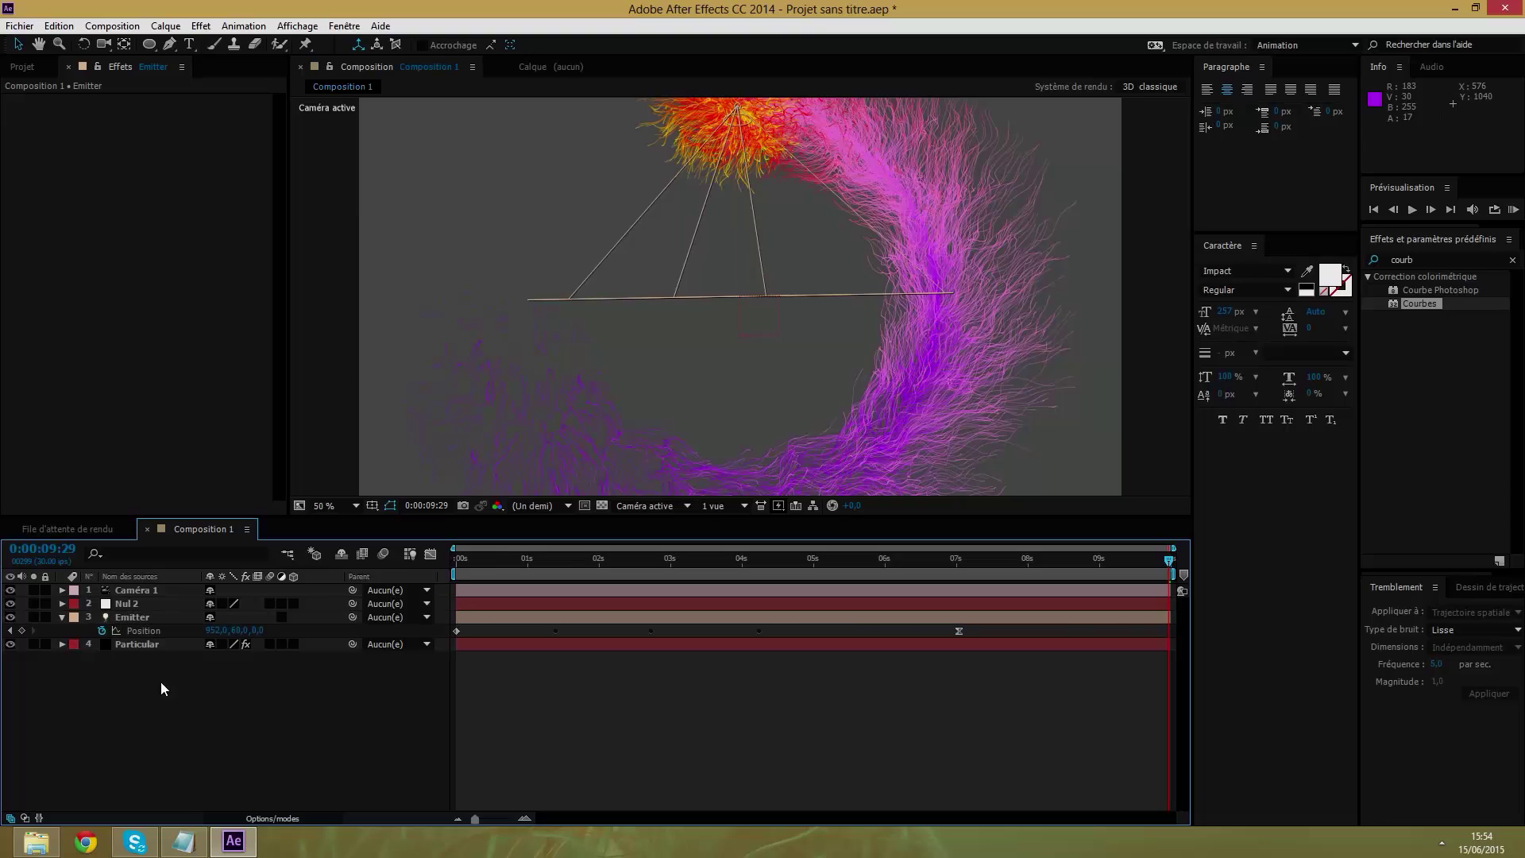
click(59, 617)
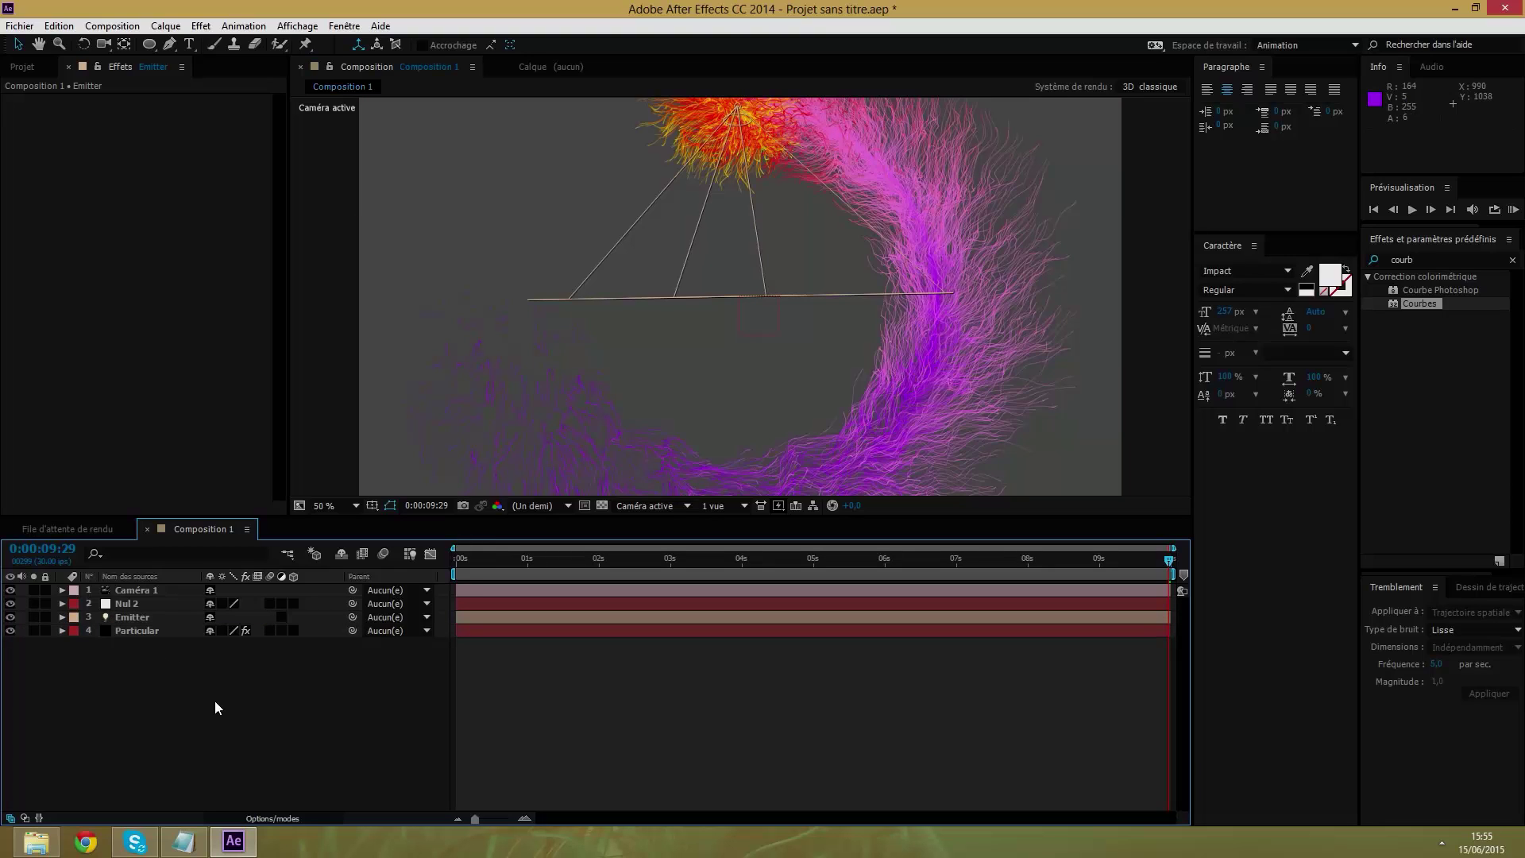
Set Particular's Emitter Particles/sec to 300.
click(129, 629)
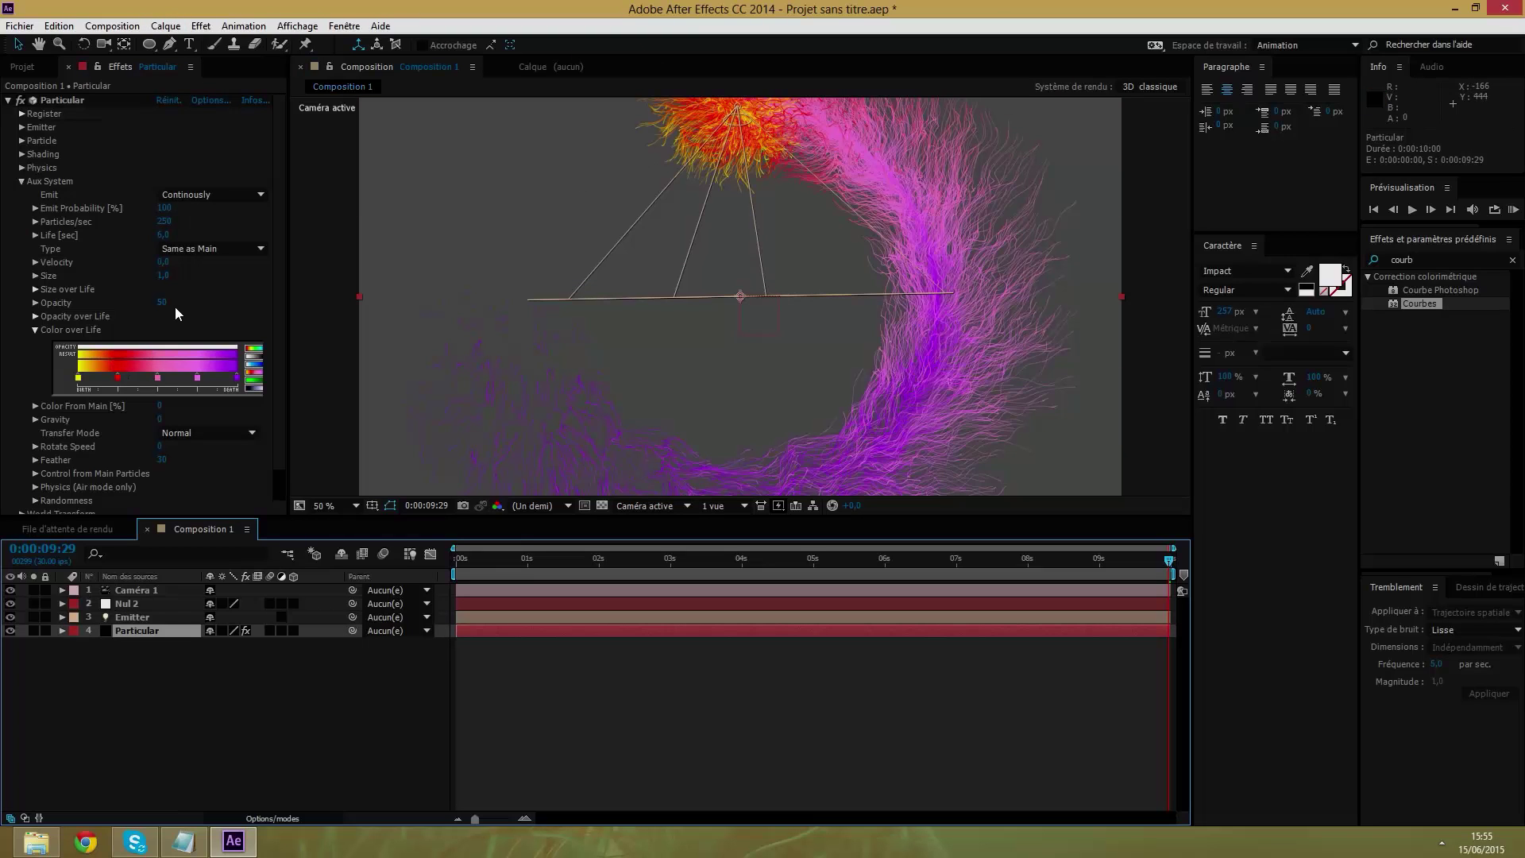
scroll(28, 168, down, 1)
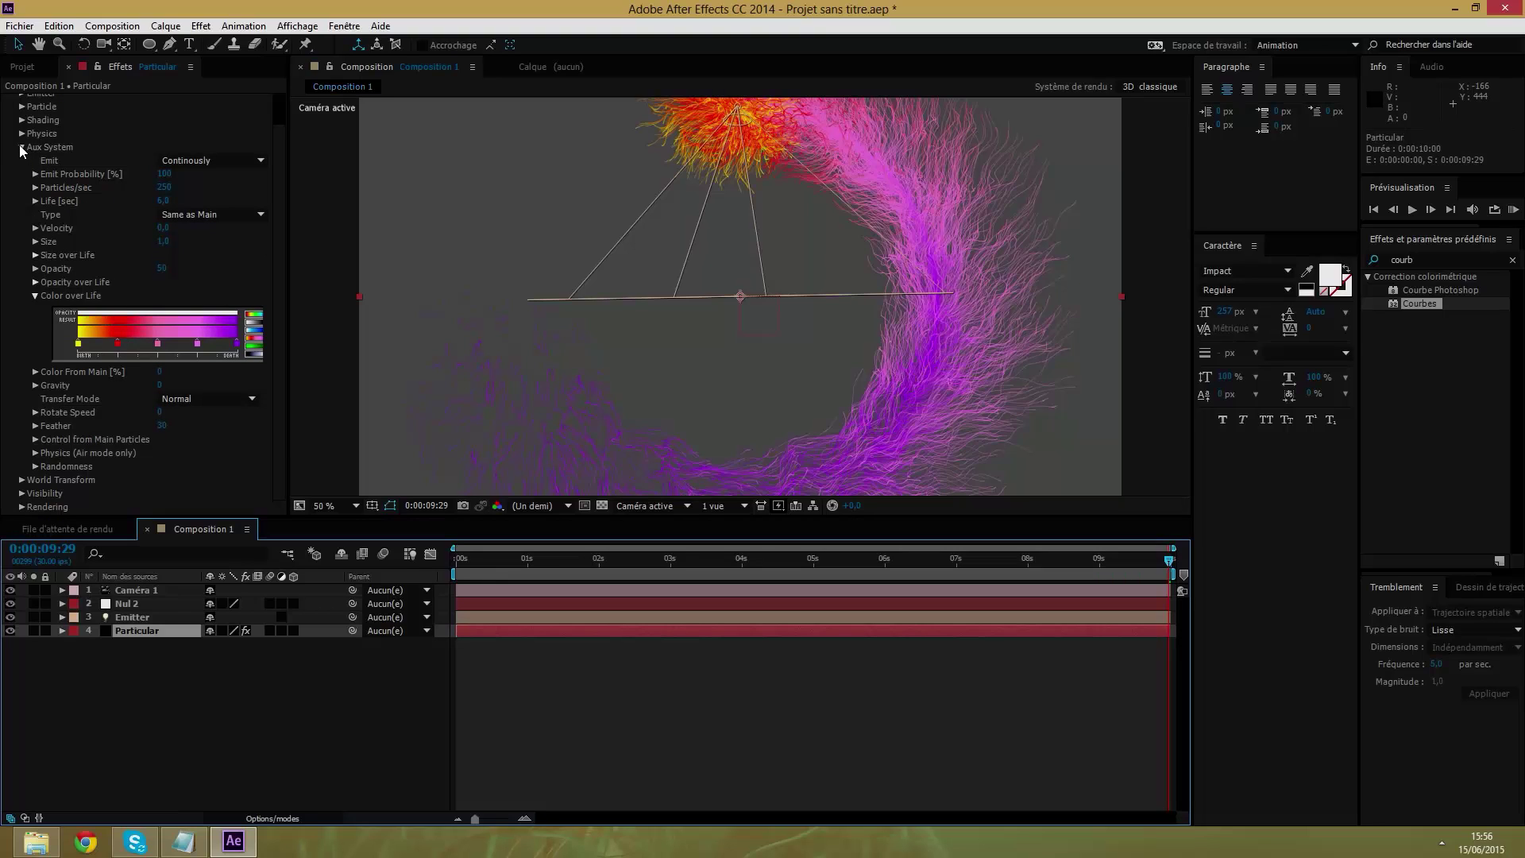
click(21, 147)
click(22, 127)
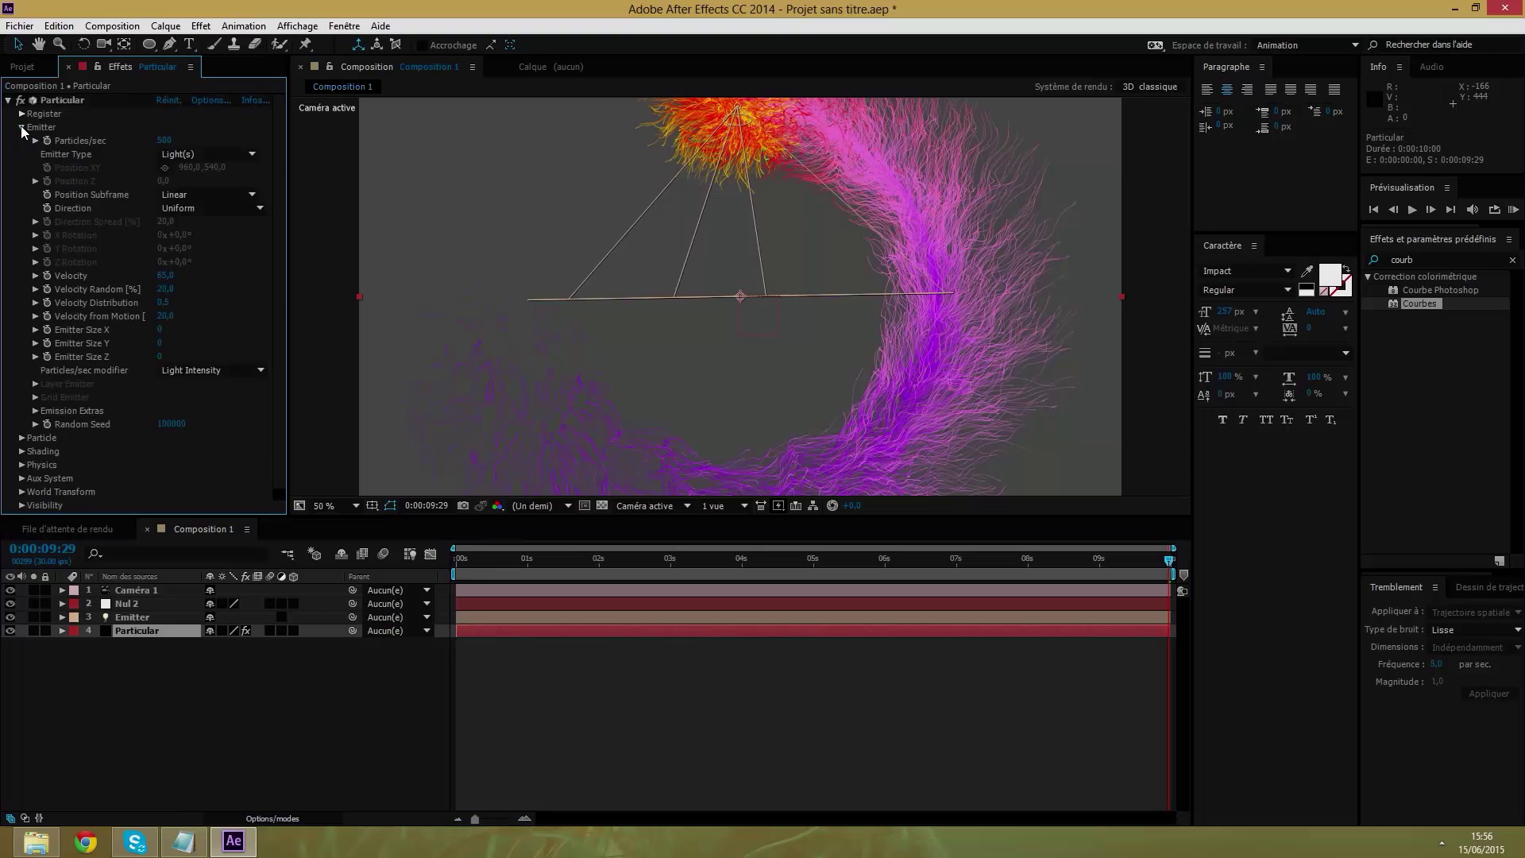
click(21, 128)
click(21, 127)
click(168, 138)
key(BackSpace)
text(0)
key(Return)
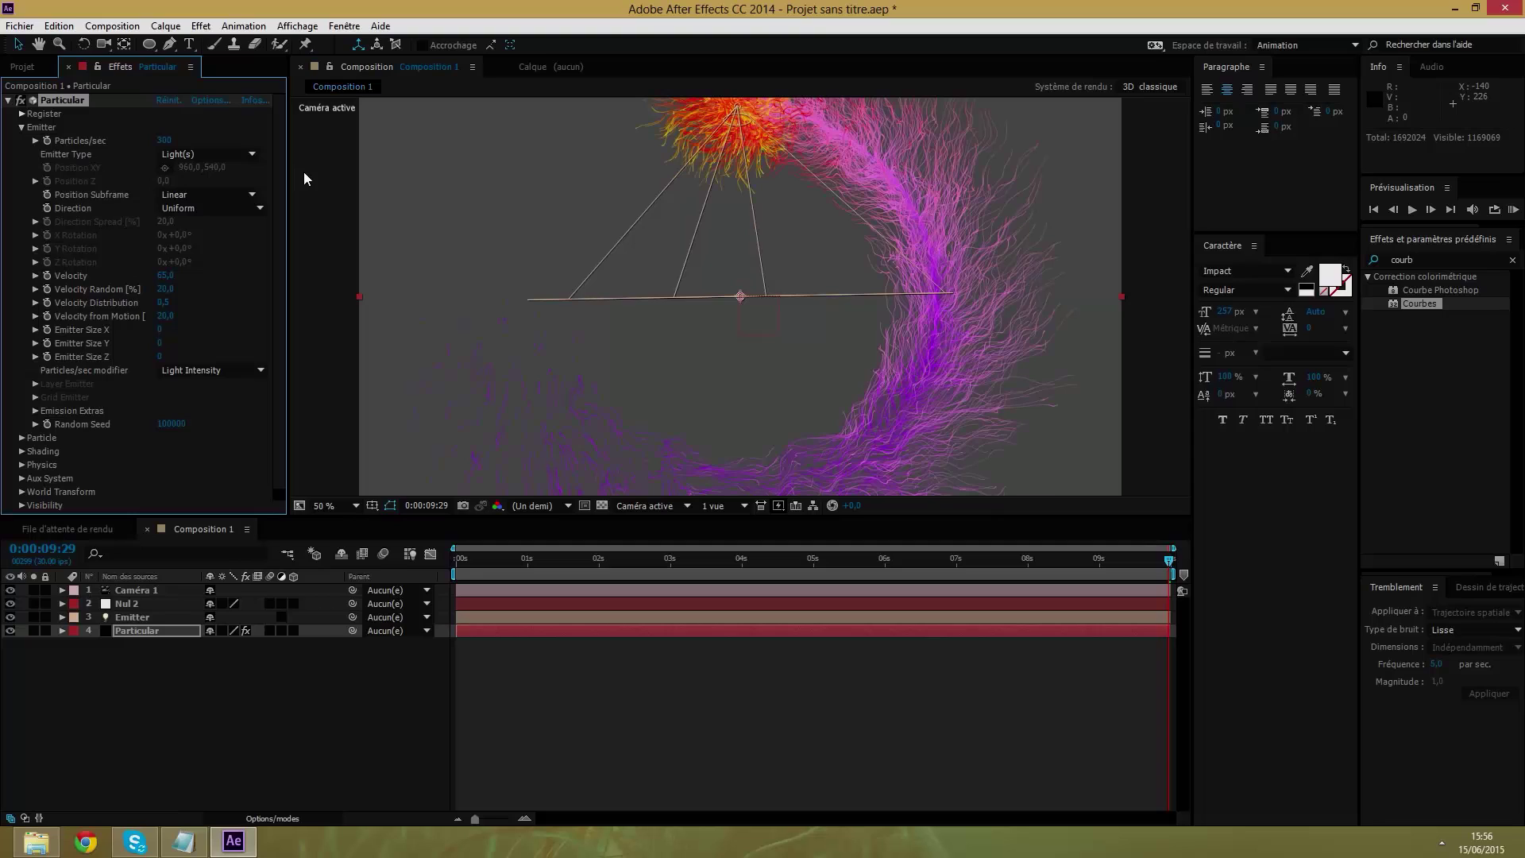
Set the Aux System Life to 10 seconds.
click(22, 128)
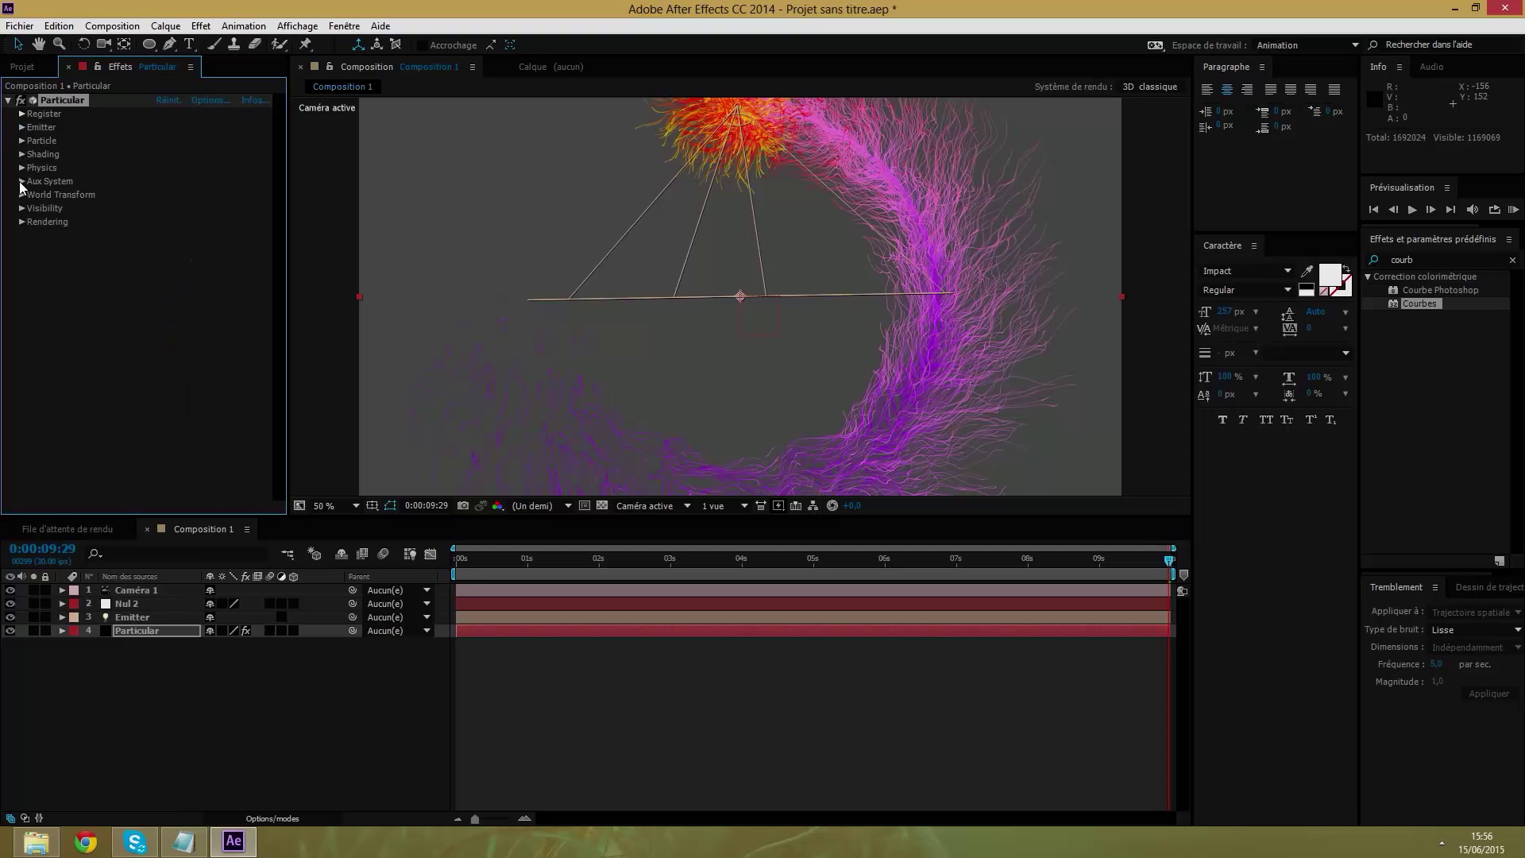
click(22, 181)
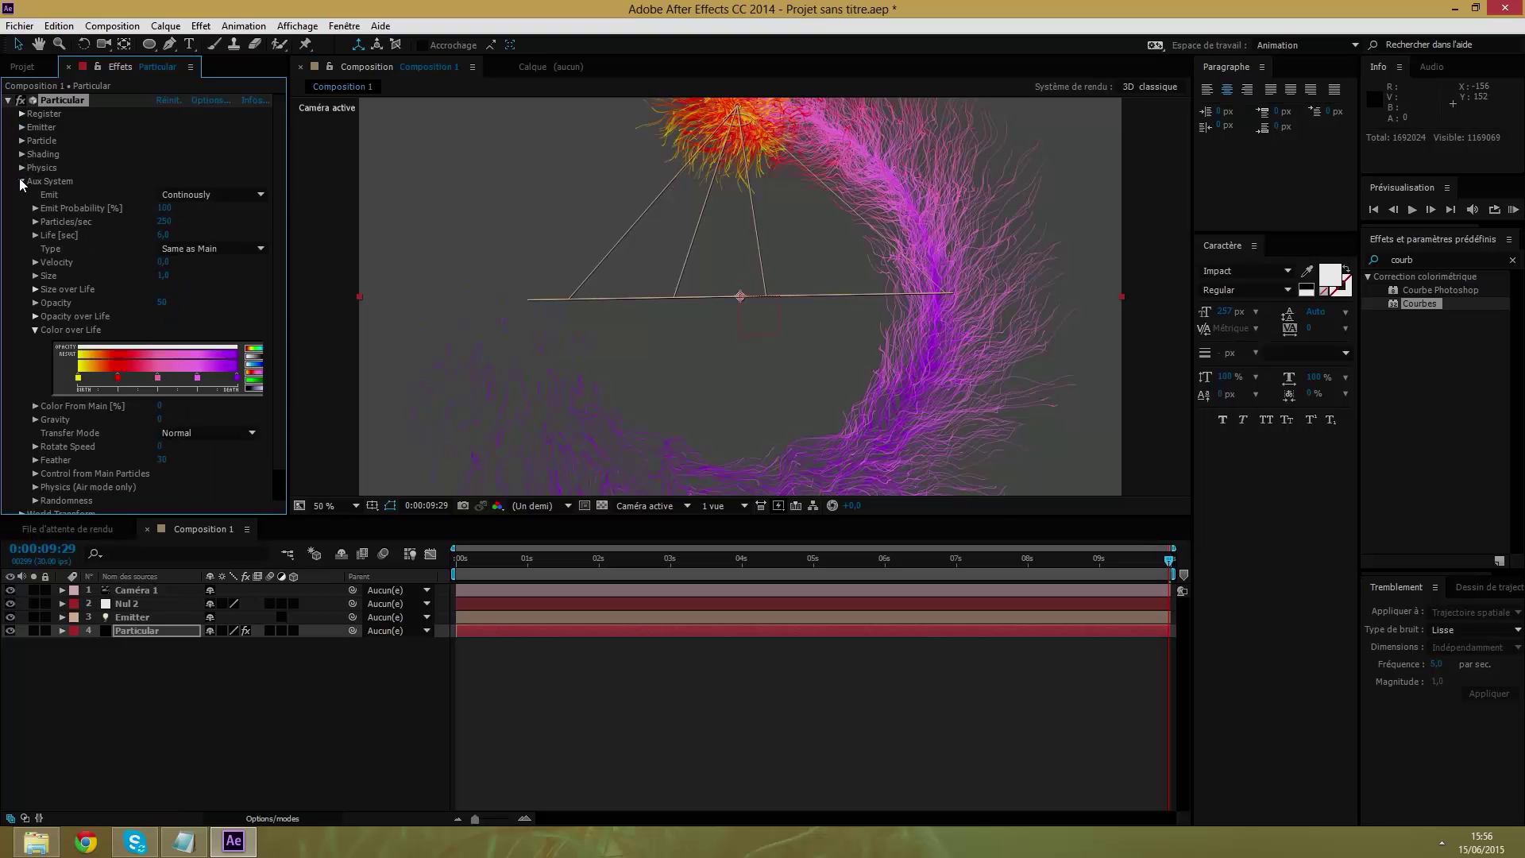
click(164, 236)
text(10)
key(Return)
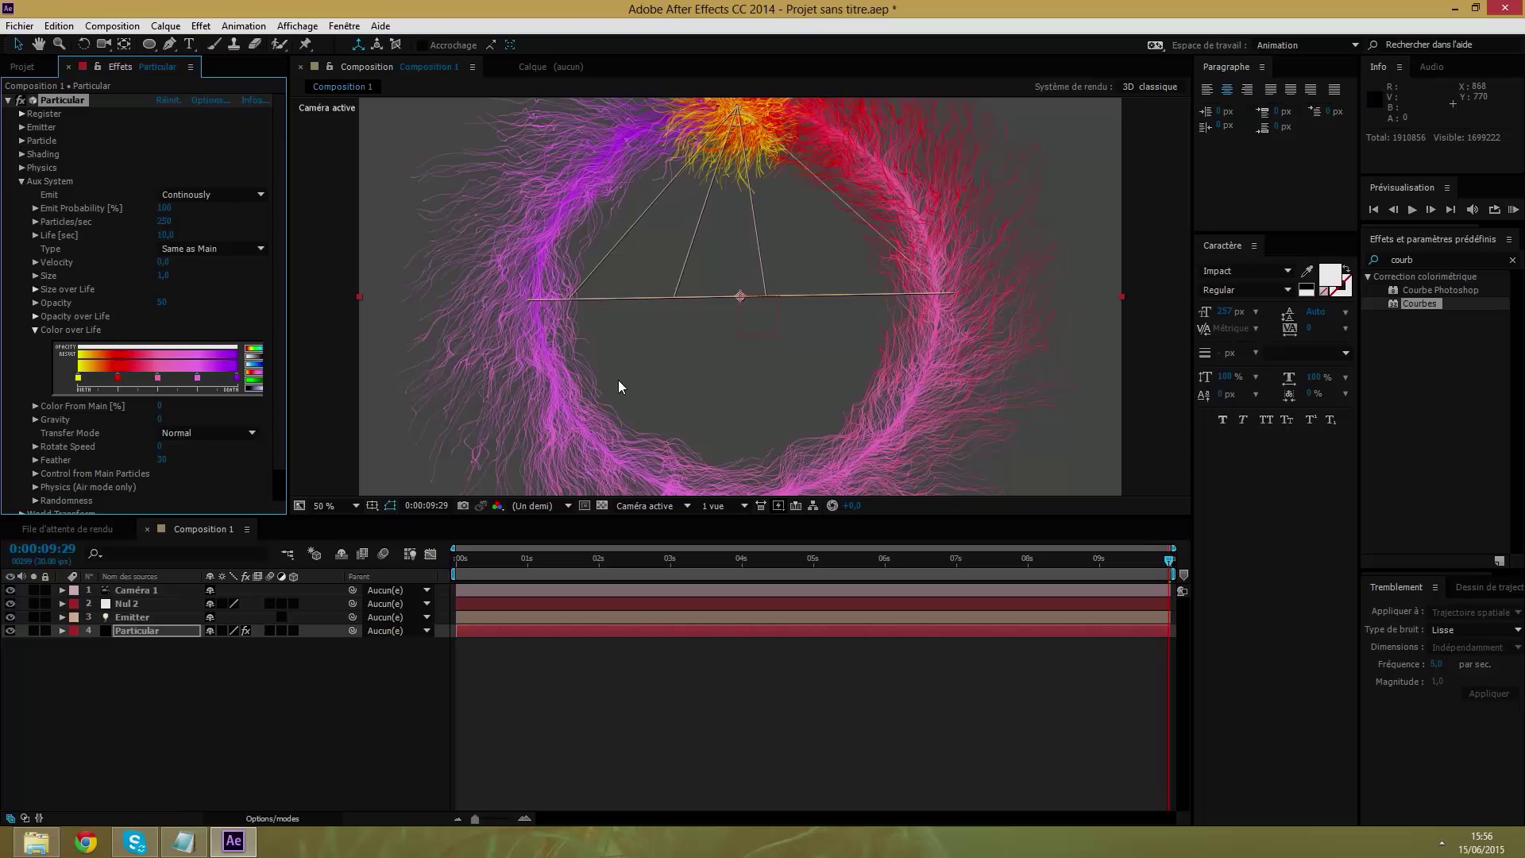
Select the Nul 2 layer and move the current time to 0:00:04:12.
click(119, 660)
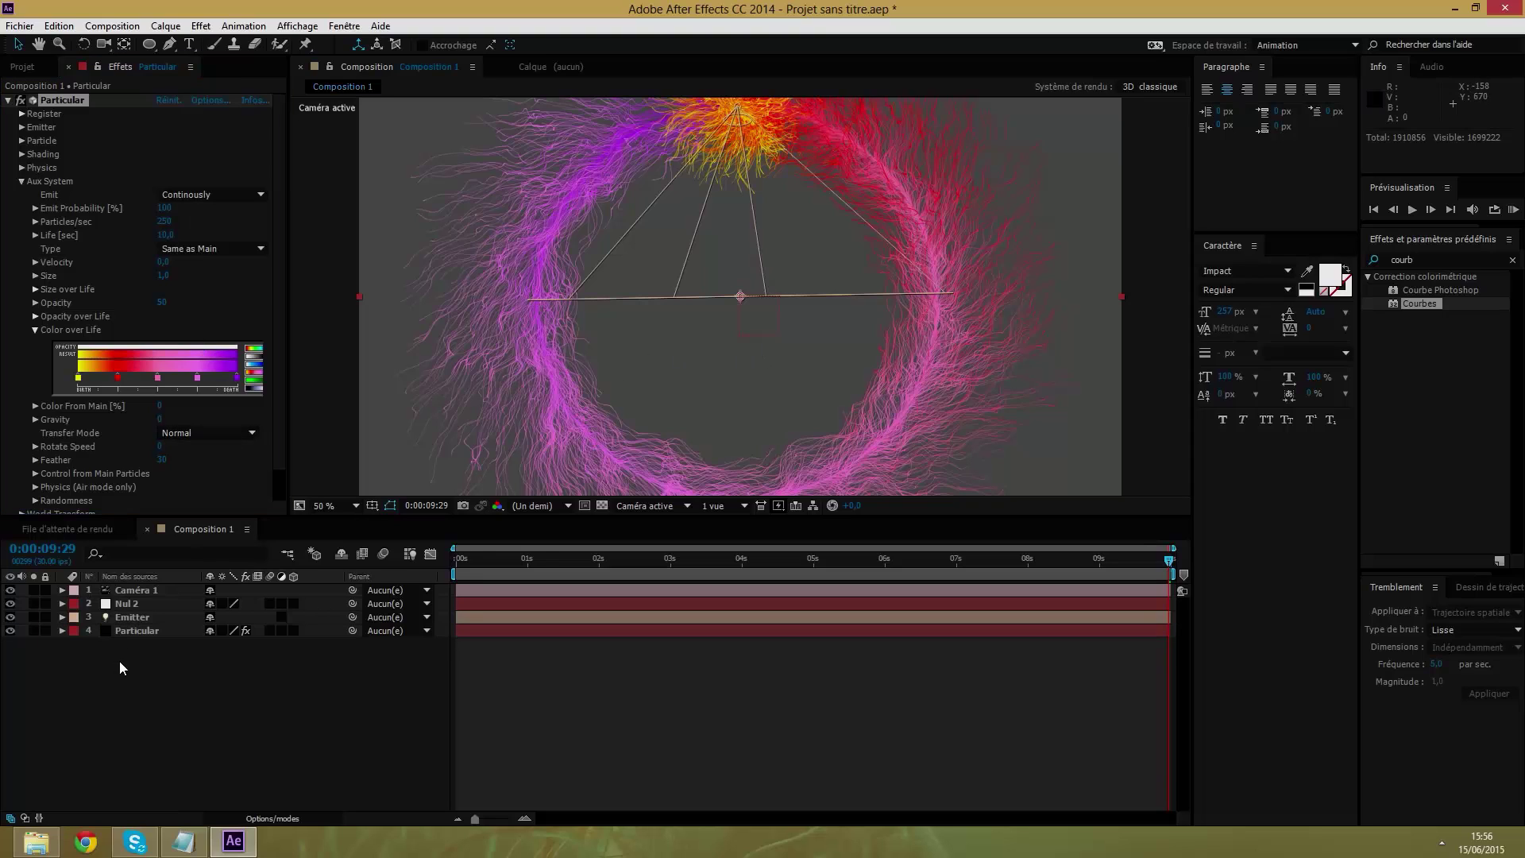
click(120, 603)
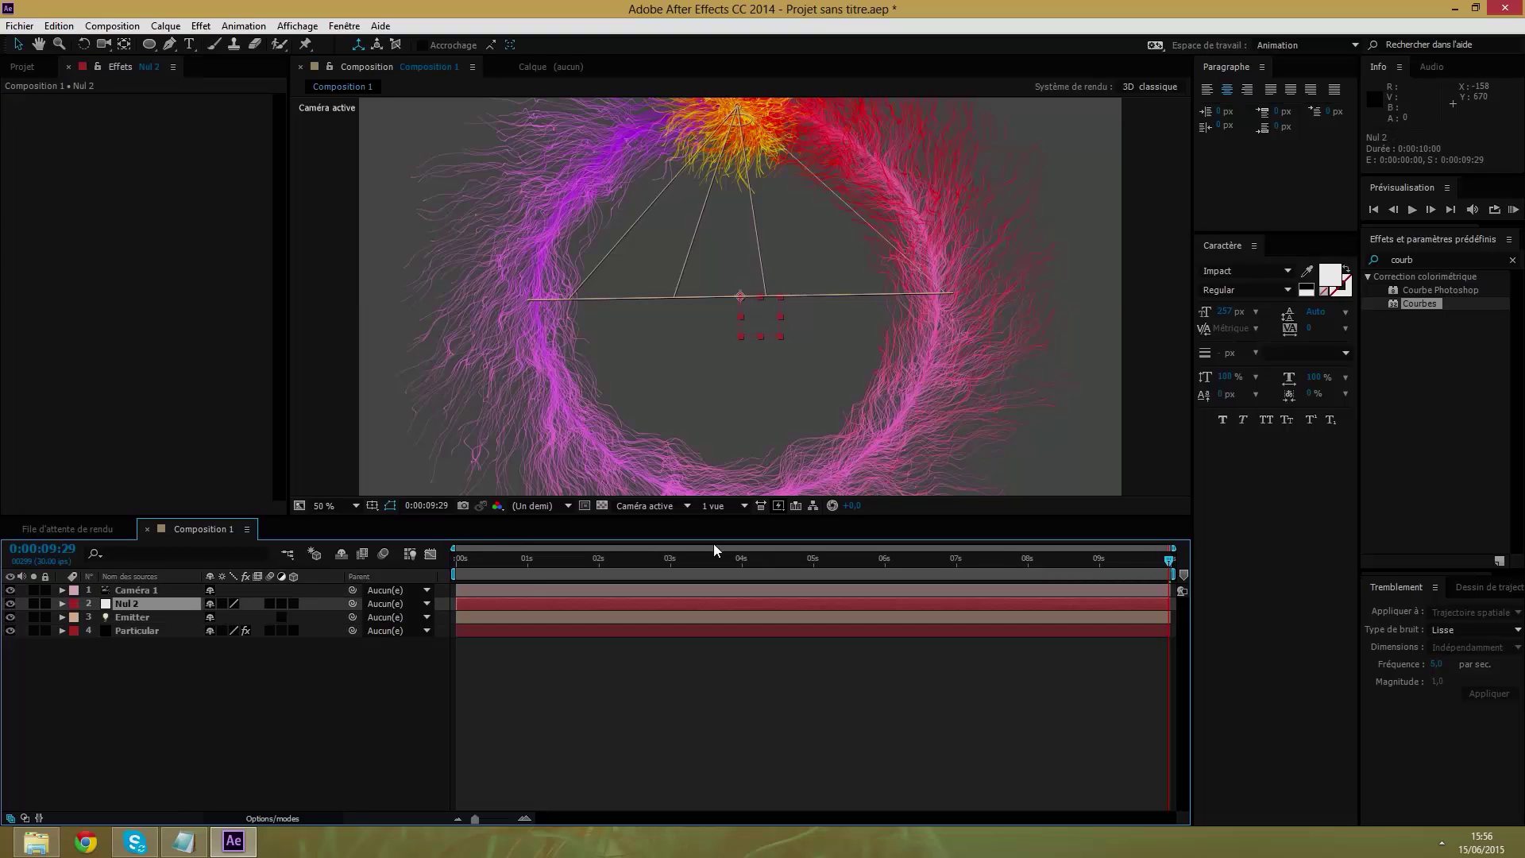
click(943, 562)
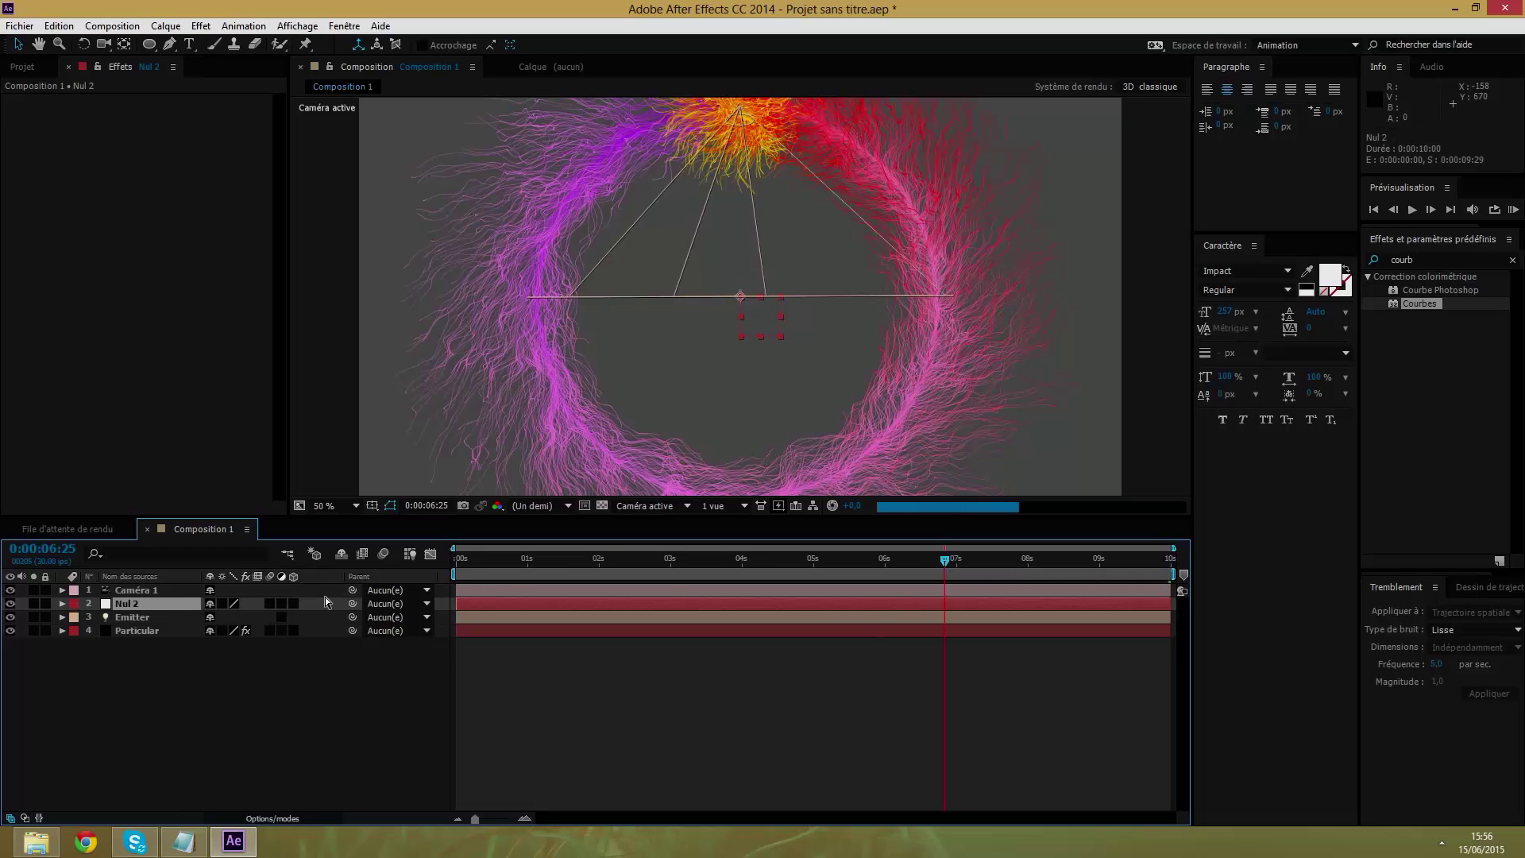
click(771, 561)
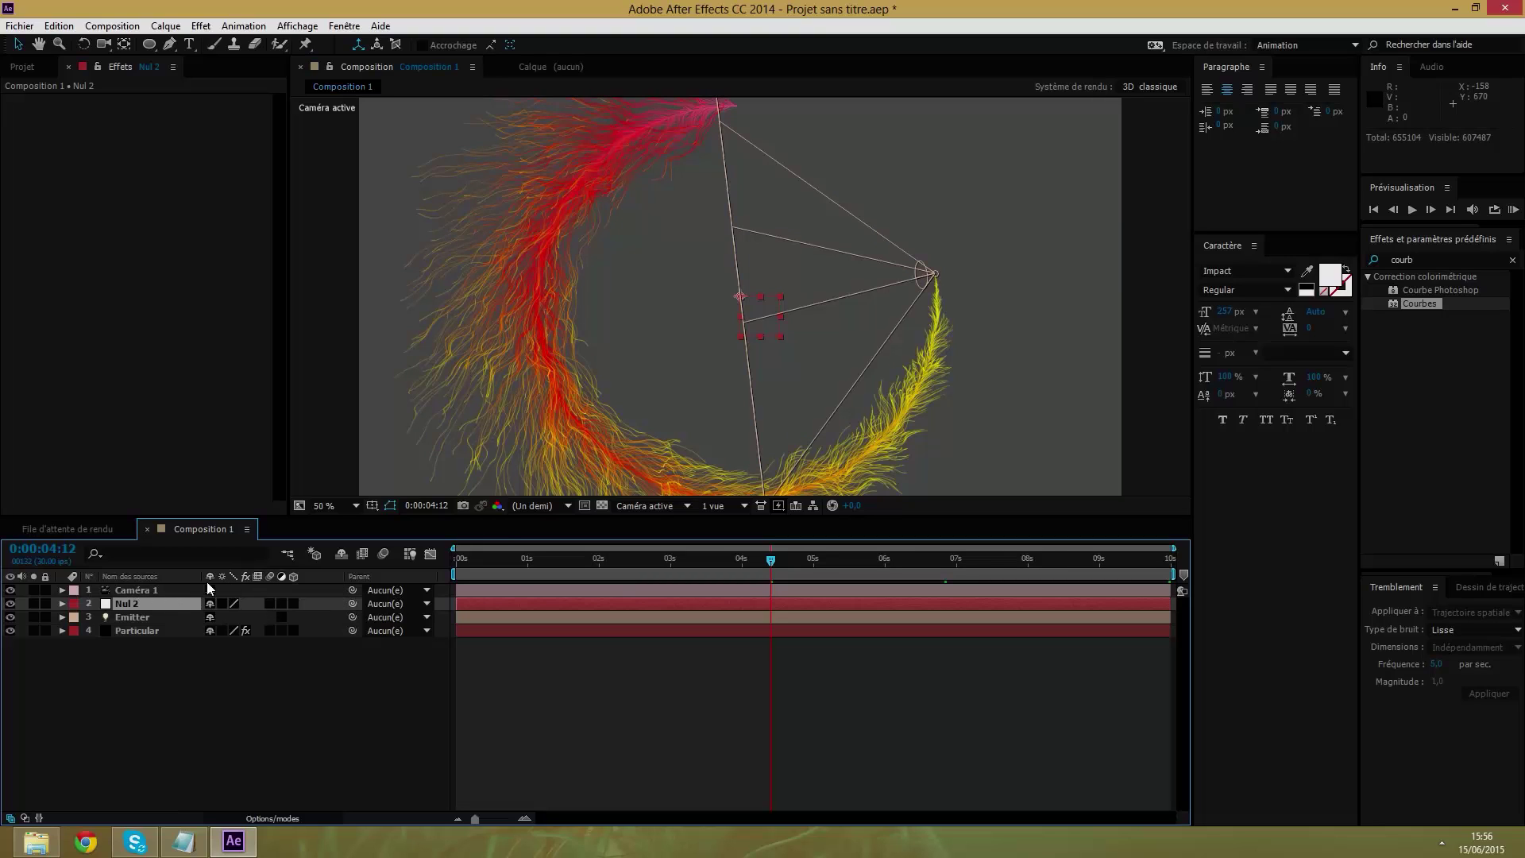
Pick-whip Caméra 1's Parent to Nul 2 and switch on Nul 2's 3D toggle.
click(149, 590)
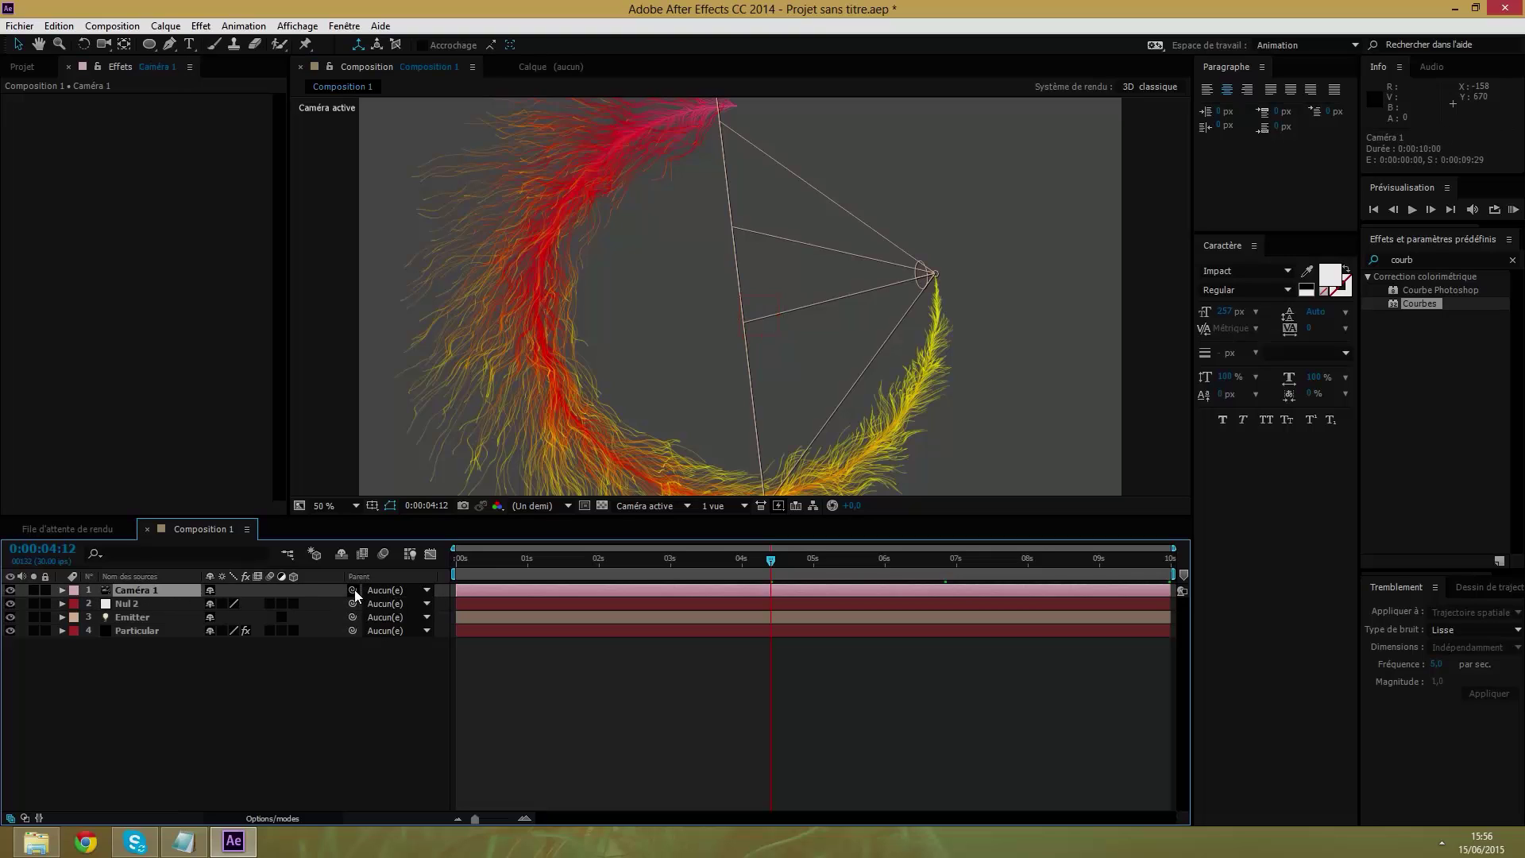
drag(353, 589, 143, 607)
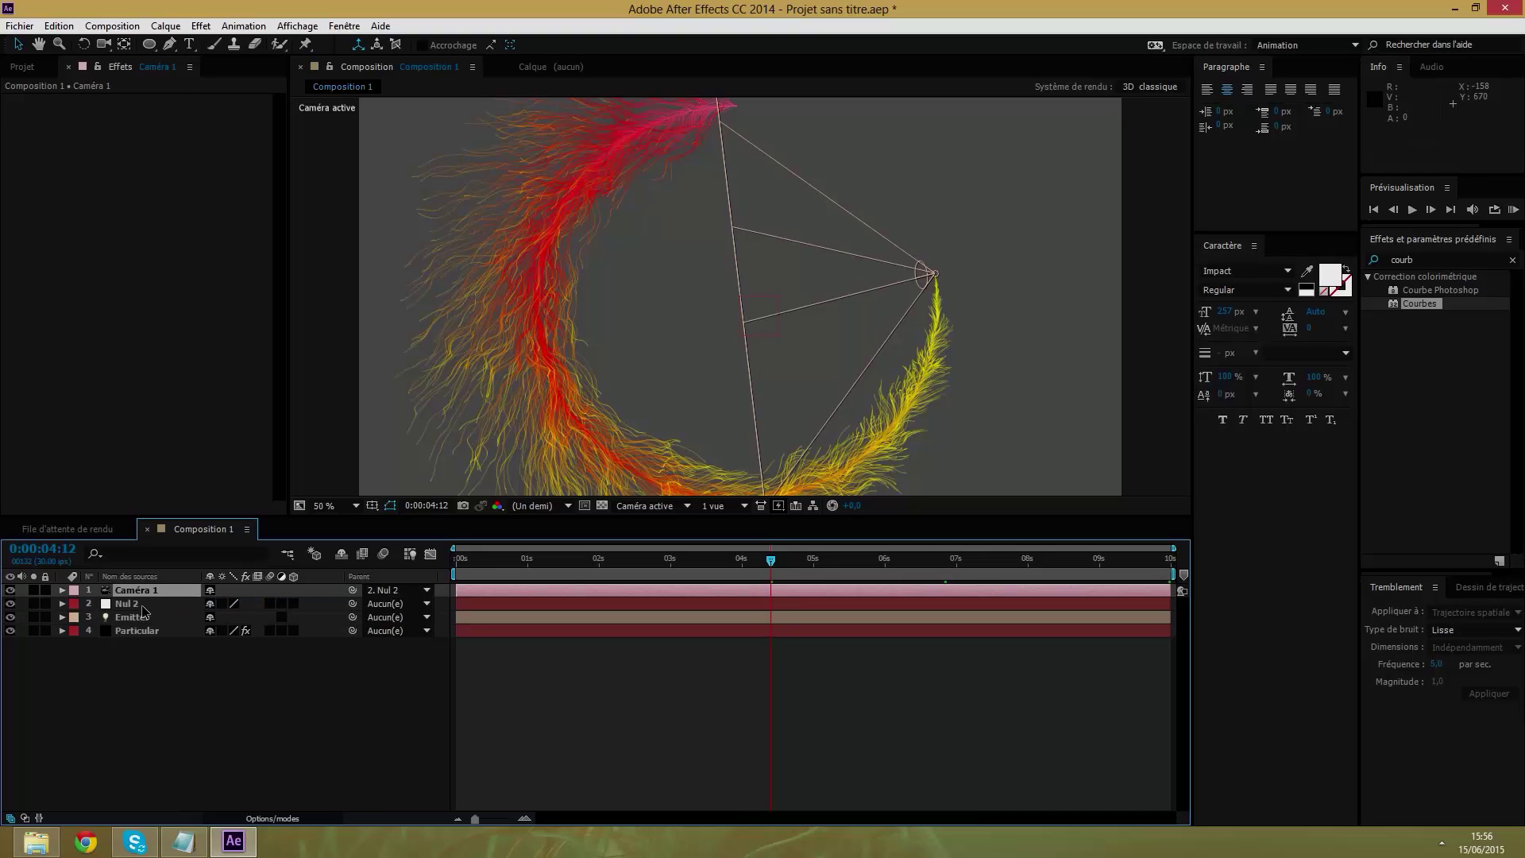
click(398, 592)
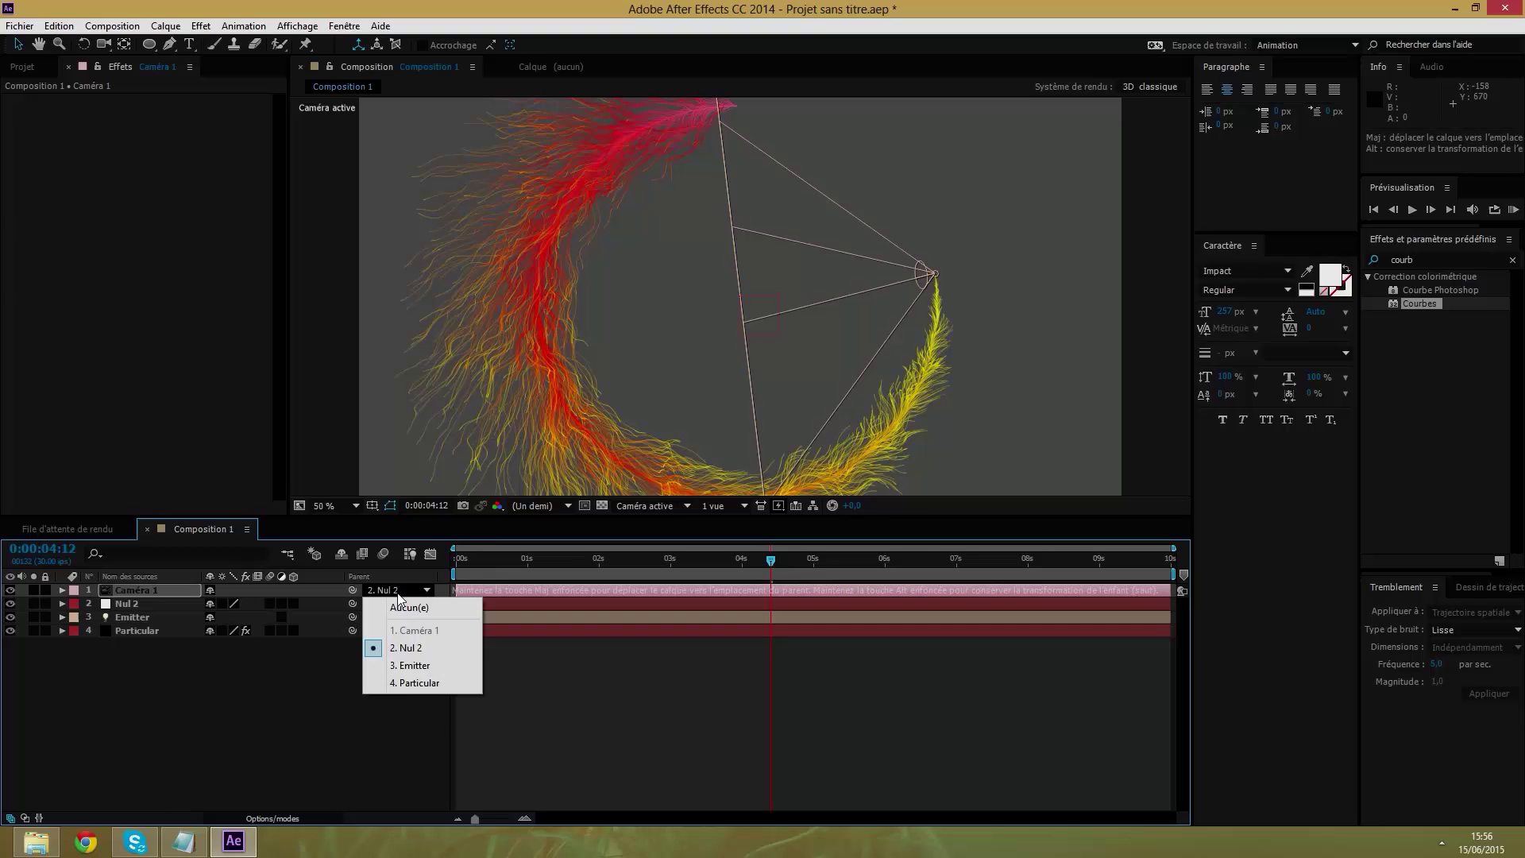
click(412, 649)
click(132, 603)
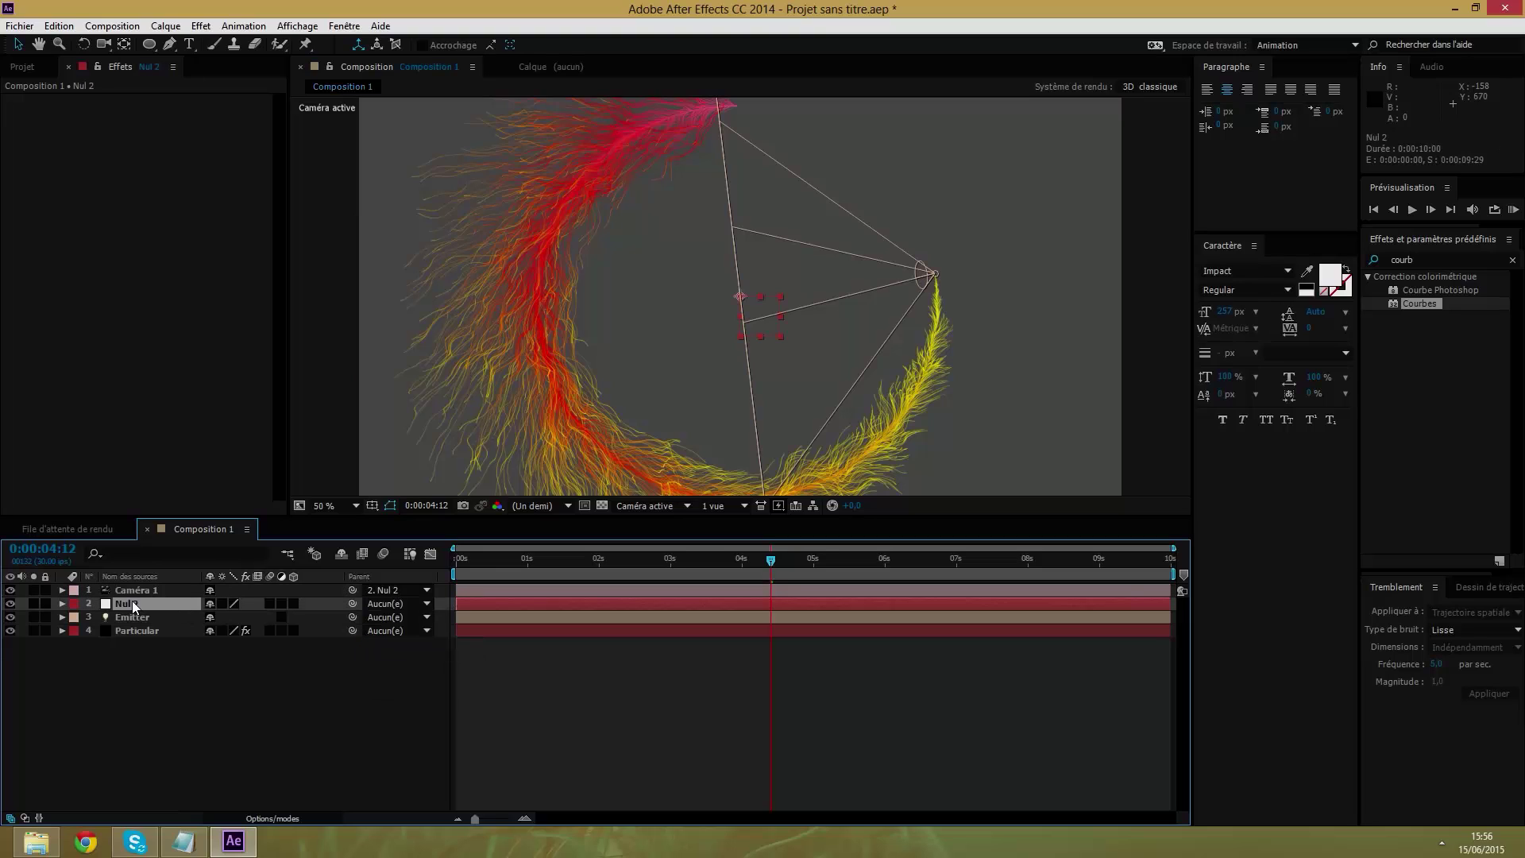
click(294, 603)
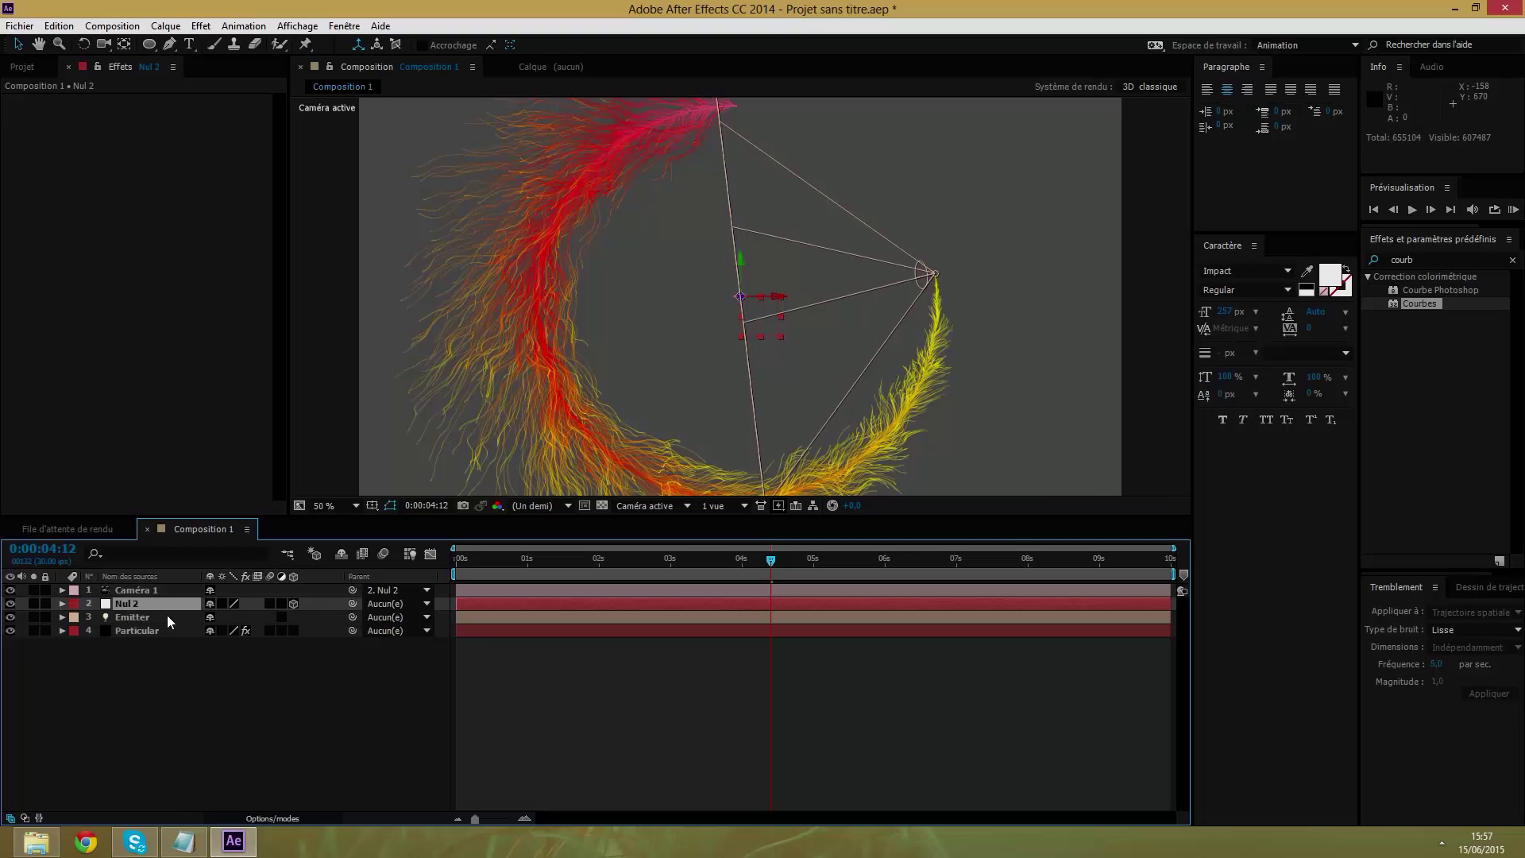
Keyframe Nul 2's Orientation at 0:00:04:12 (0°, 0°, 0°), then move to 0:00:07:01.
click(281, 820)
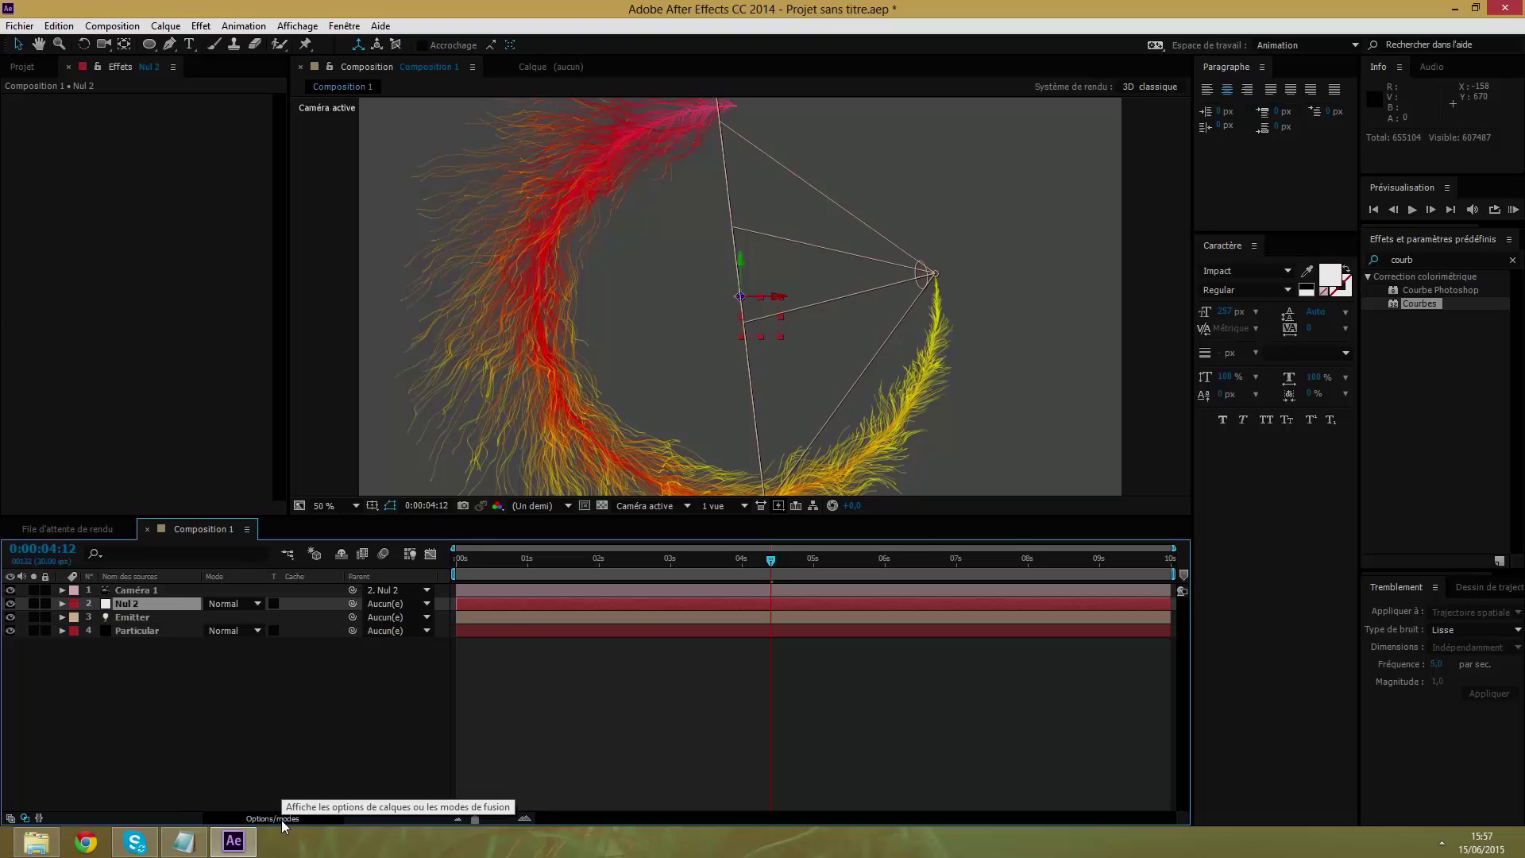
click(282, 820)
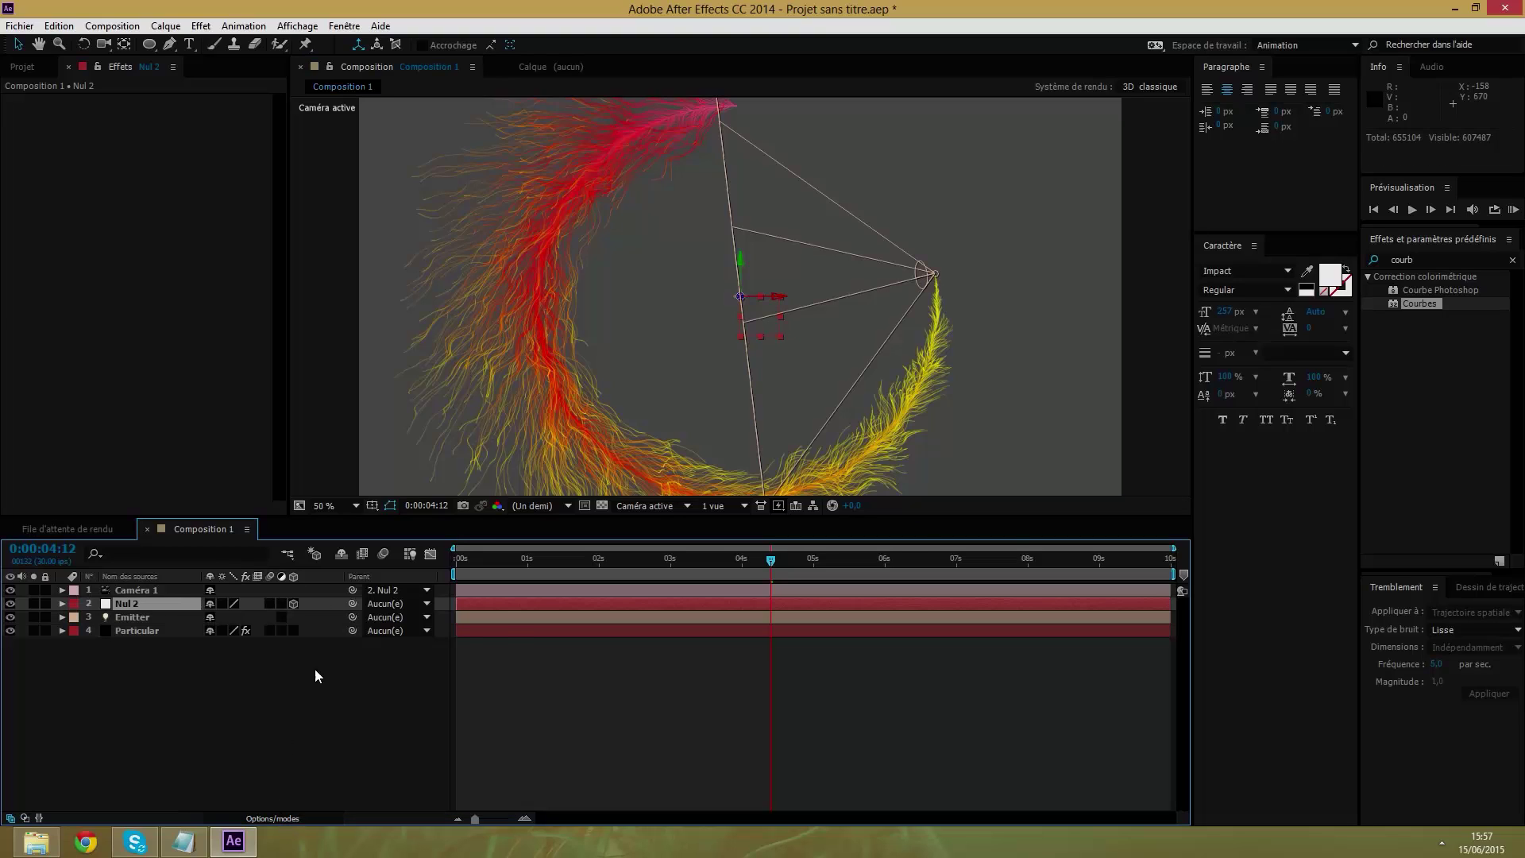
click(62, 604)
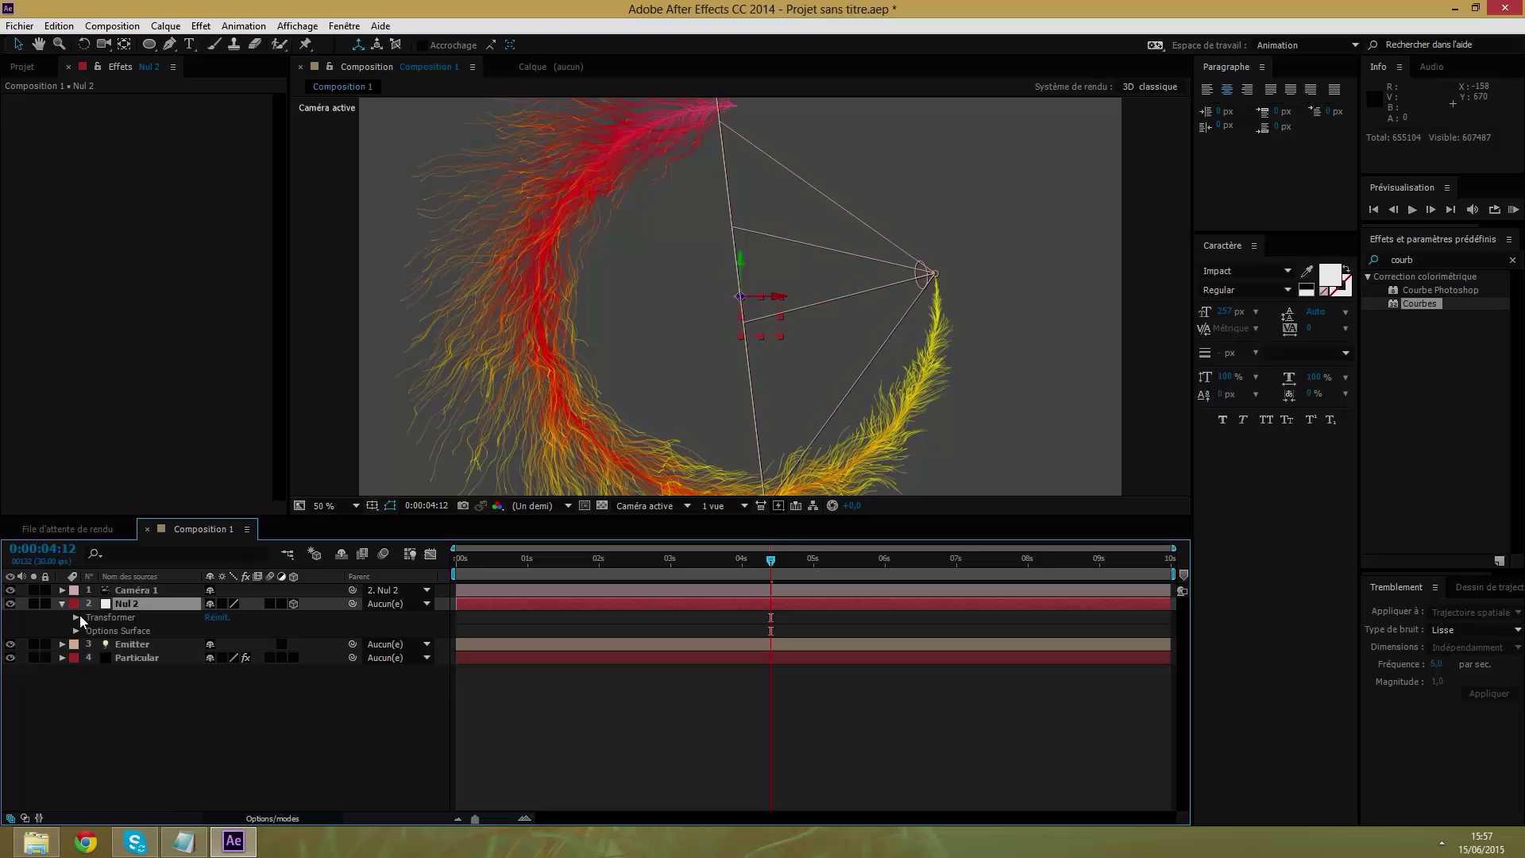
click(76, 617)
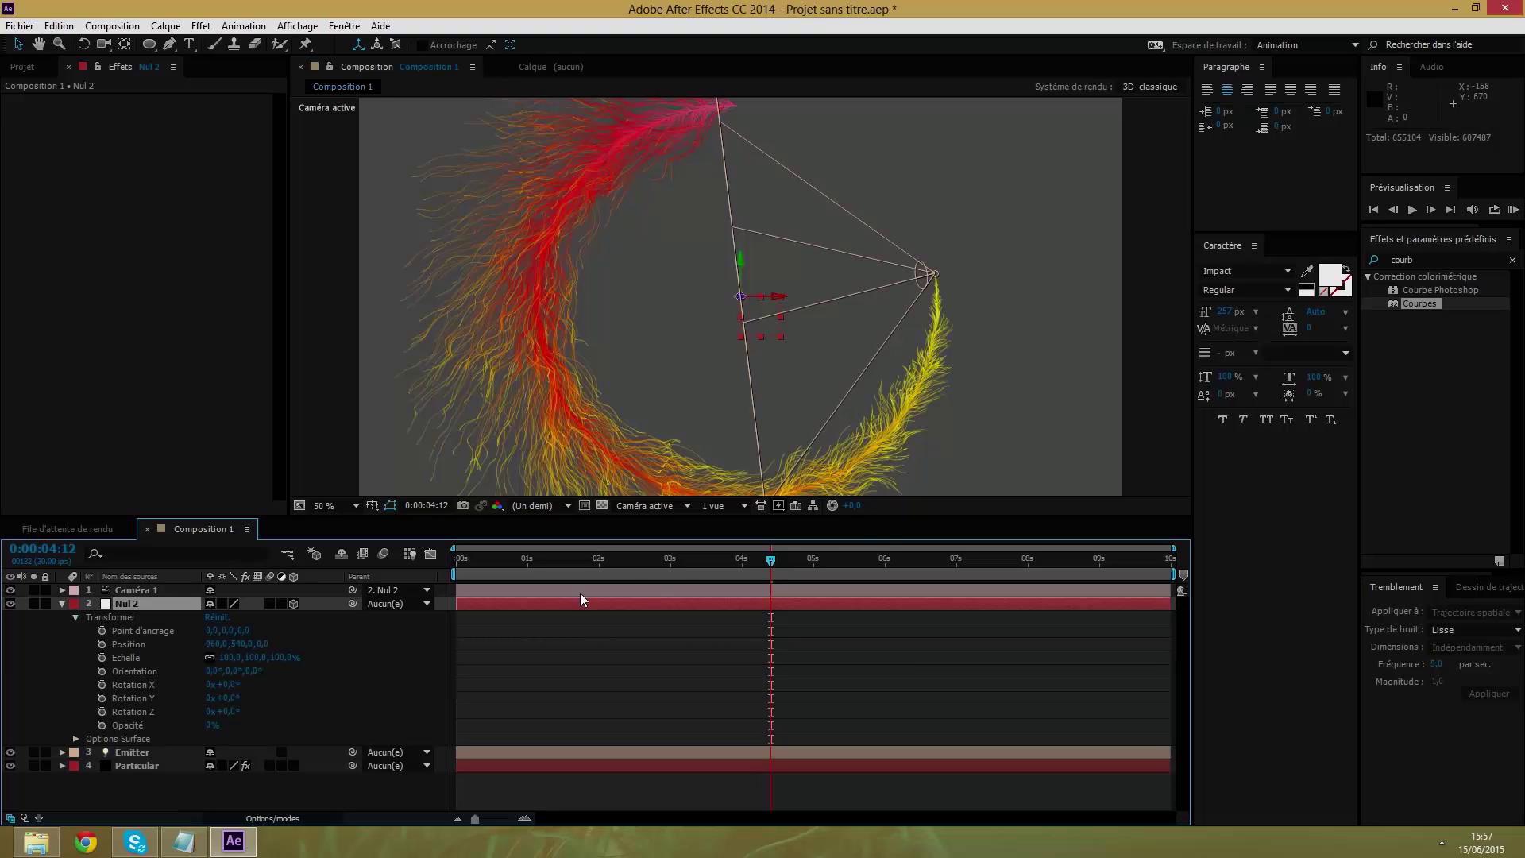
click(101, 671)
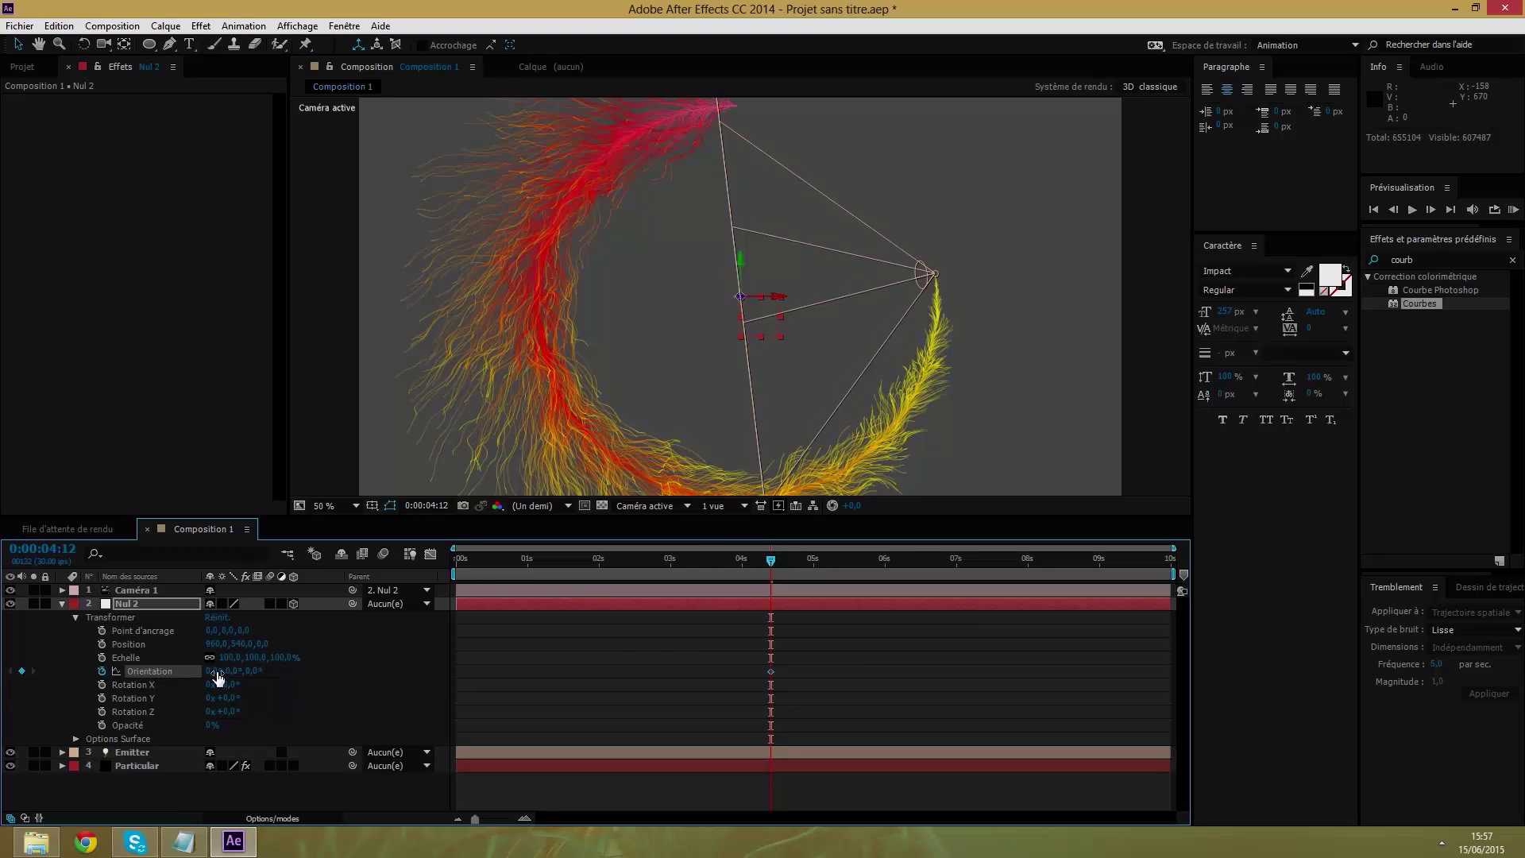
drag(970, 578, 957, 572)
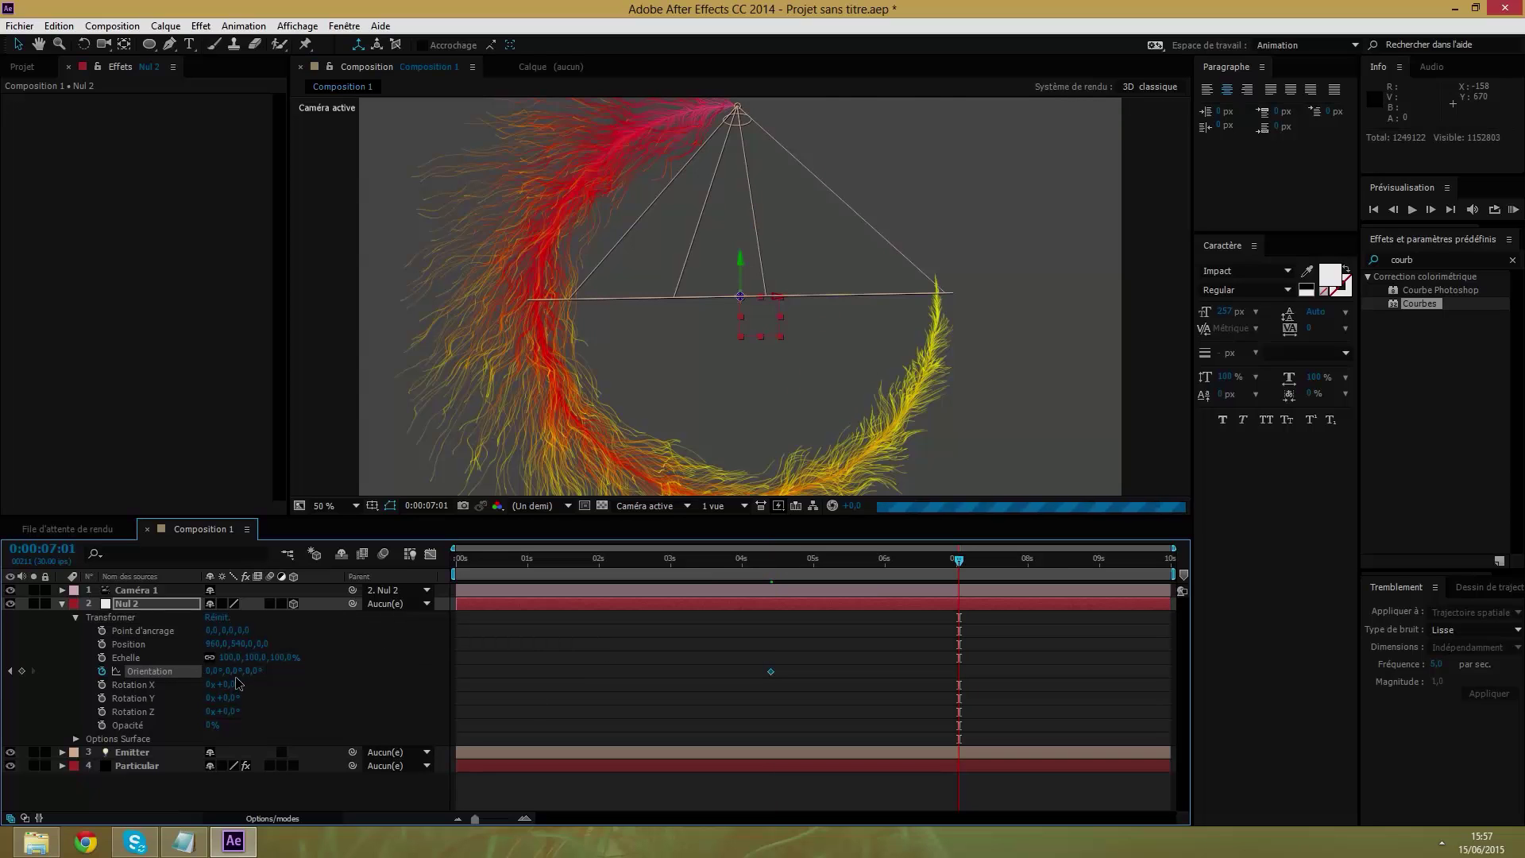
Try Nul 2's Orientation Y at 36°, 80° and −80°.
drag(234, 671, 320, 677)
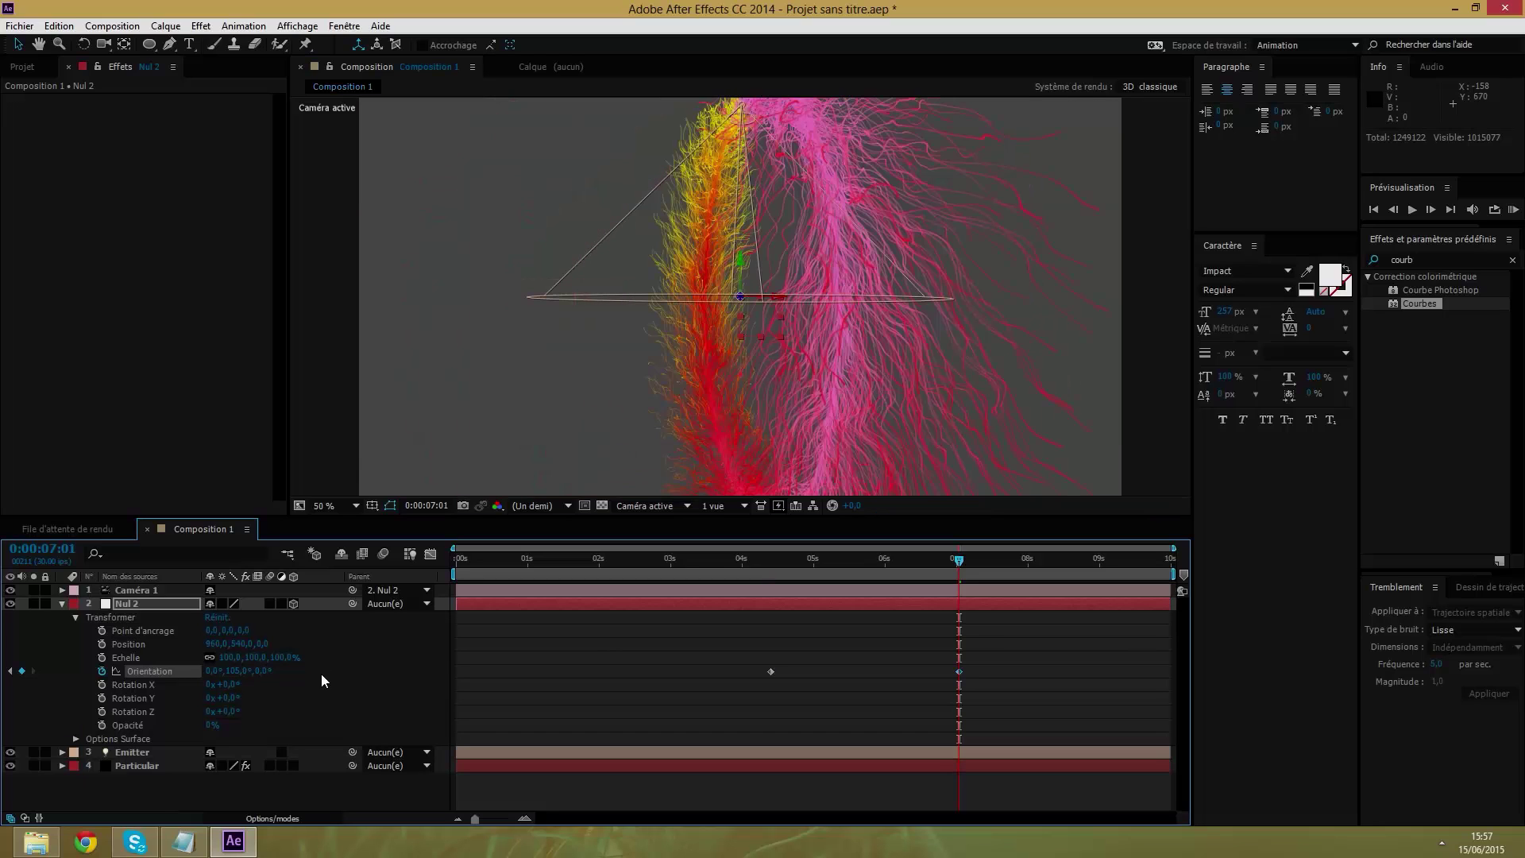
click(232, 672)
key(BackSpace)
text(80)
key(Return)
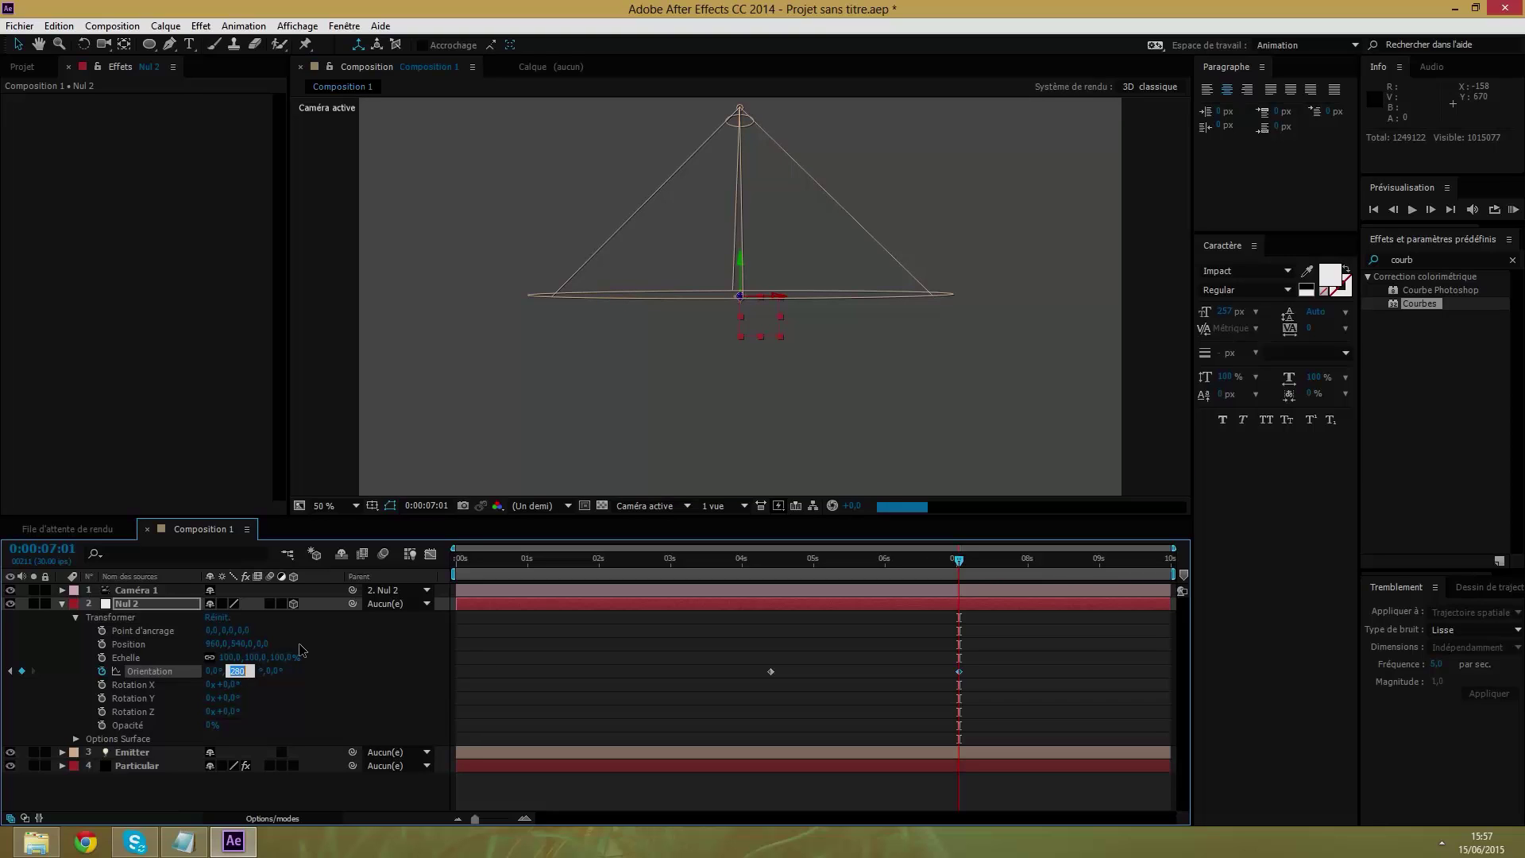
key(BackSpace)
key(Caps_Lock)
text(6)
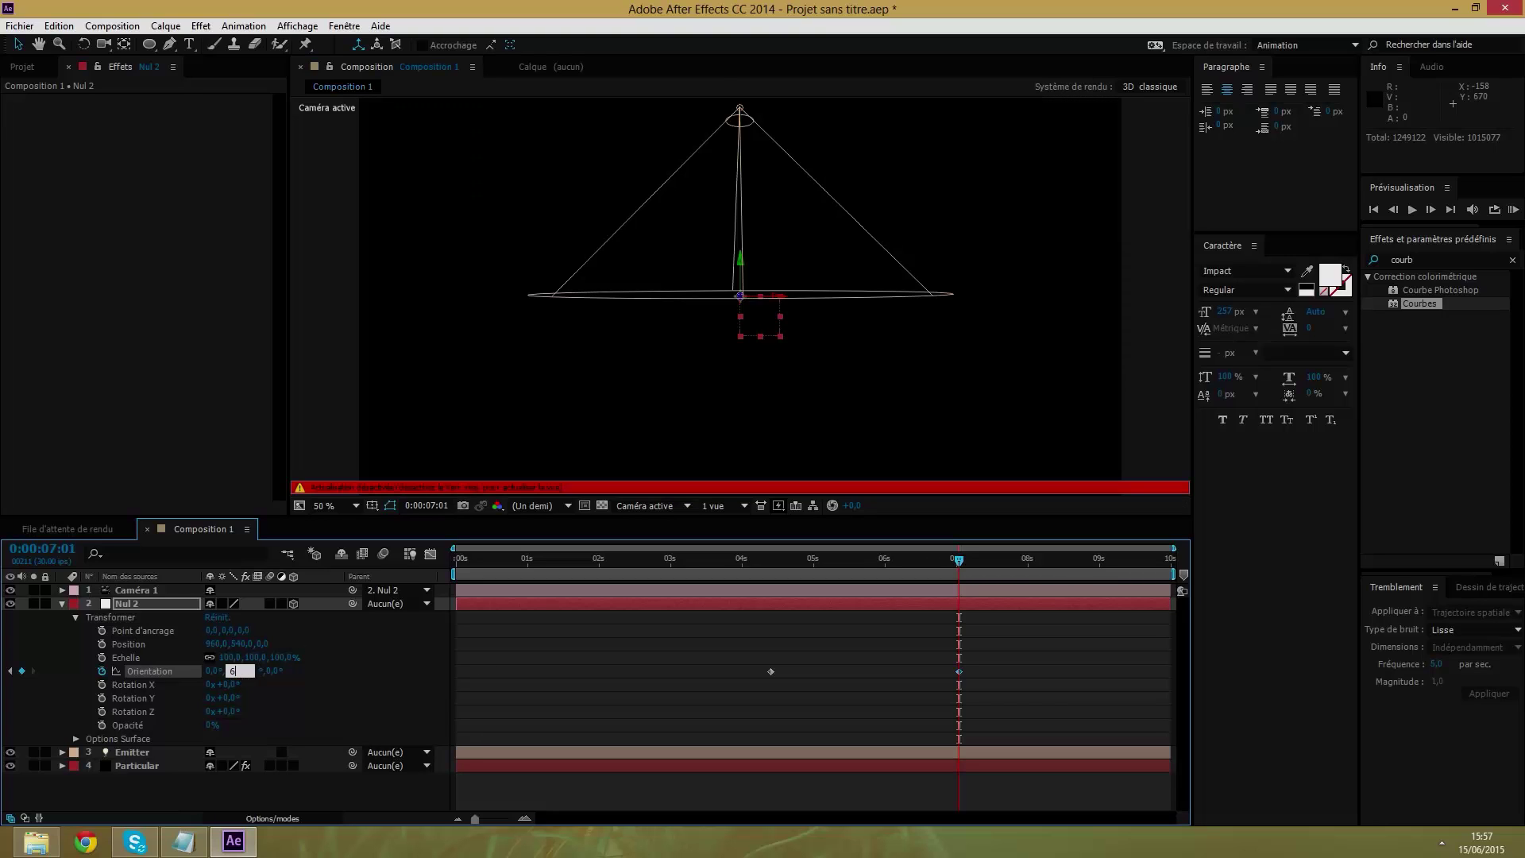
key(BackSpace)
text(-)
text(80)
key(Return)
Scrub Orientation Y further, then enter 280°.
drag(262, 671, 35, 675)
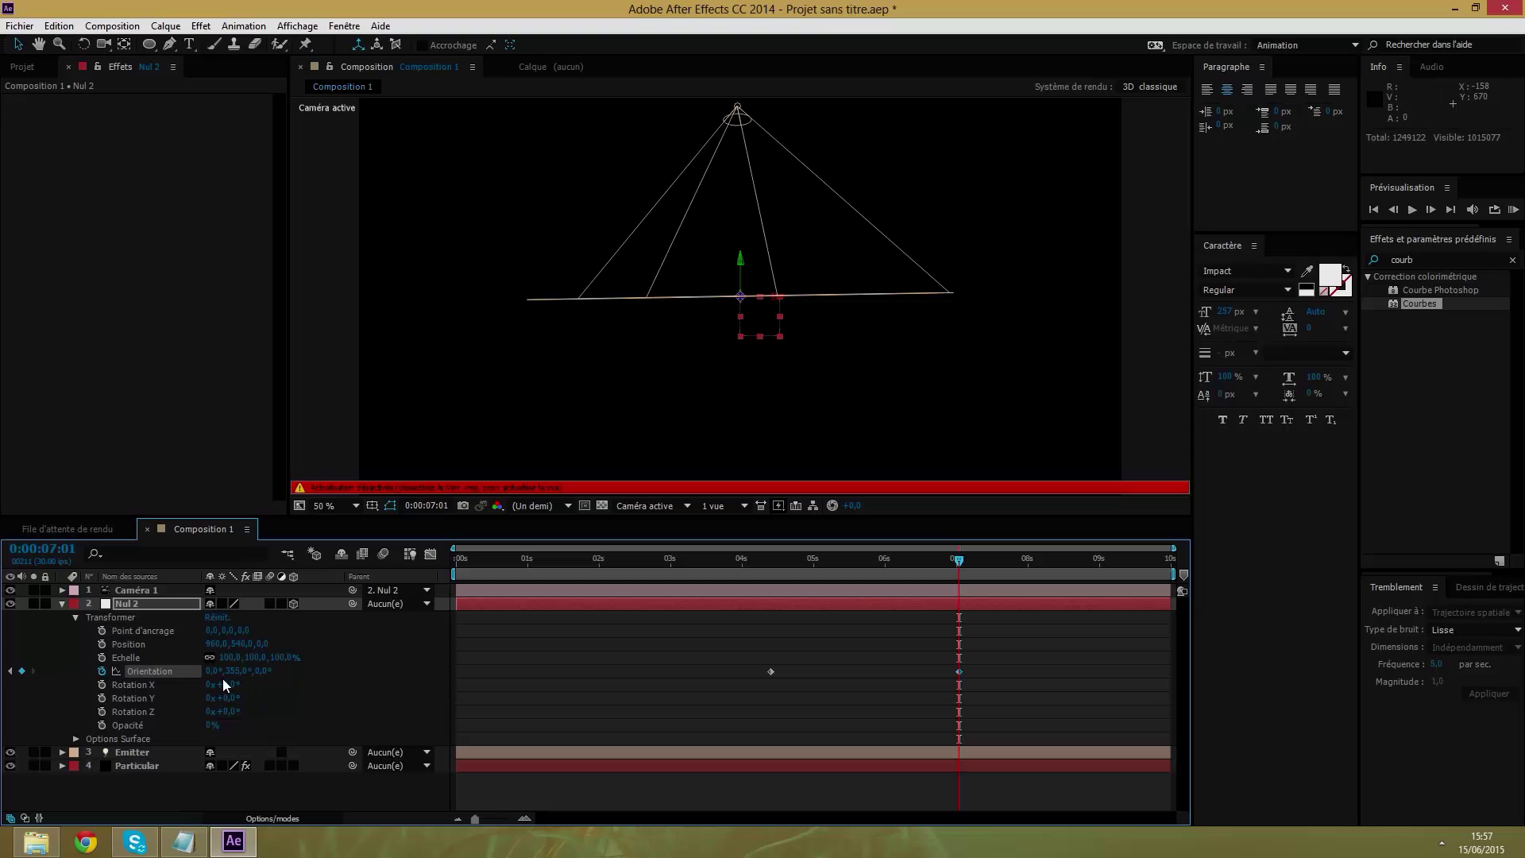
drag(227, 676, 208, 672)
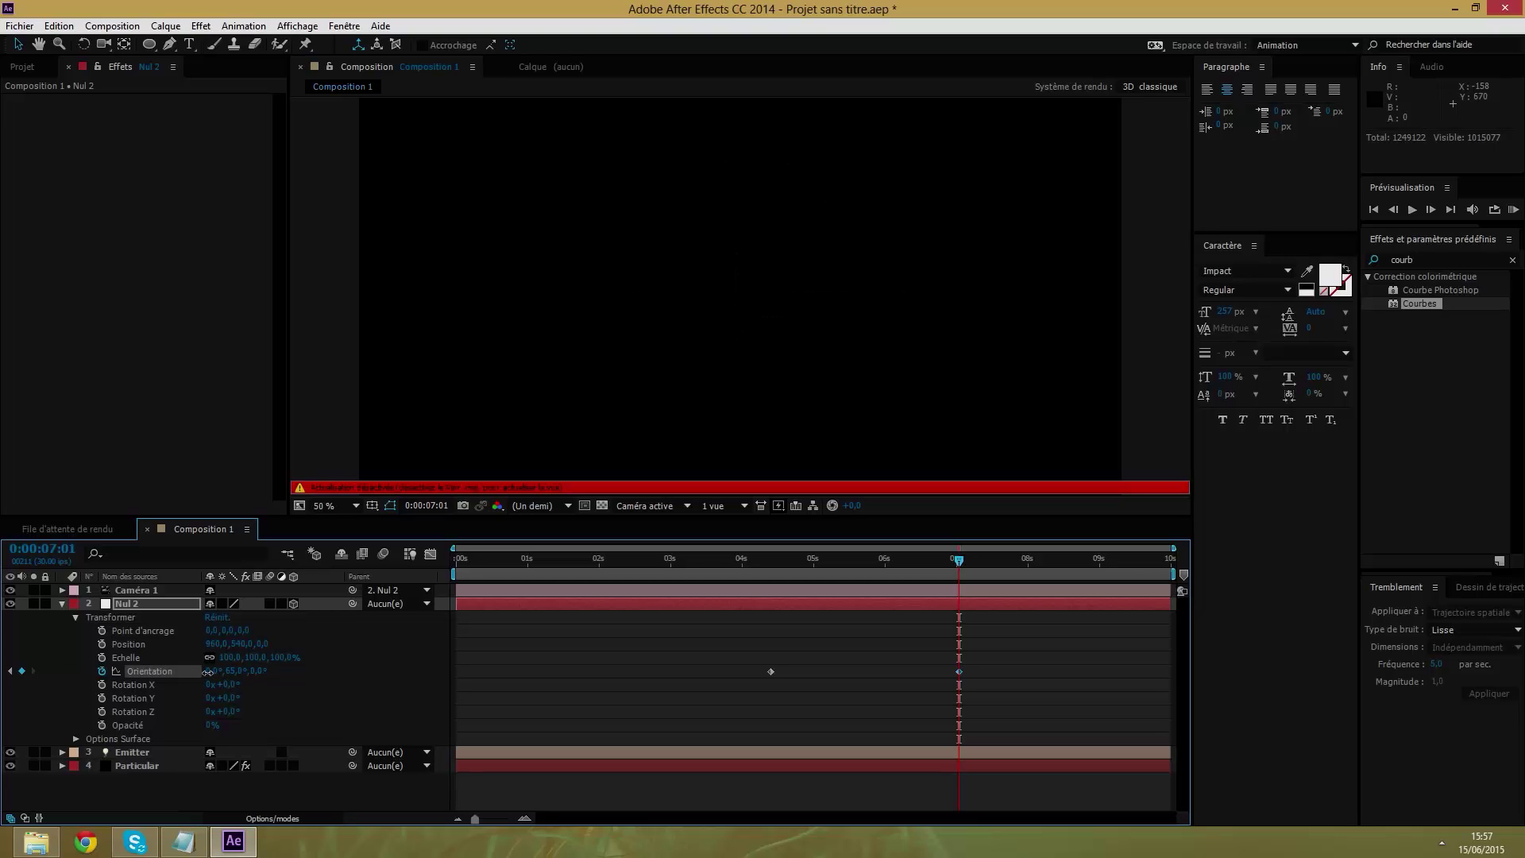
drag(159, 671, 222, 672)
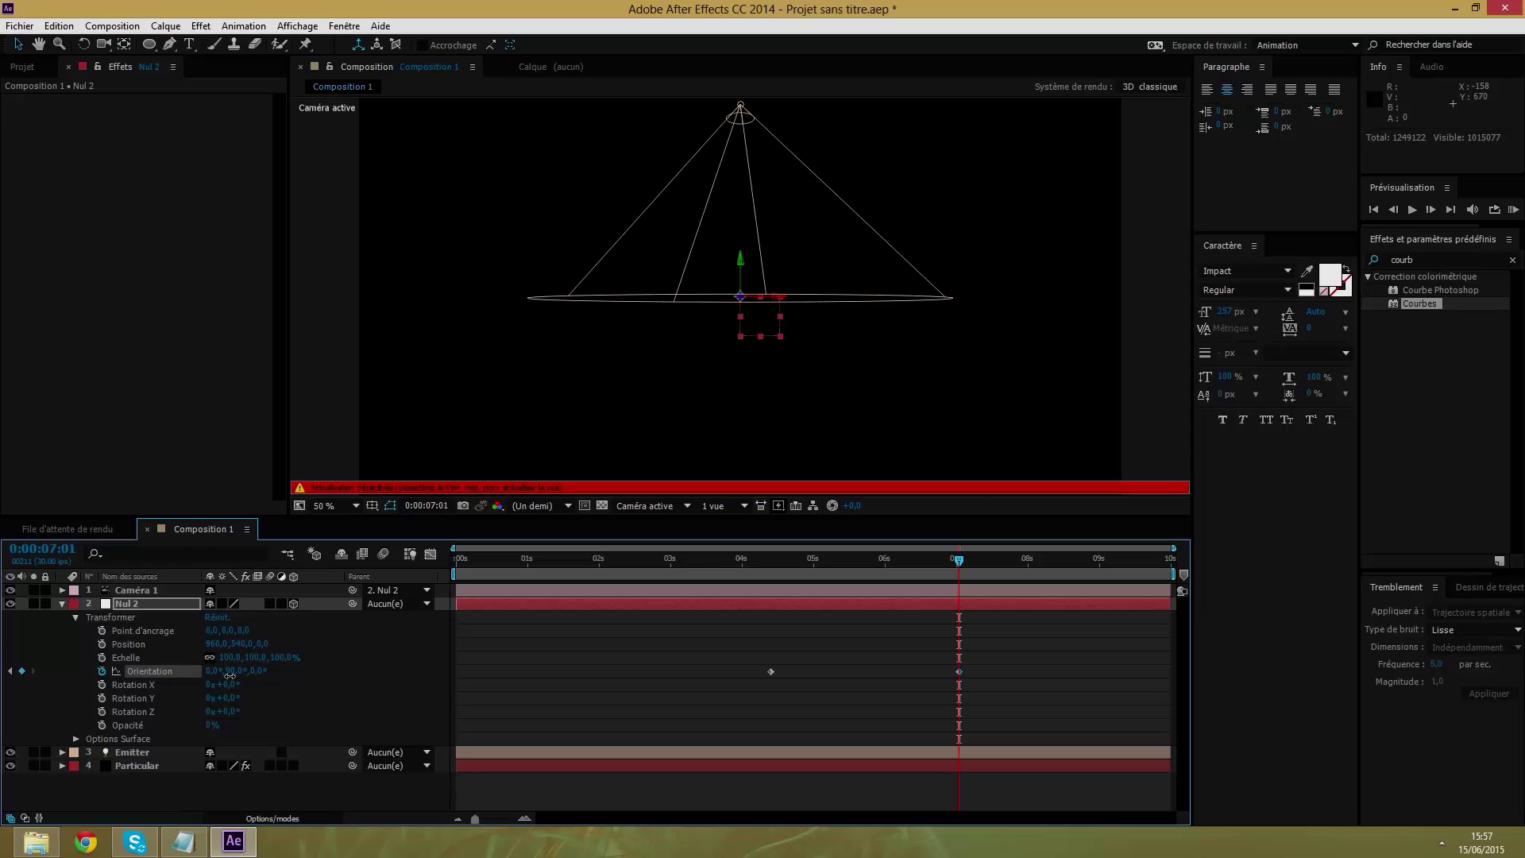
click(233, 672)
text(90)
double_click(247, 665)
key(Caps_Lock)
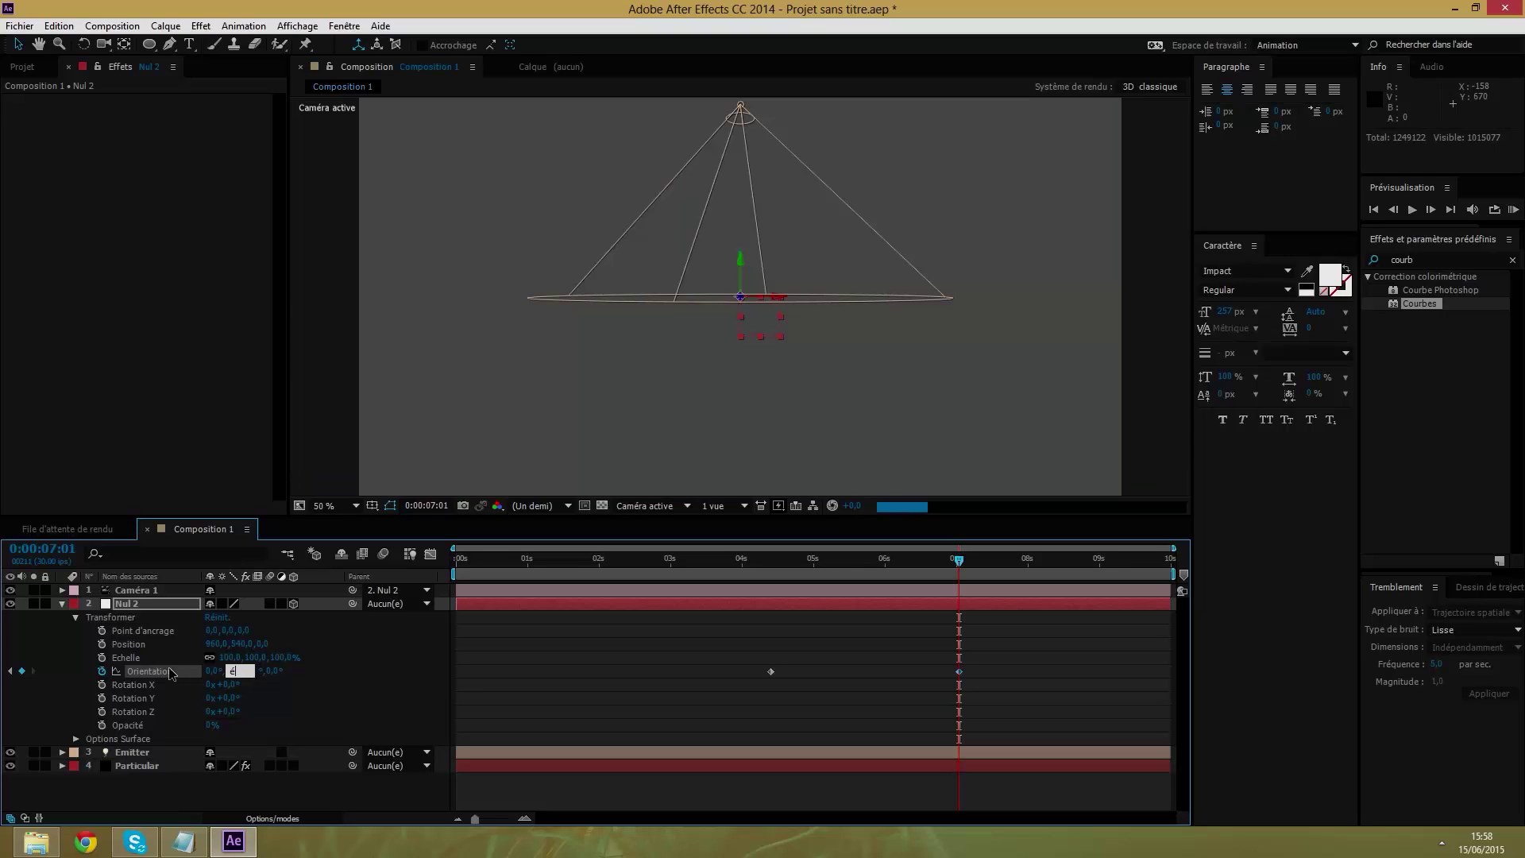
text(é)
key(BackSpace)
text(2)
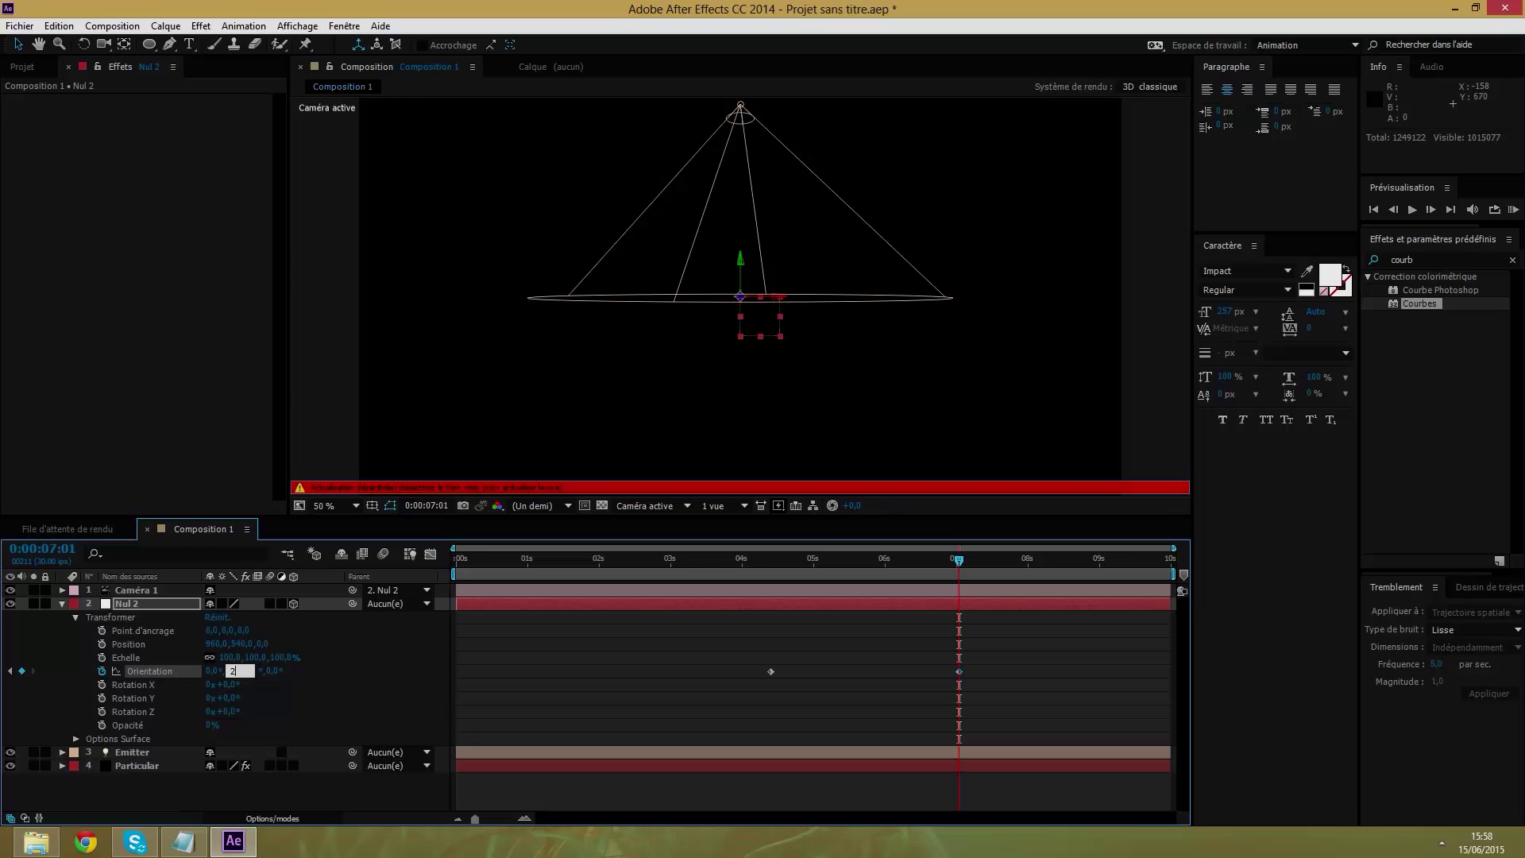
text(80)
key(Return)
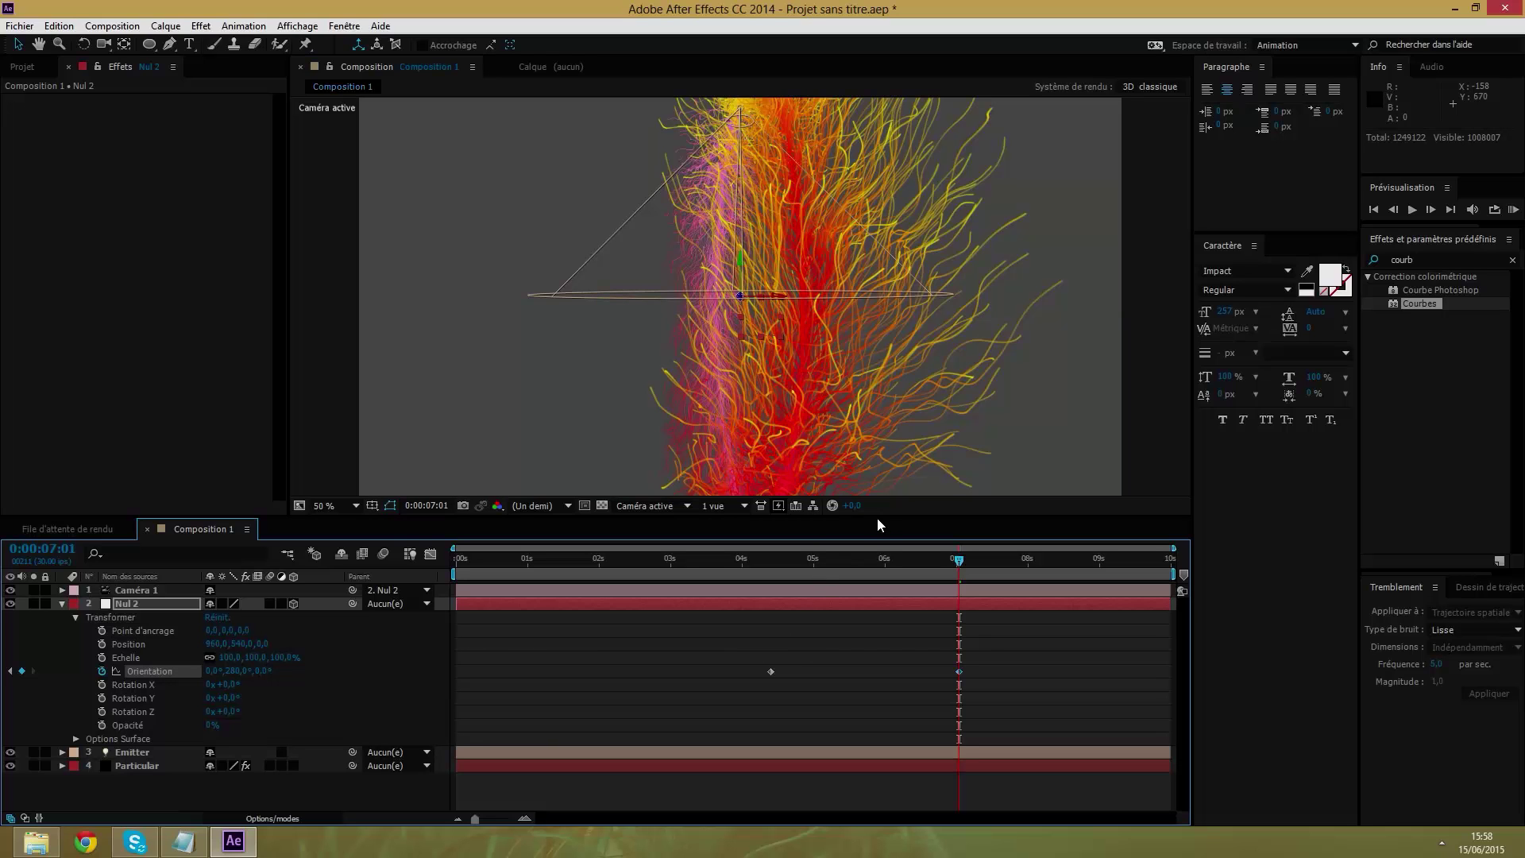
Set Nul 2's Orientation Y to 300° at 0:00:07:01.
click(234, 674)
key(BackSpace)
text(2)
text(0)
key(Return)
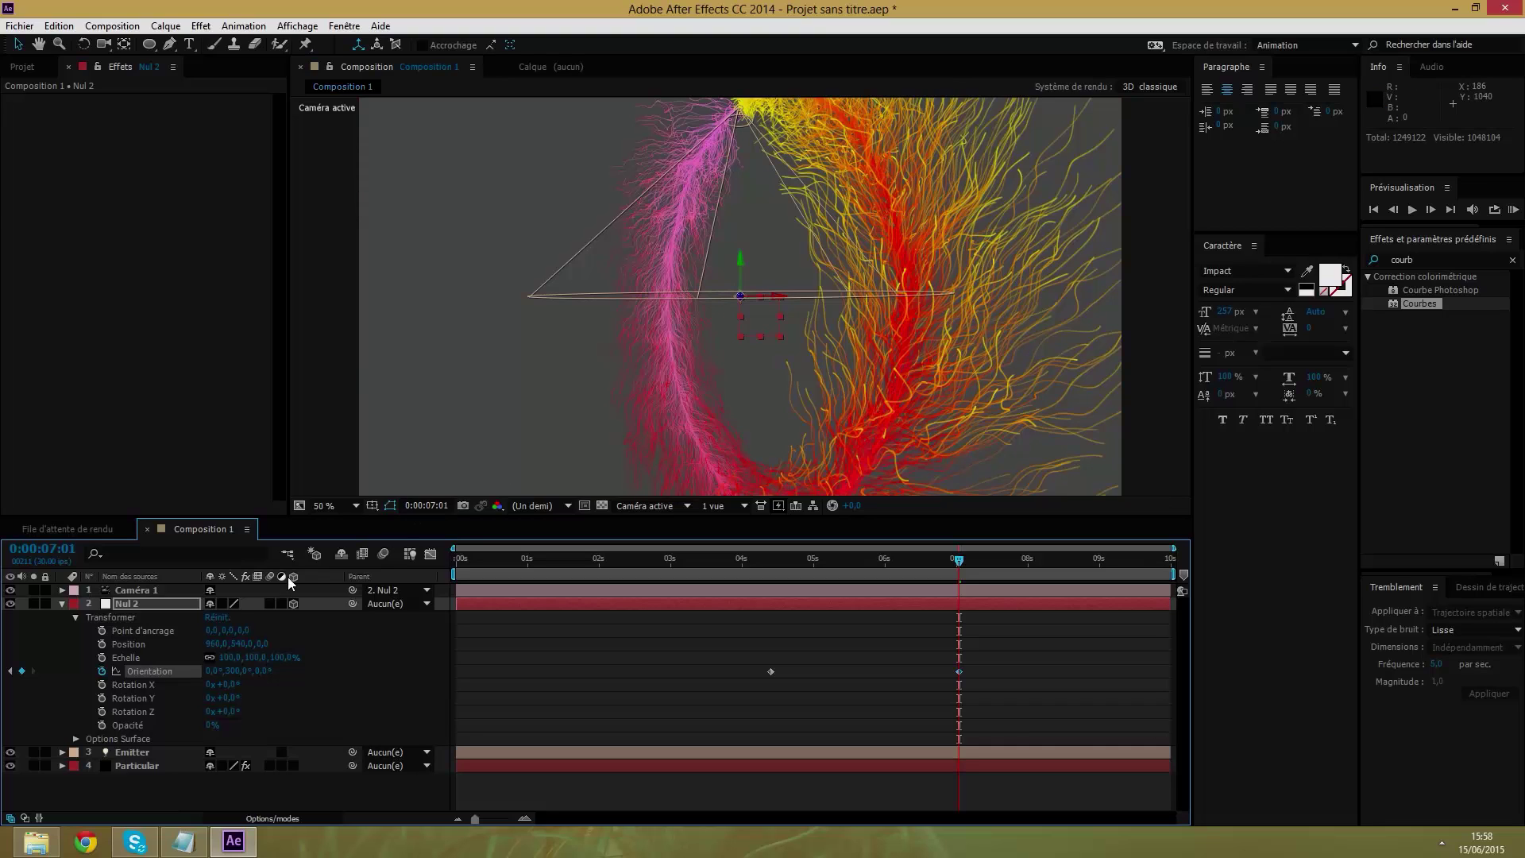
Change Nul 2's Orientation Y to 310°.
click(232, 670)
text(3)
text(10)
key(Return)
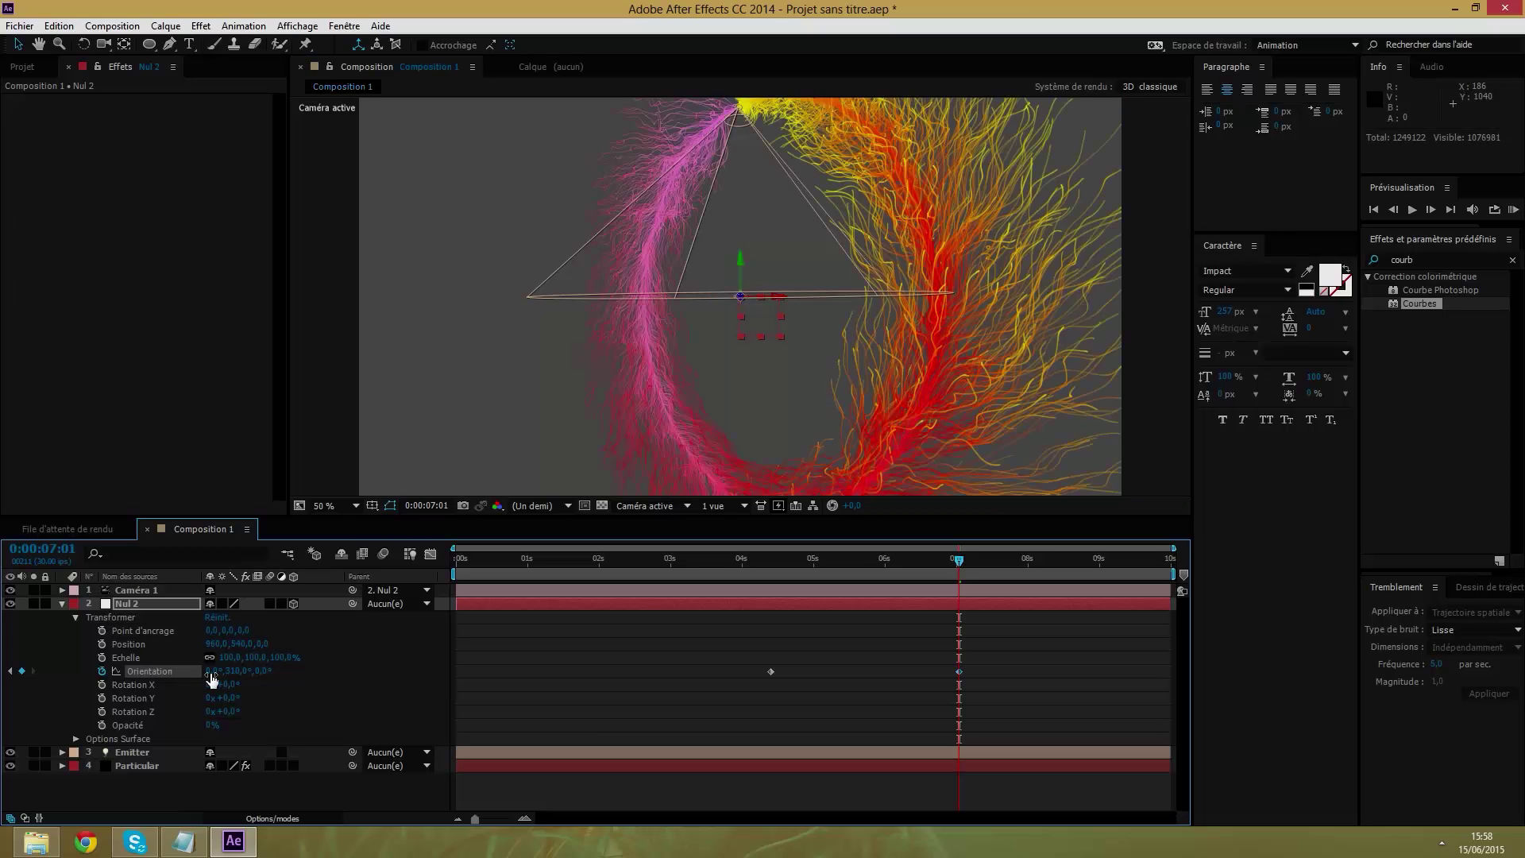
Set Orientation X to 310°, then 50°, and check the ring at 0:00:05:13.
click(213, 671)
key(BackSpace)
text(310)
key(Return)
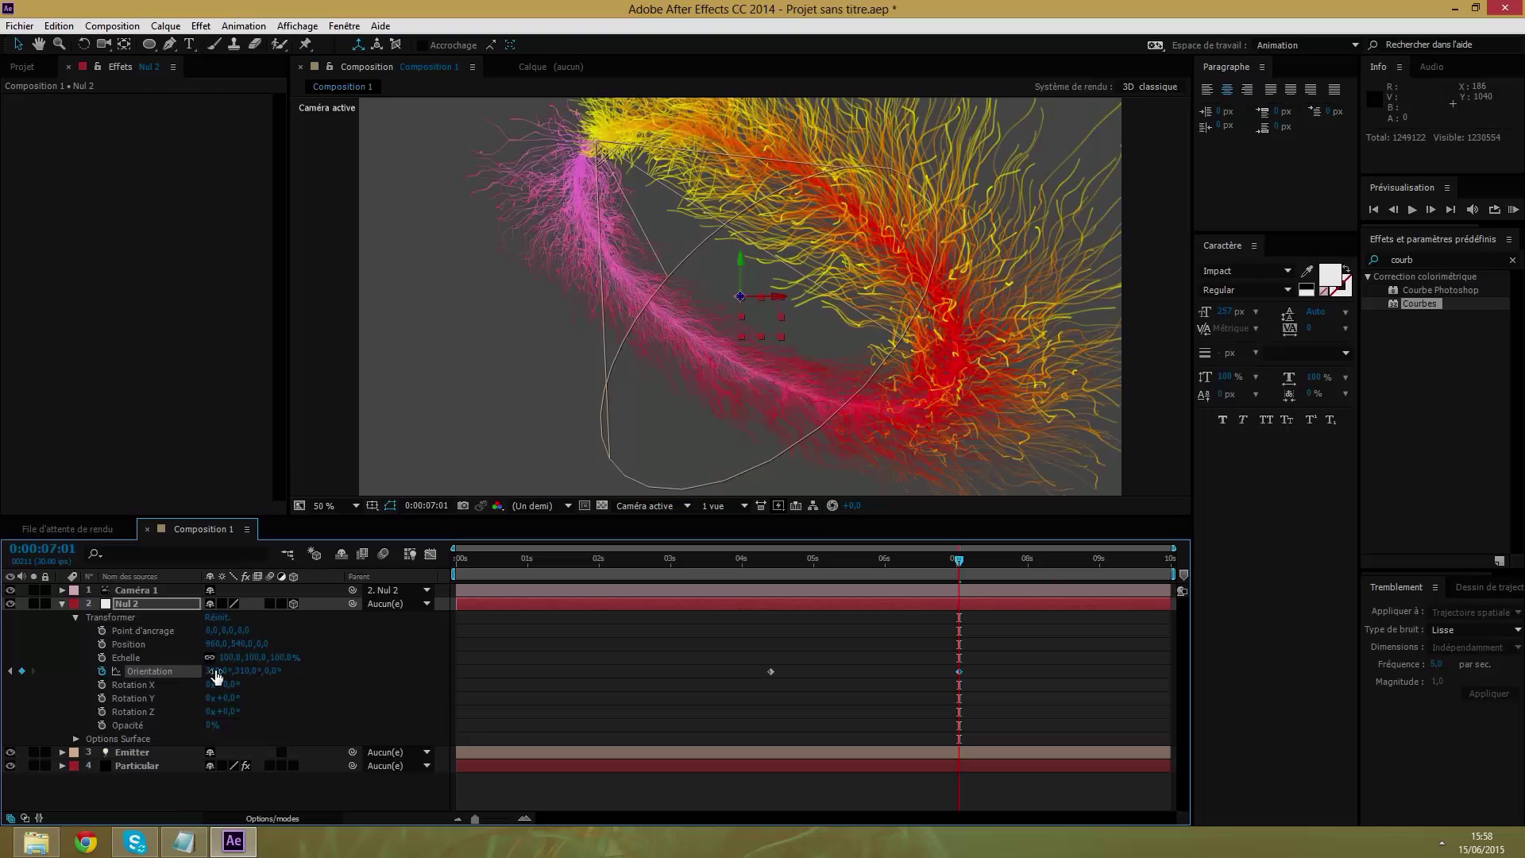
key(BackSpace)
text(50)
key(Return)
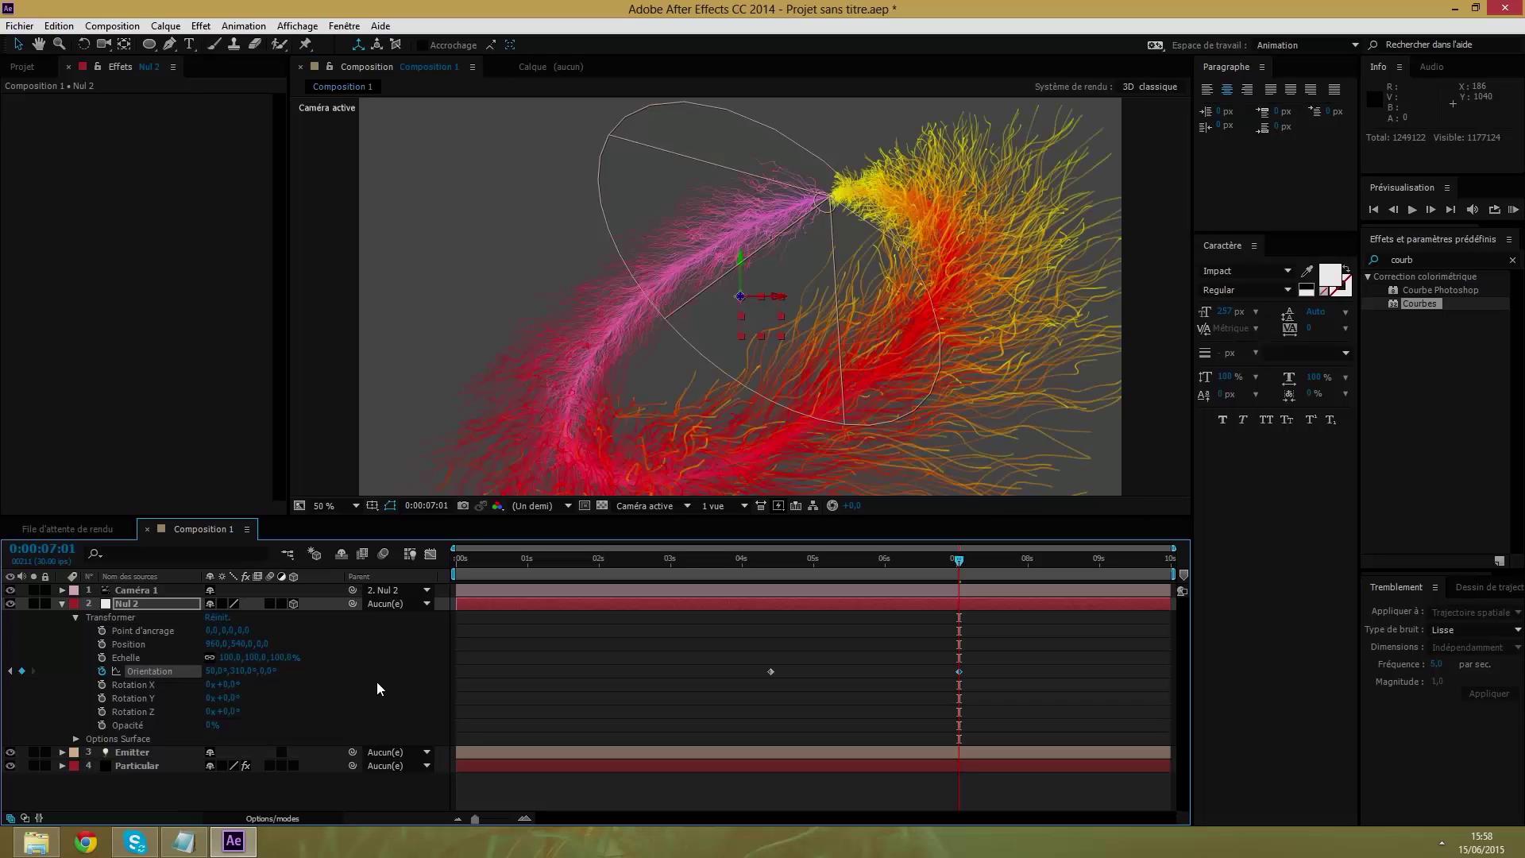
click(844, 572)
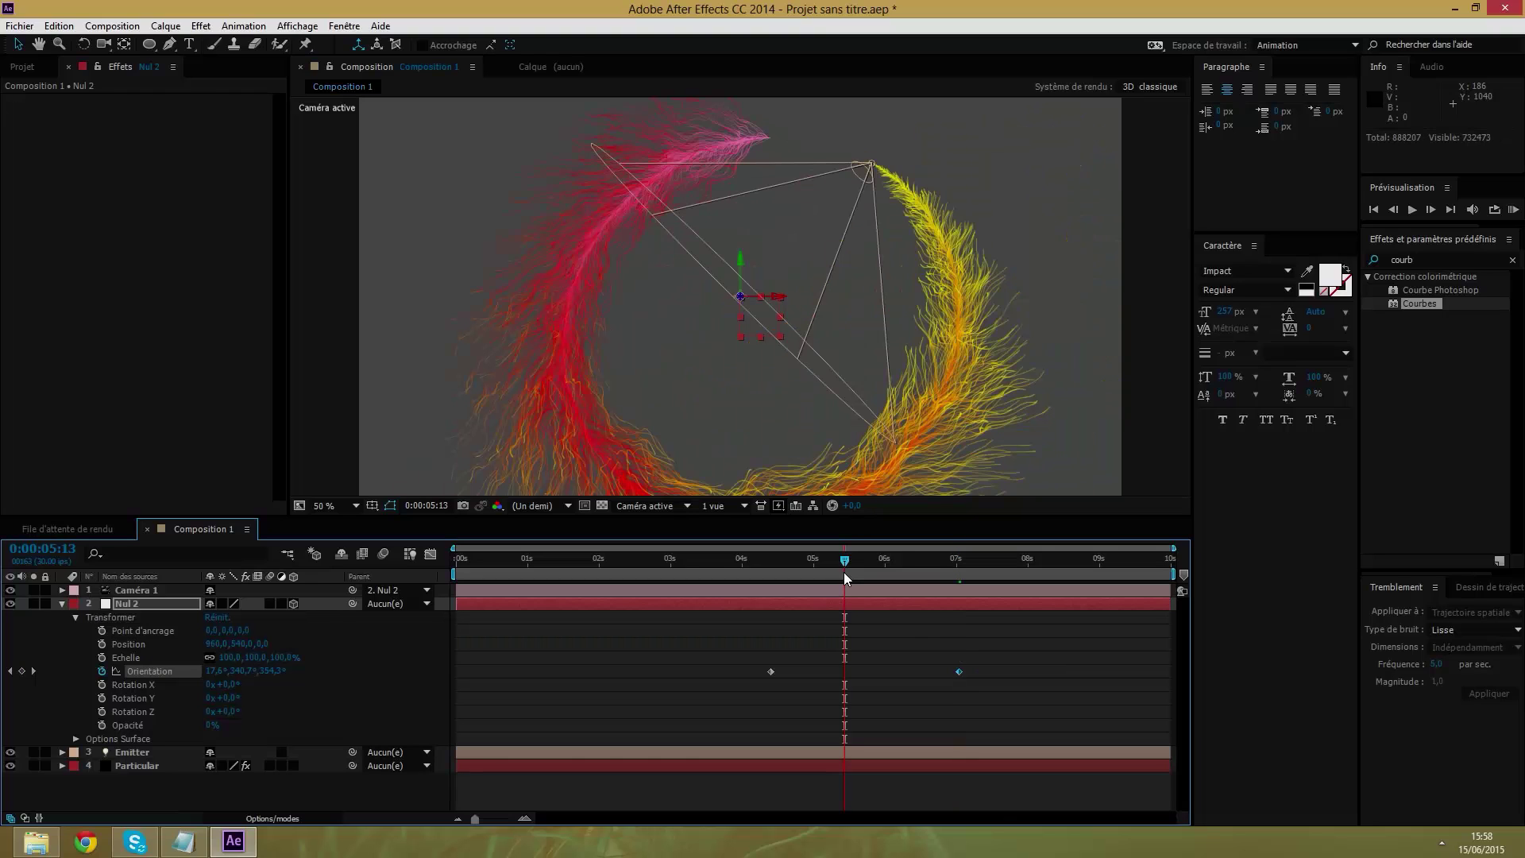
Preview the null's rotation at 6:06, 7:01 and the last frame, then start entering Orientation Y 340°.
click(899, 564)
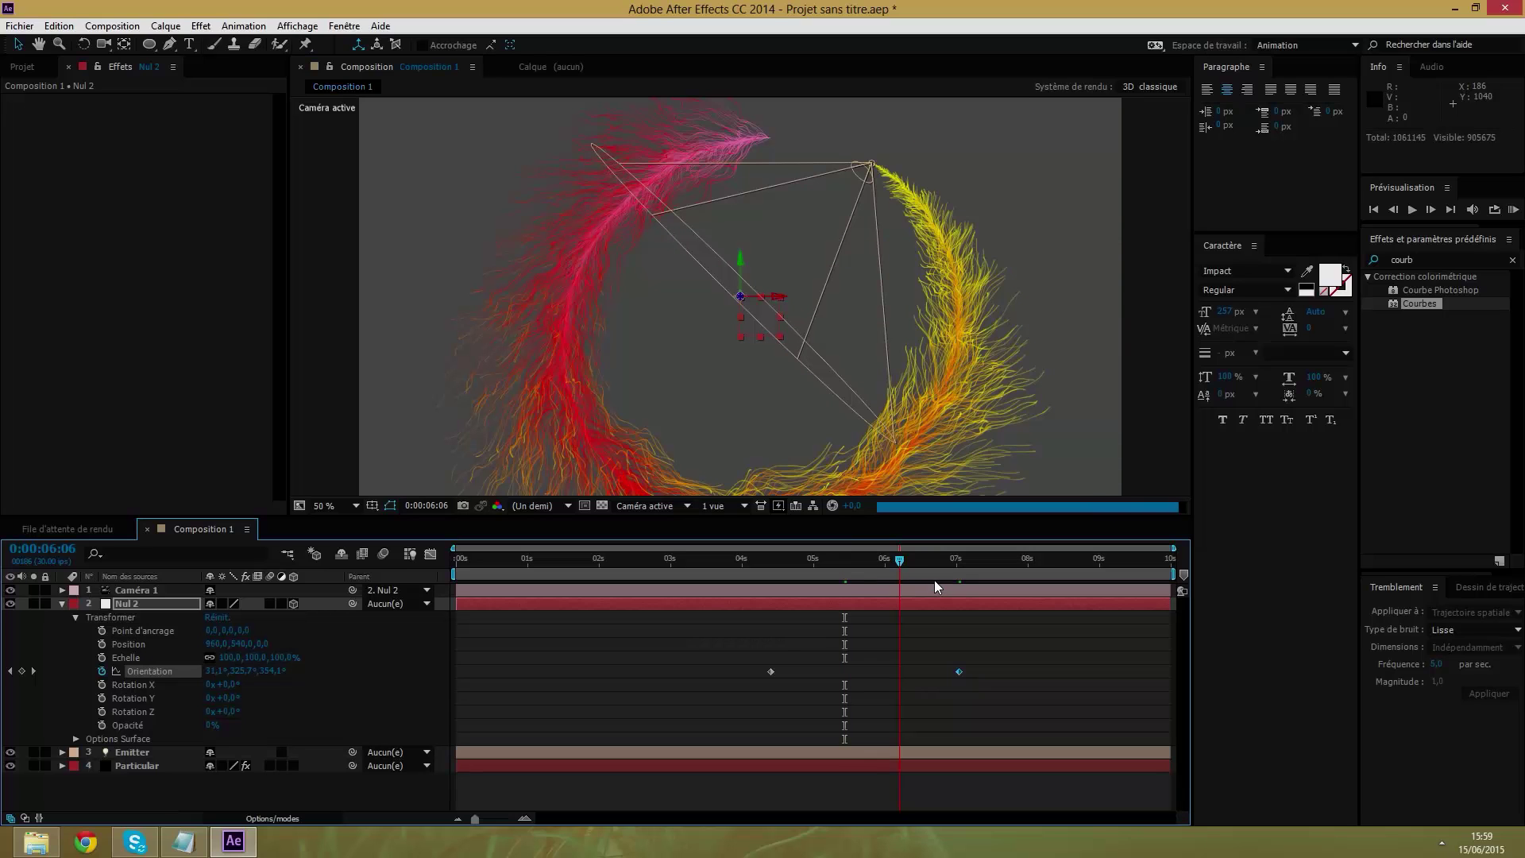
click(959, 566)
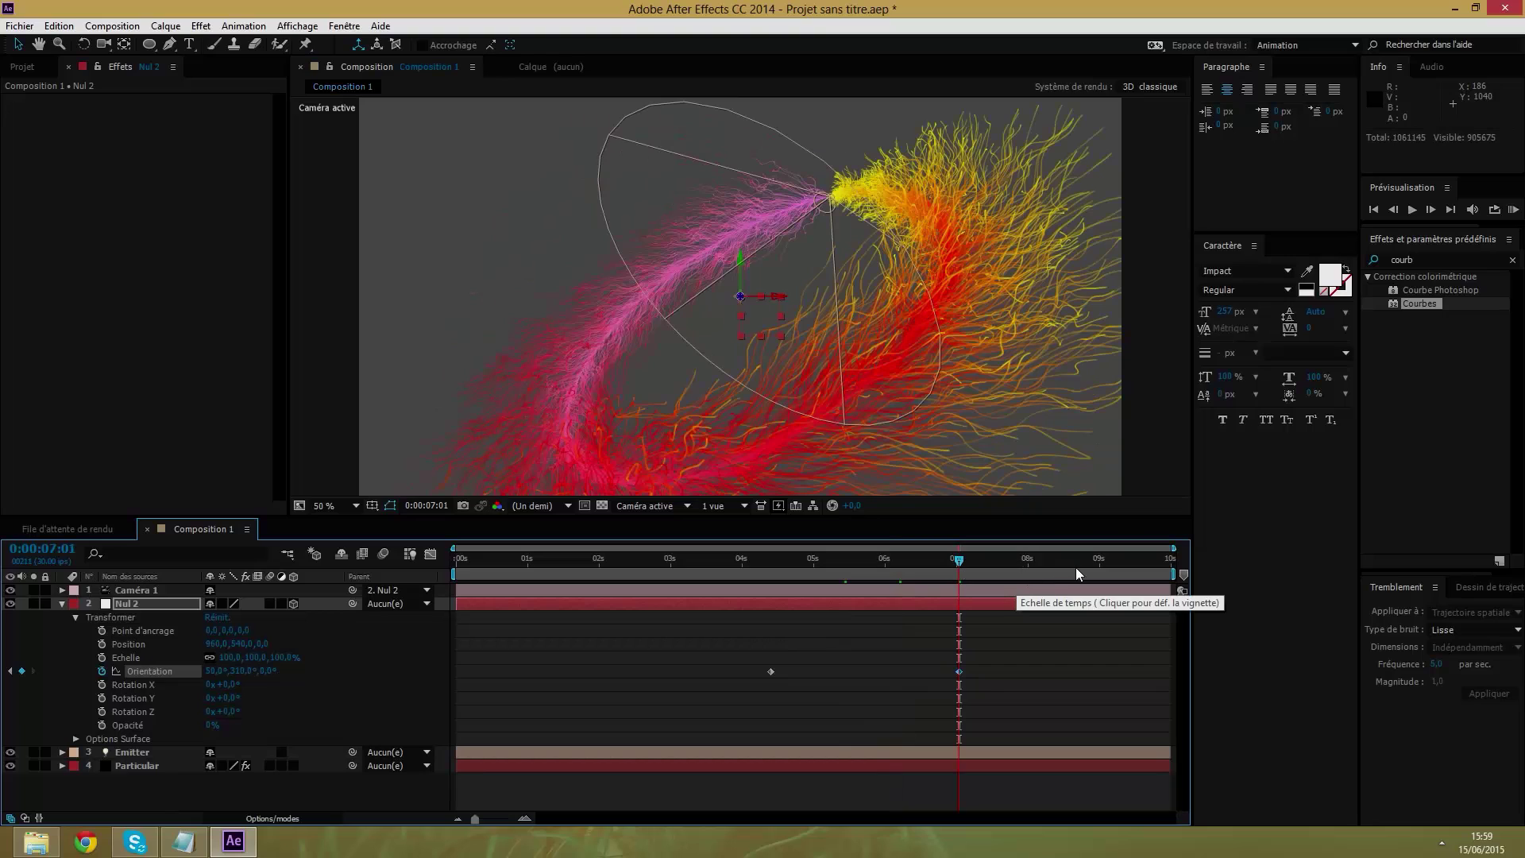
click(1174, 561)
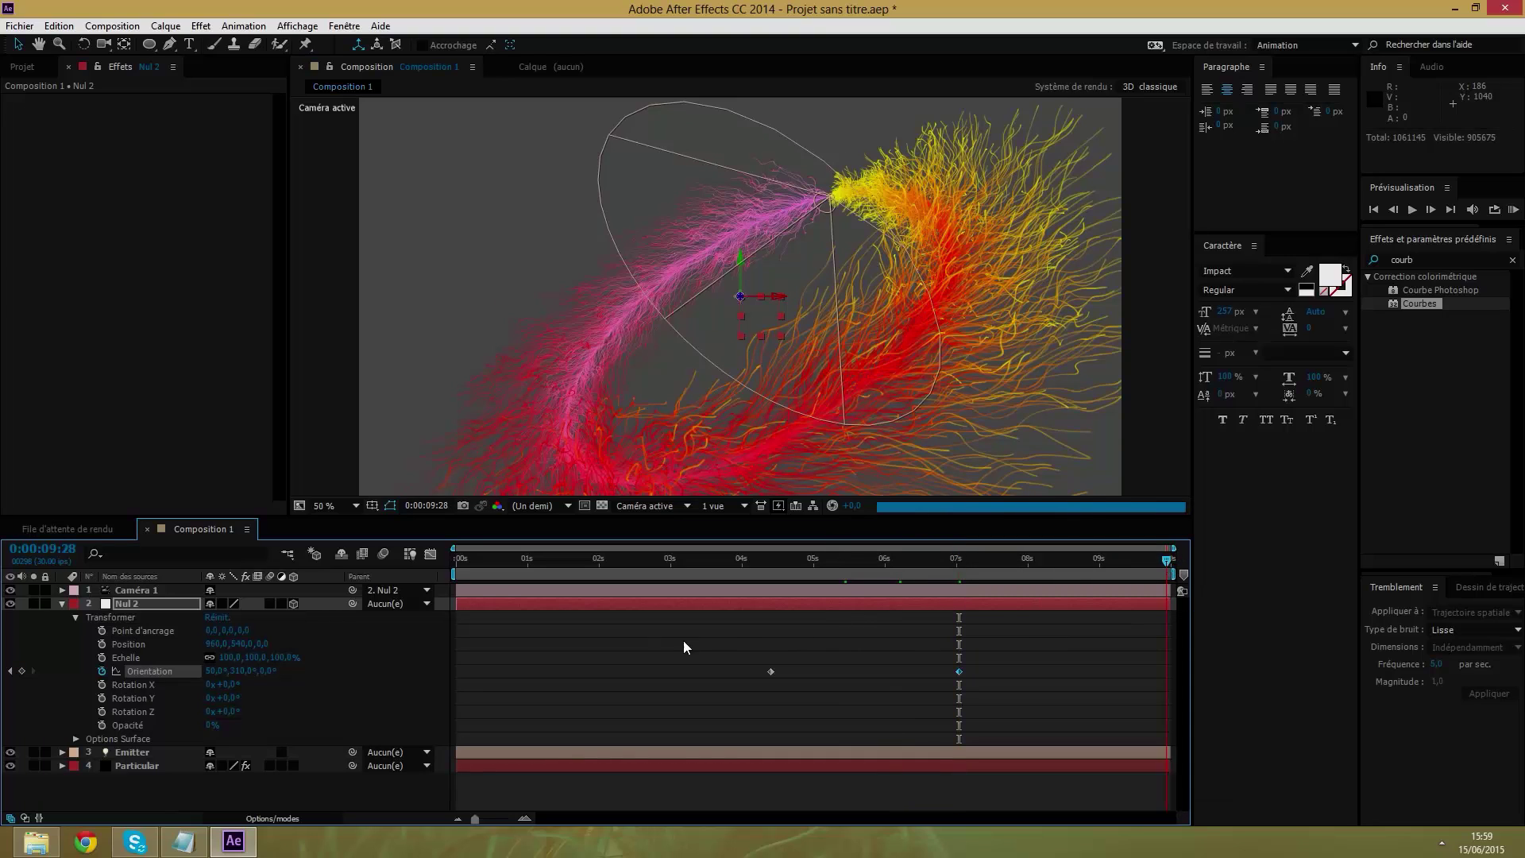
click(240, 670)
text(340)
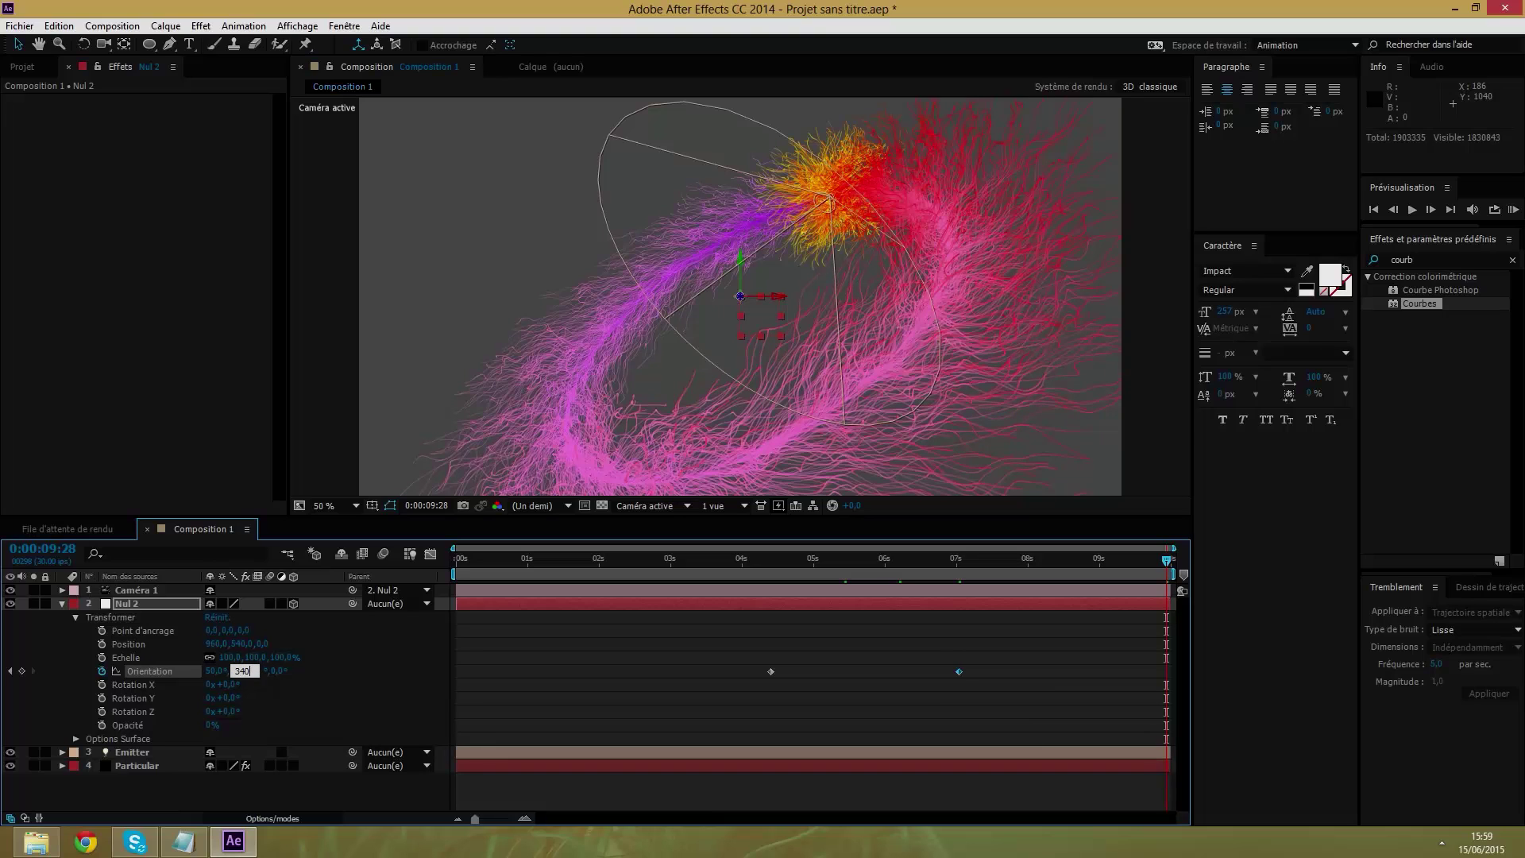
Key the null's end orientation at 0:00:09:28 as 60°, 340°, 0°.
key(Return)
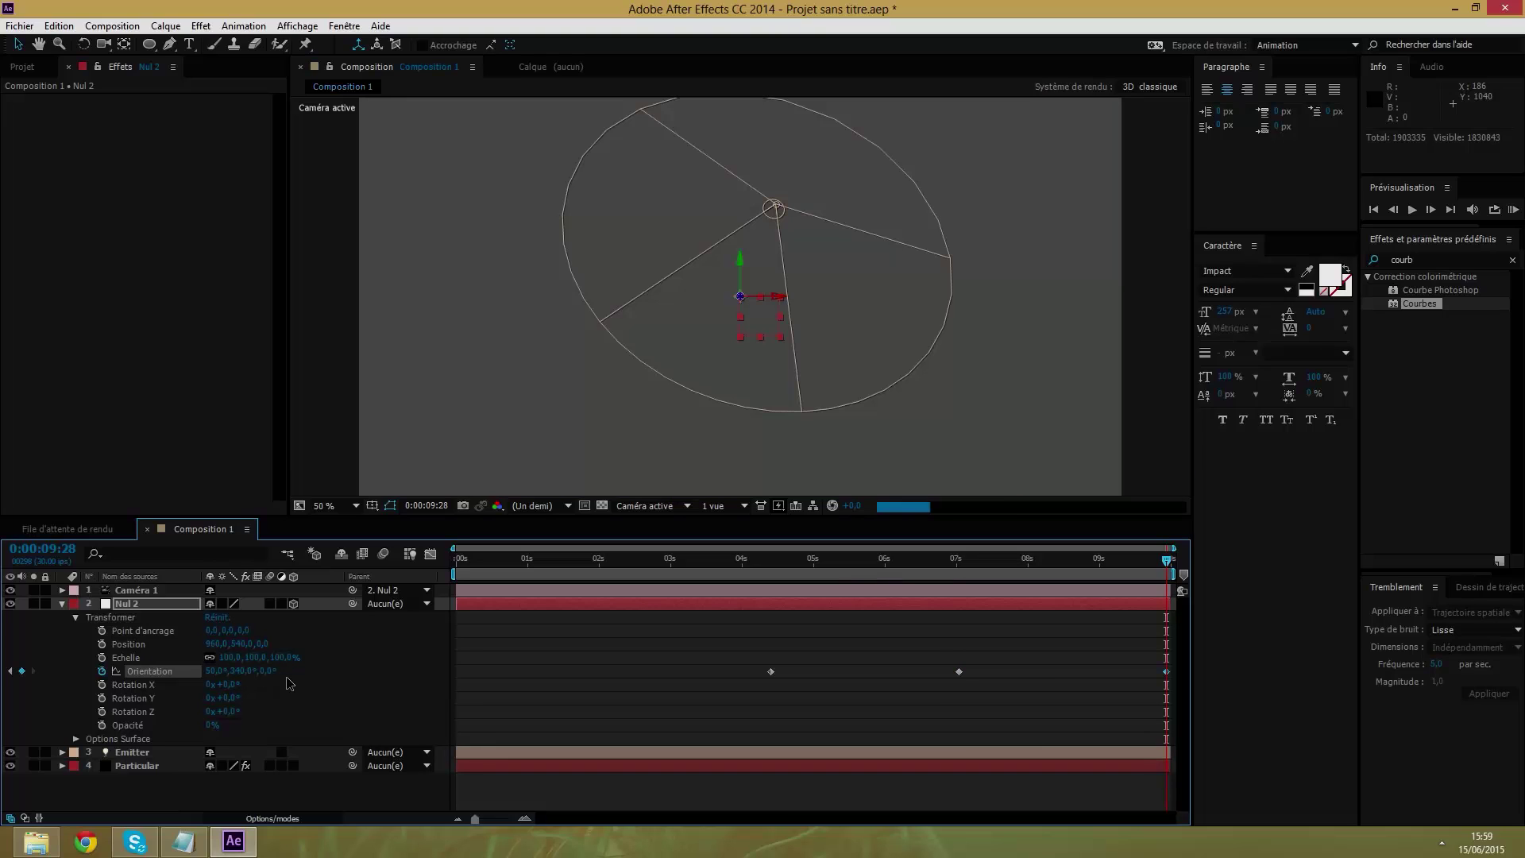
click(213, 671)
text(6)
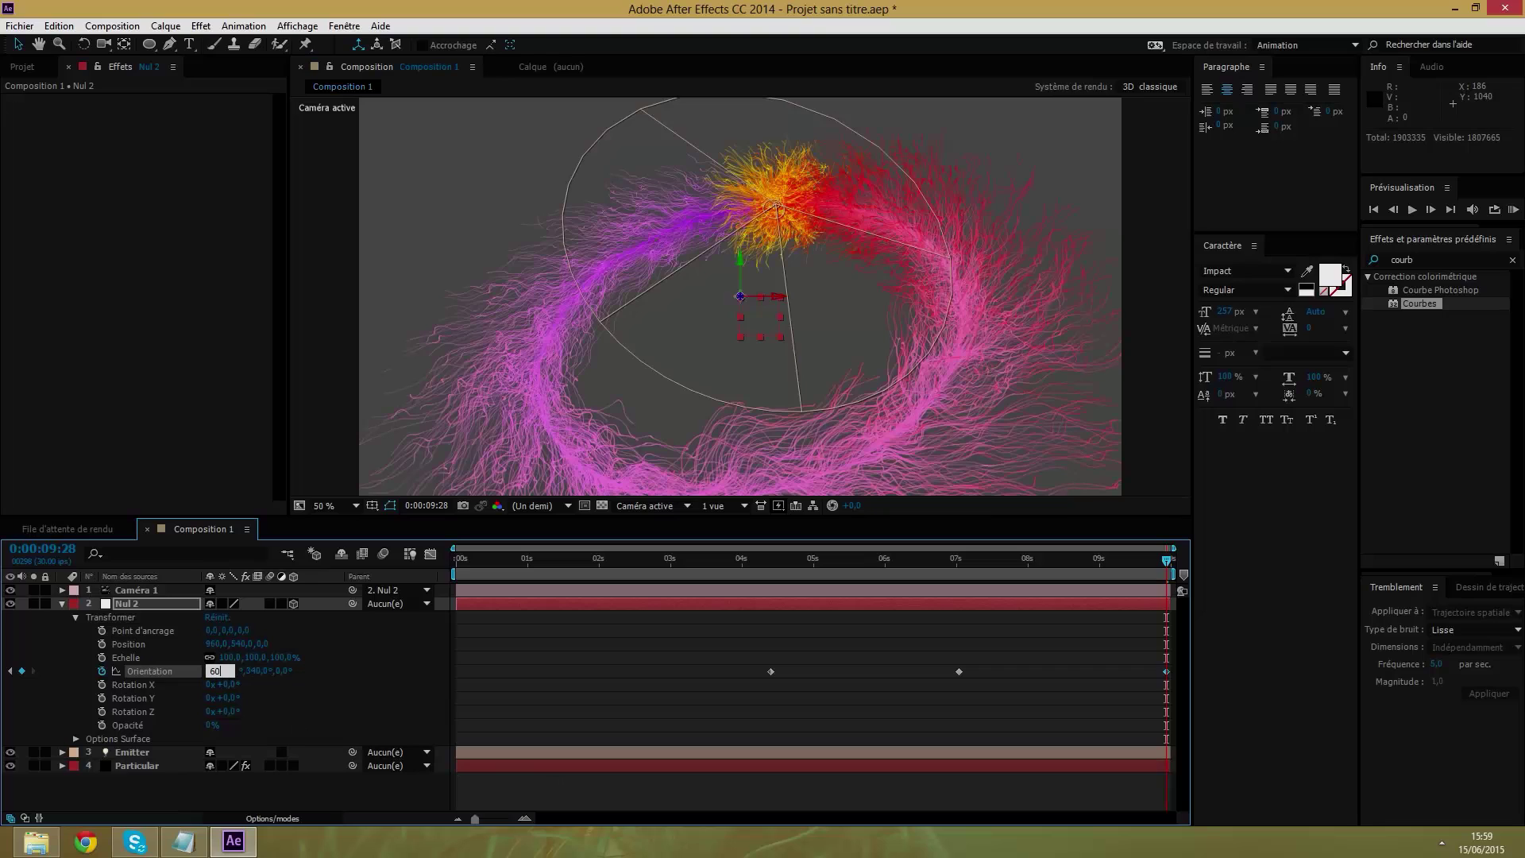
key(Return)
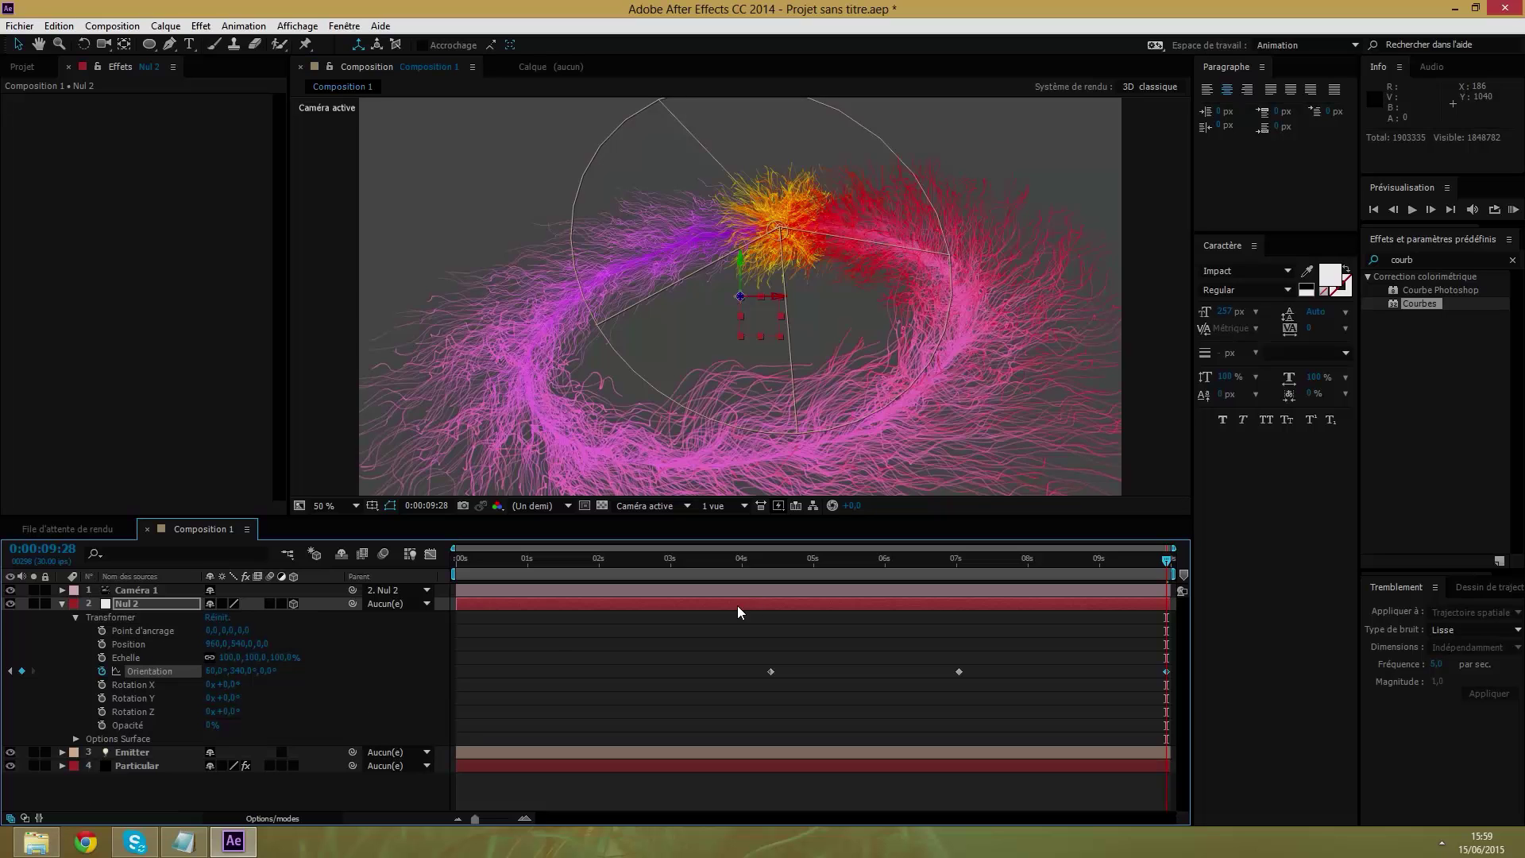
Apply Easy Ease (Lissage de vitesse) to all of Nul 2's Orientation keyframes and collapse the layer.
drag(745, 653, 1168, 671)
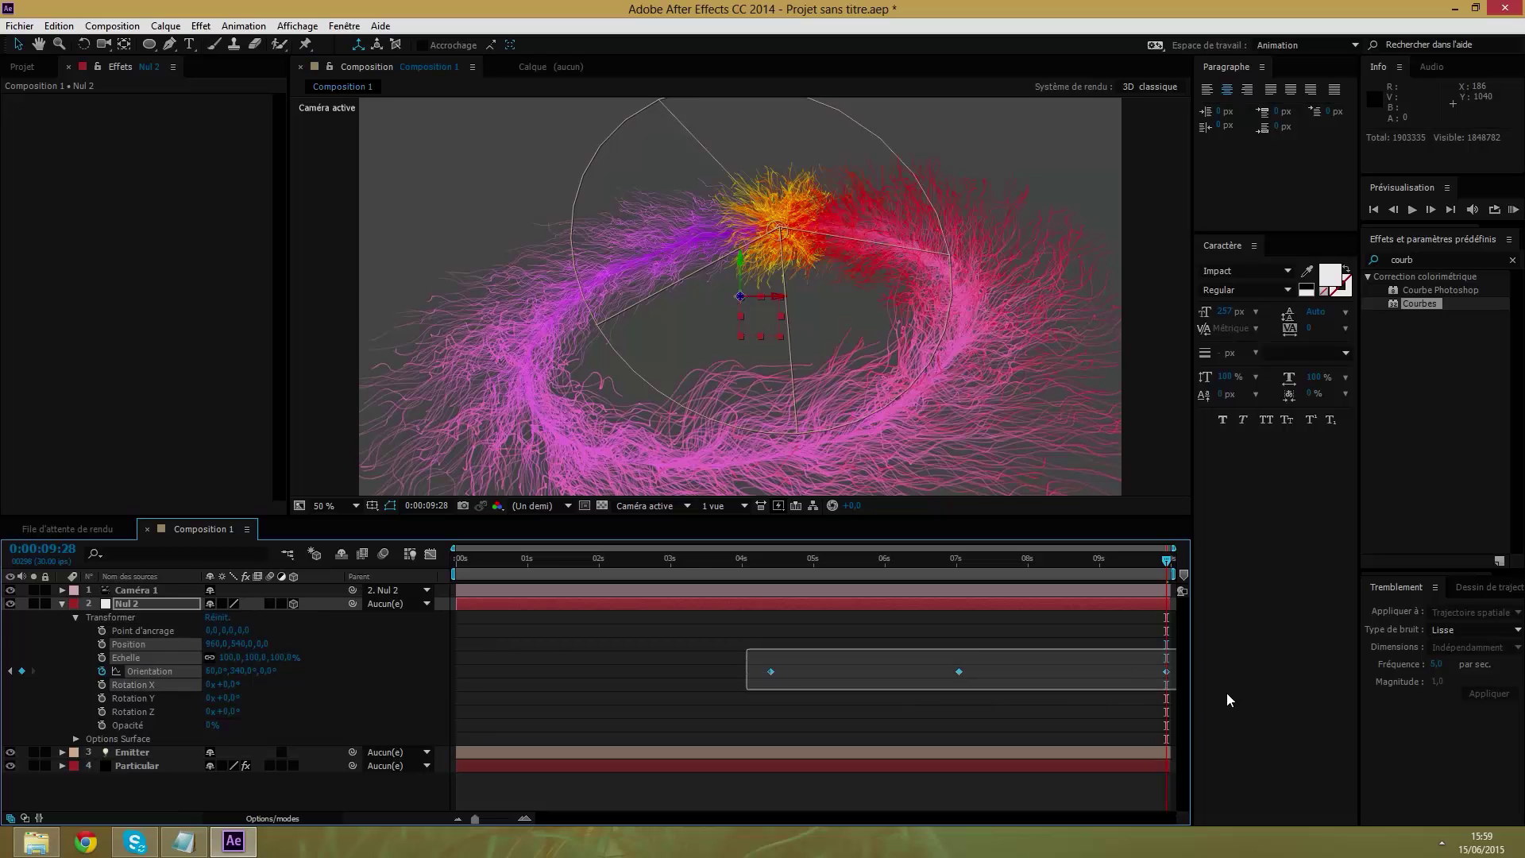
right_click(1168, 670)
mouse_move(1200, 660)
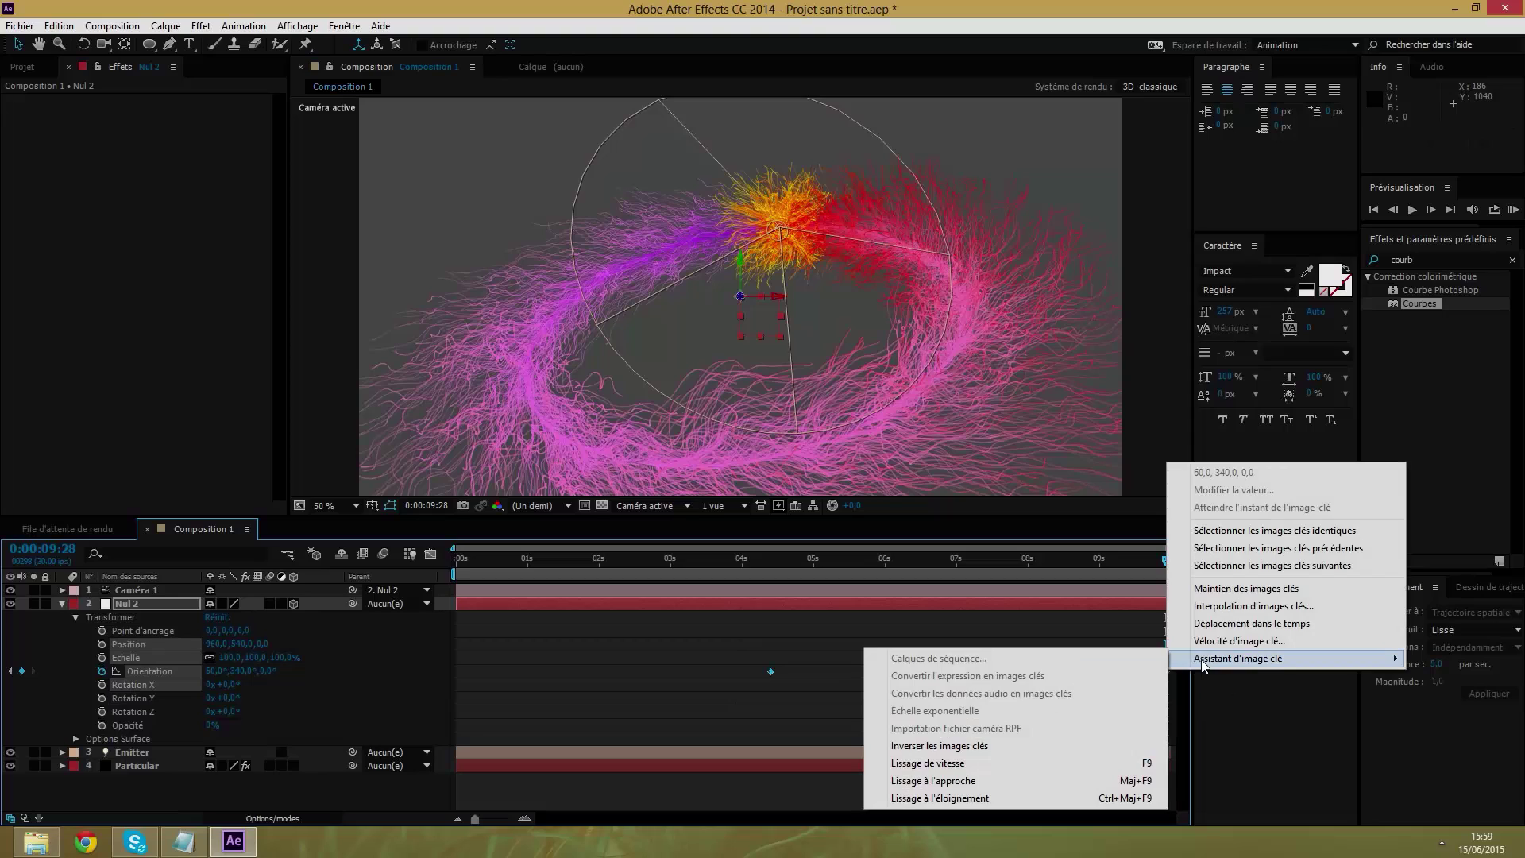
click(953, 747)
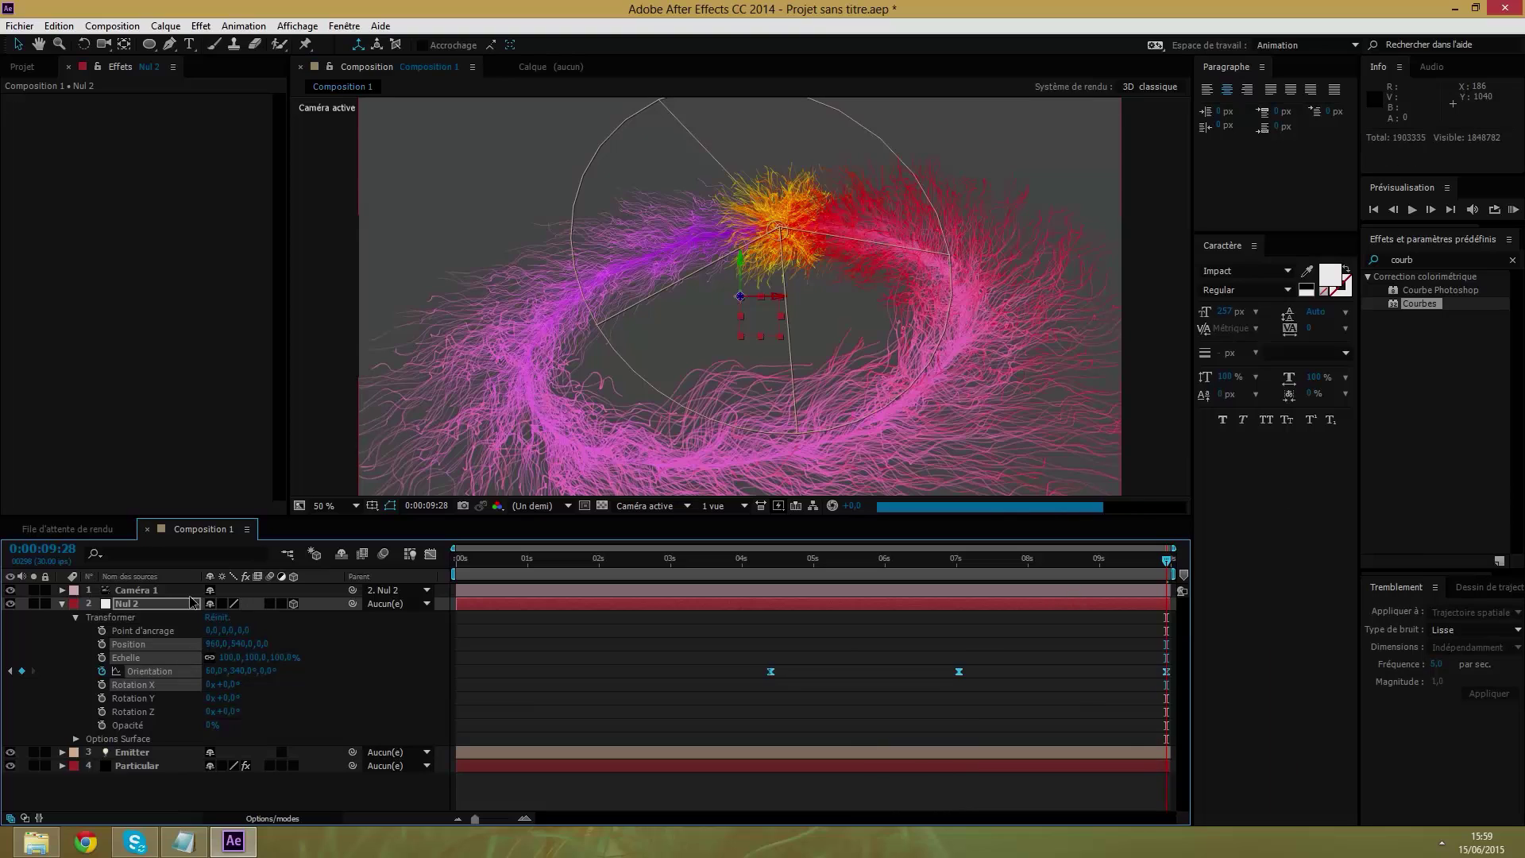
click(60, 604)
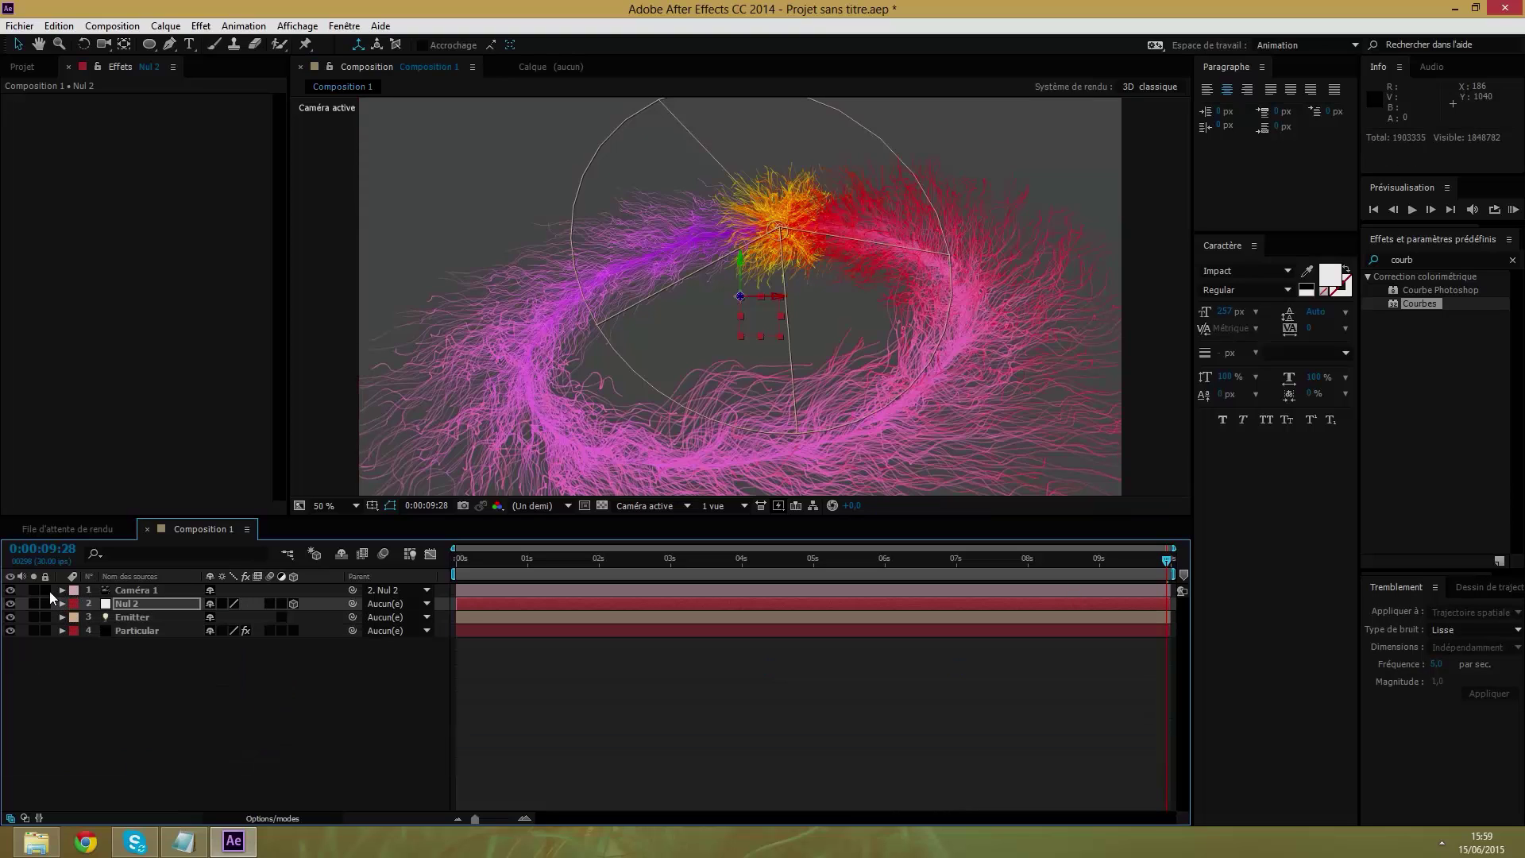
On the Particular layer, shift the red Color over Life stop later and the pink stop earlier.
mouse_move(141, 670)
mouse_down()
mouse_move(159, 588)
mouse_move(160, 629)
mouse_up()
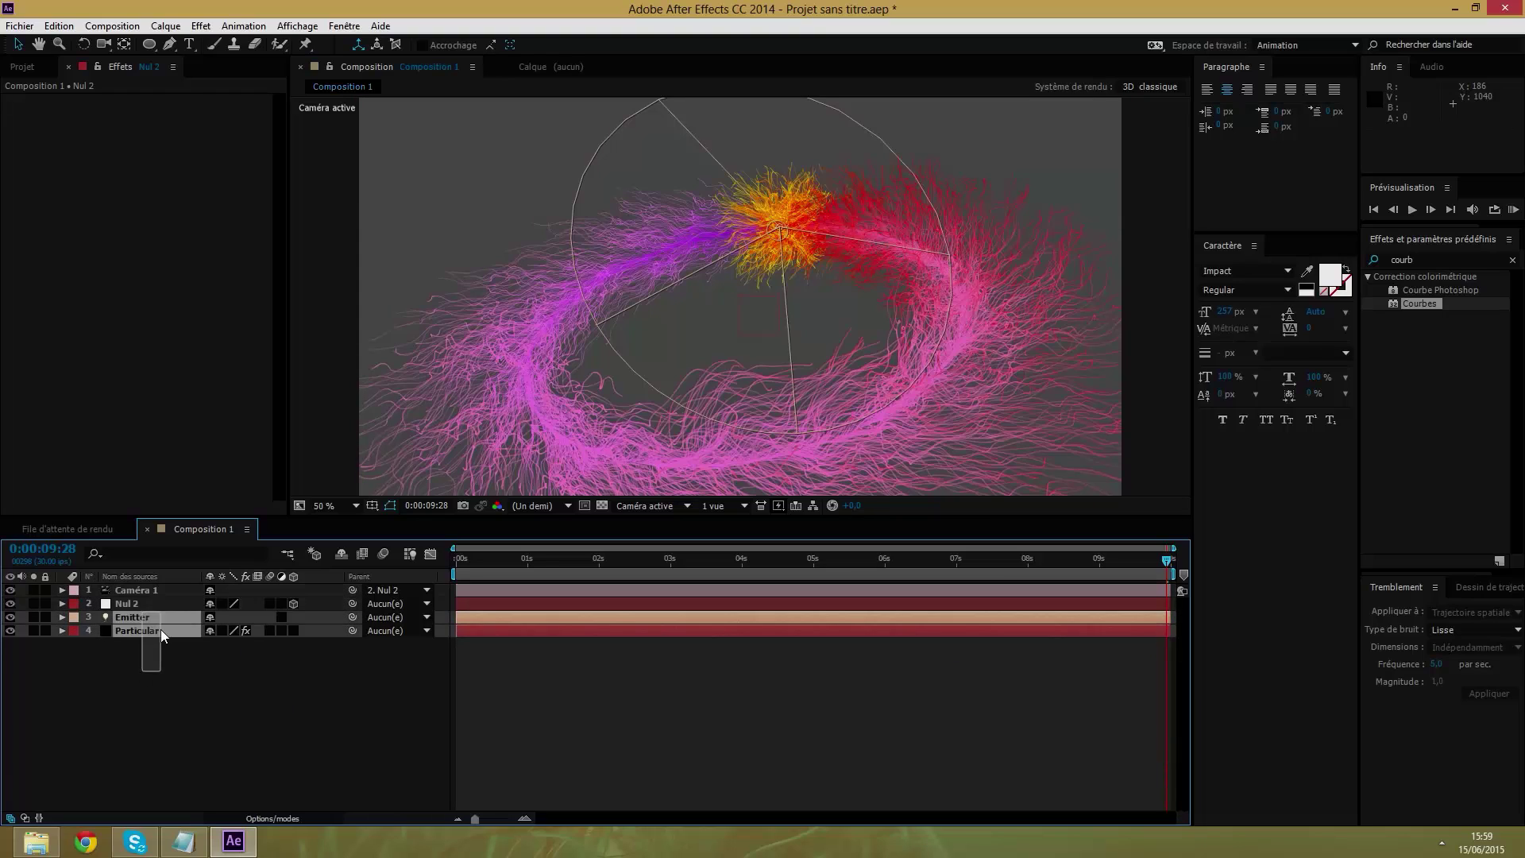
click(138, 627)
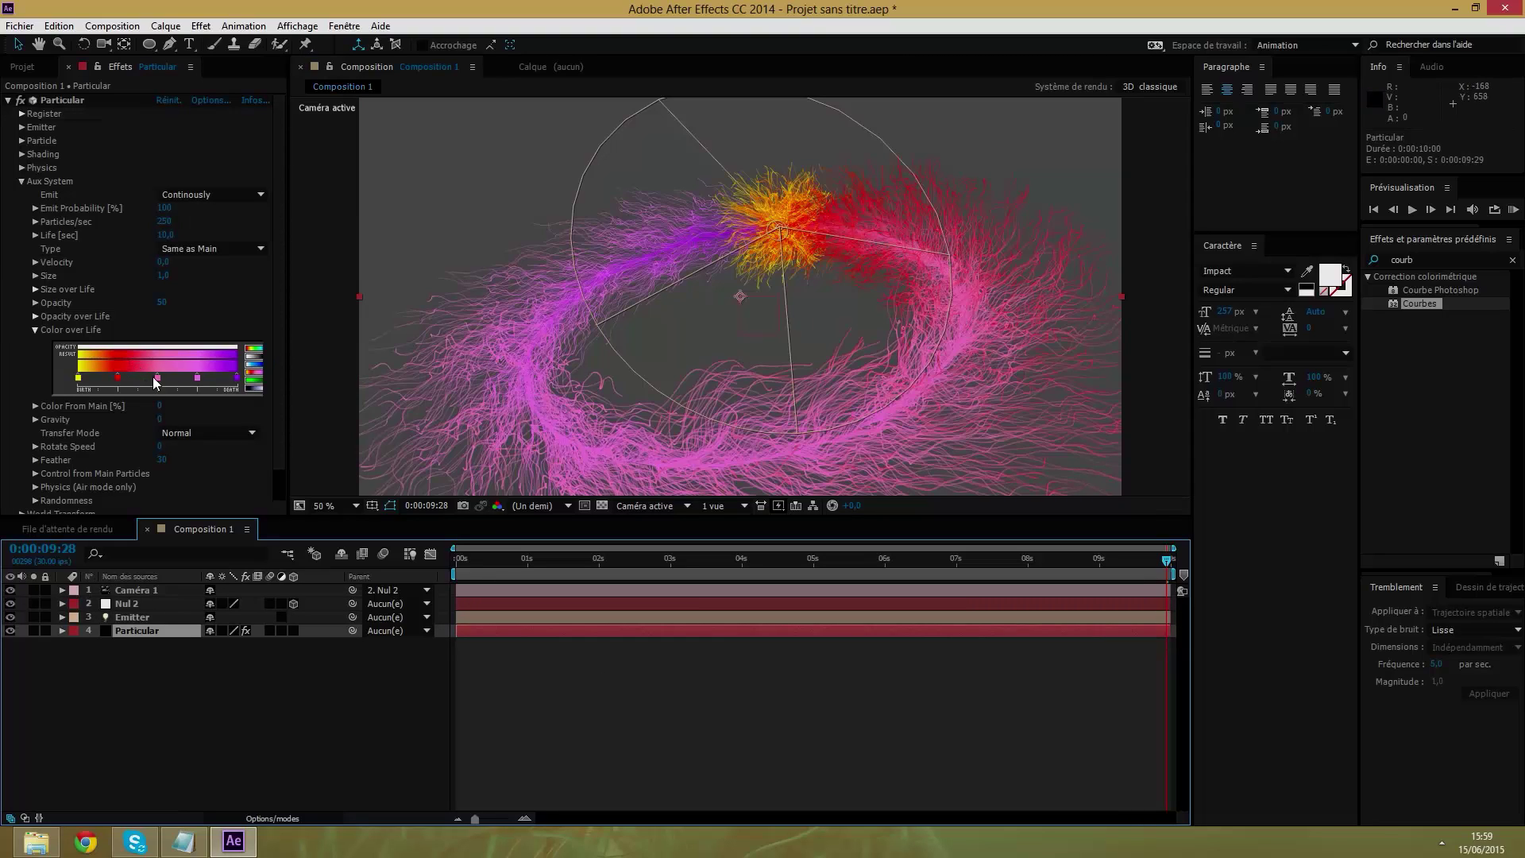
drag(120, 377, 129, 380)
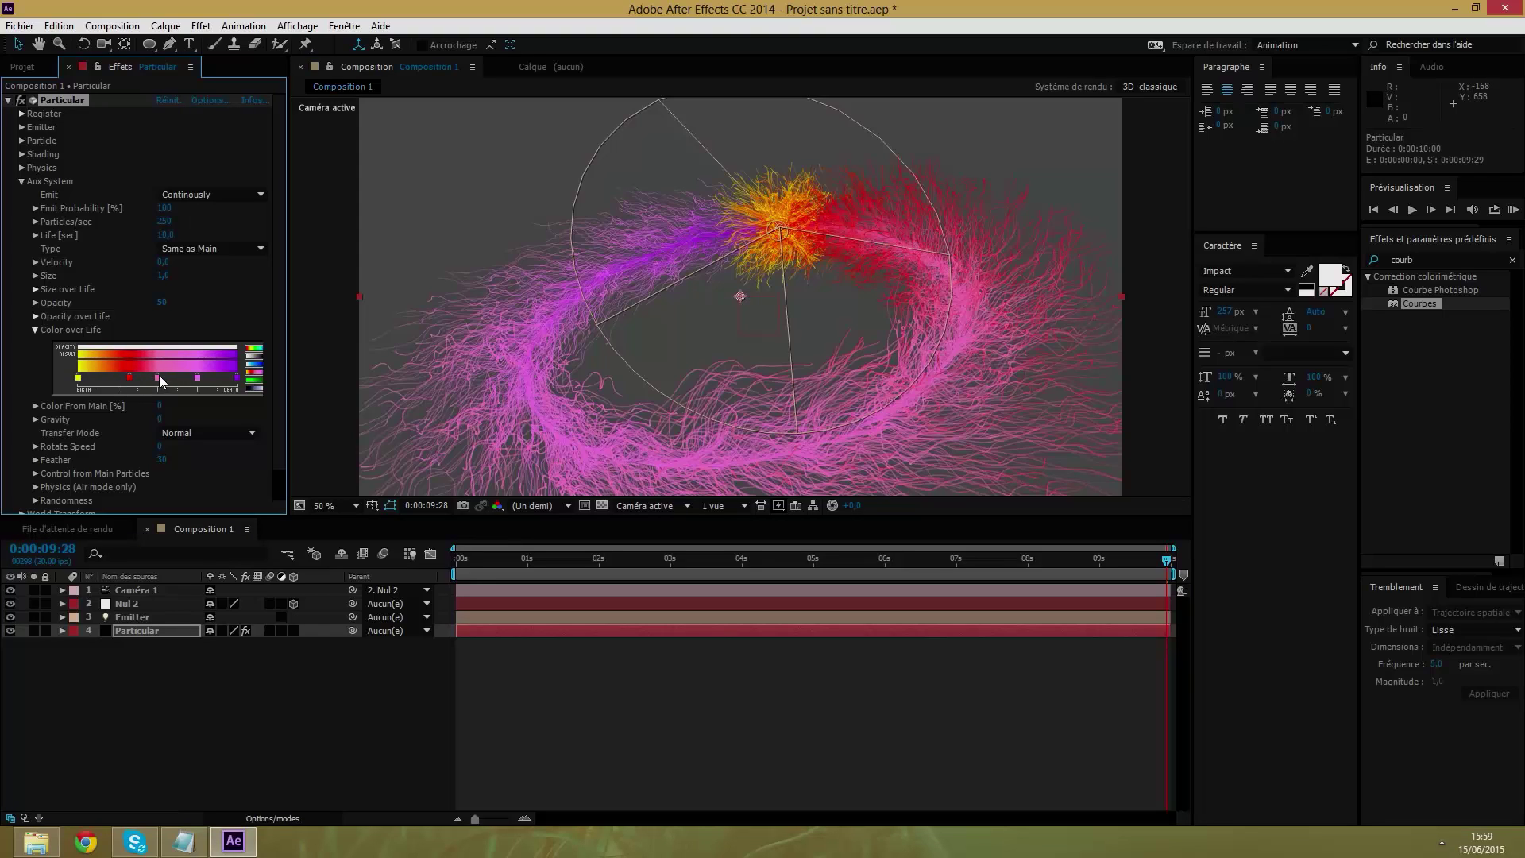
drag(195, 380, 187, 382)
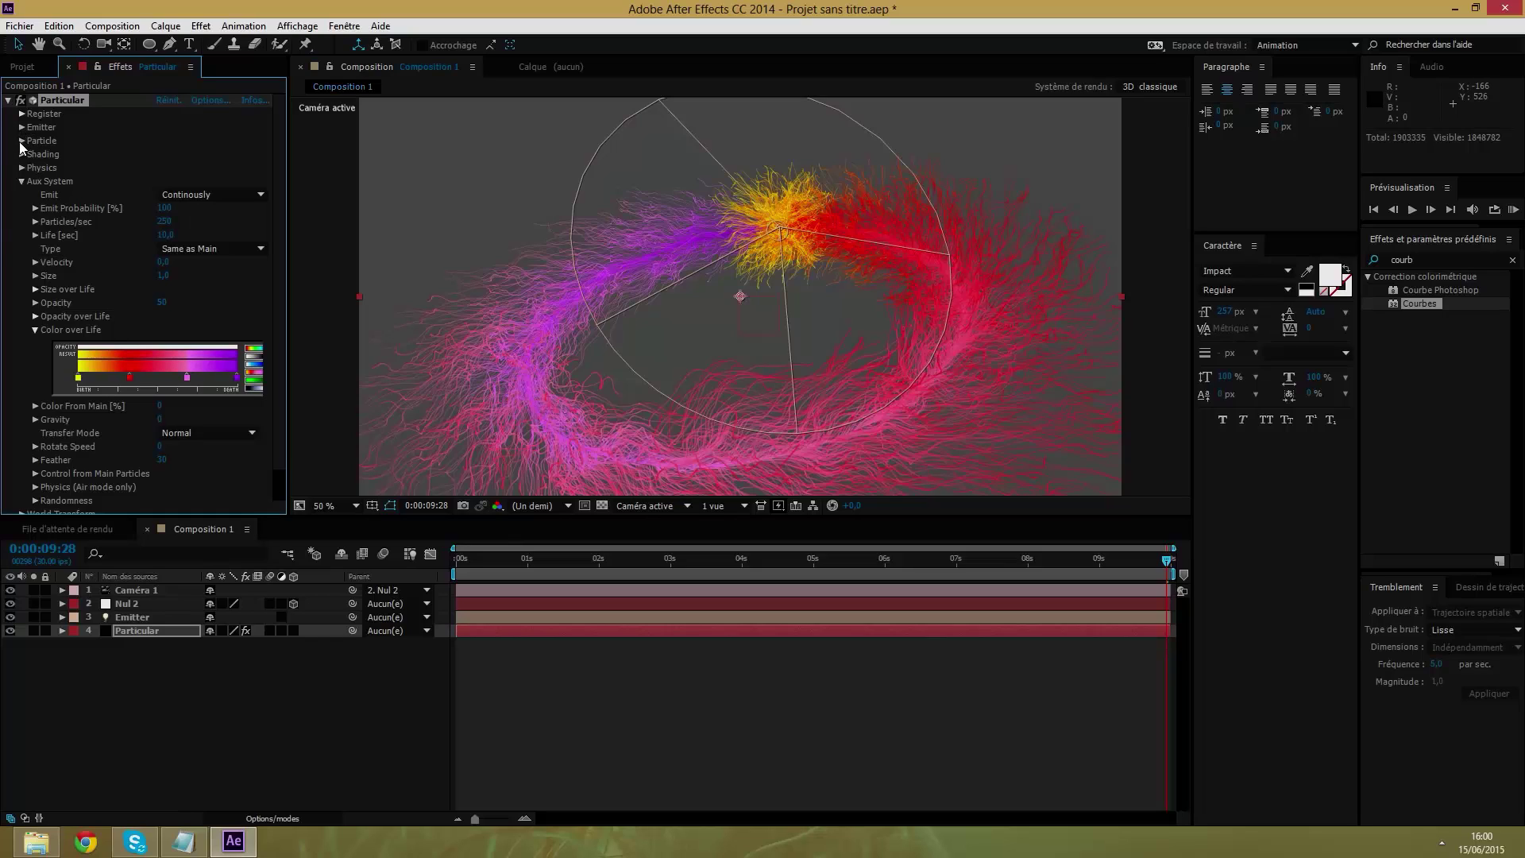
Try auxiliary particle Life values of 2, 5 and 7 seconds, settling on 8 seconds.
click(165, 235)
text(2)
key(Return)
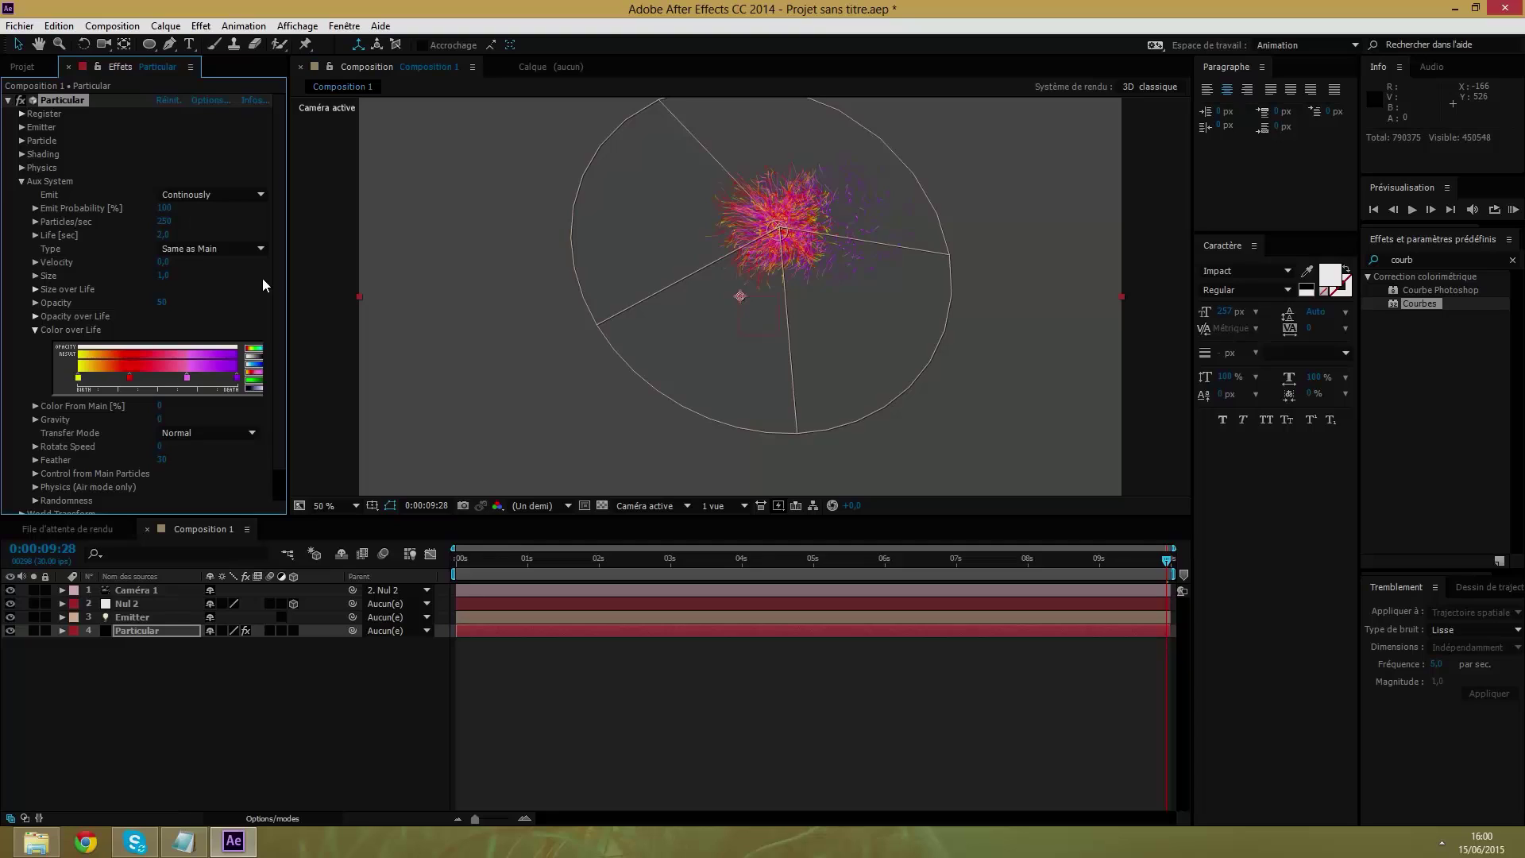
click(164, 235)
text(5)
key(Return)
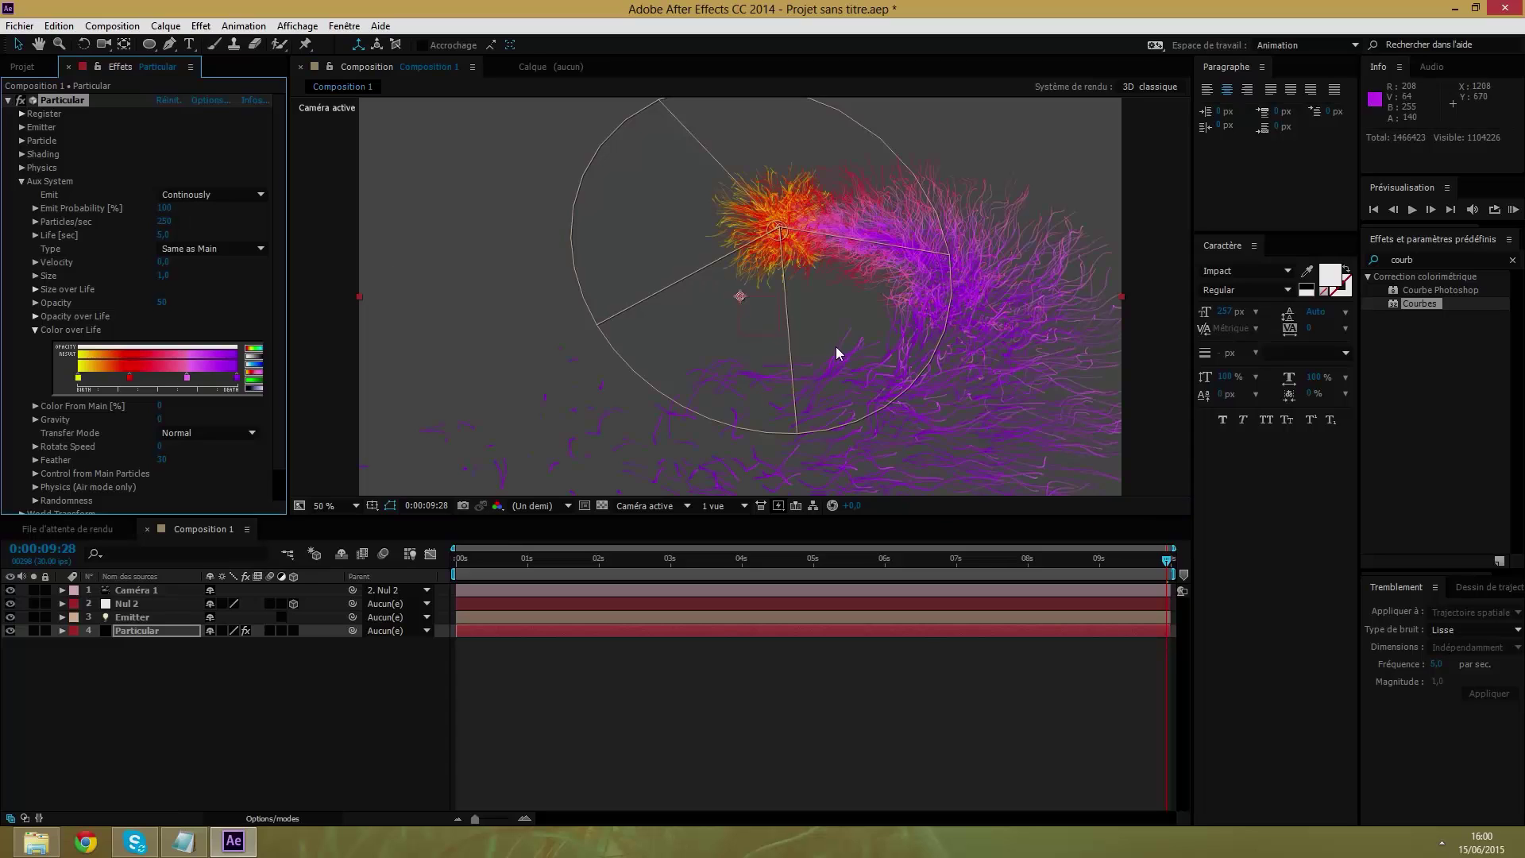
click(162, 236)
text(7)
key(Return)
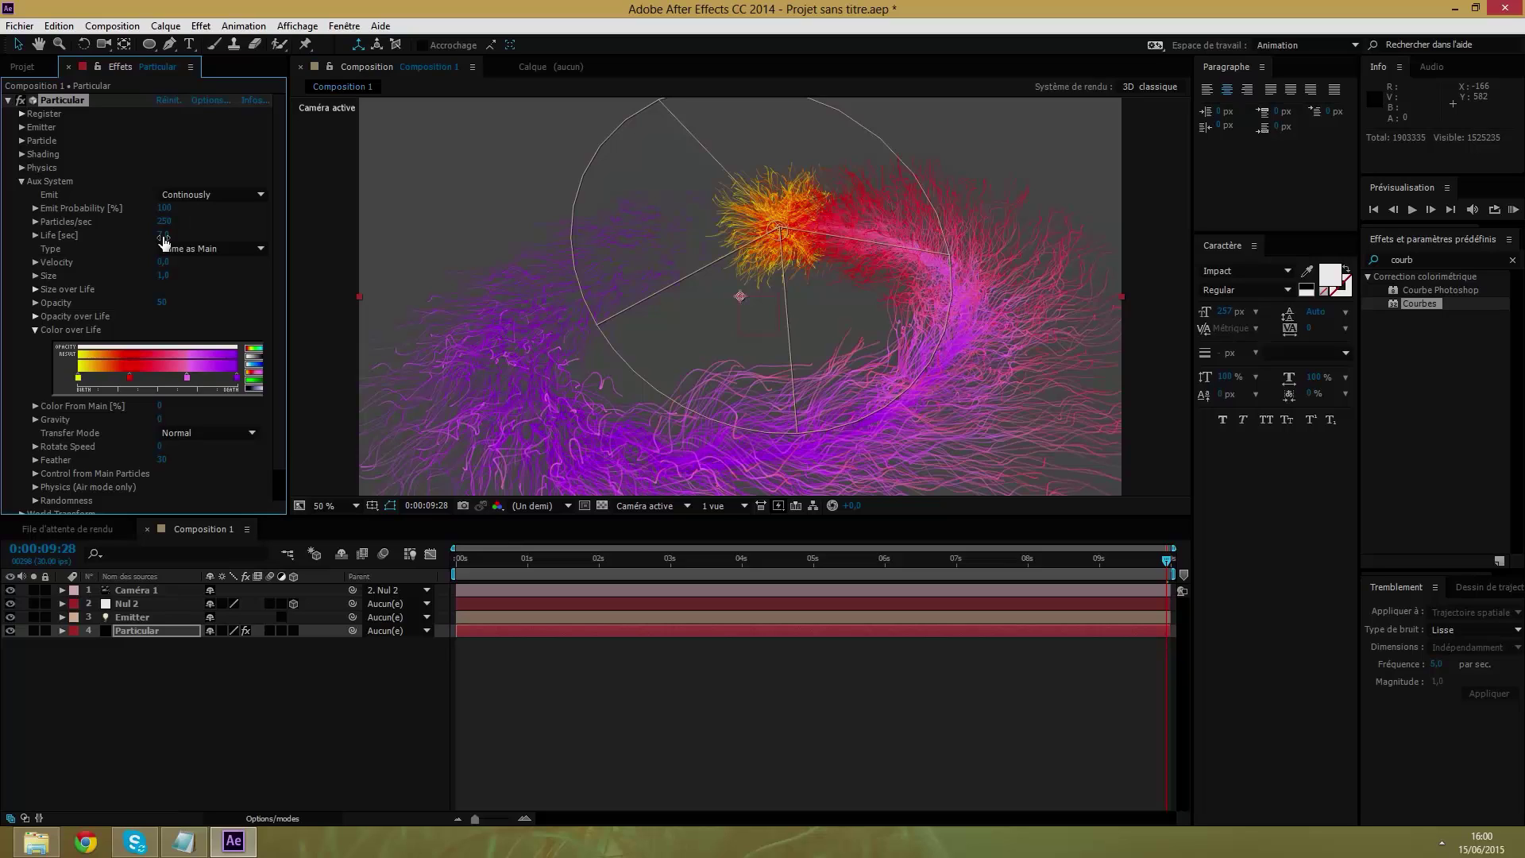
click(163, 236)
key(BackSpace)
text(8)
key(Return)
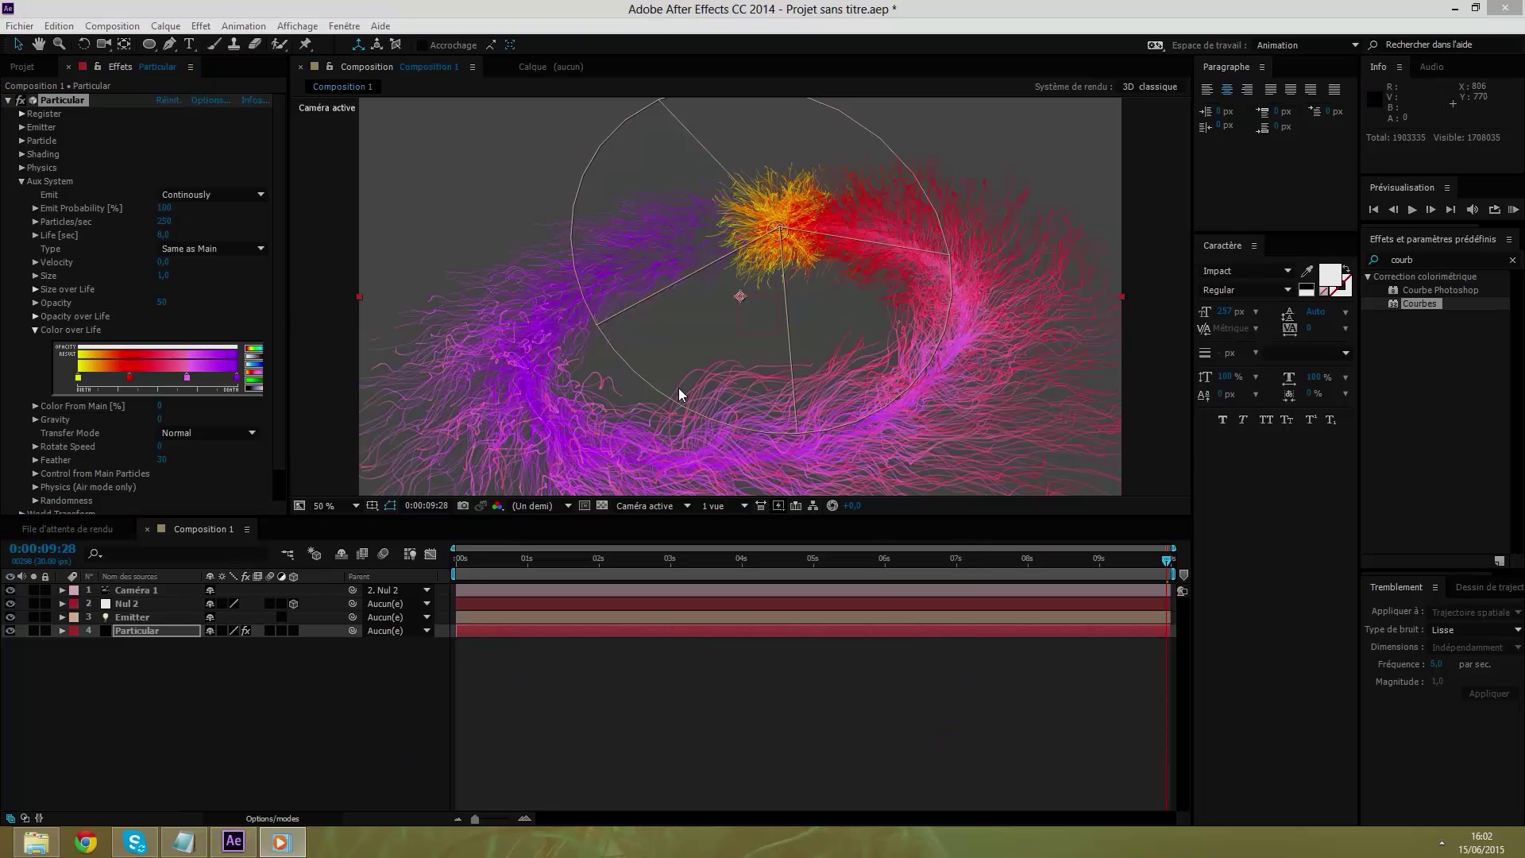
click(72, 262)
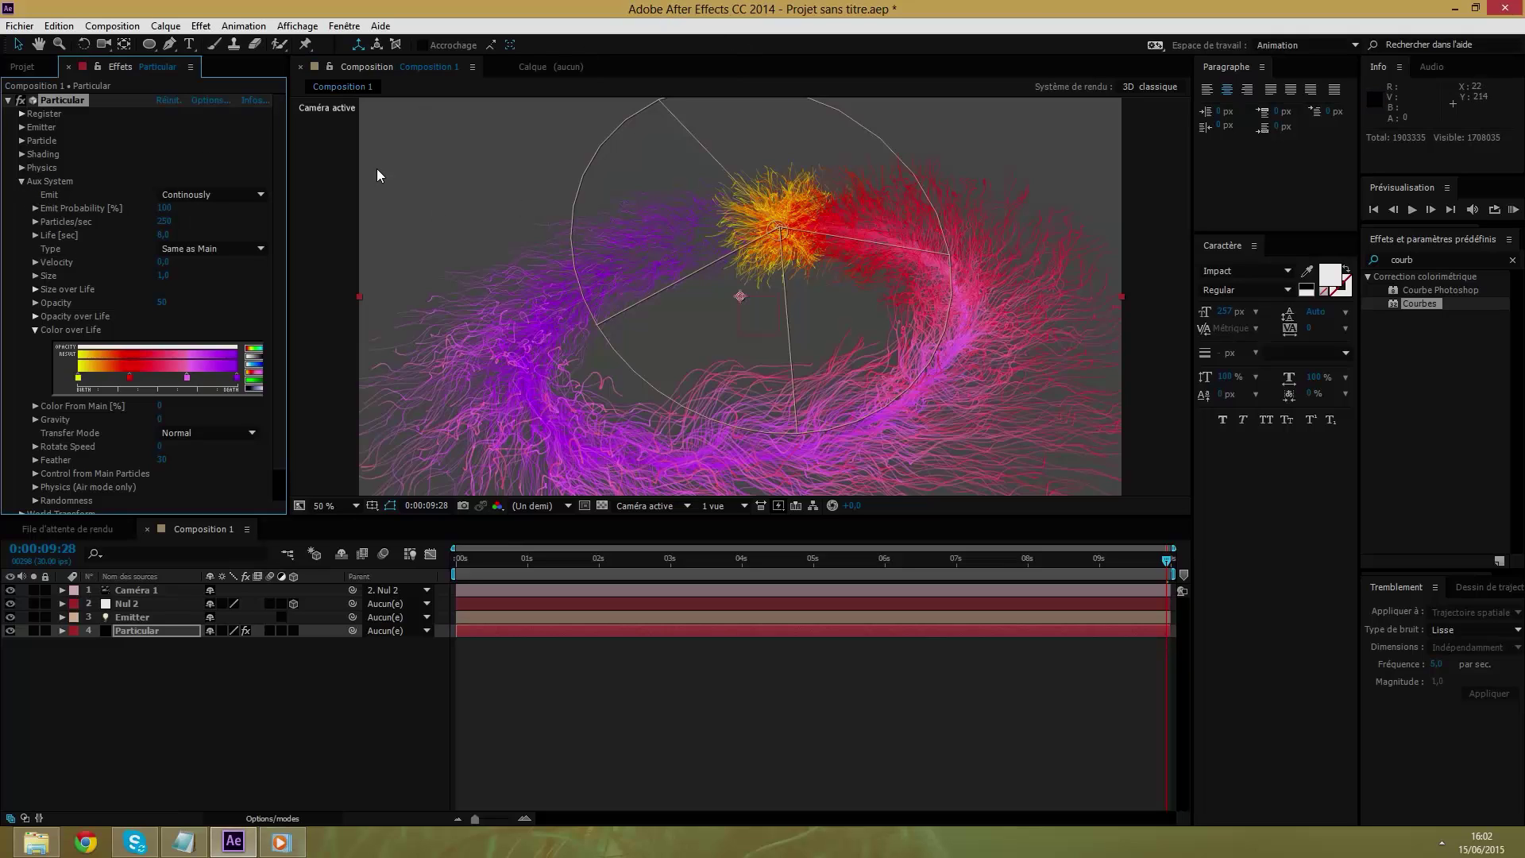
Show Particular's Physics settings and check the trails at 4:25, 5:29 and 6:13.
click(22, 167)
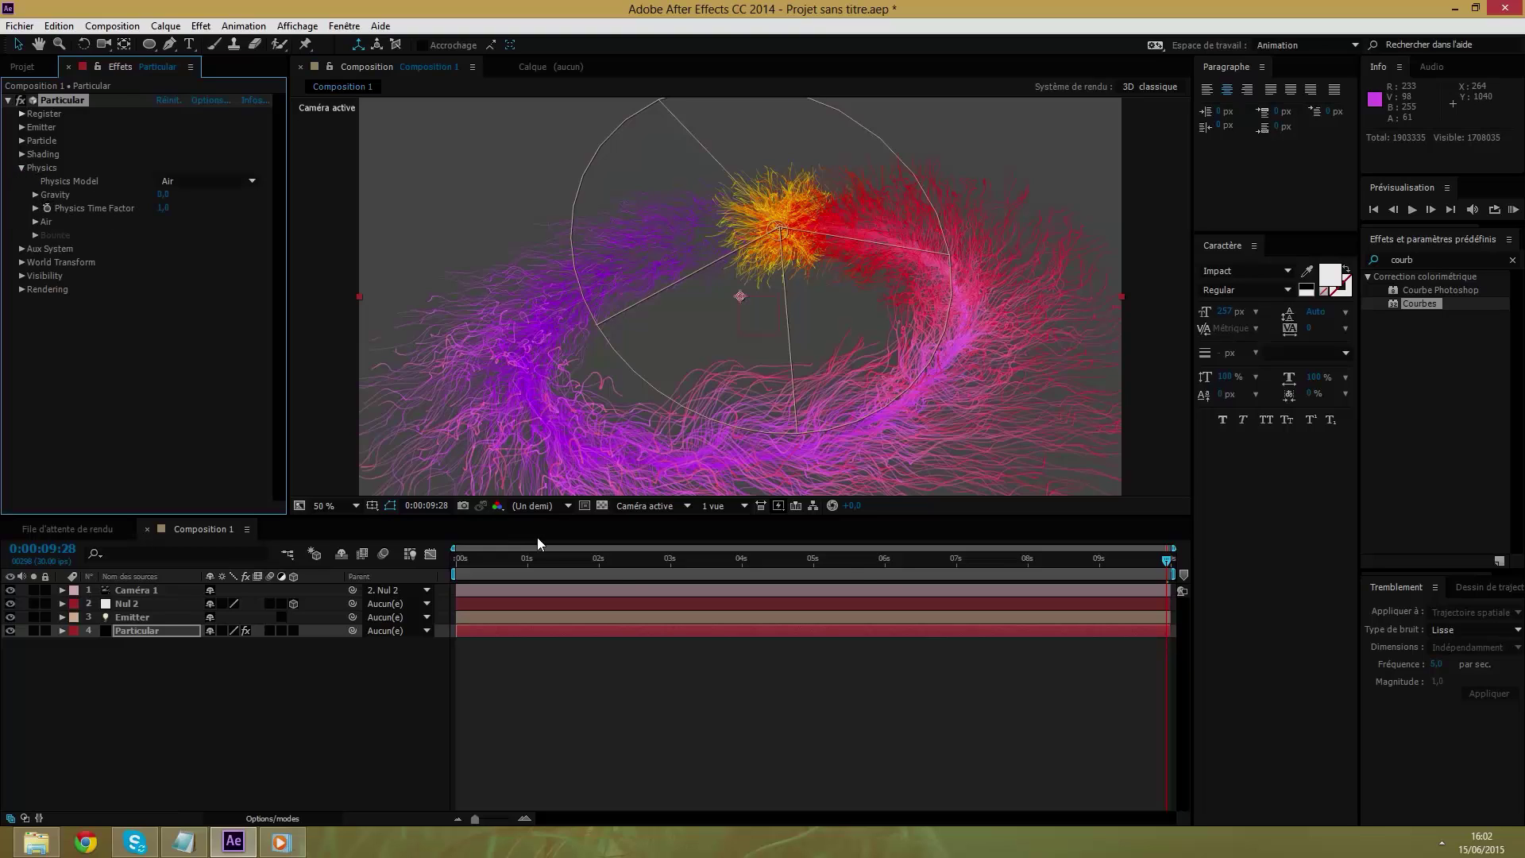
click(803, 577)
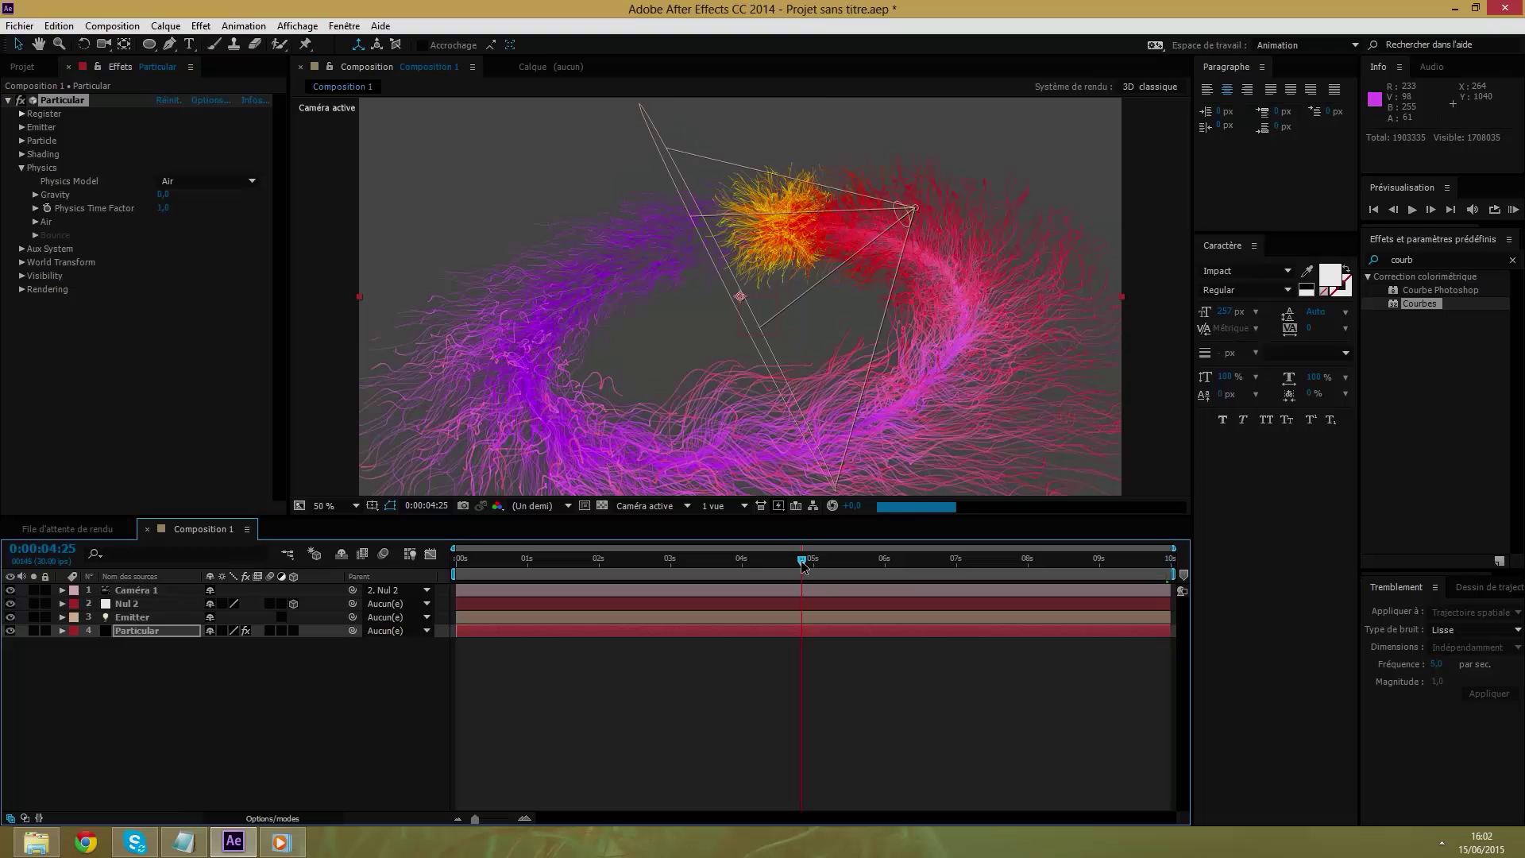
click(883, 560)
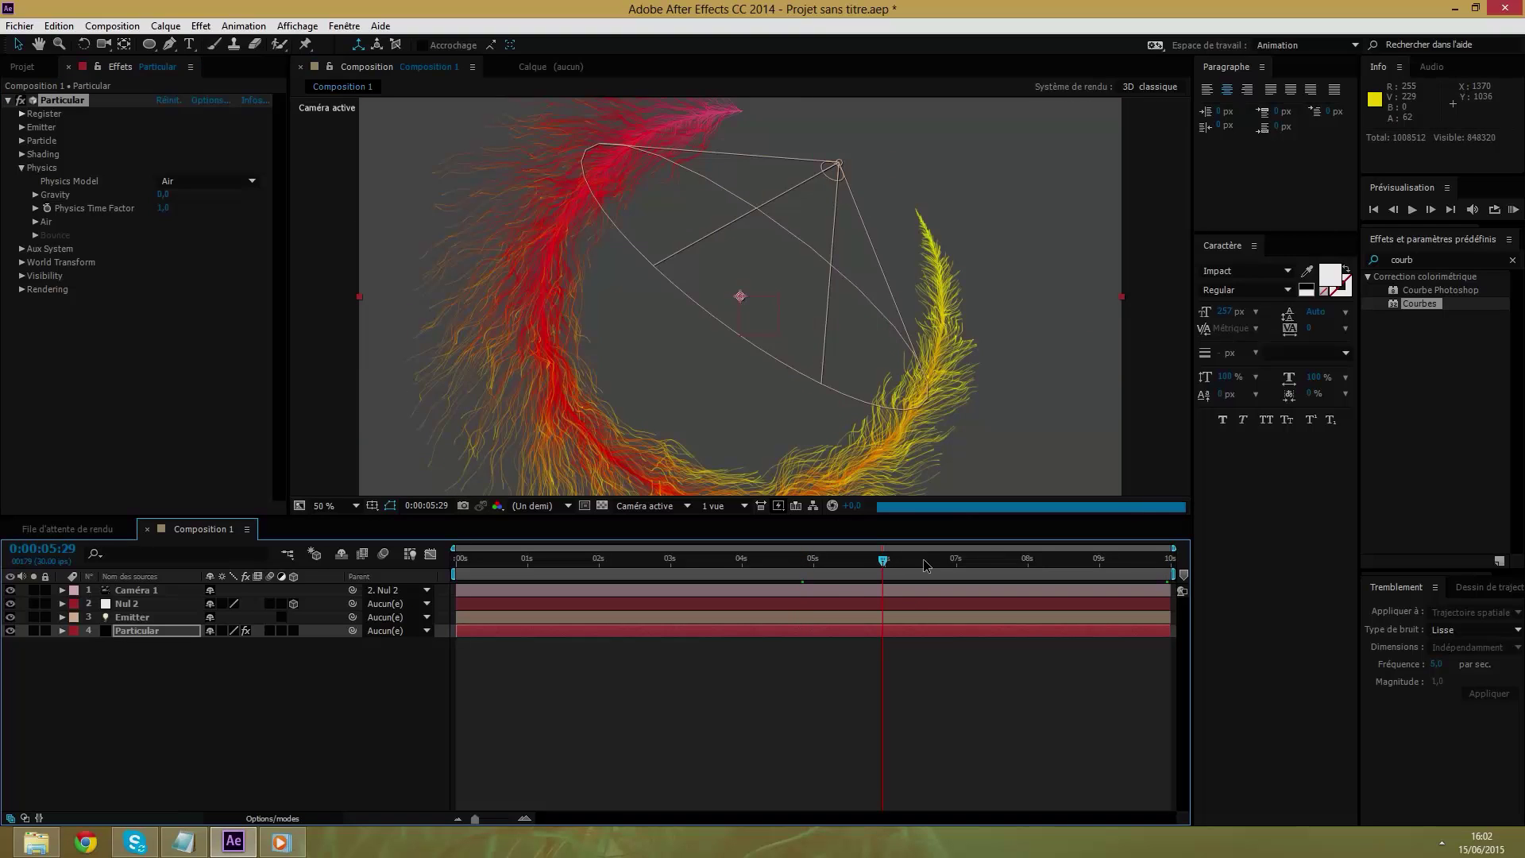
click(917, 560)
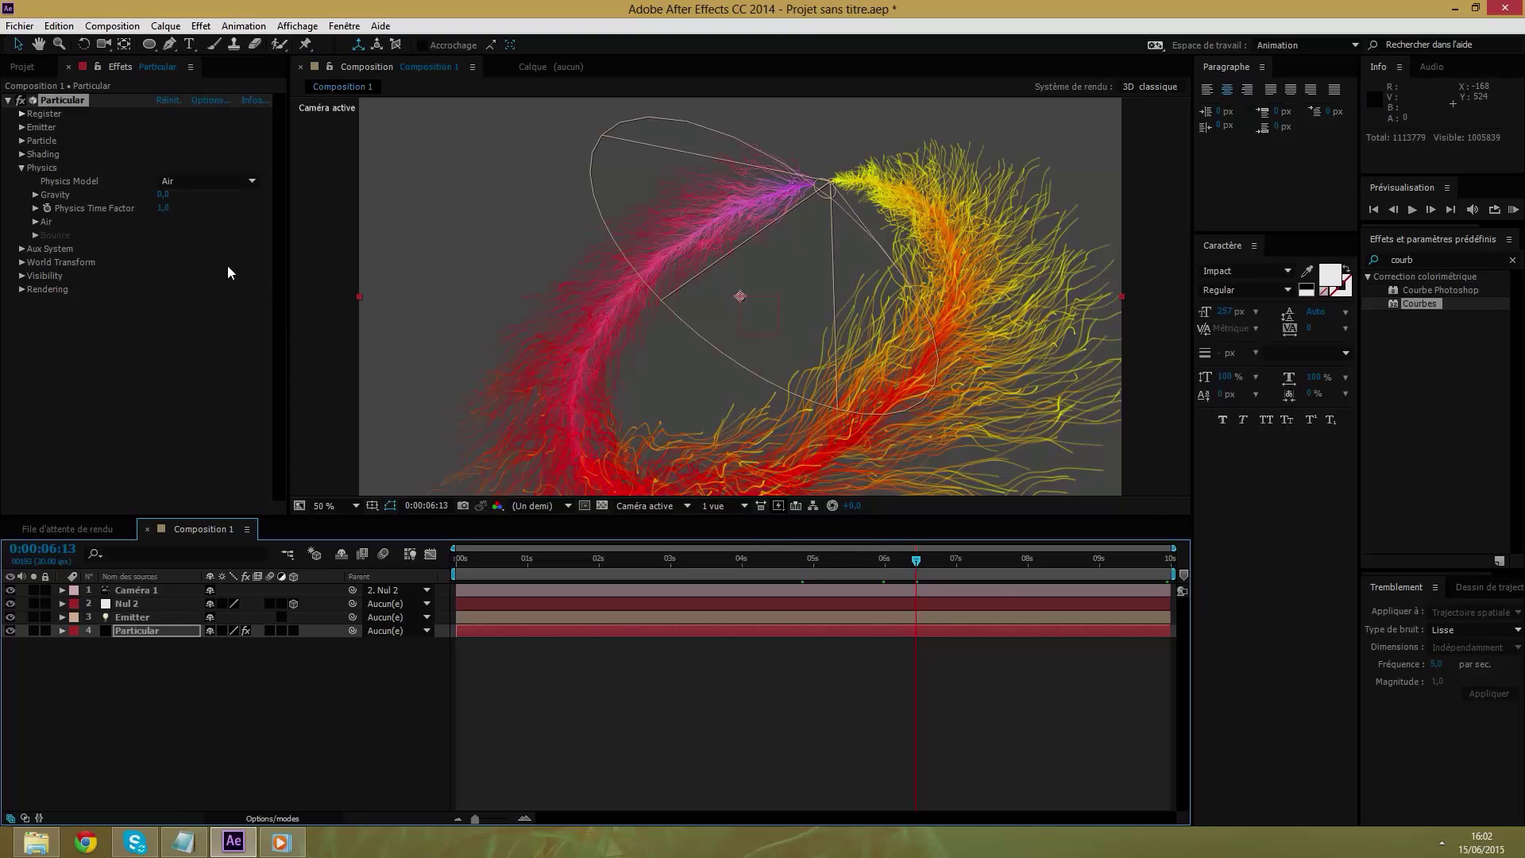
Set Physics Time Factor to 0 and view the frozen ring at 0:00:09:14.
click(45, 209)
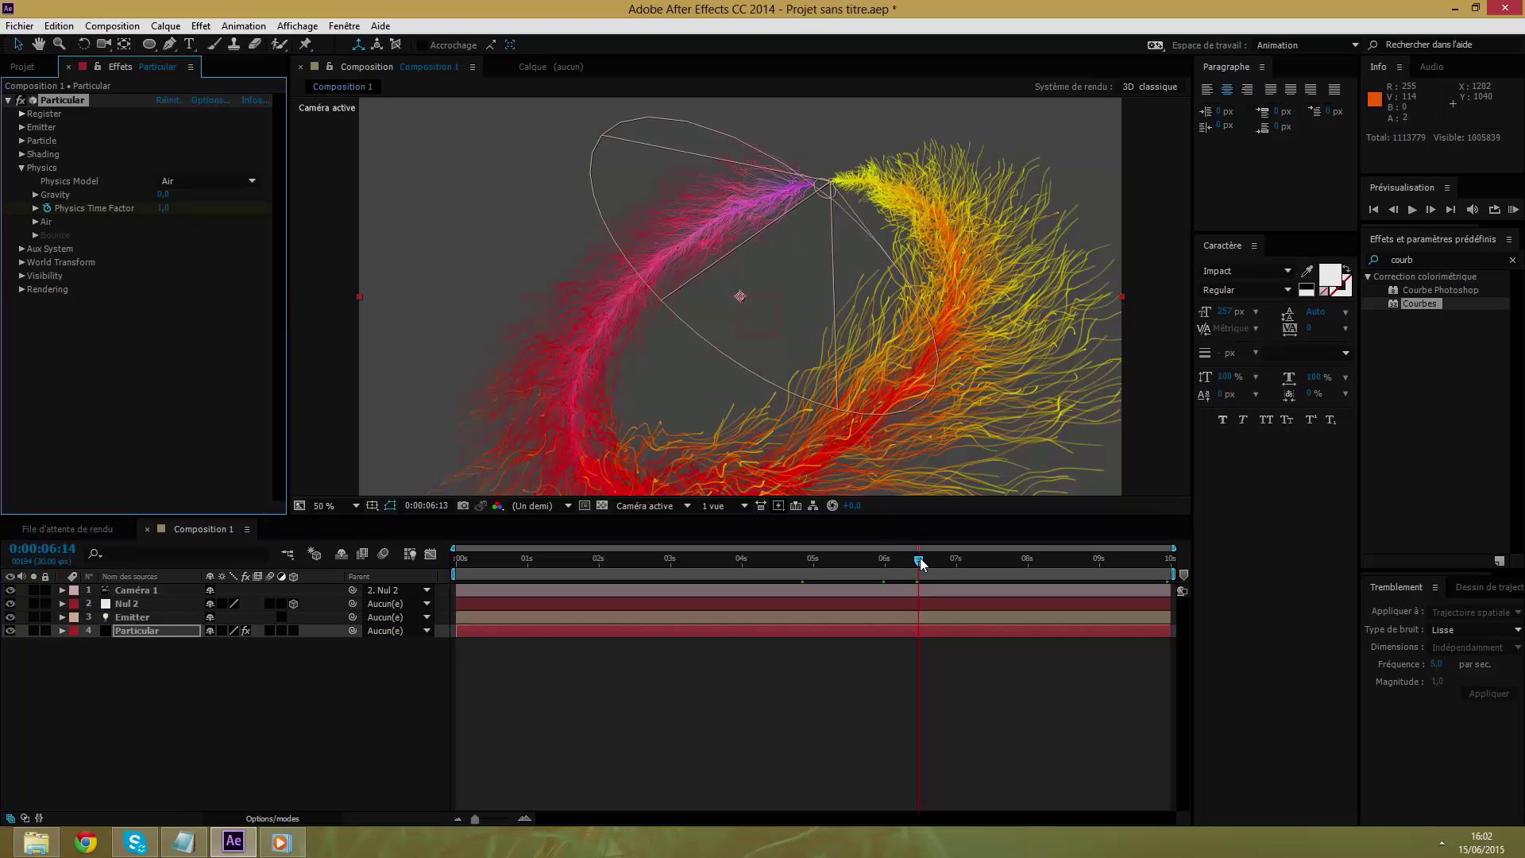
drag(917, 561, 924, 560)
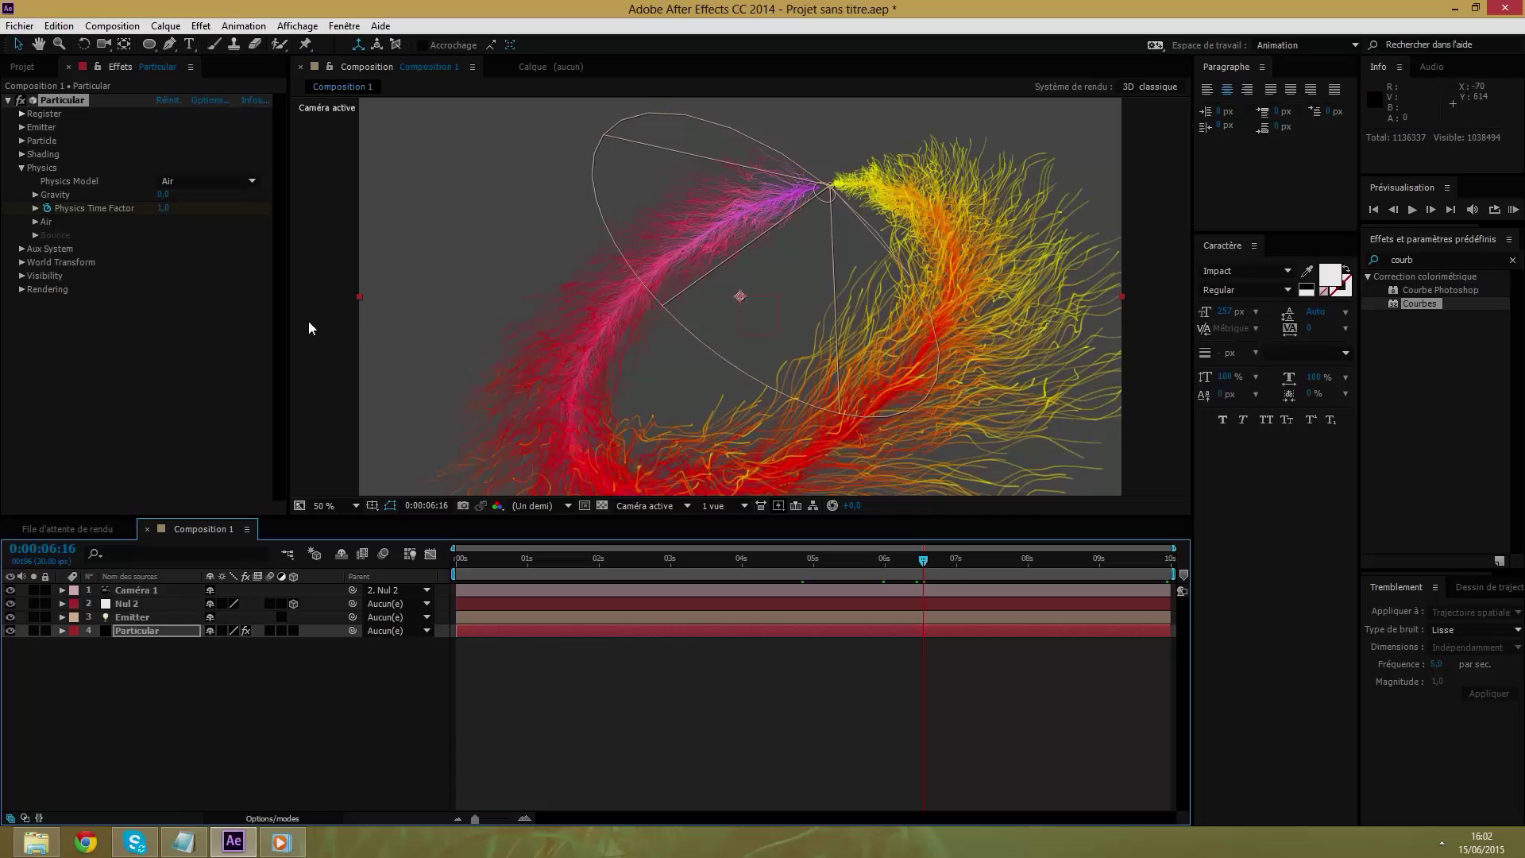
click(163, 207)
text(0)
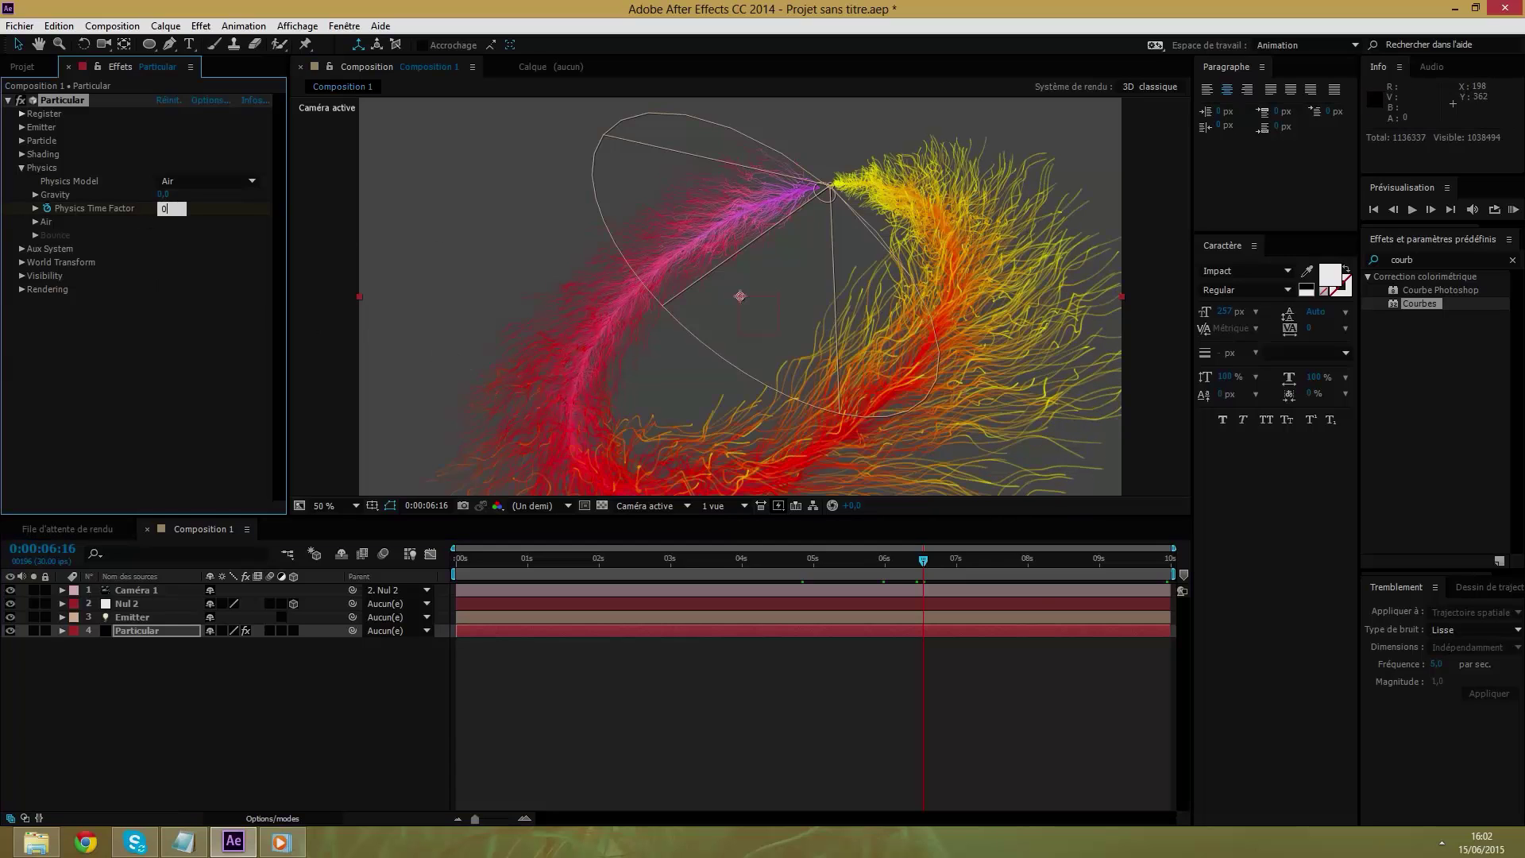
key(Return)
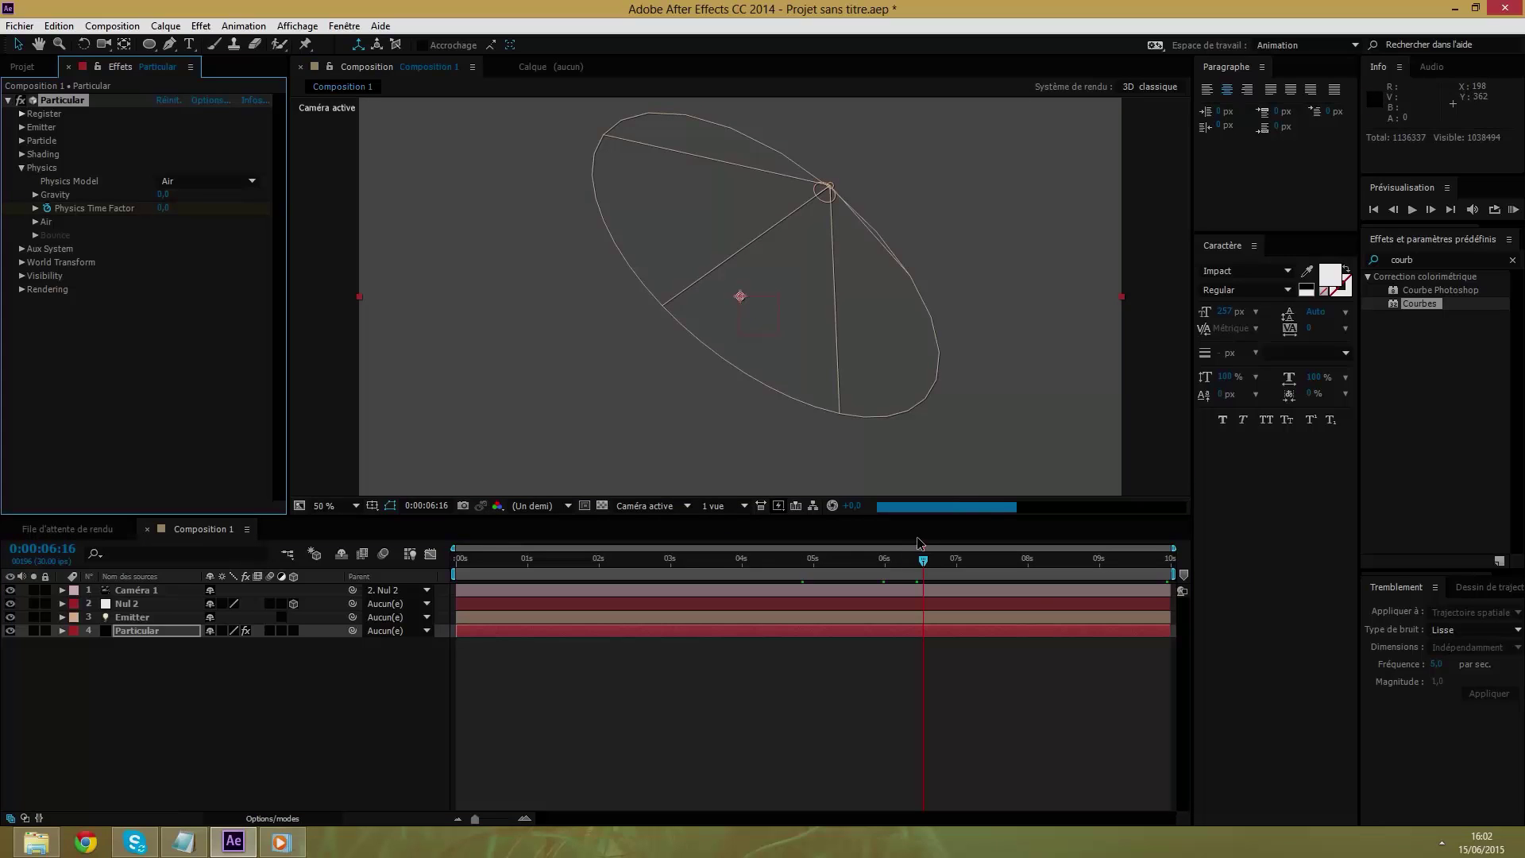
click(1036, 571)
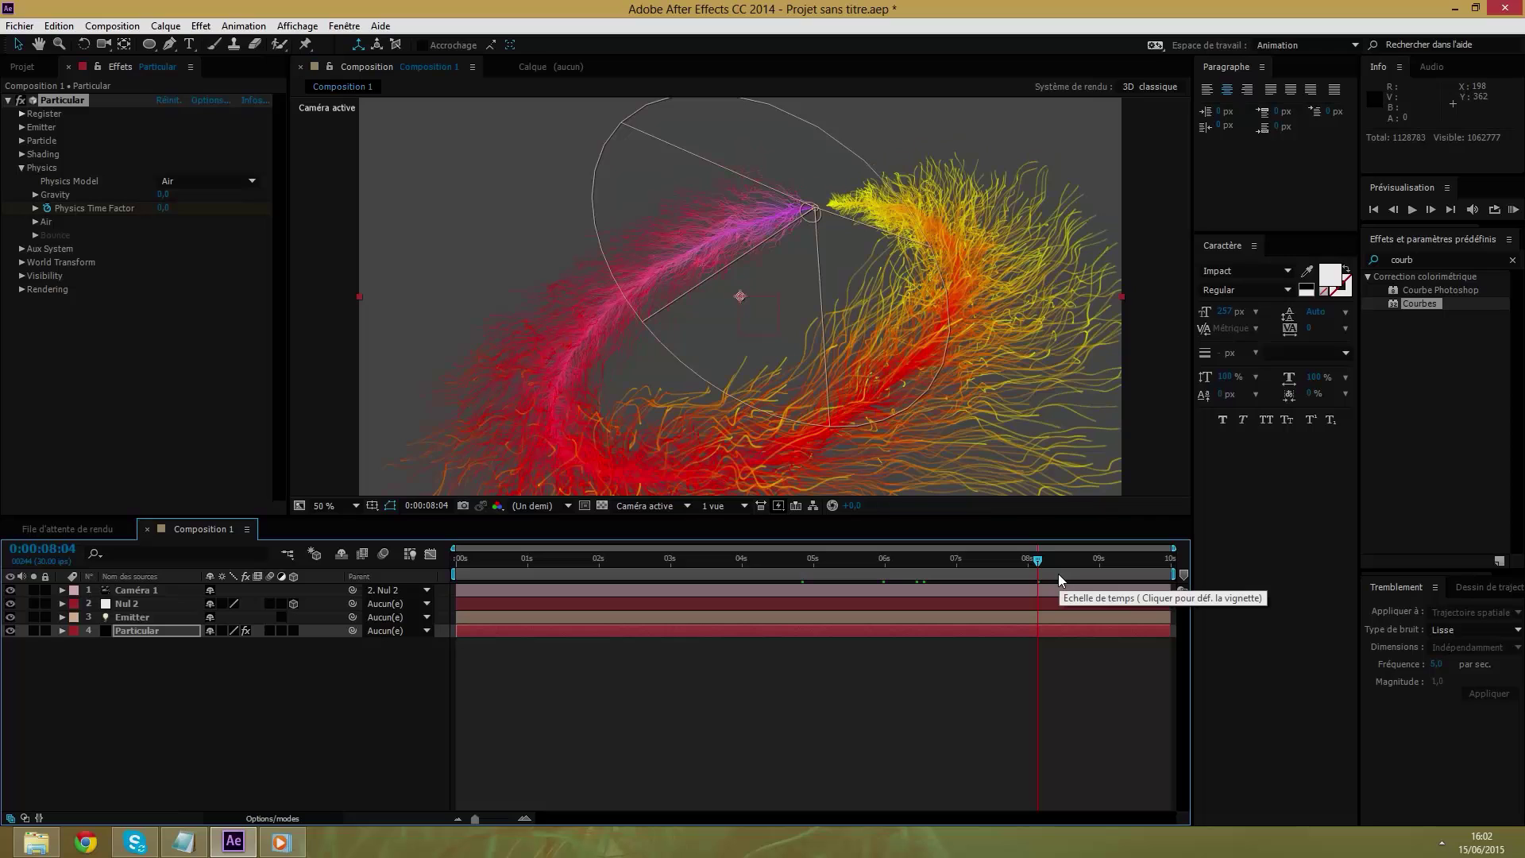
click(1133, 560)
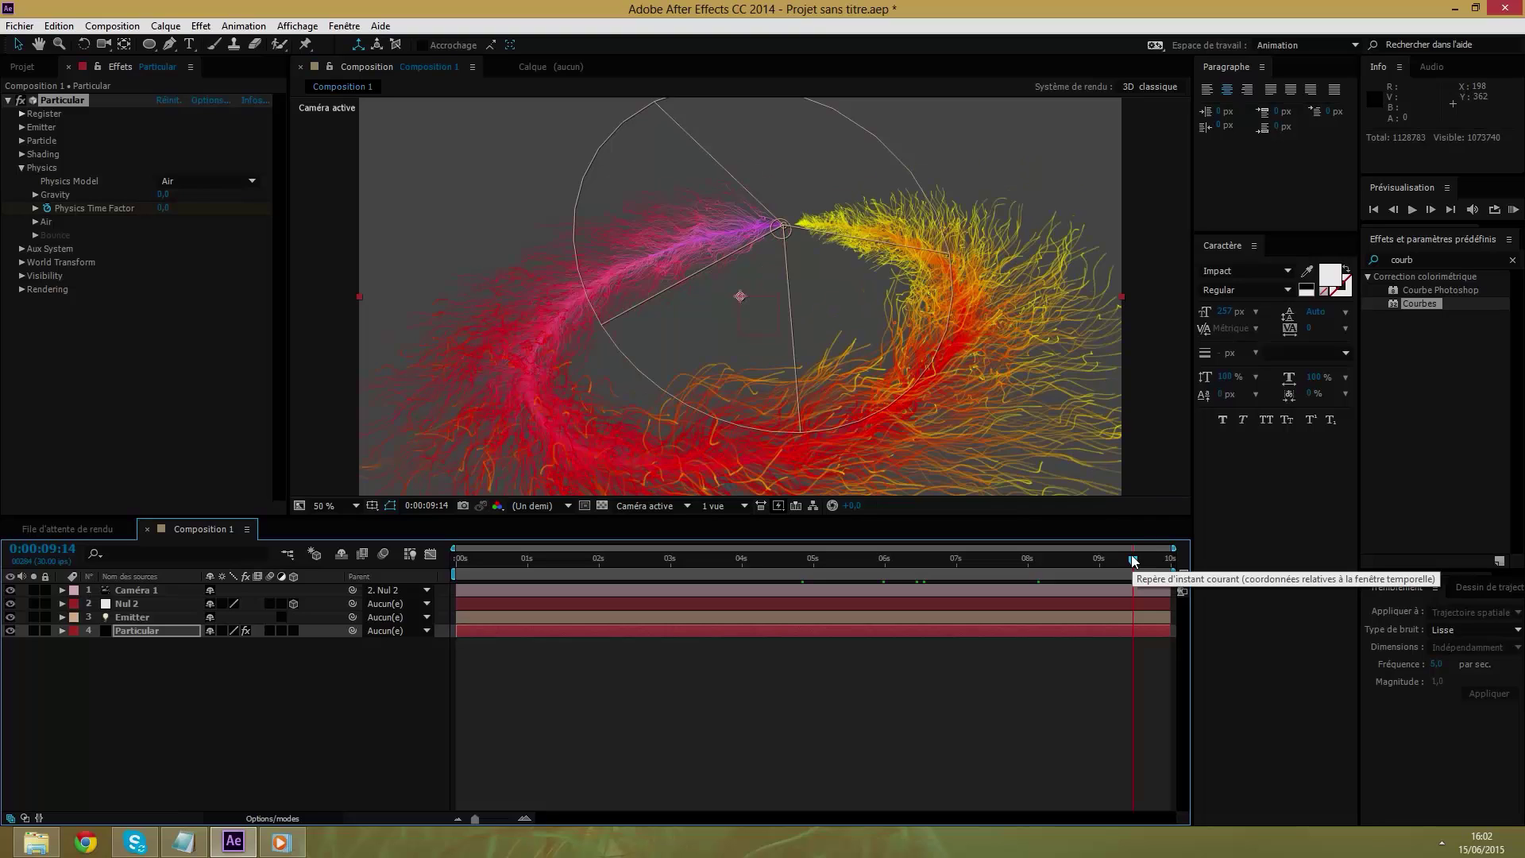
Precompose all four layers into Précomp. 1.
click(22, 168)
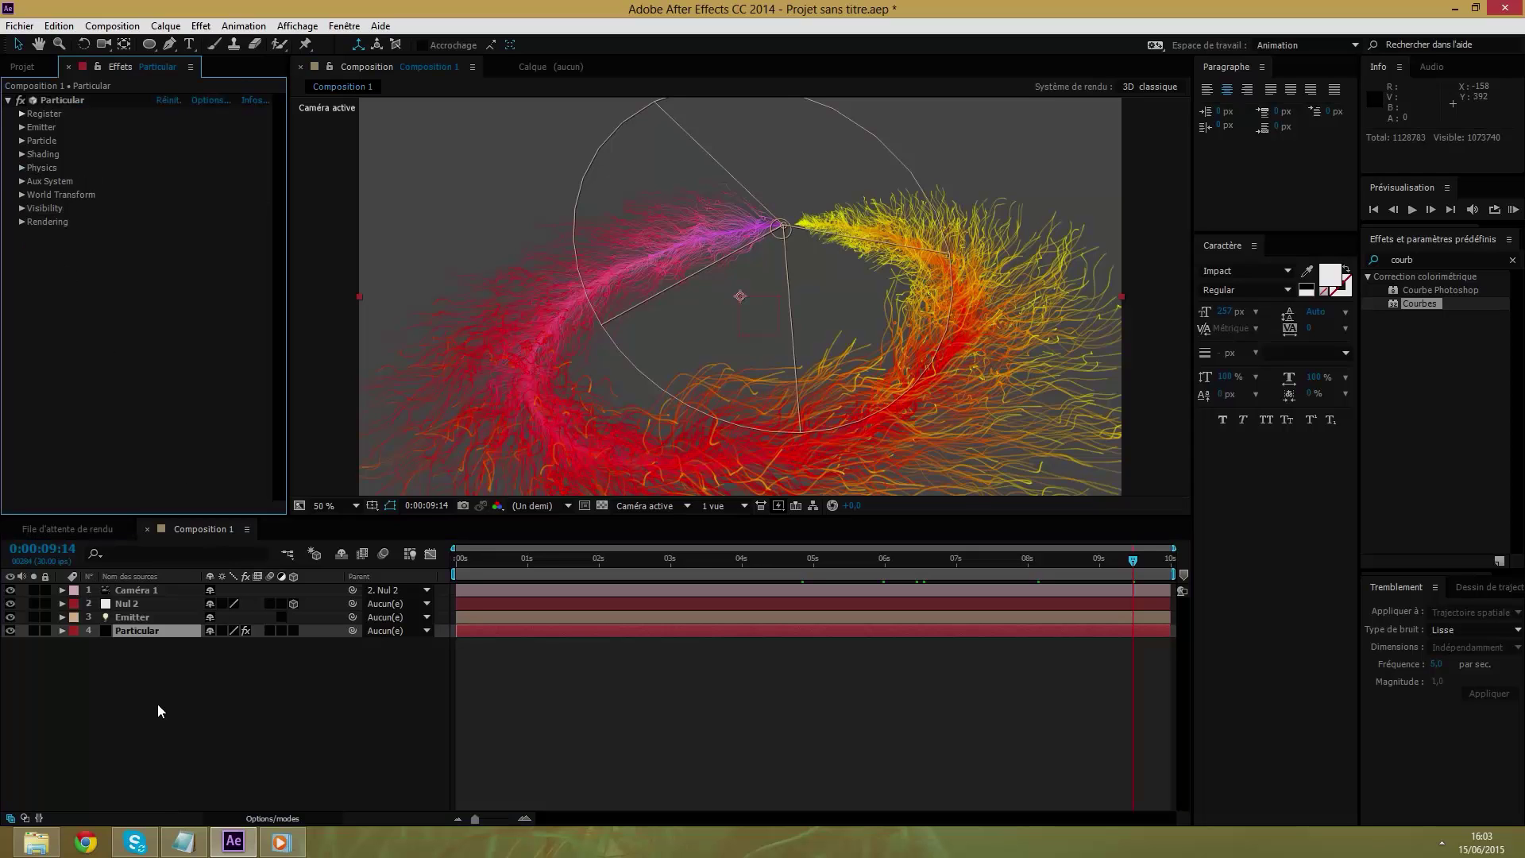
drag(153, 682, 178, 569)
right_click(173, 594)
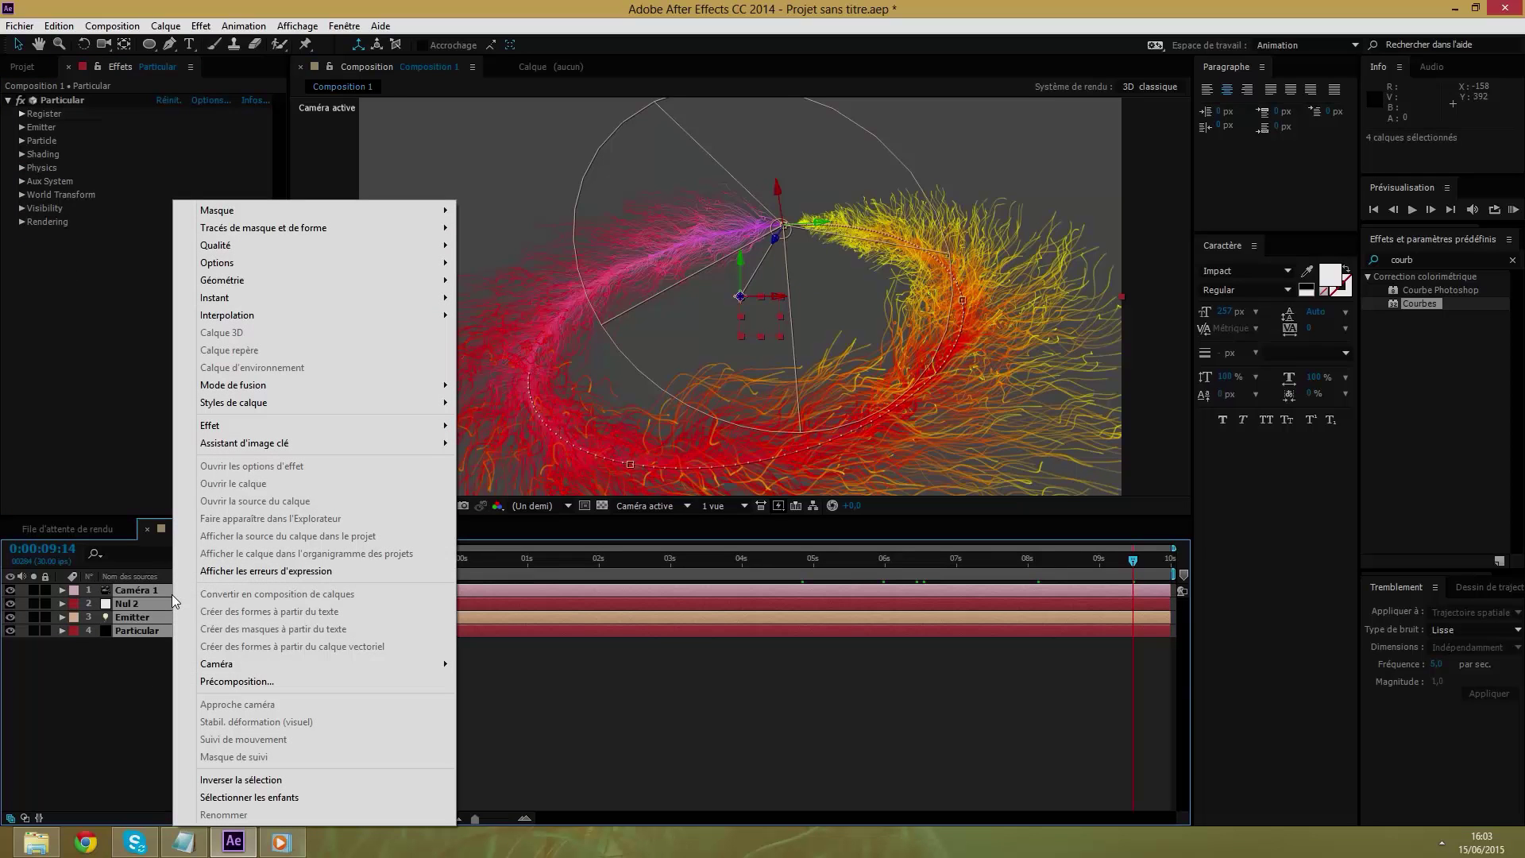
click(244, 680)
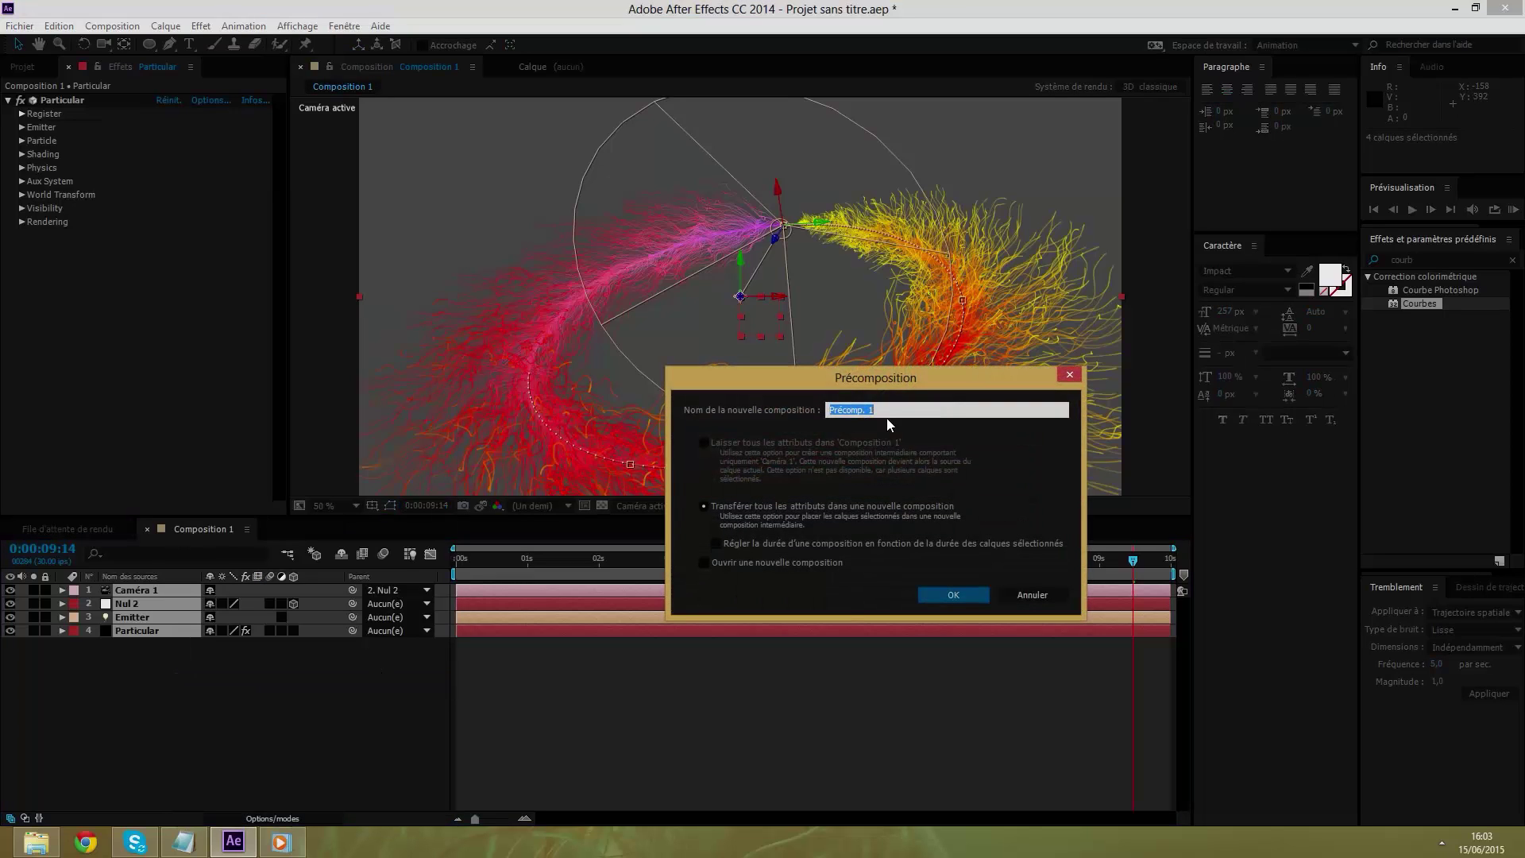
click(948, 598)
Create a new black composition-sized solid layer named Part.
right_click(150, 633)
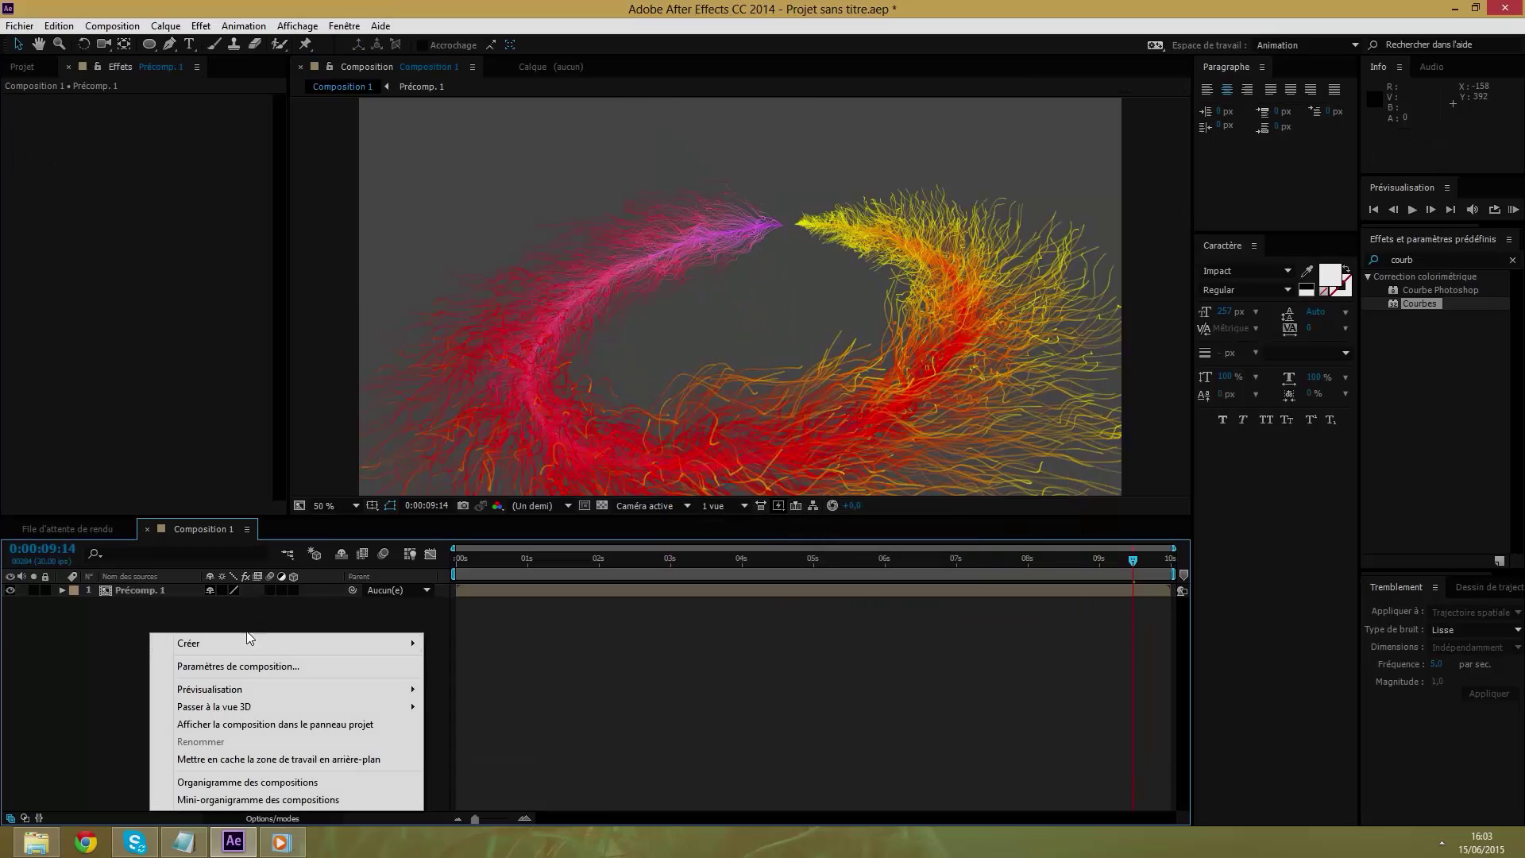
mouse_move(288, 644)
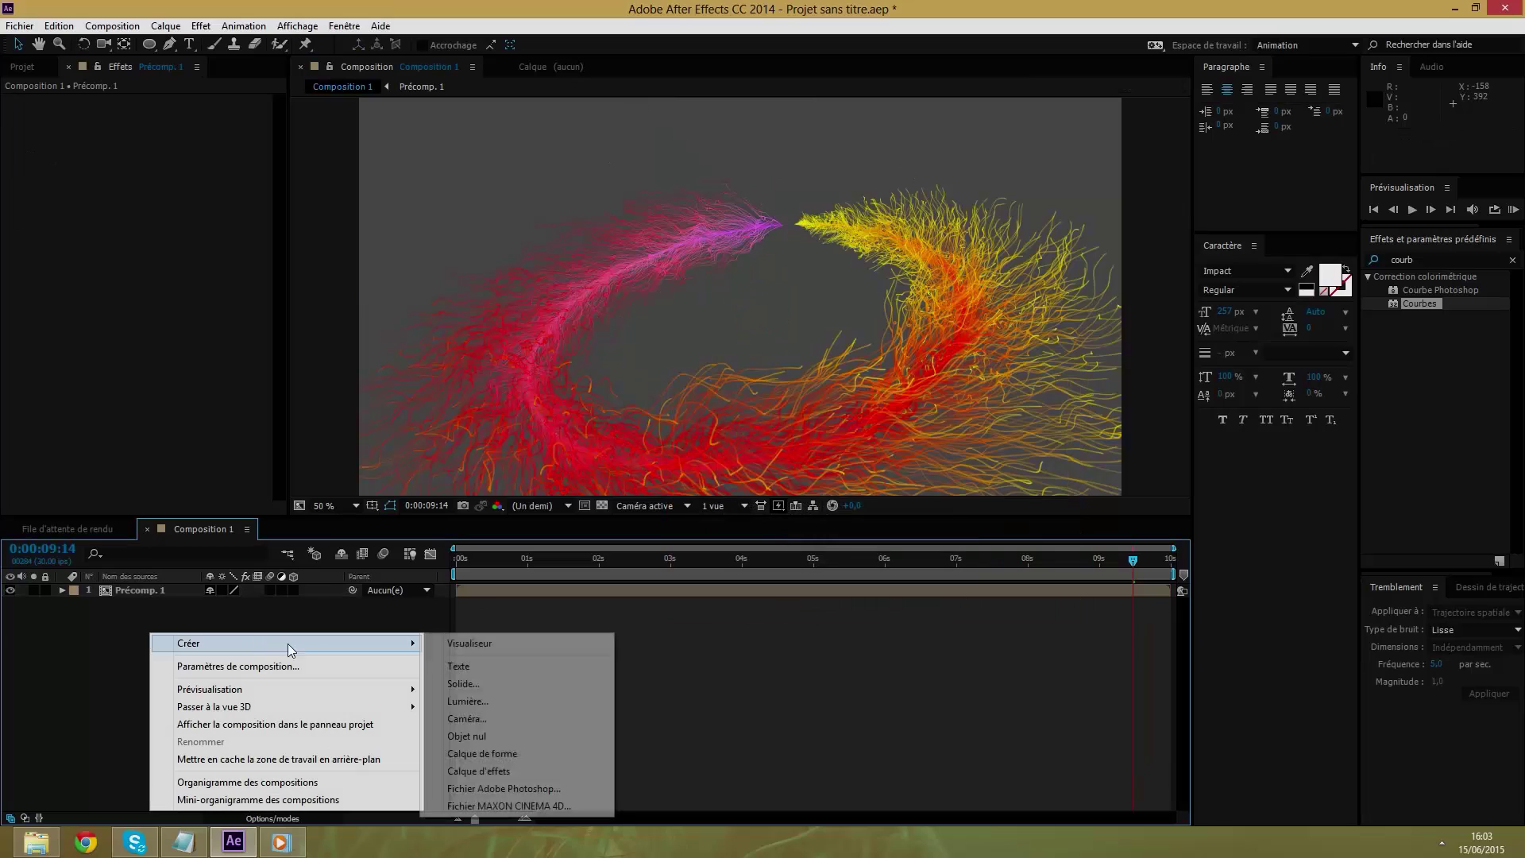
click(488, 685)
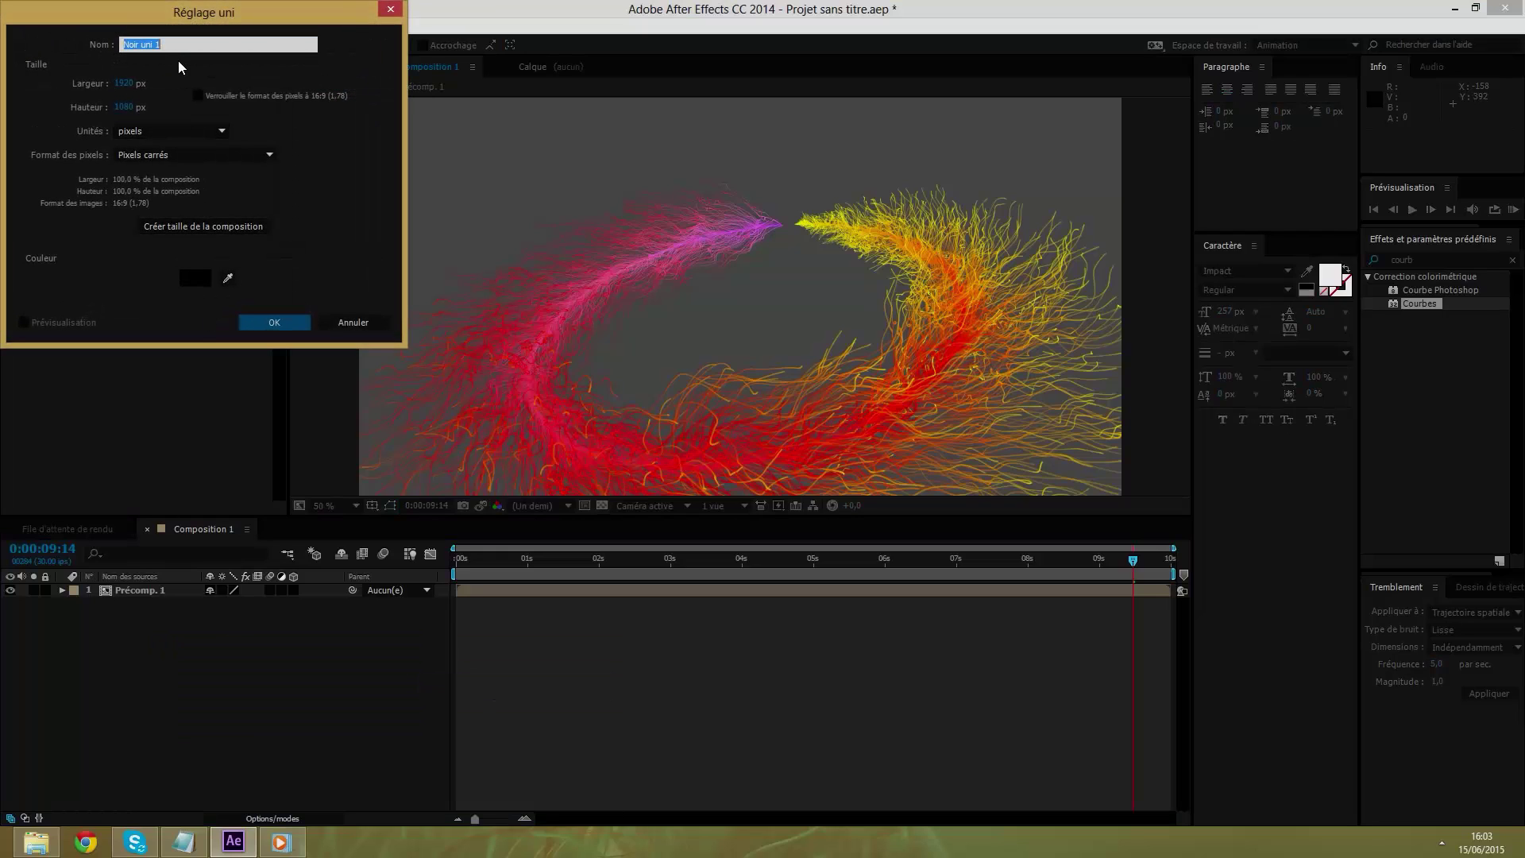
text(Part)
click(266, 322)
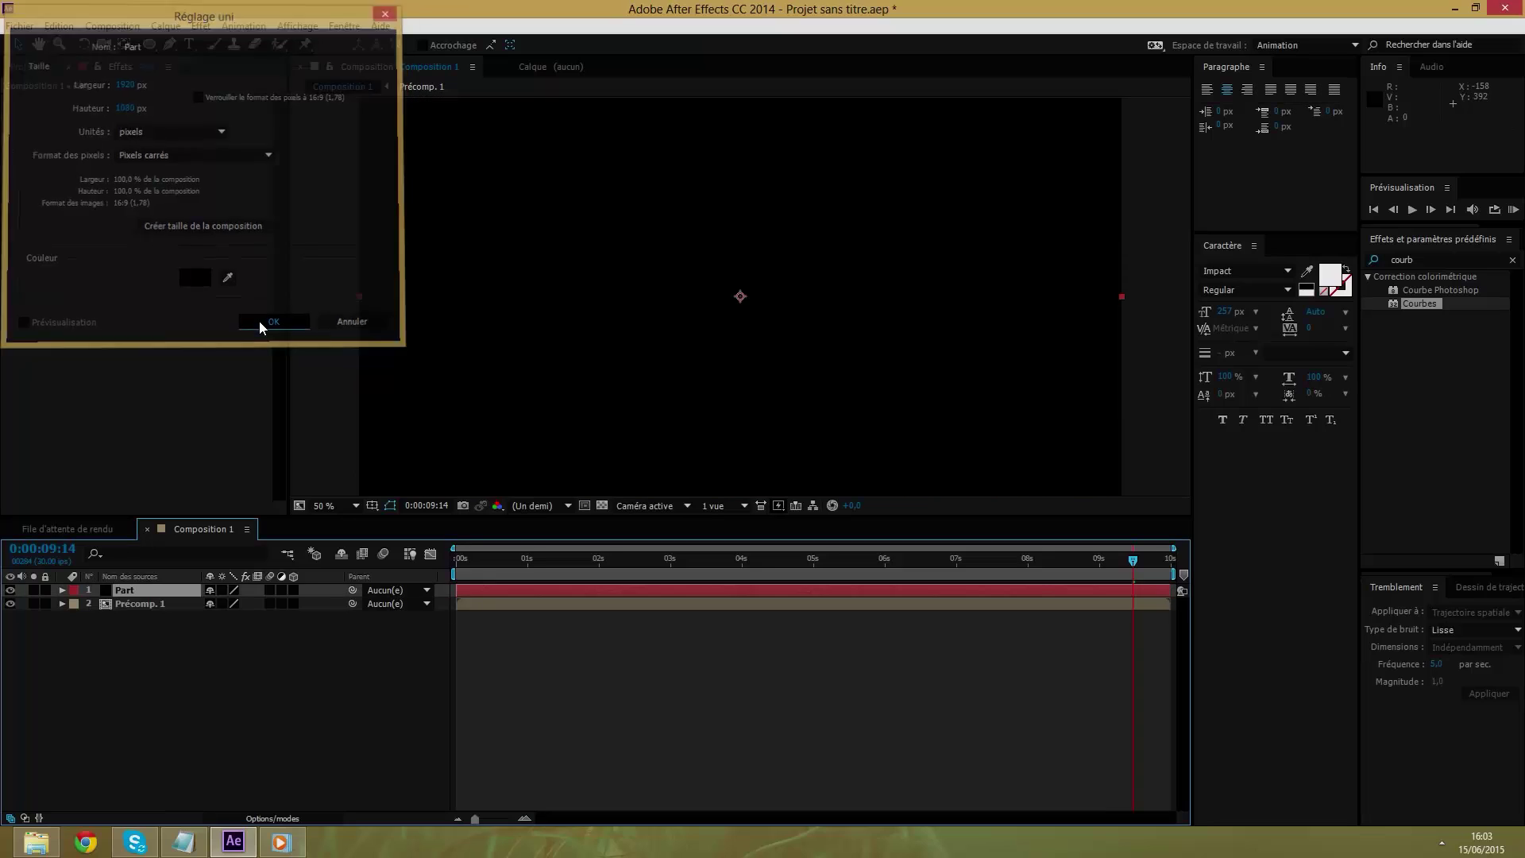
Apply Trapcode Particular to the Part solid and make Précomp. 1 a 3D layer.
click(201, 26)
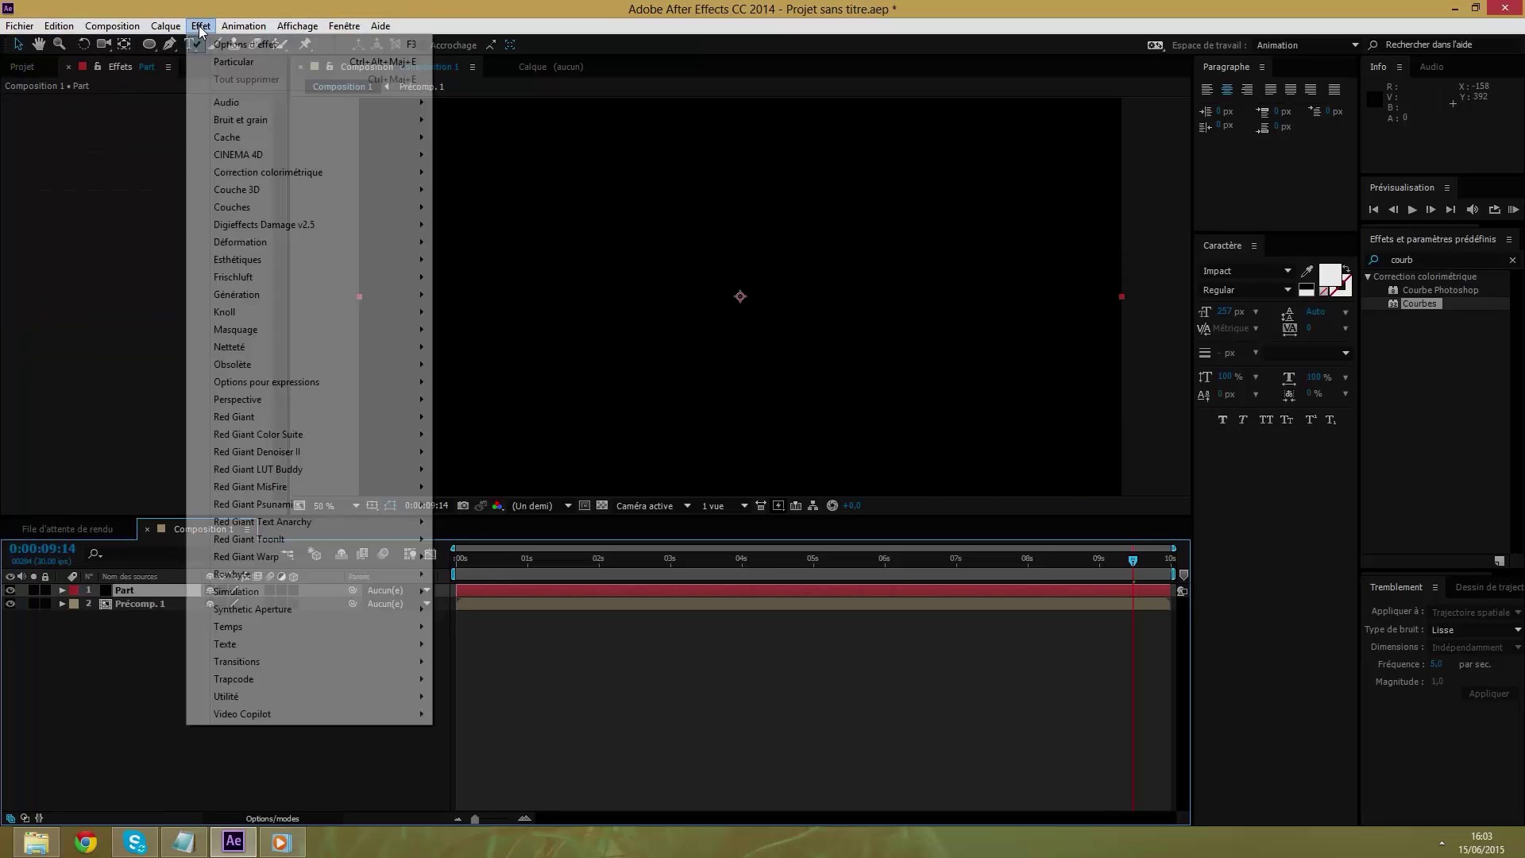
mouse_move(240, 686)
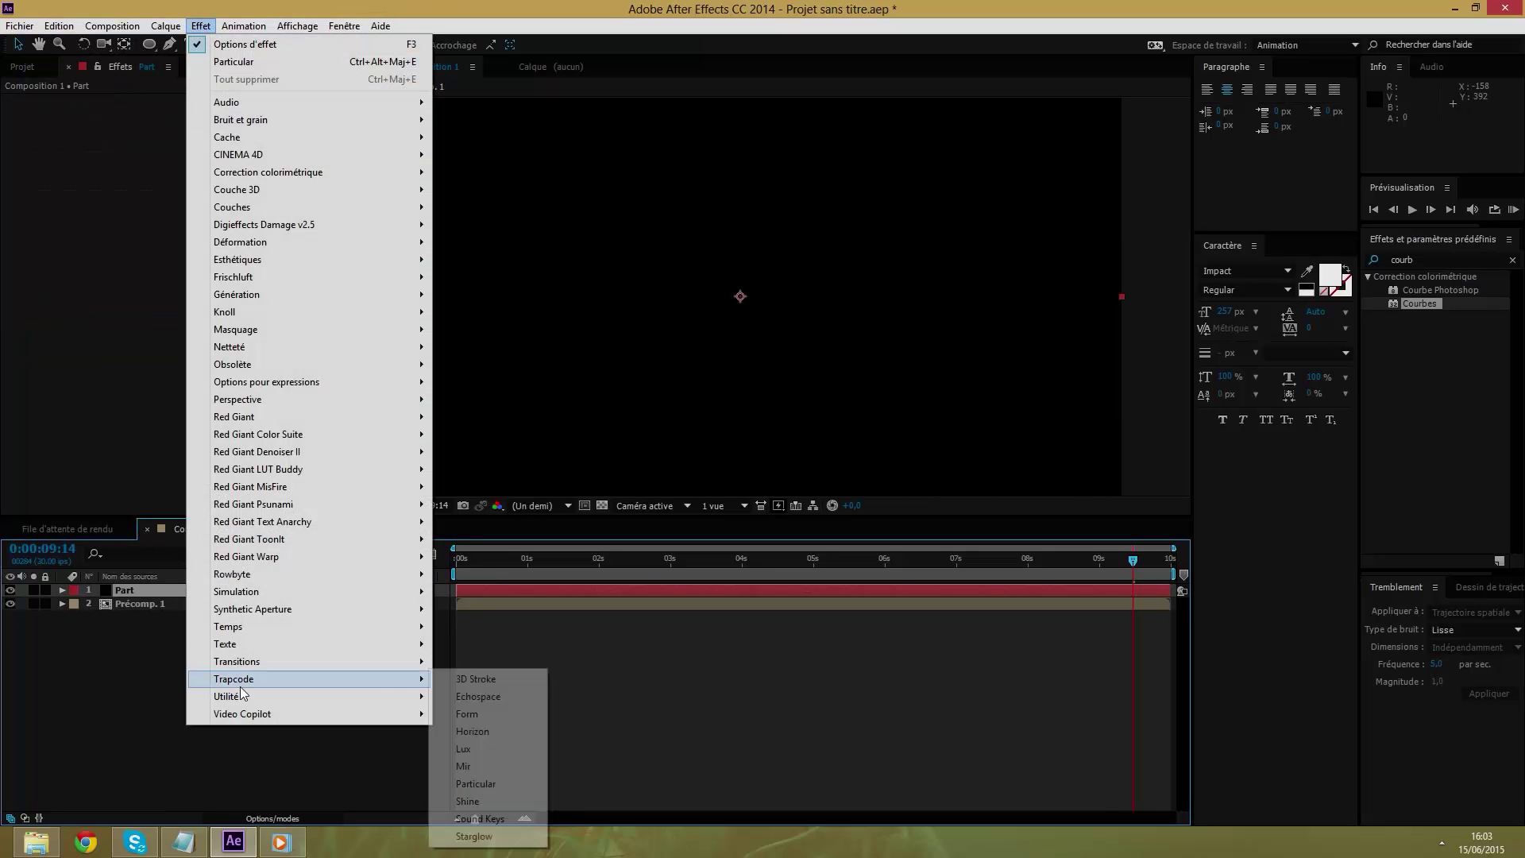
click(486, 785)
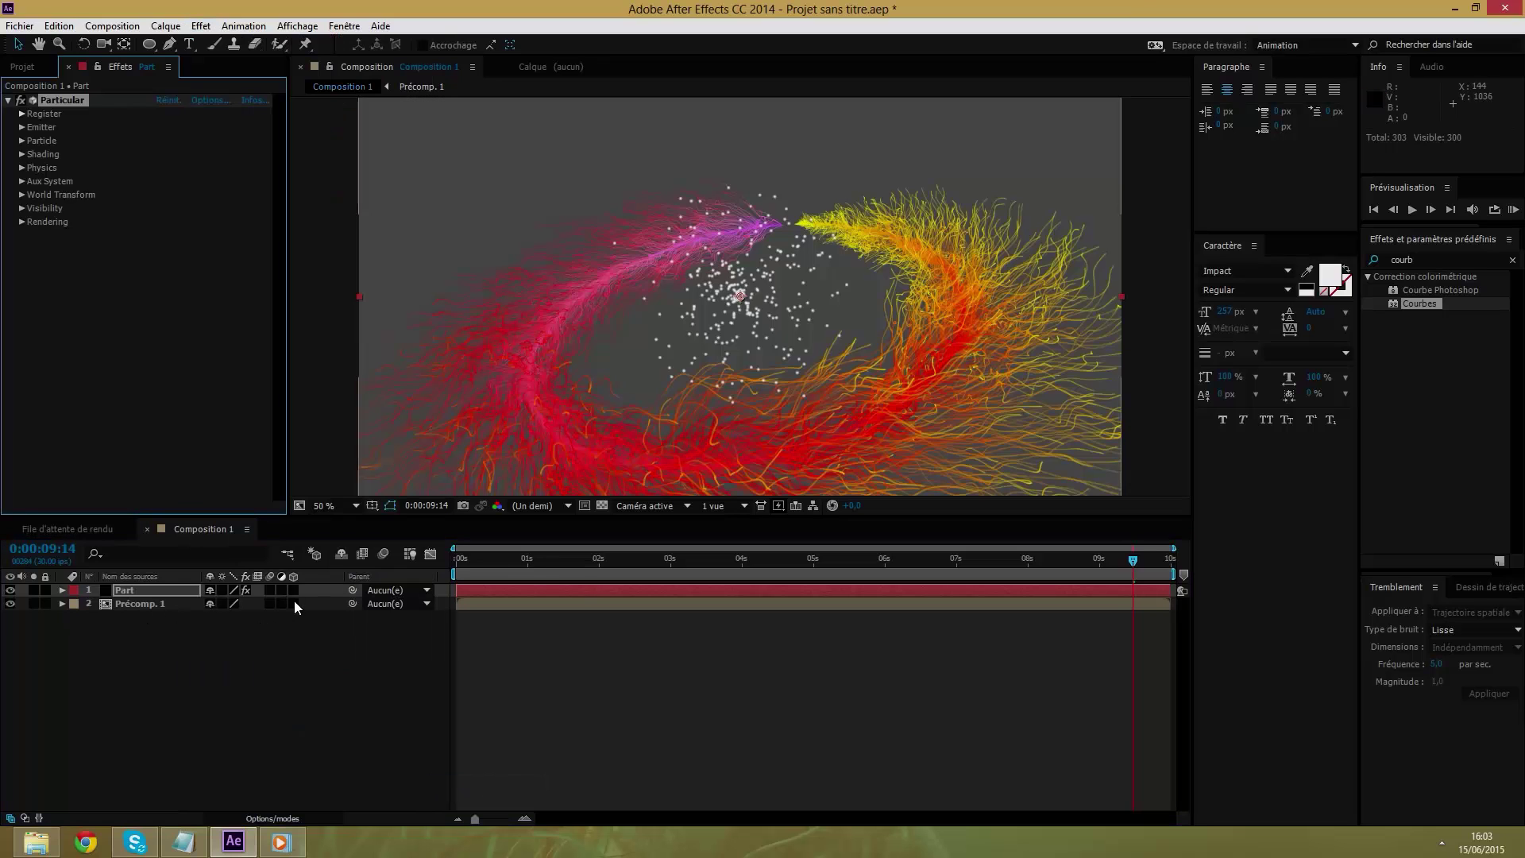
click(294, 604)
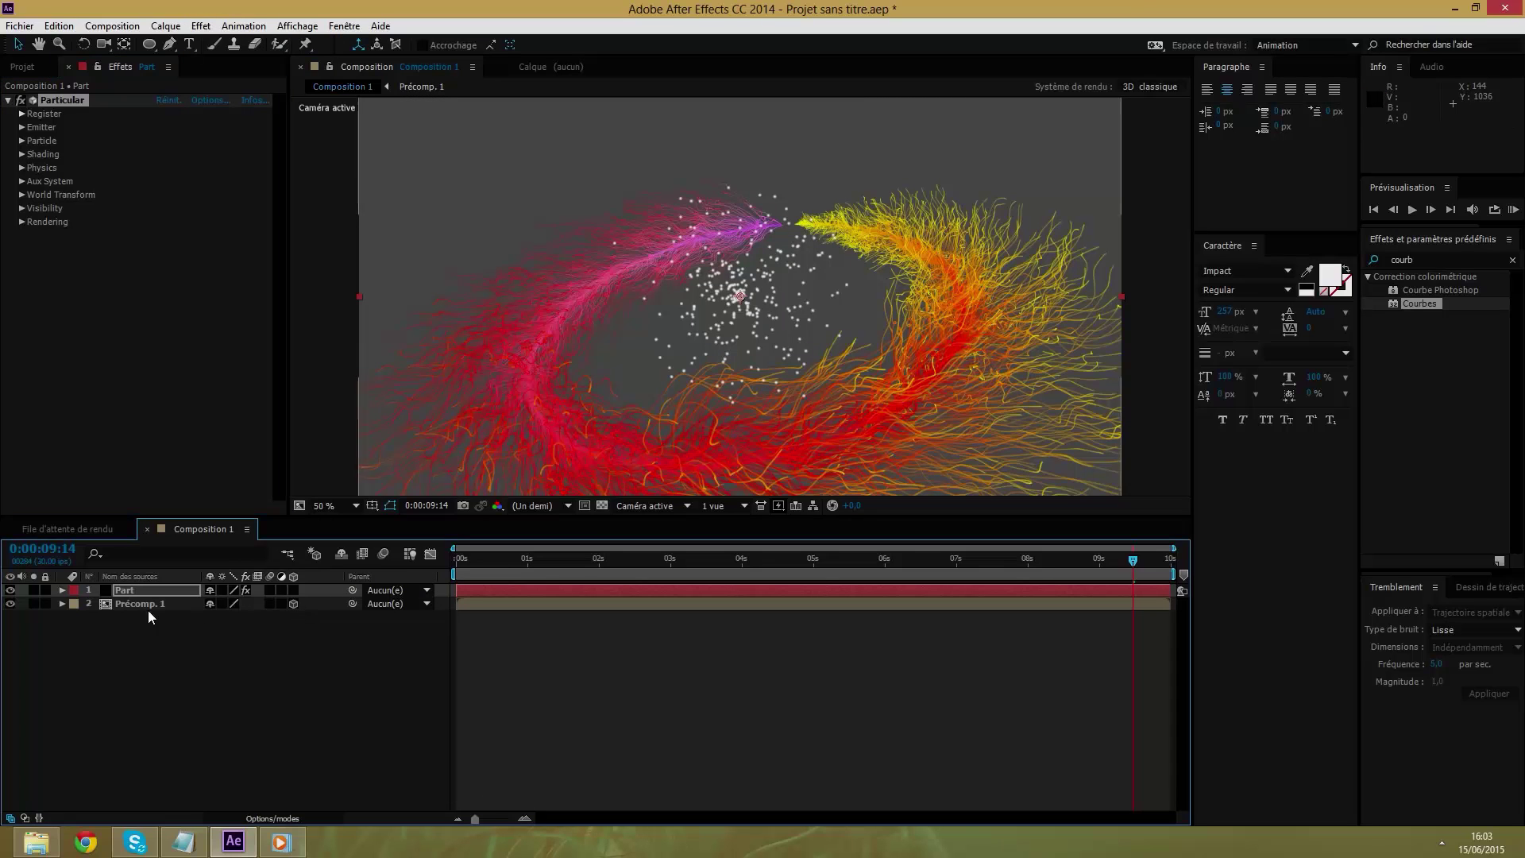
Set Particular's Emitter Type to Layer with Précomp. 1 as the emitter layer.
click(21, 128)
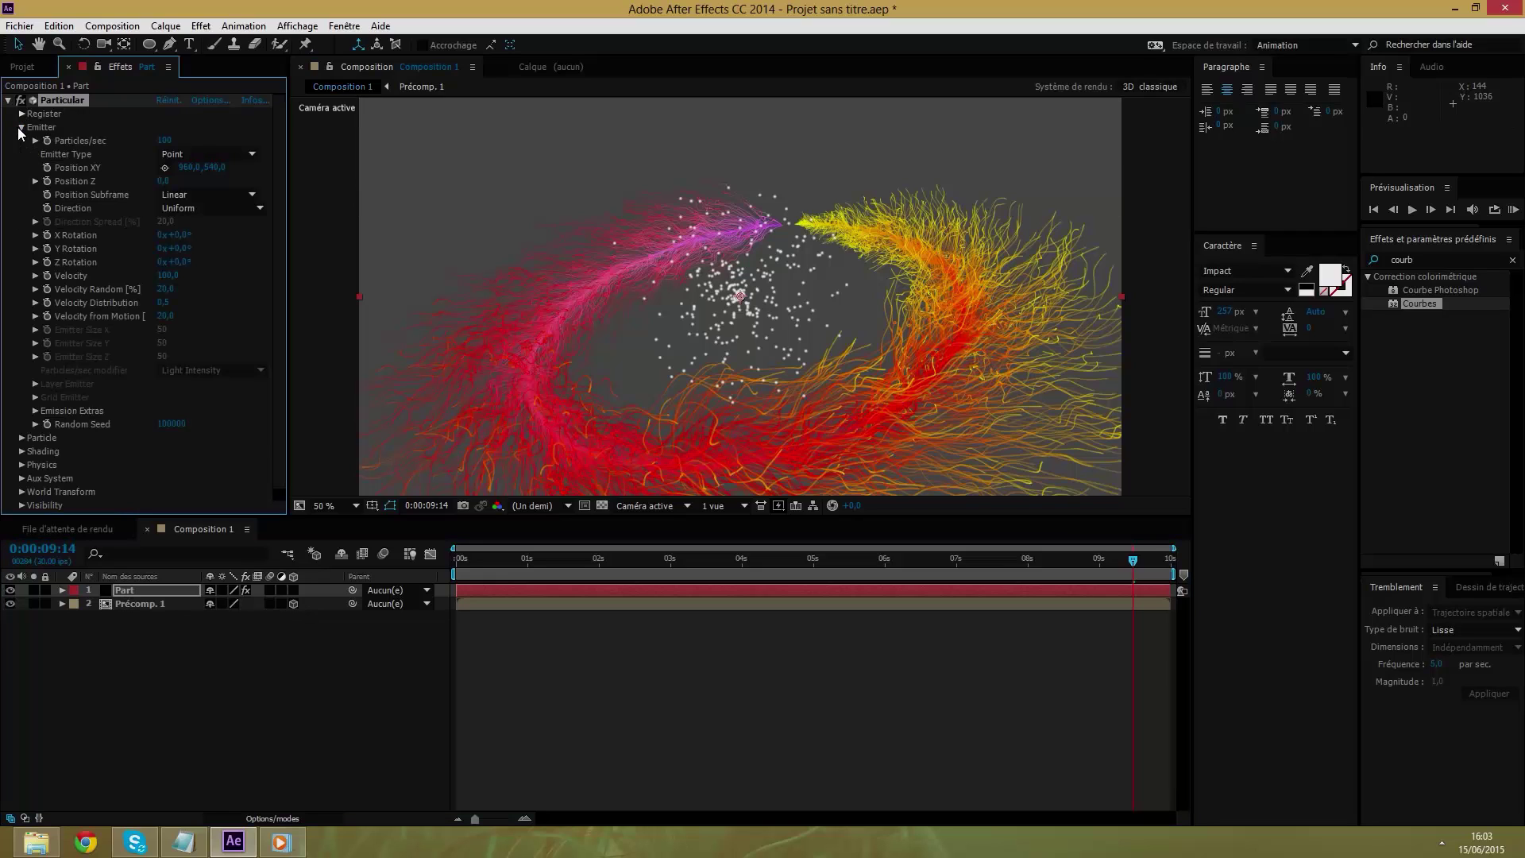
click(182, 153)
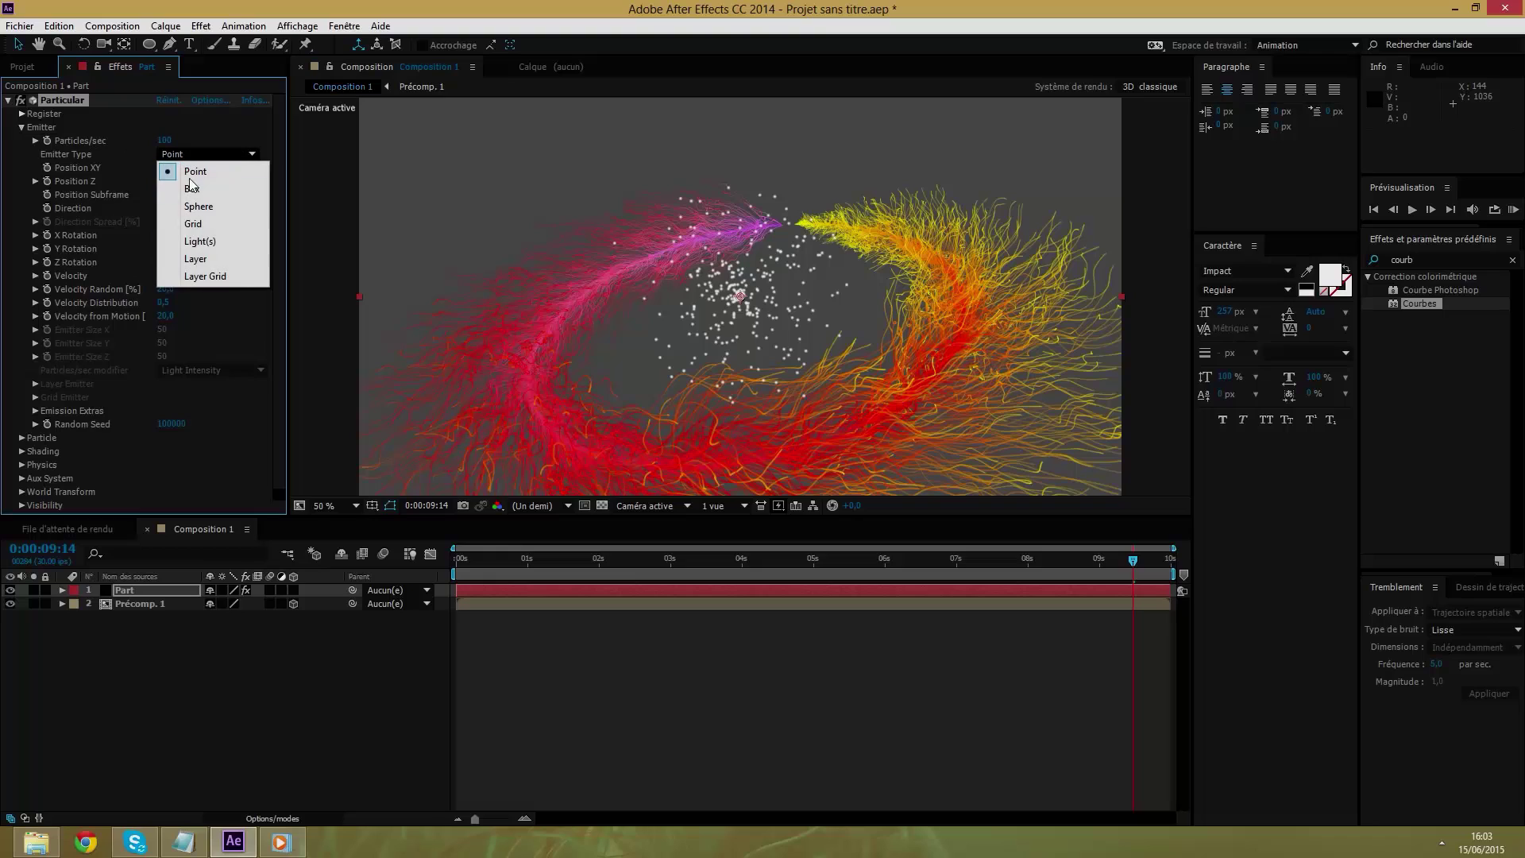
click(197, 262)
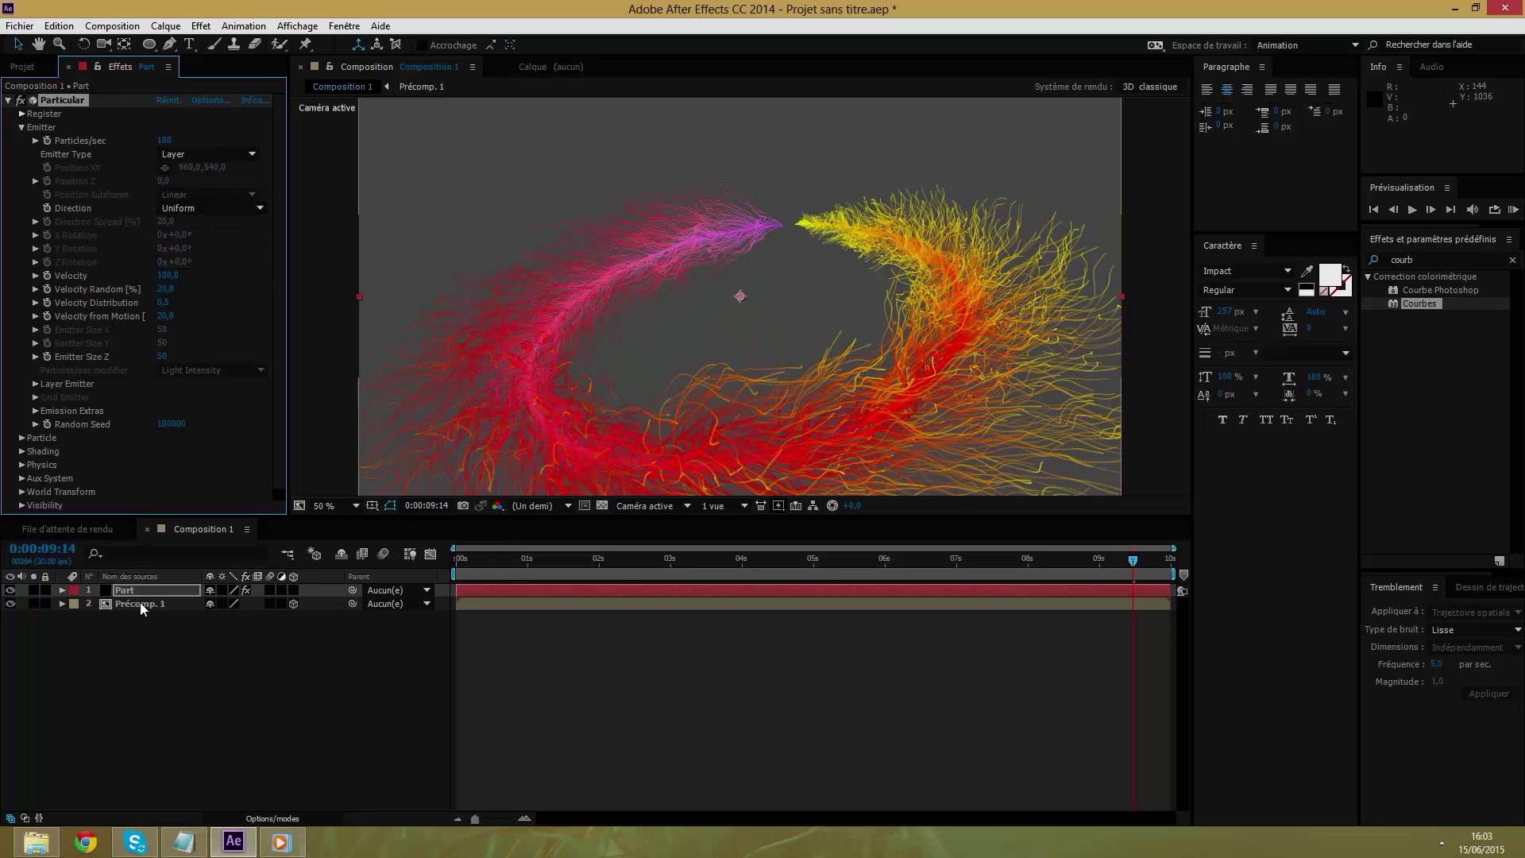
click(35, 385)
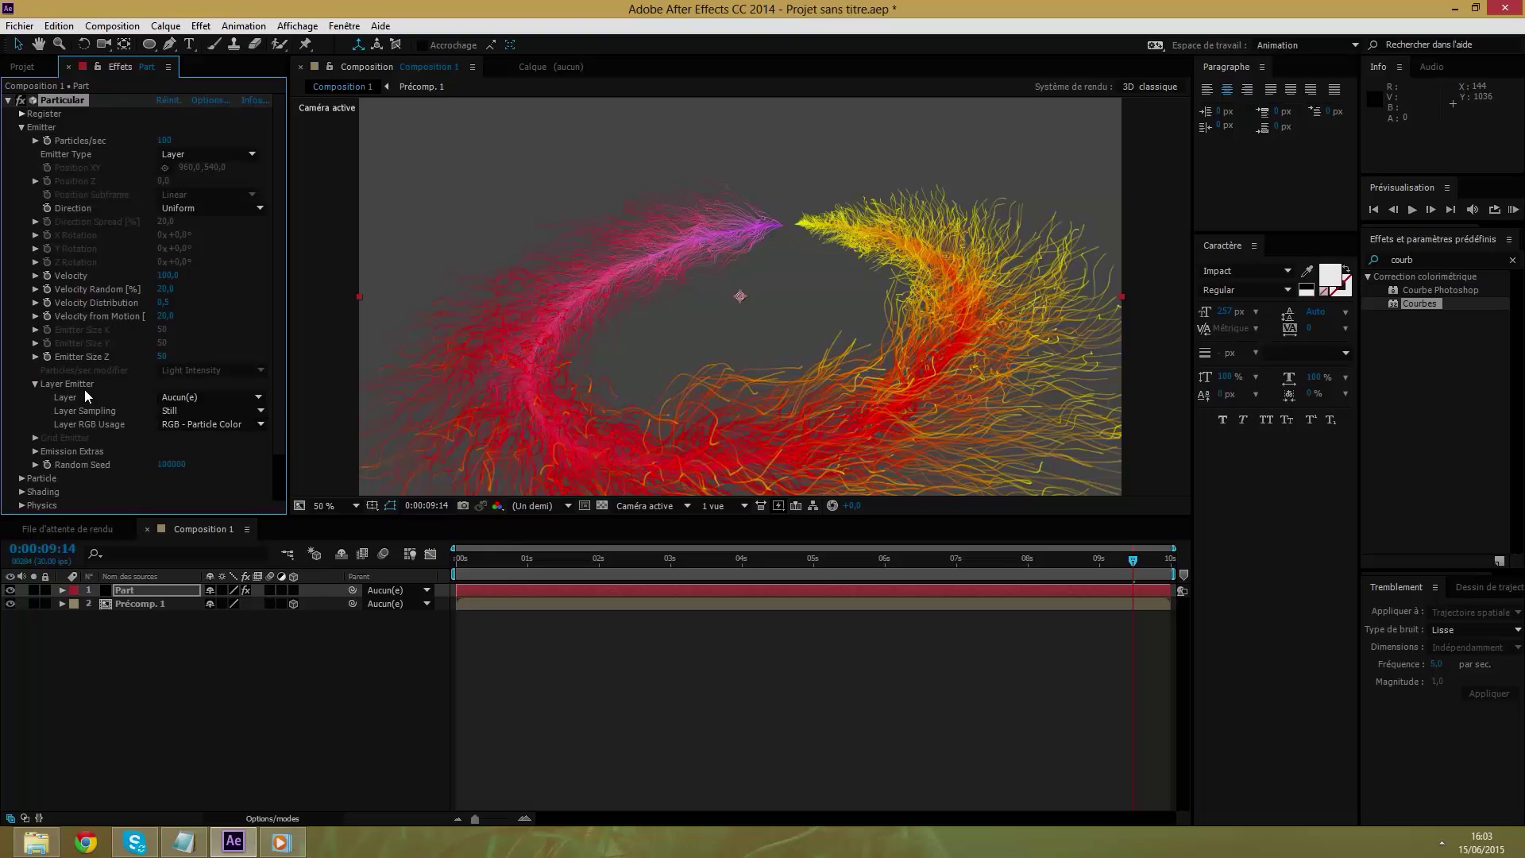
click(181, 396)
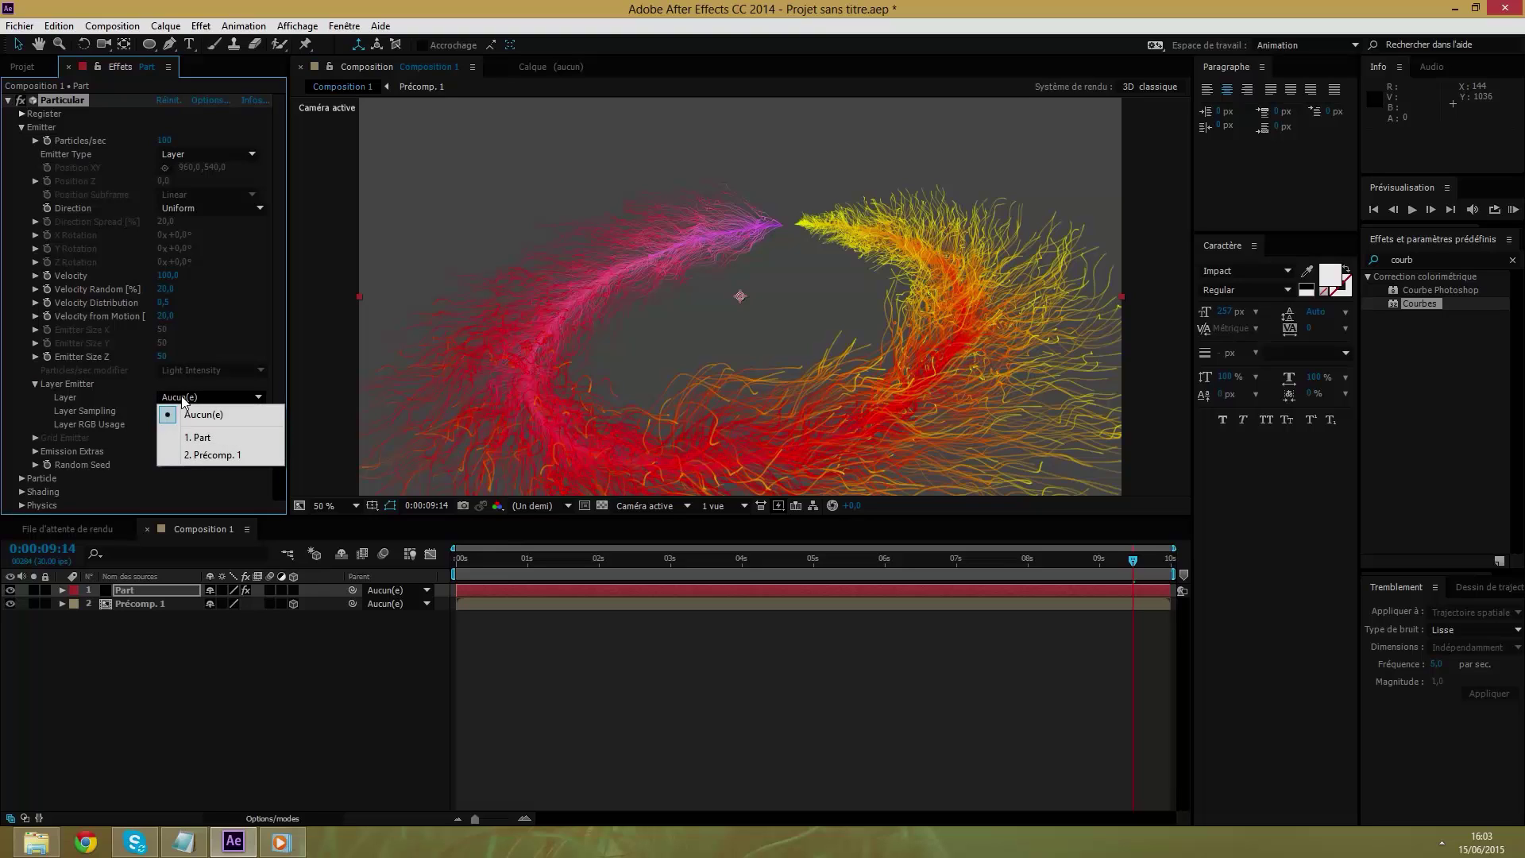
click(204, 460)
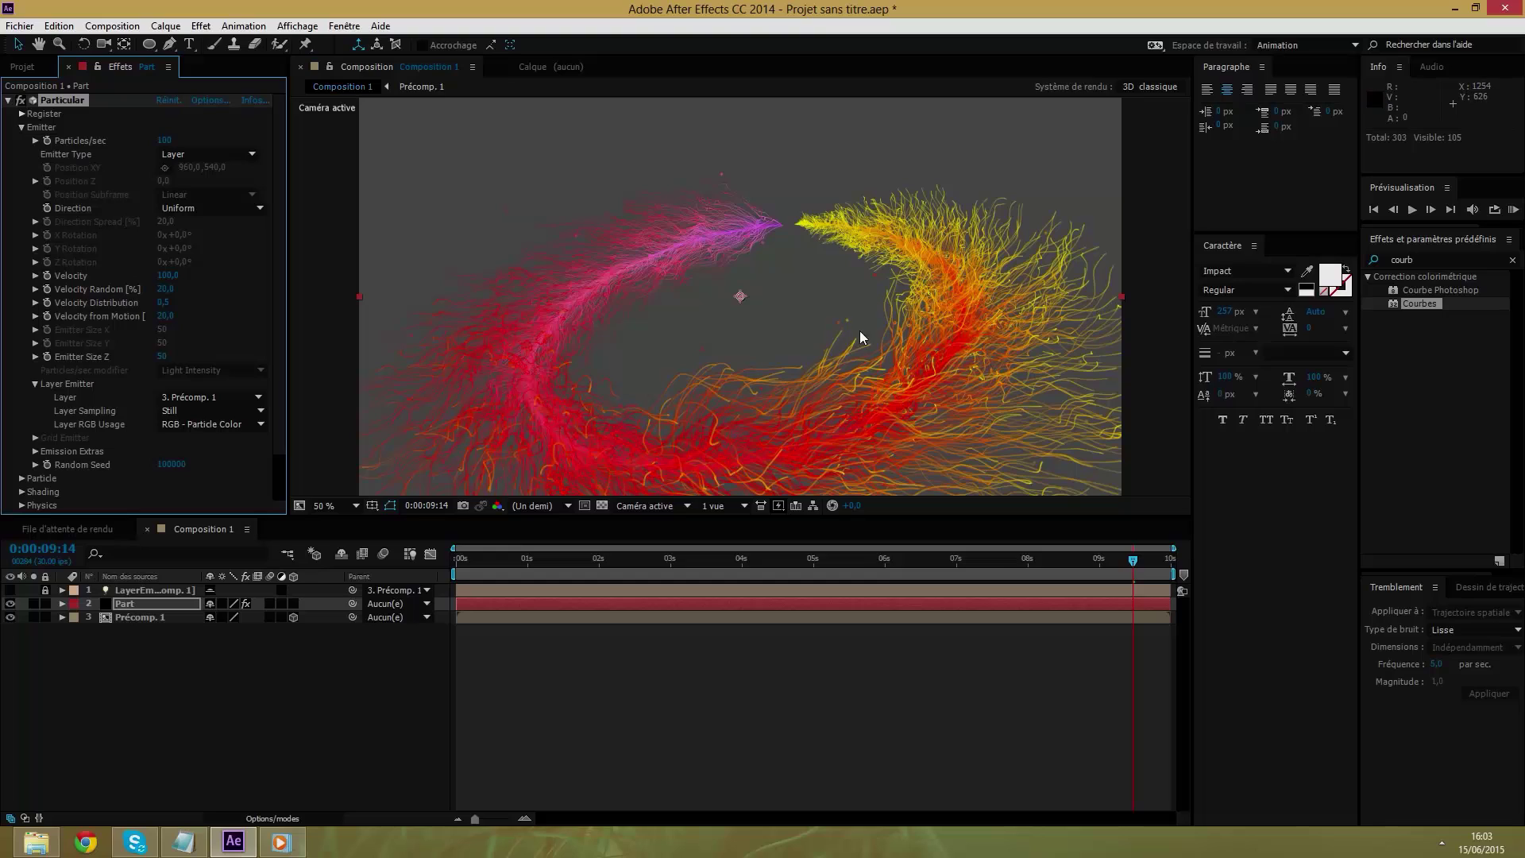
Set Particles/sec to 1000 and particle Life to 1 second.
click(164, 138)
text(10)
key(Return)
click(21, 127)
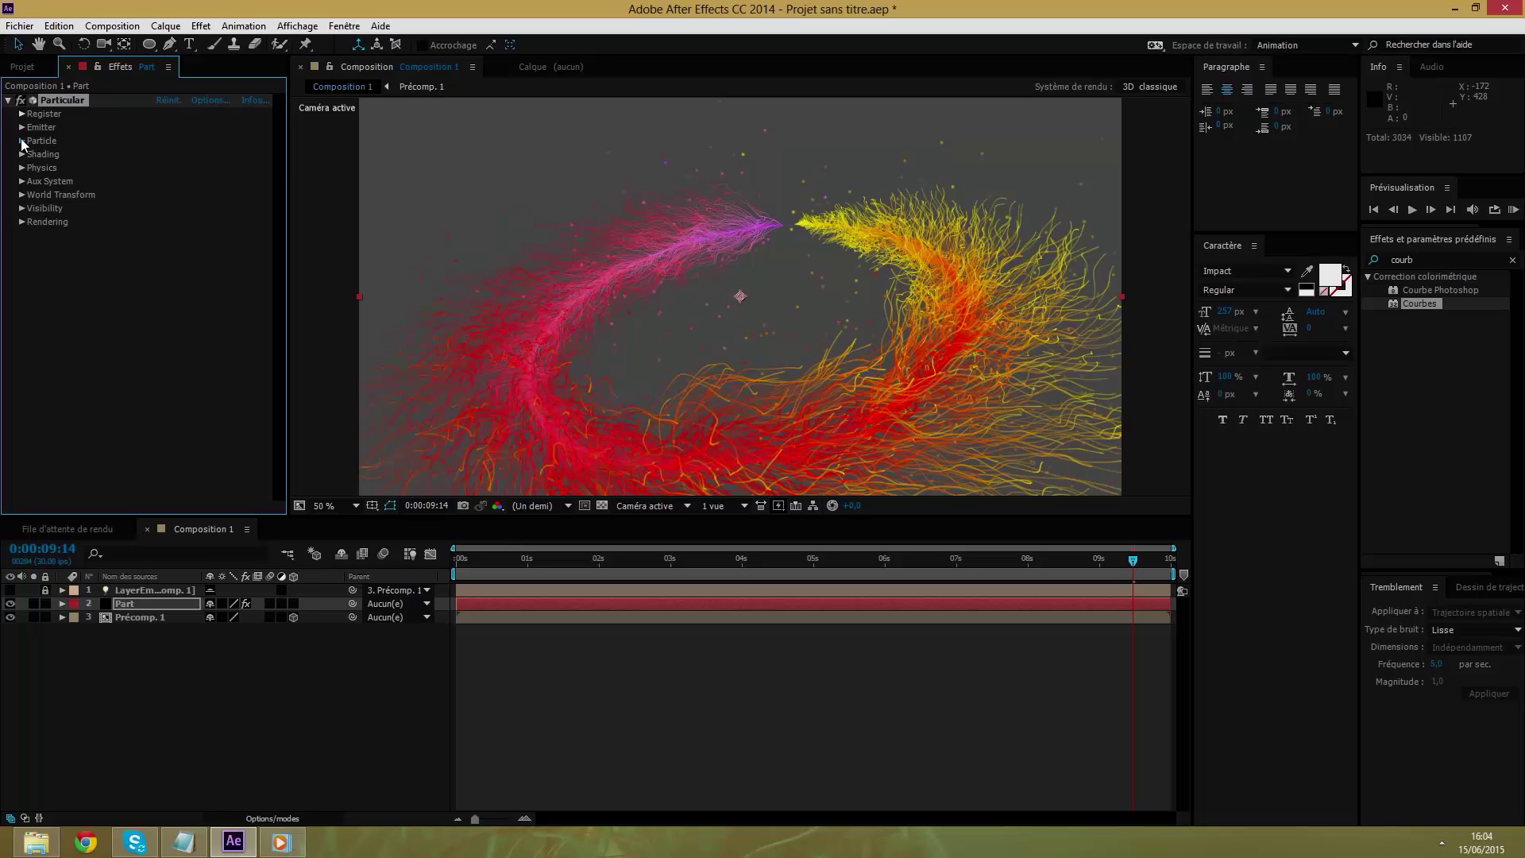
click(21, 140)
click(163, 153)
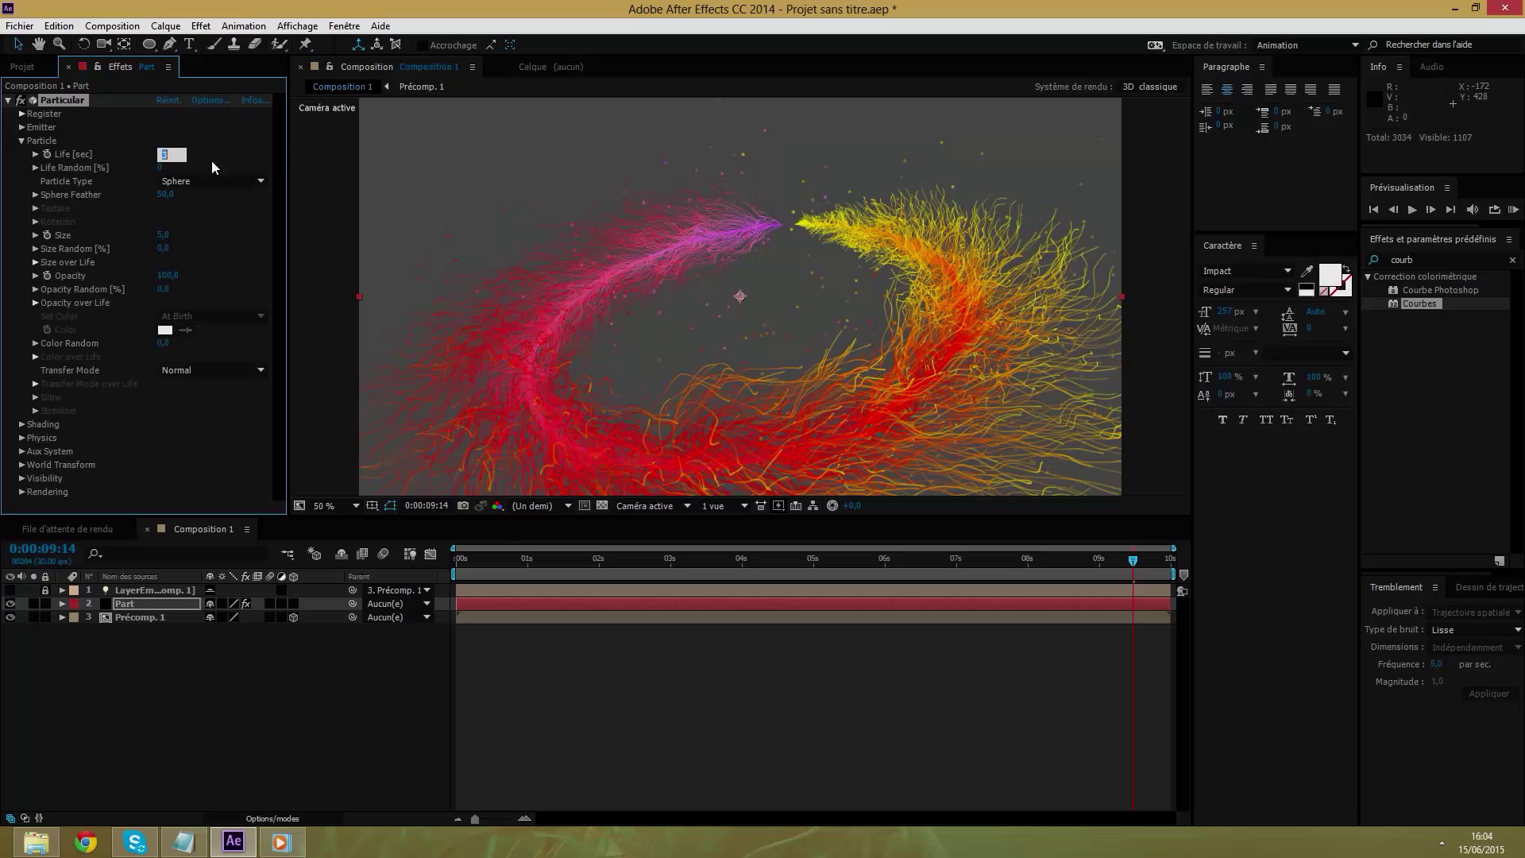
text(2)
key(Return)
text(1)
key(Return)
Set Sphere Feather to 0, particle Size to 6 and Opacity Random to 100.
click(165, 195)
text(0)
key(Return)
click(164, 238)
text(1)
key(Return)
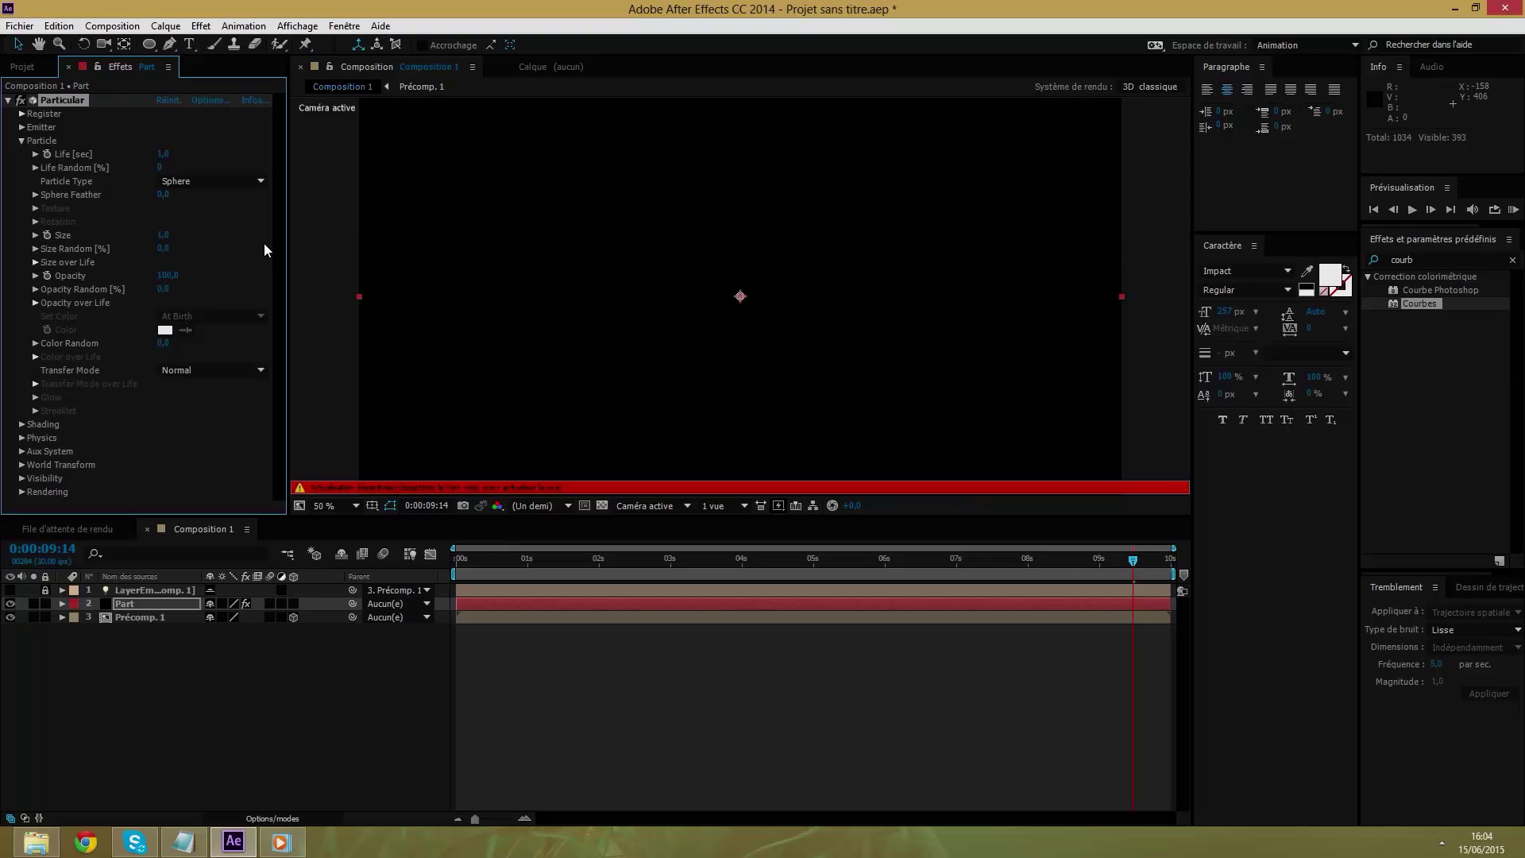
click(166, 234)
text(-)
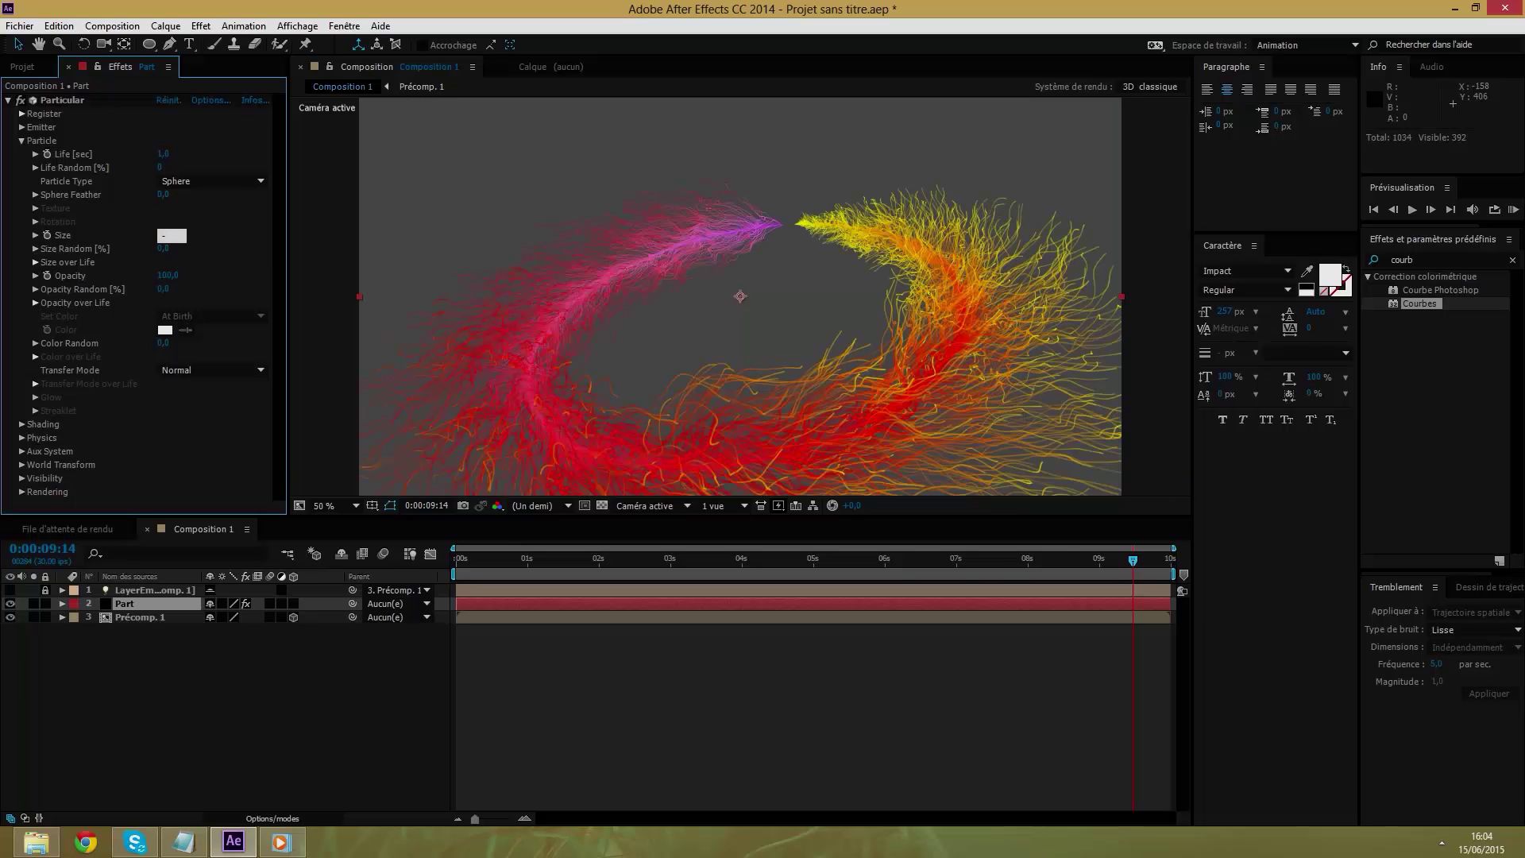
text(6)
key(Return)
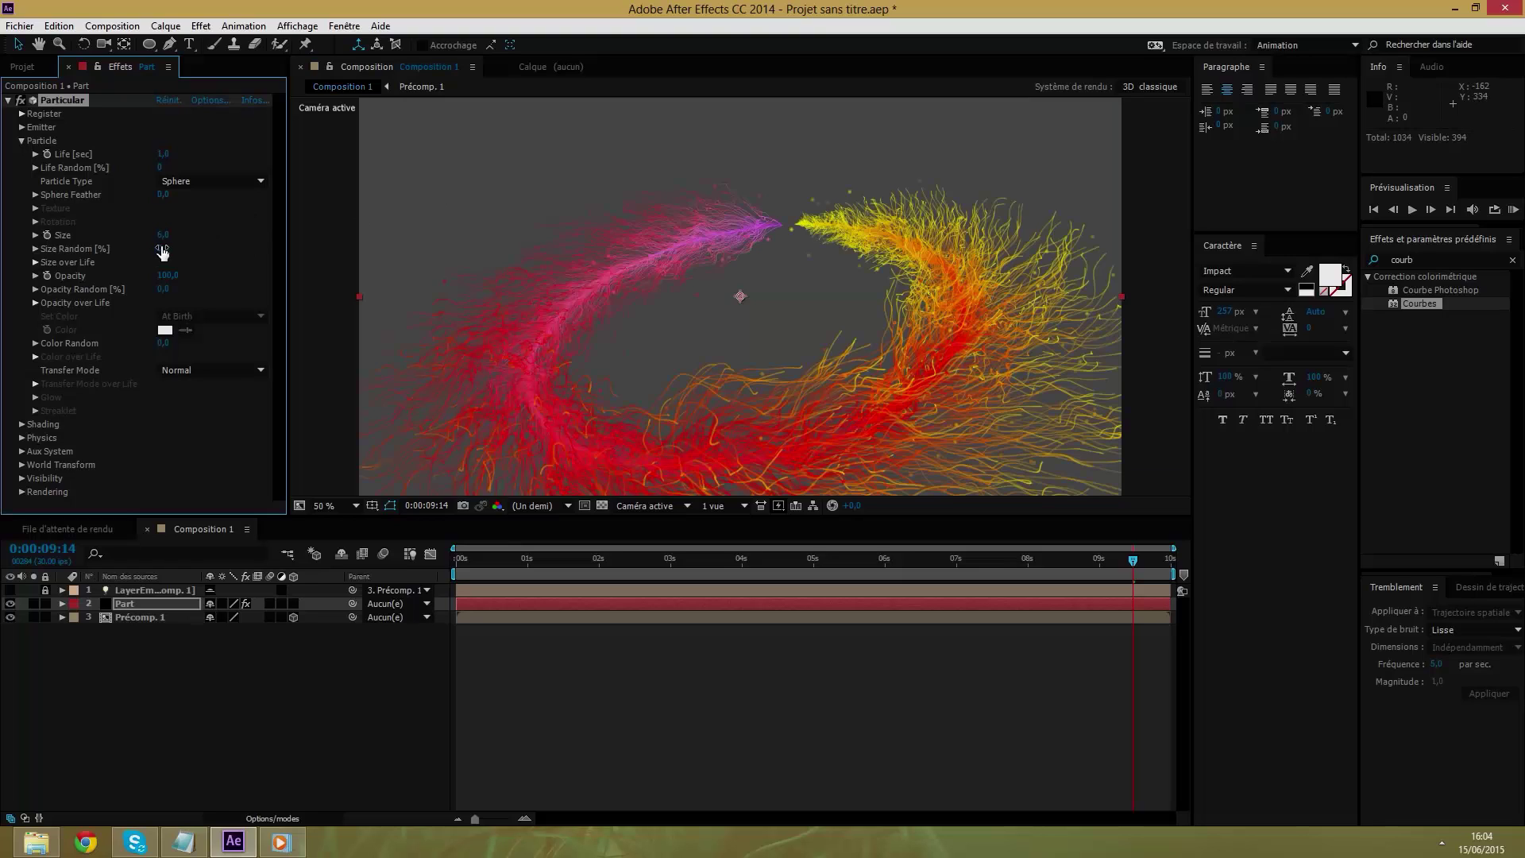
drag(167, 288, 837, 312)
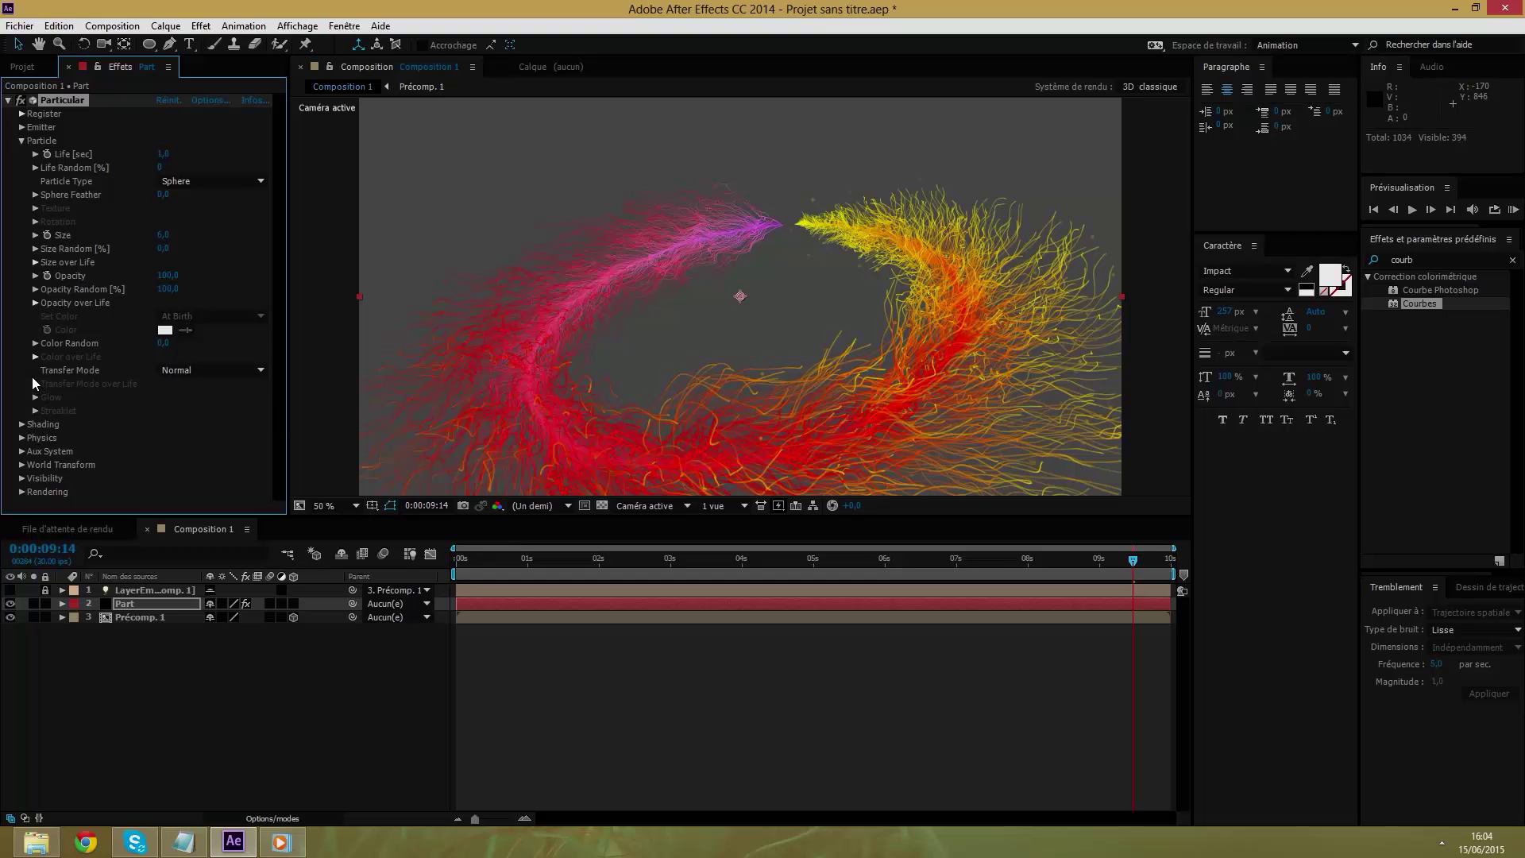
Duplicate the Part particle layer with copy and paste.
click(22, 140)
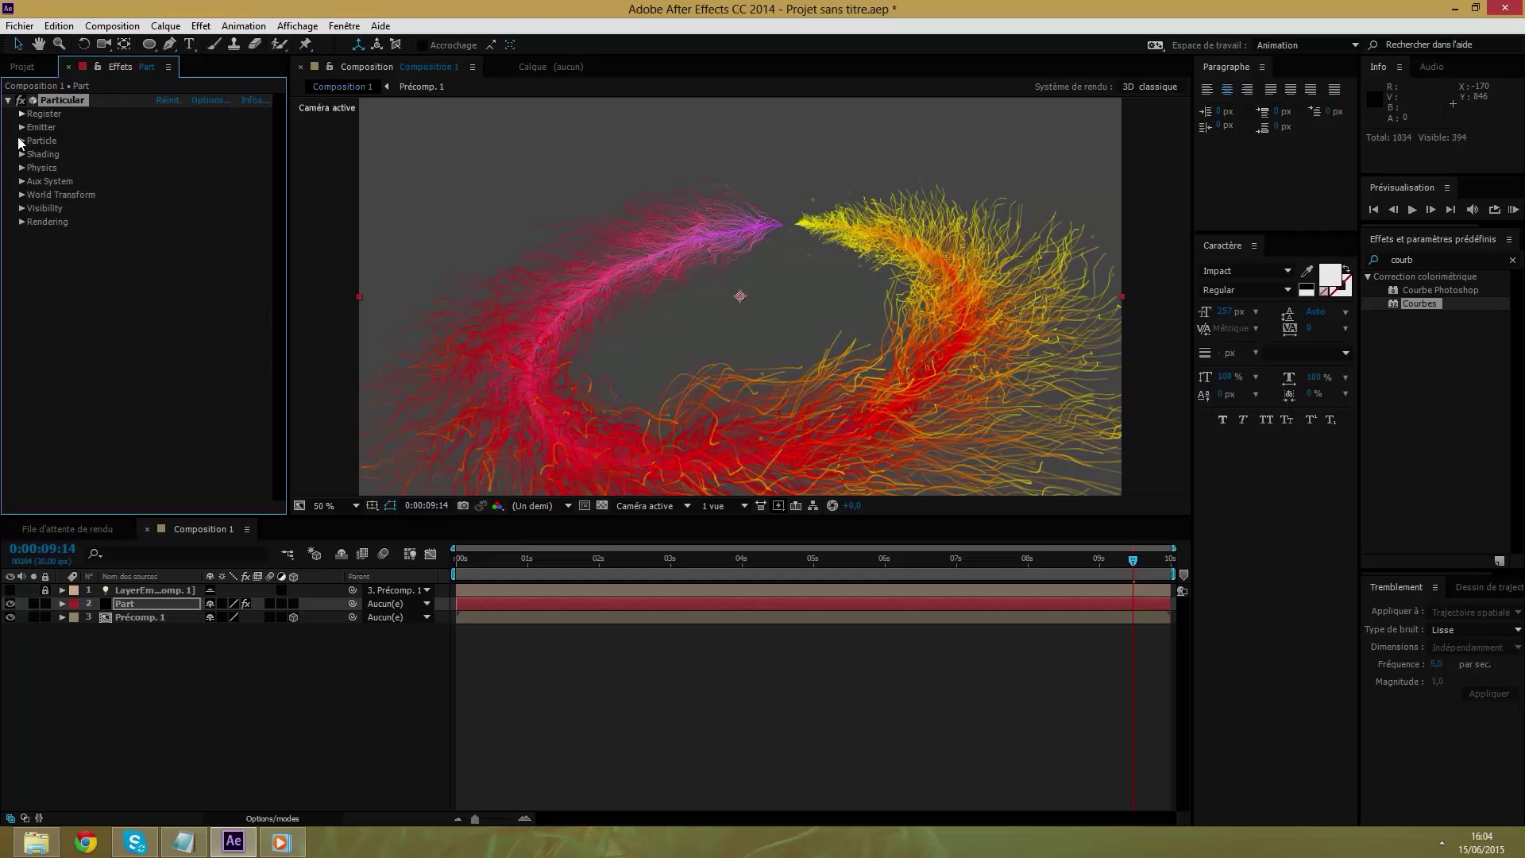
click(131, 607)
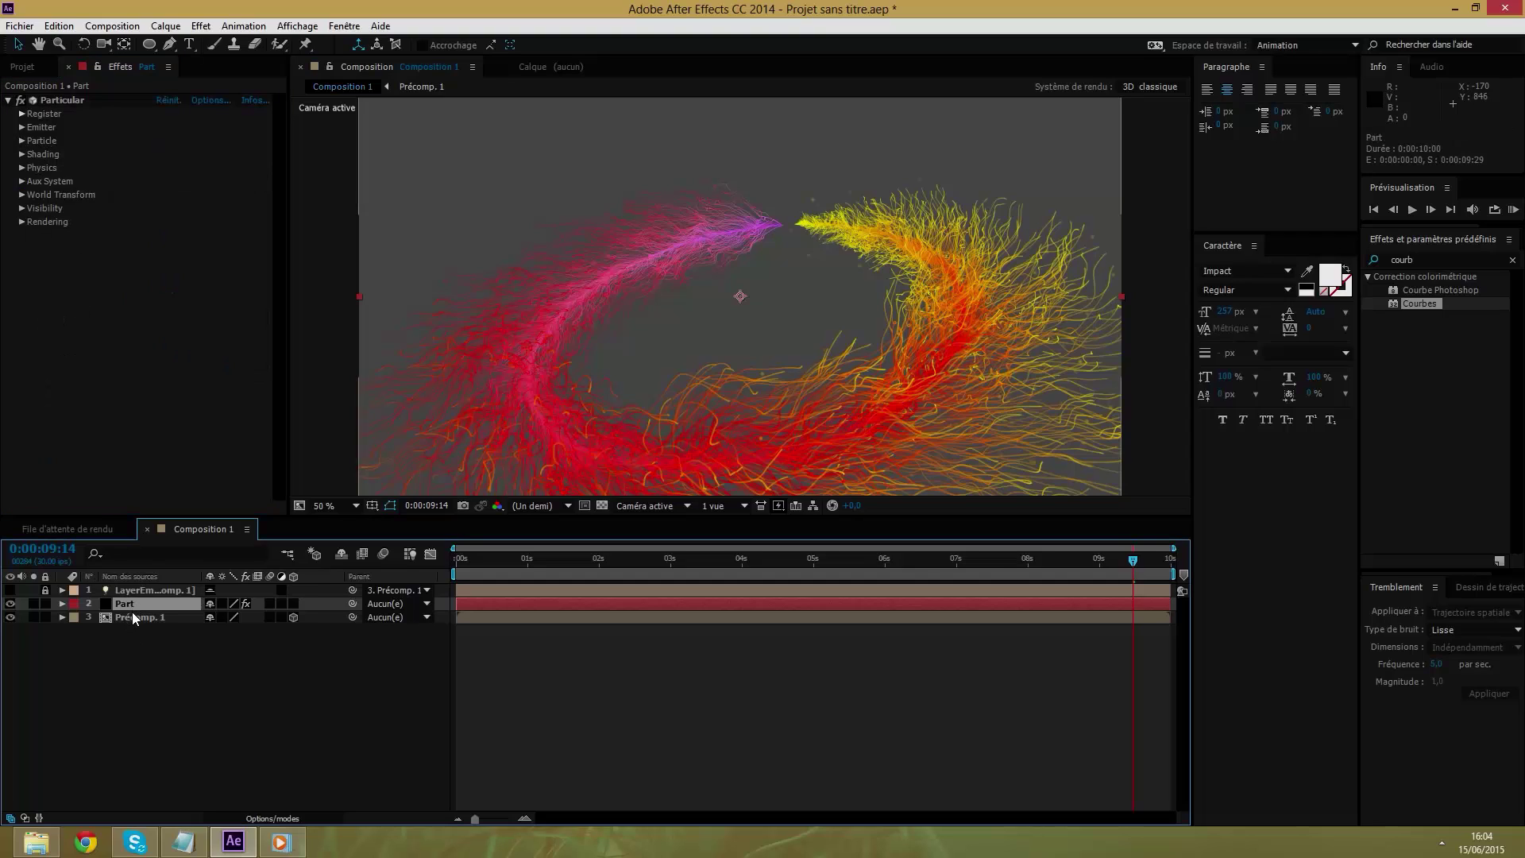
key(ctrl+c)
key(ctrl+v)
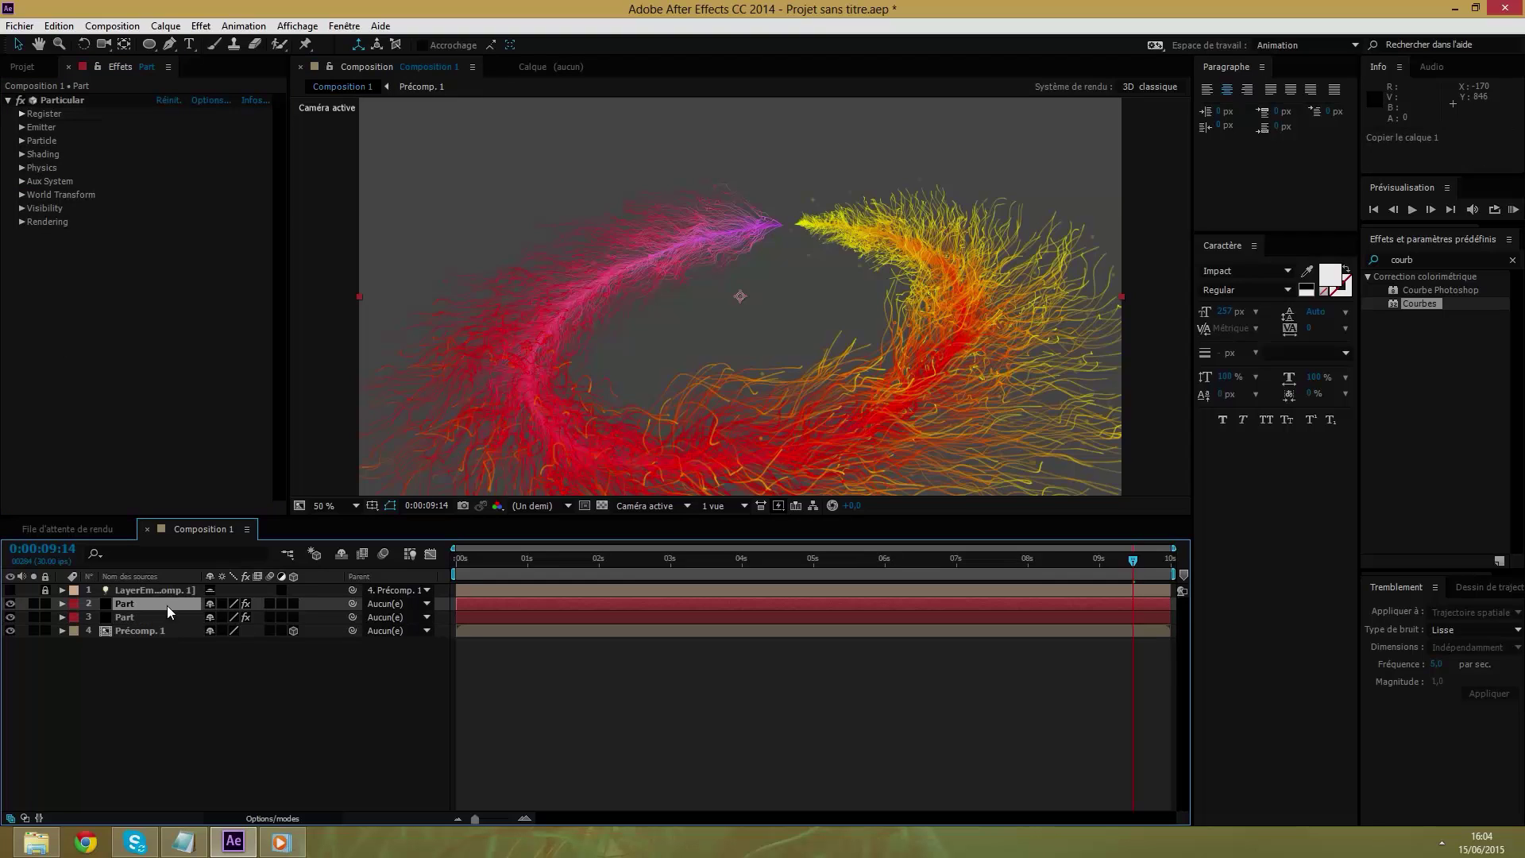
Give the copy's emitter 5000 particles per second and a velocity of 10.
click(21, 127)
click(171, 141)
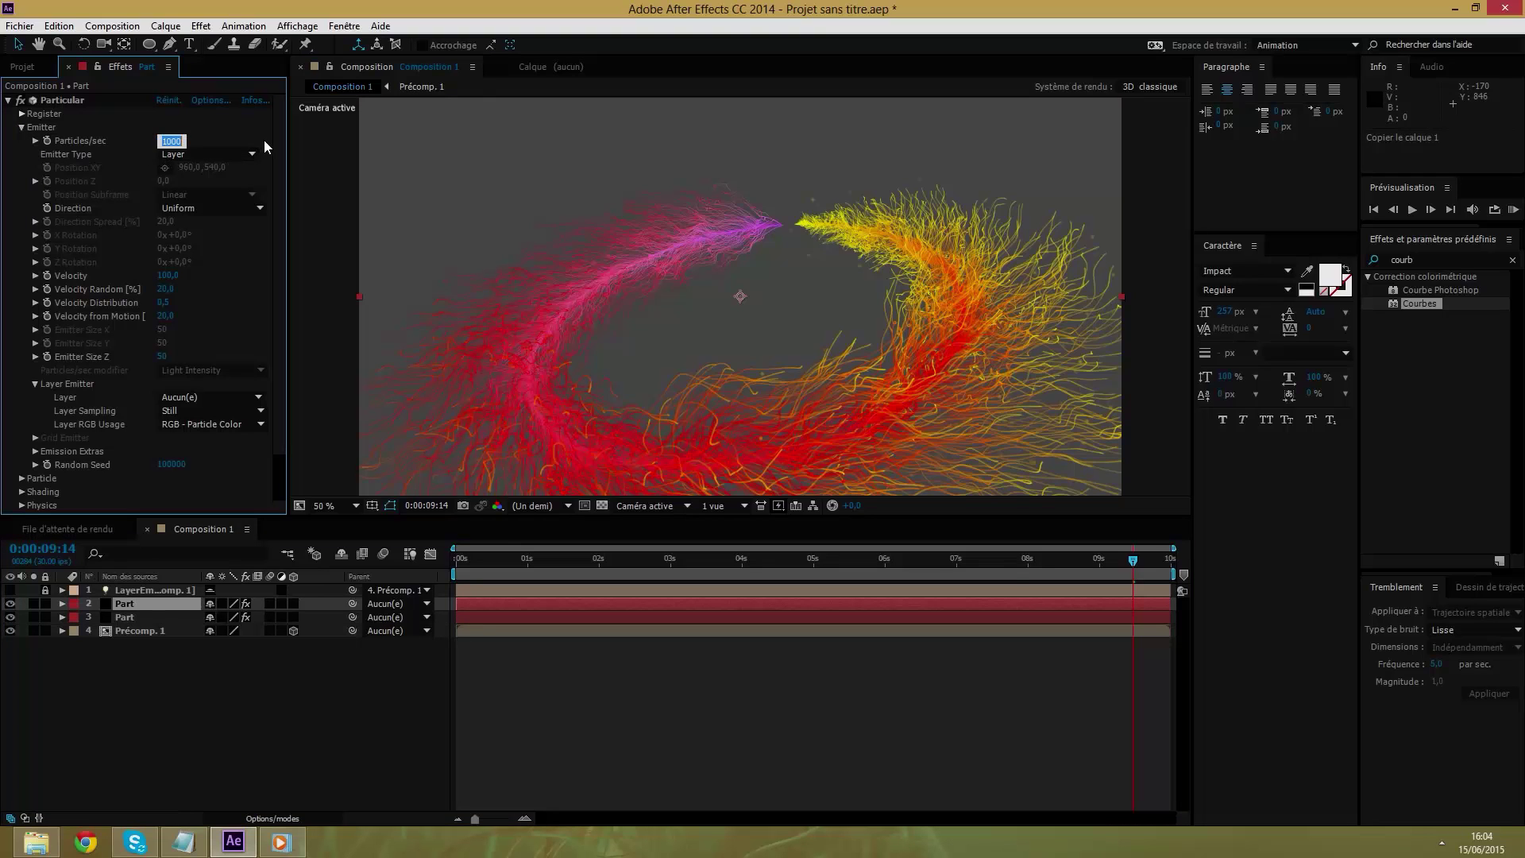
text(500)
click(264, 144)
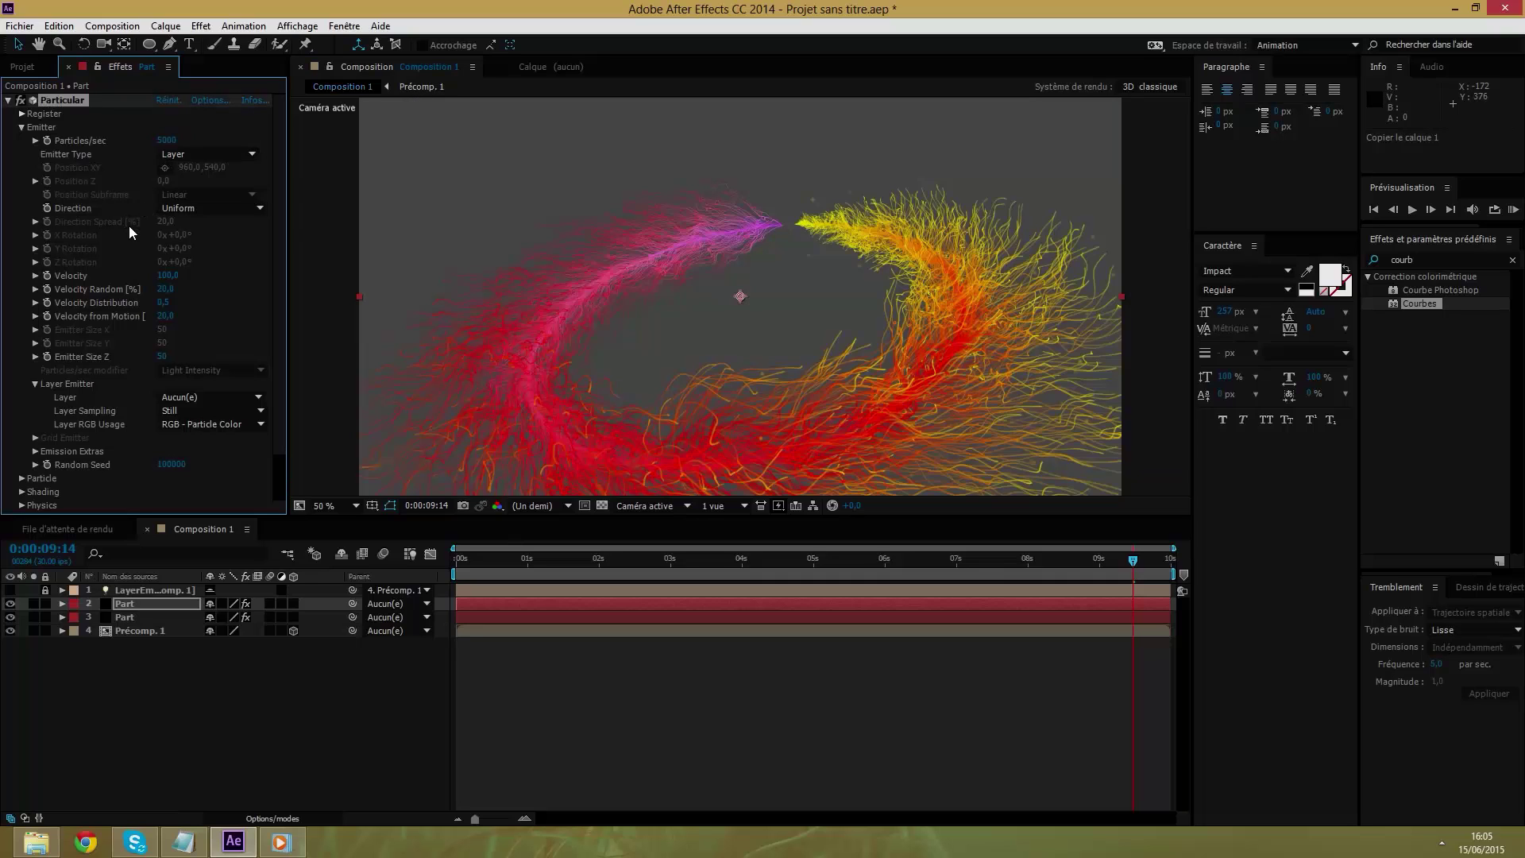
click(169, 276)
text(&)
key(BackSpace)
text(10)
key(Return)
Set the copy's particle Size to 1, Life to 5 seconds and Opacity Random to 0.
click(22, 127)
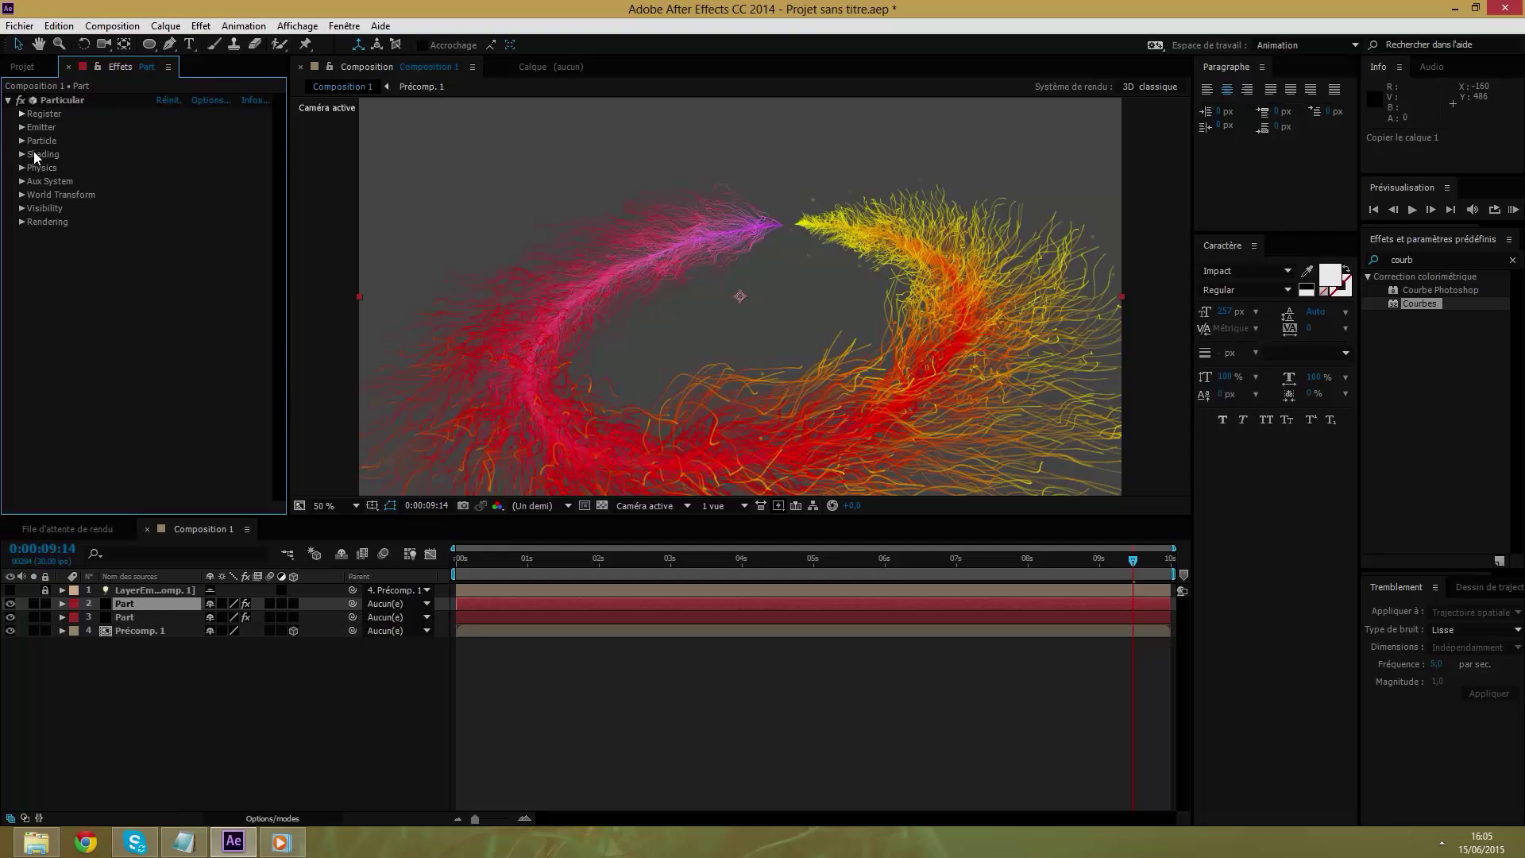
click(21, 141)
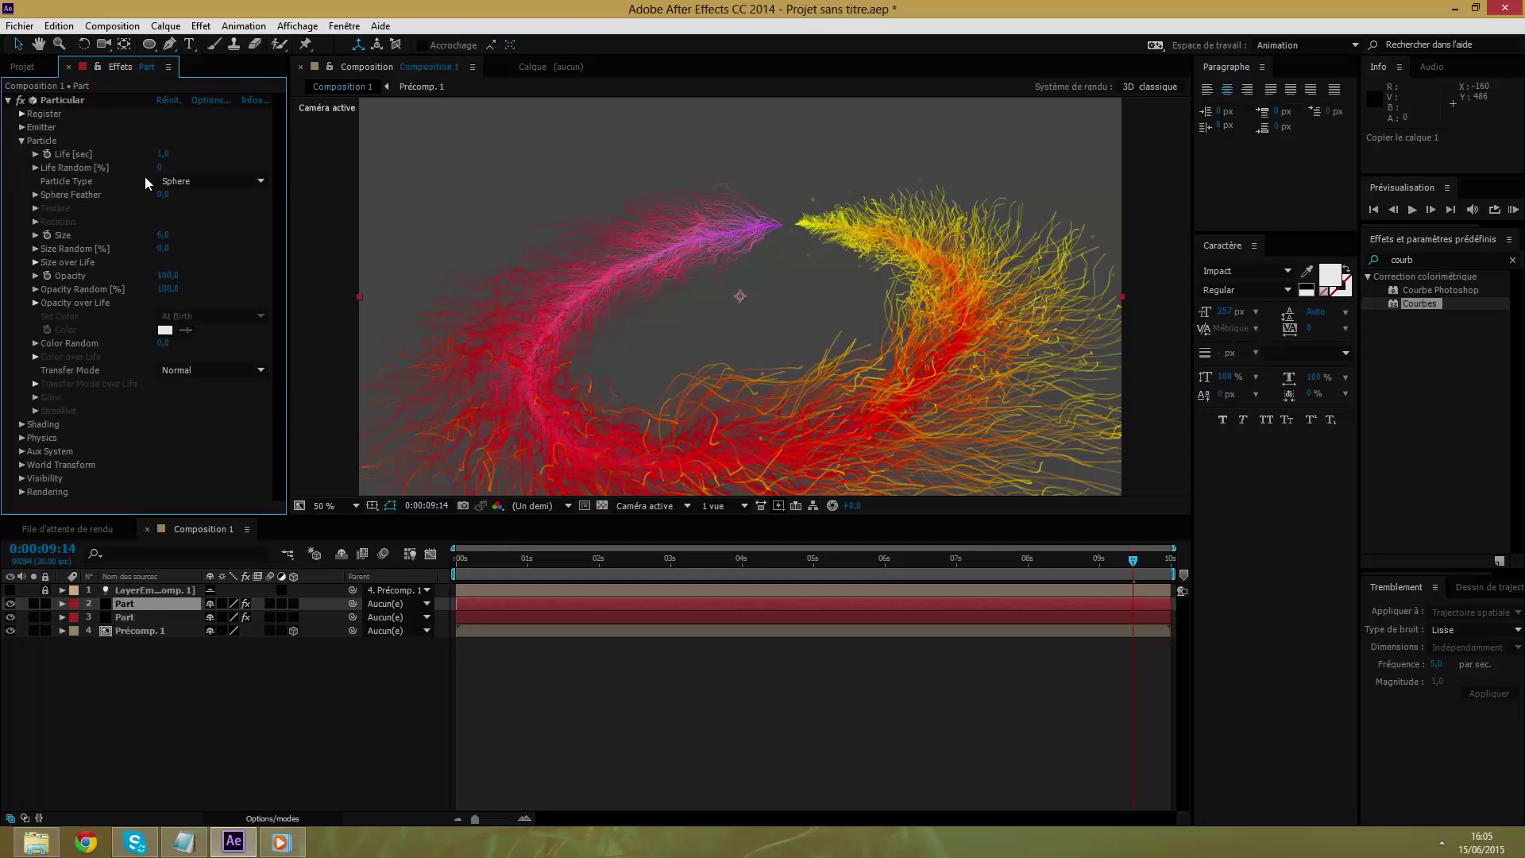
click(162, 234)
text(1)
key(Return)
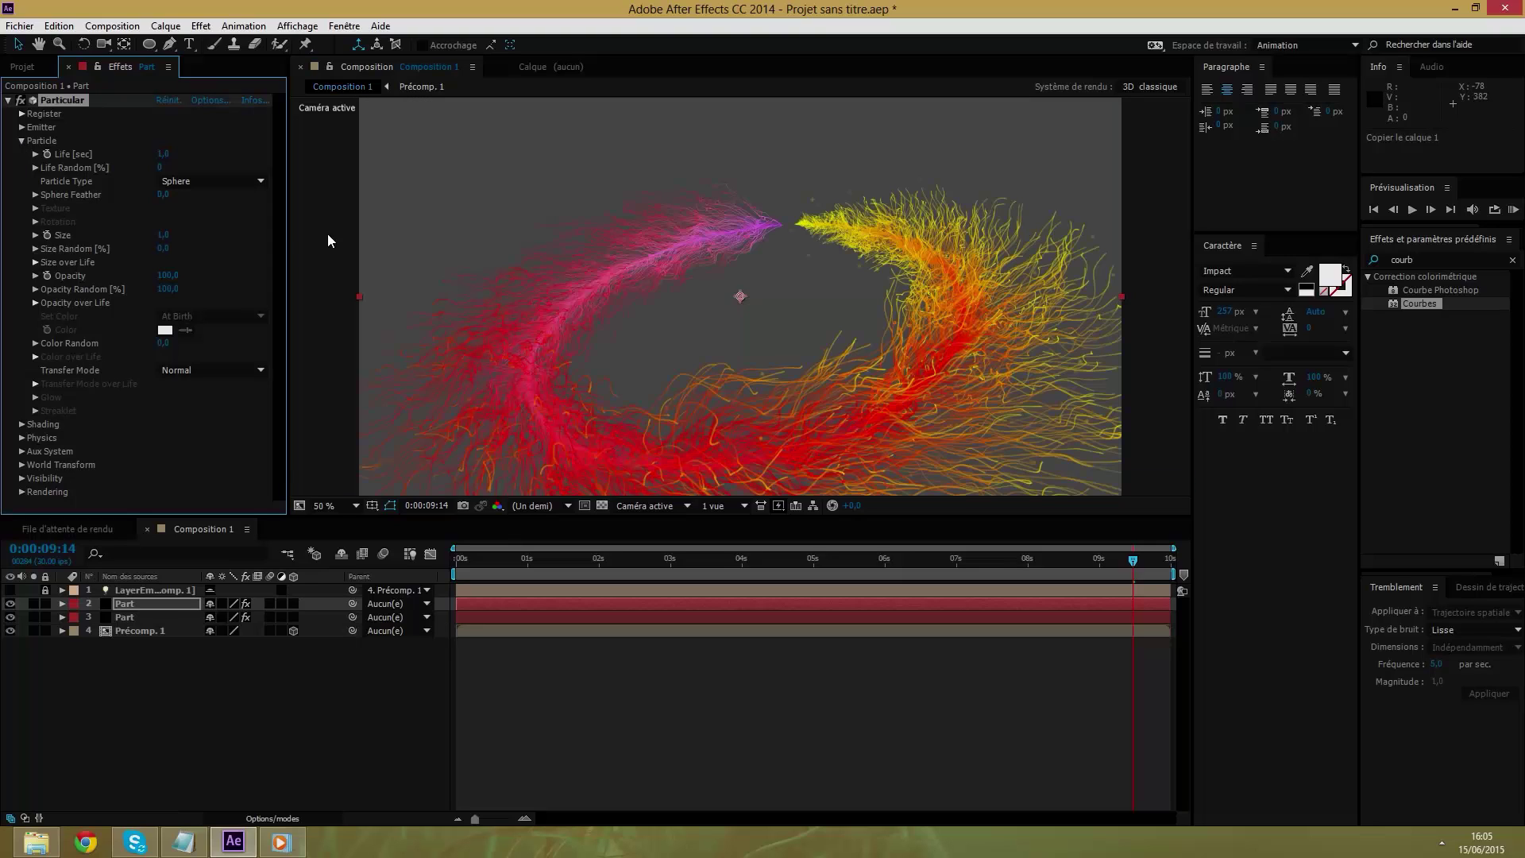
click(162, 156)
text(100)
key(BackSpace)
key(BackSpace)
text(5)
key(Return)
drag(170, 289, 75, 313)
click(22, 141)
Create a black solid named BG and drag it to the bottom of the layer stack.
right_click(170, 674)
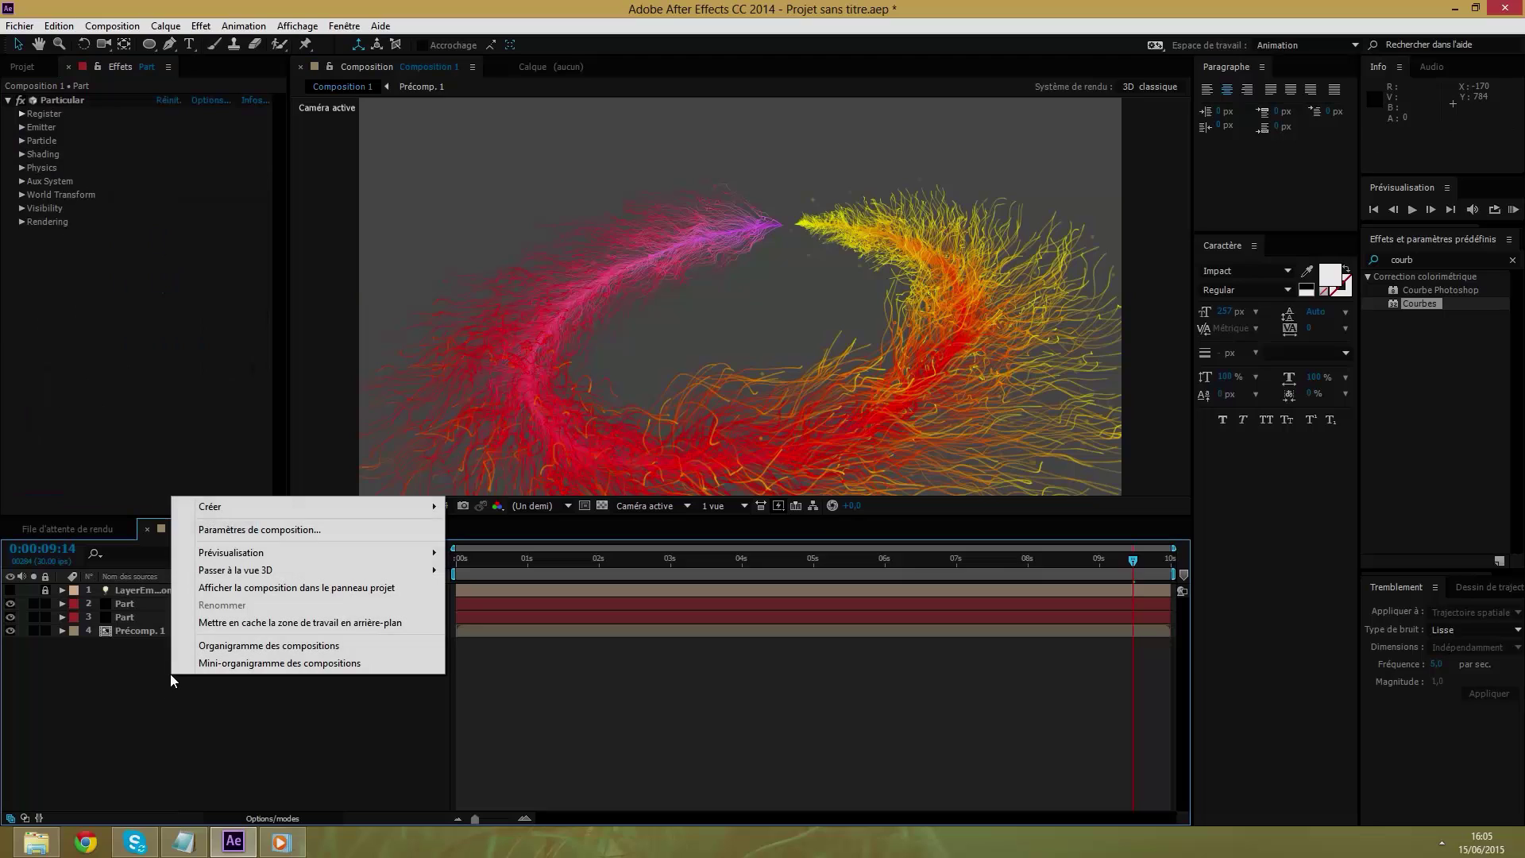
mouse_move(342, 509)
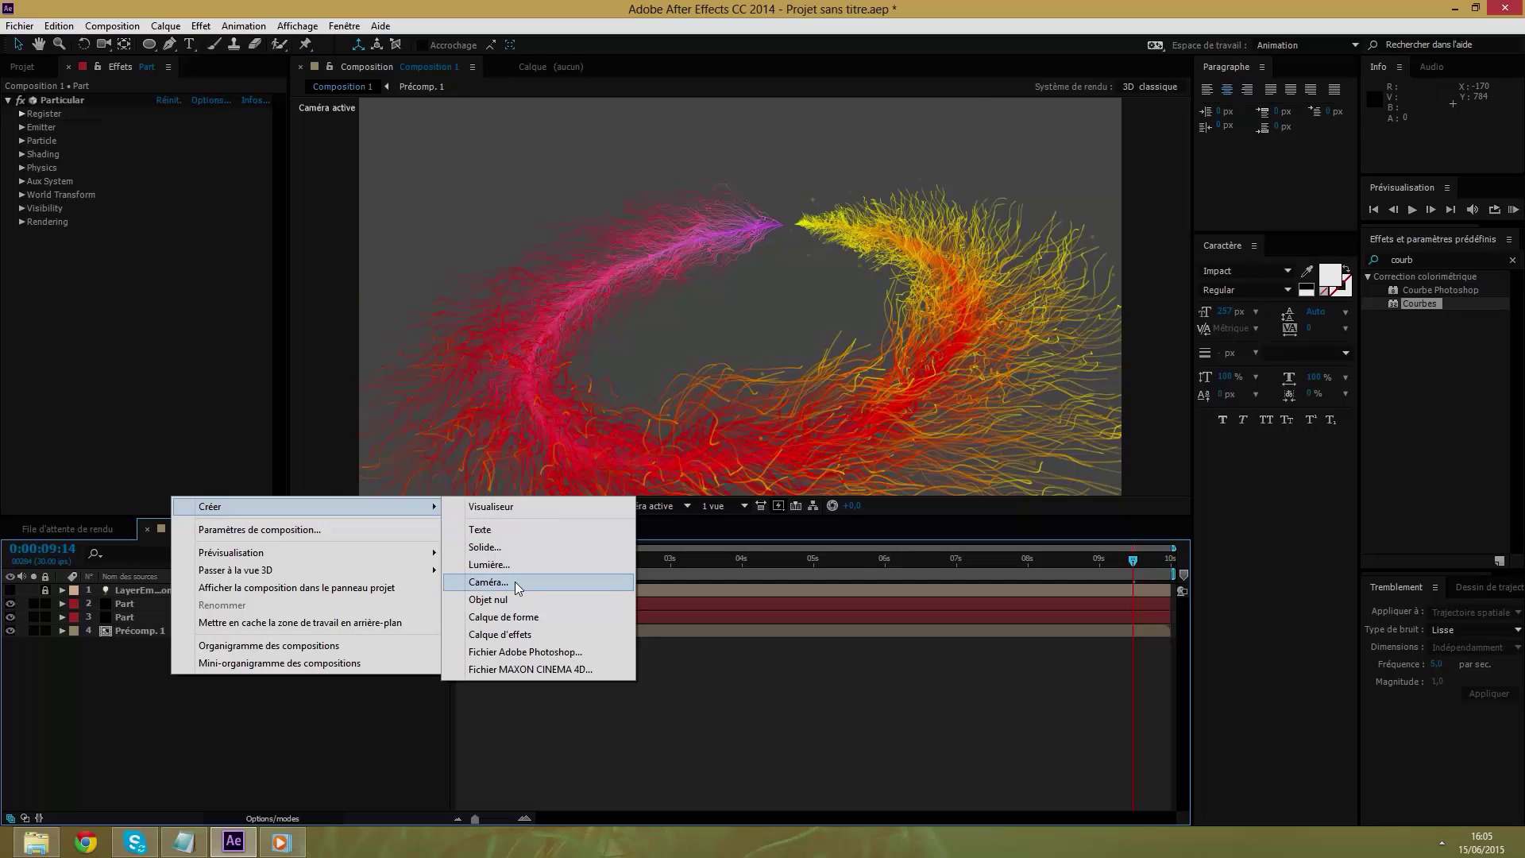
click(514, 548)
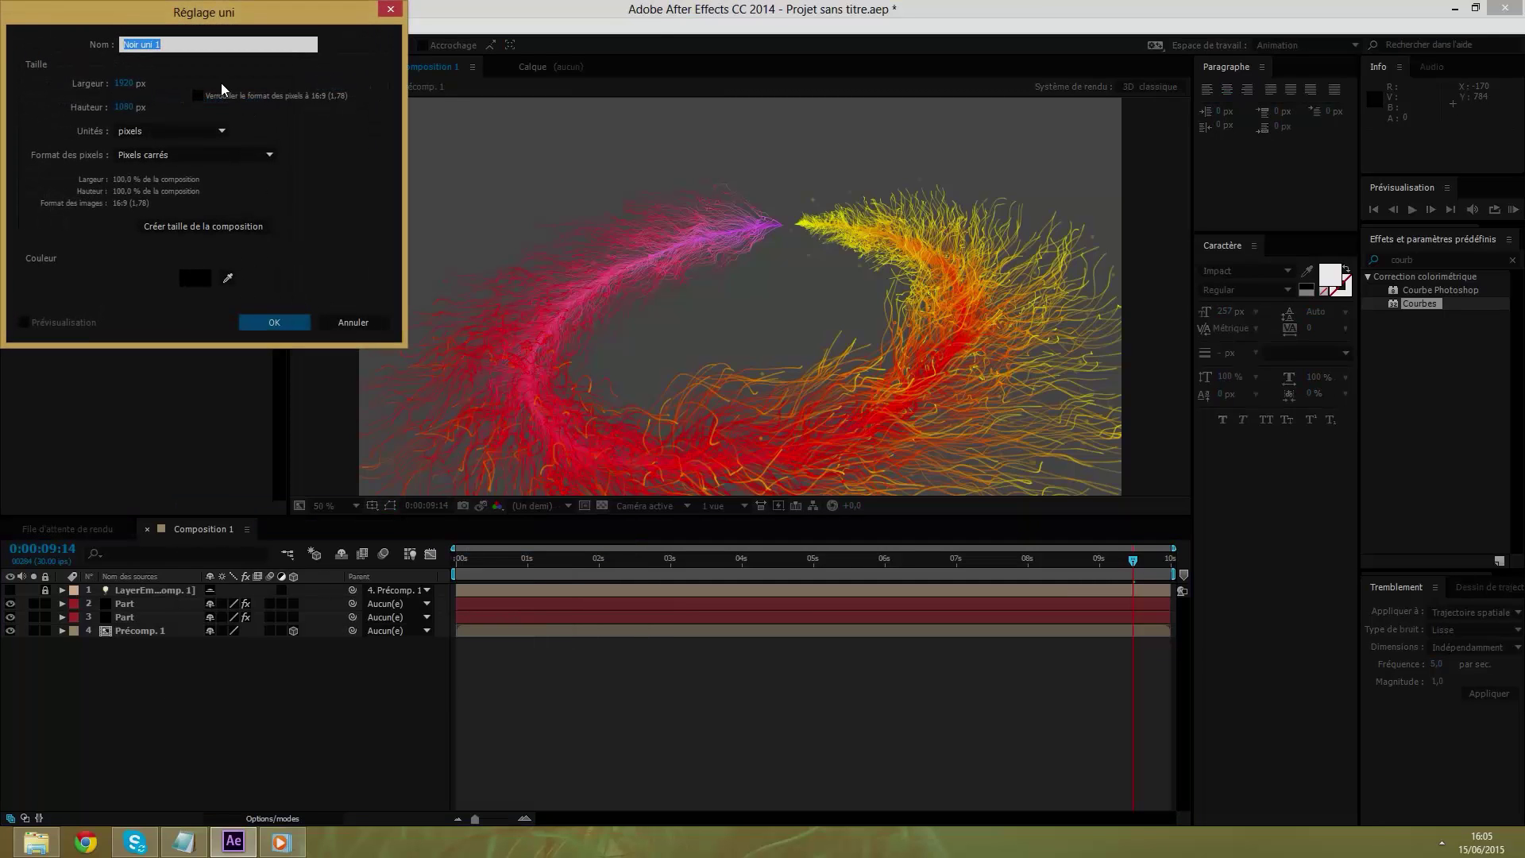
text(BG)
click(274, 322)
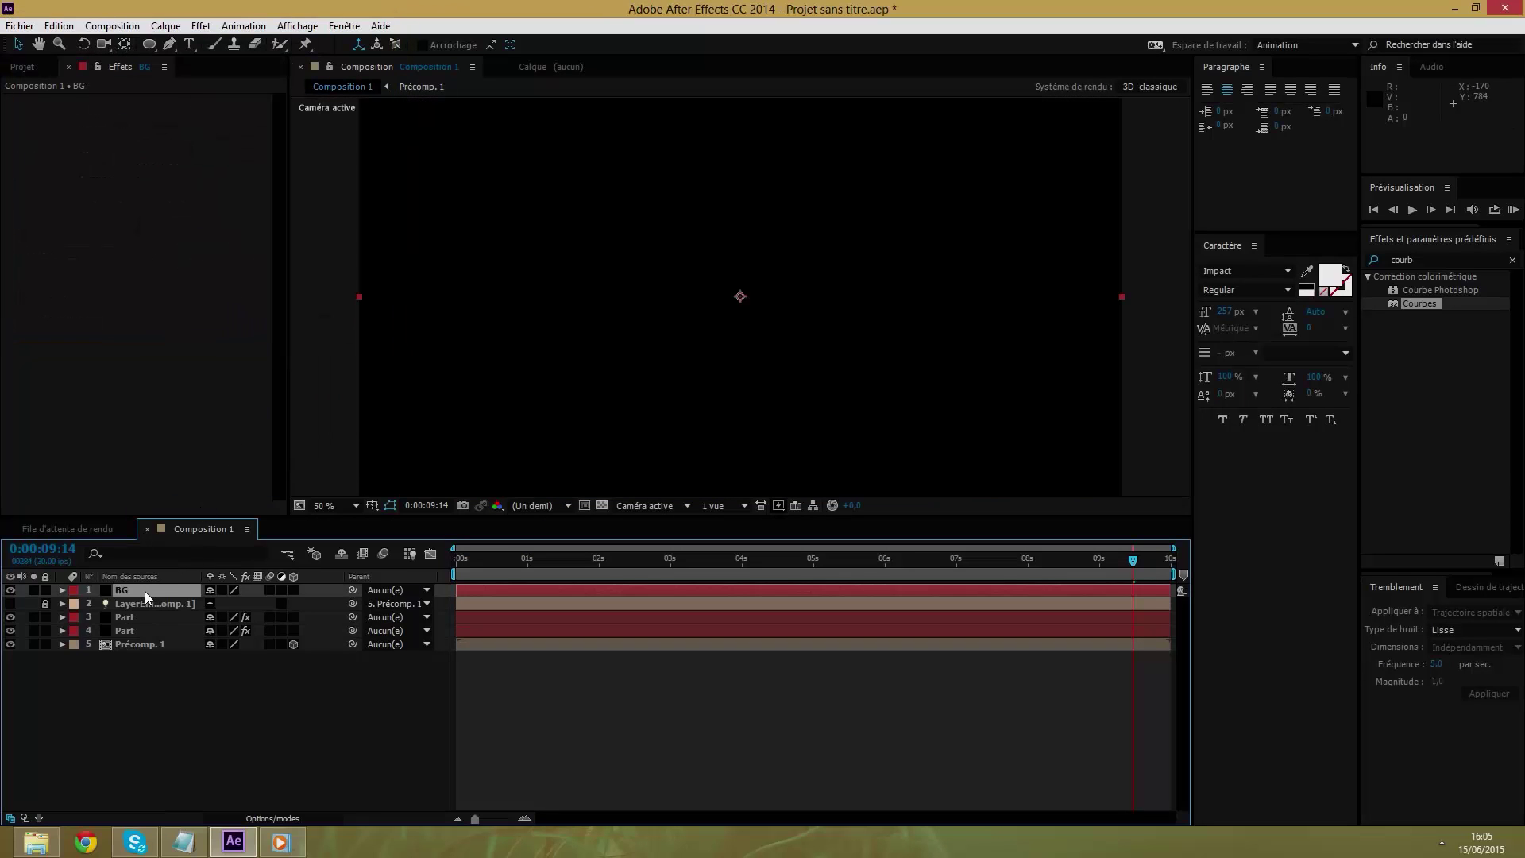
drag(145, 591, 149, 660)
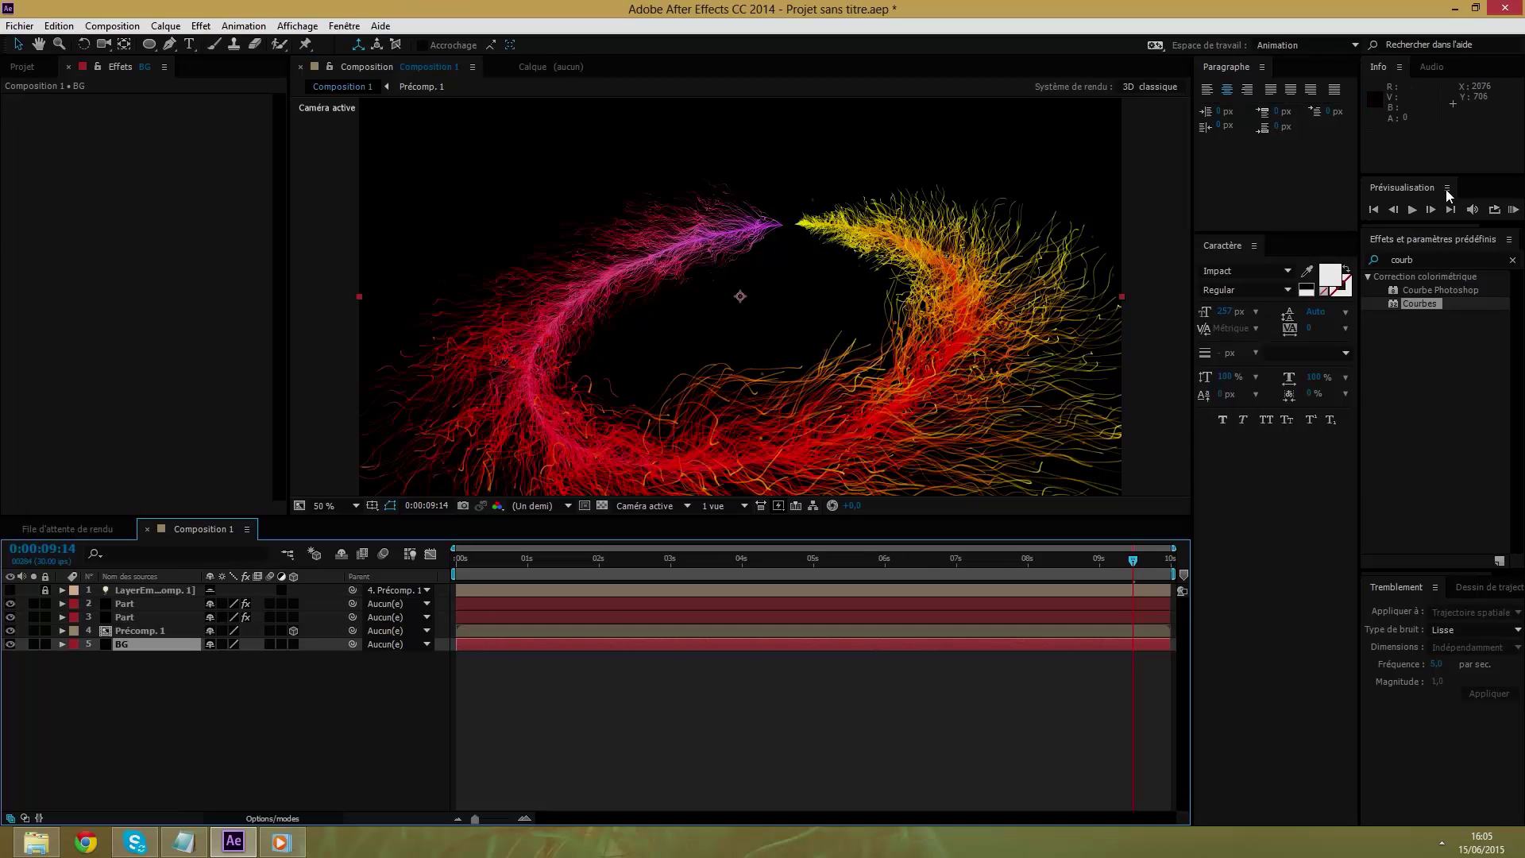
Search effects for 'gamme' and drop Gamme des dégradés onto the BG layer.
click(1387, 262)
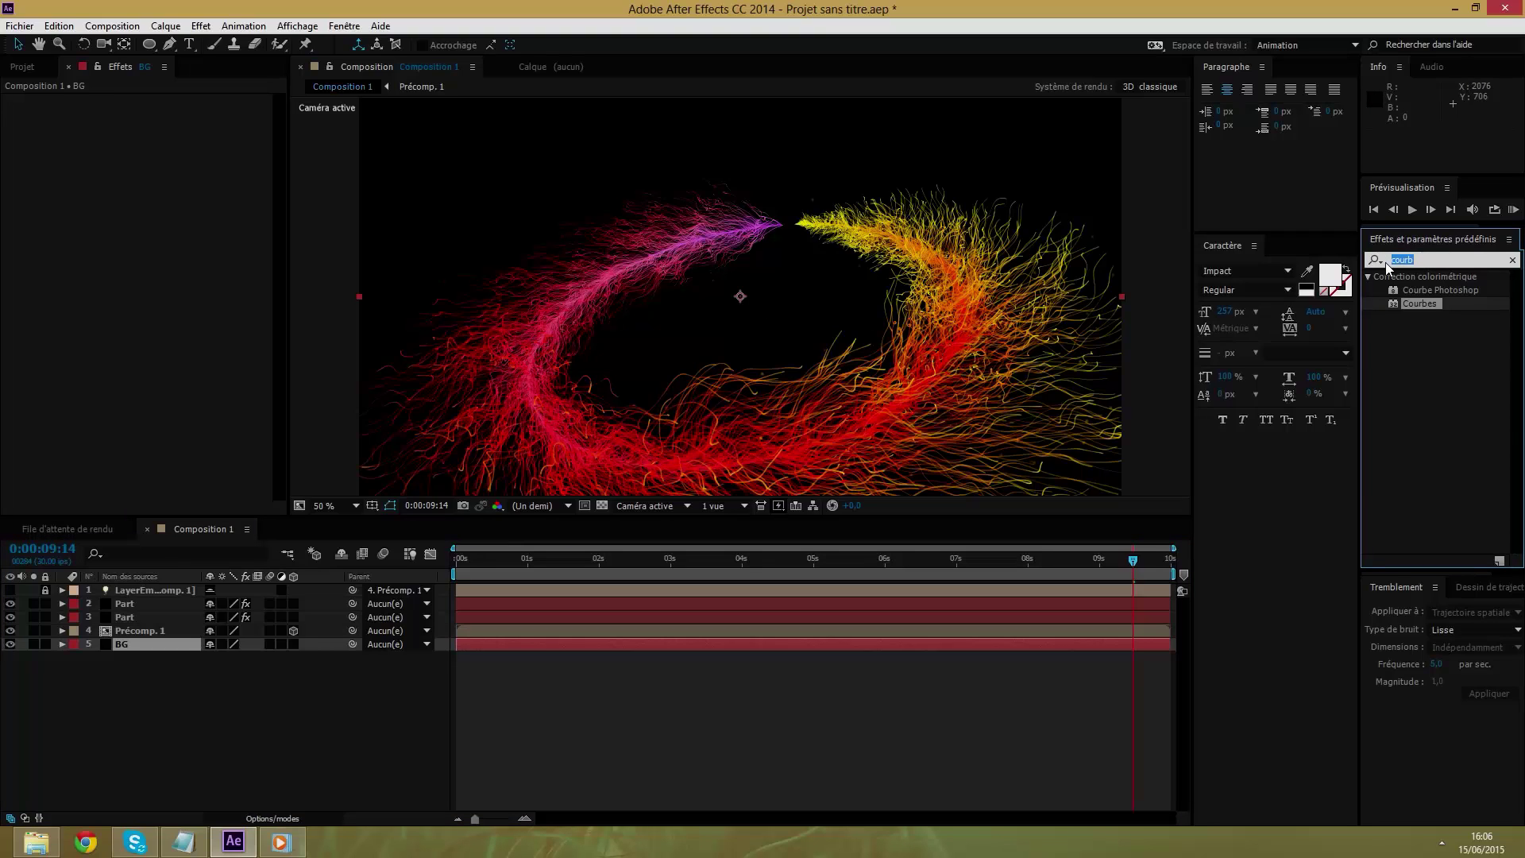
click(1386, 262)
key(BackSpace)
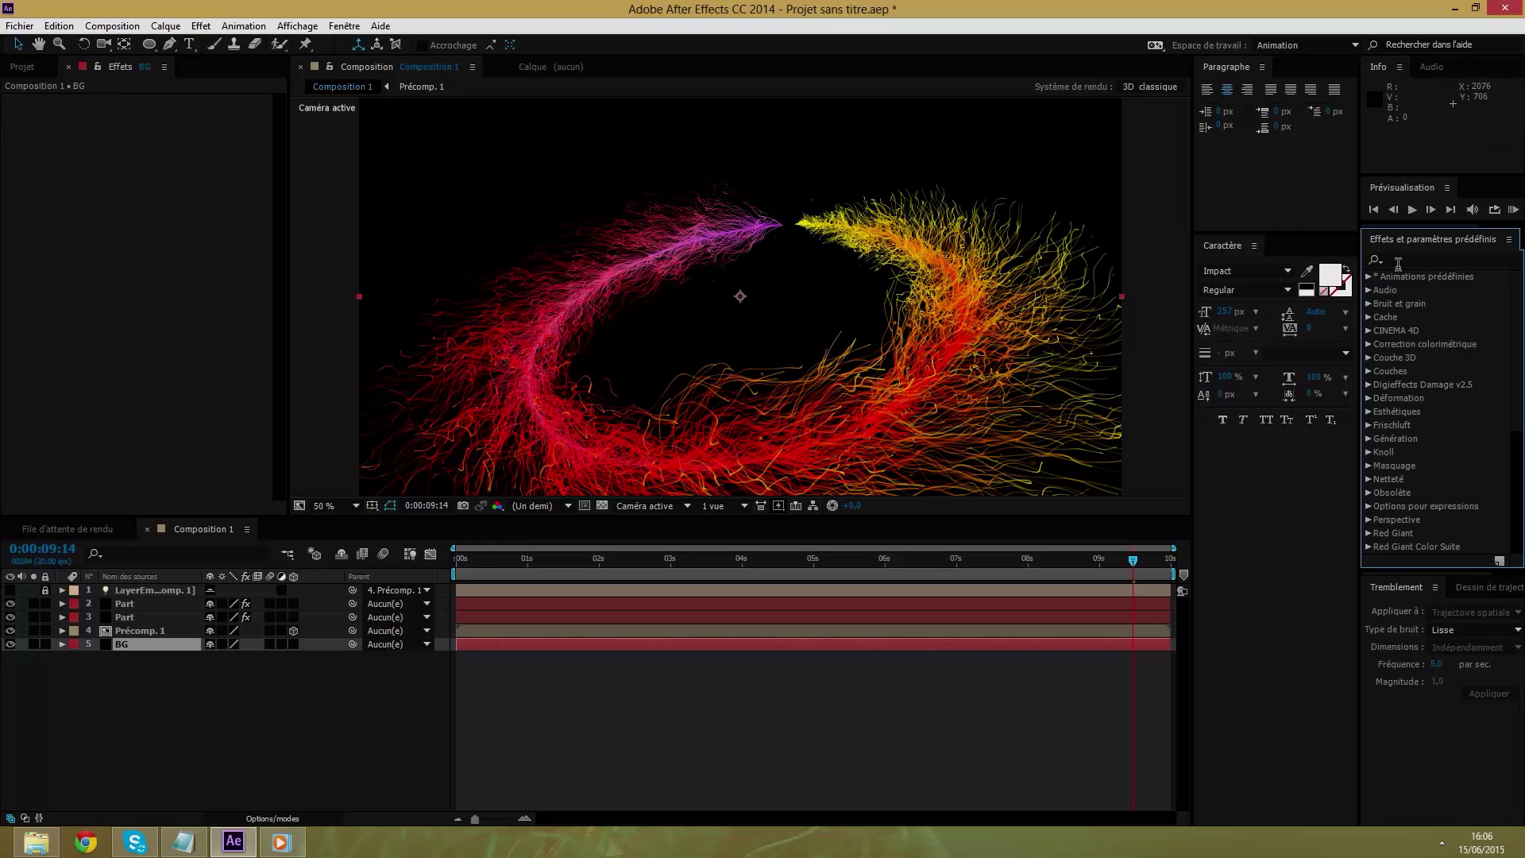
click(1400, 259)
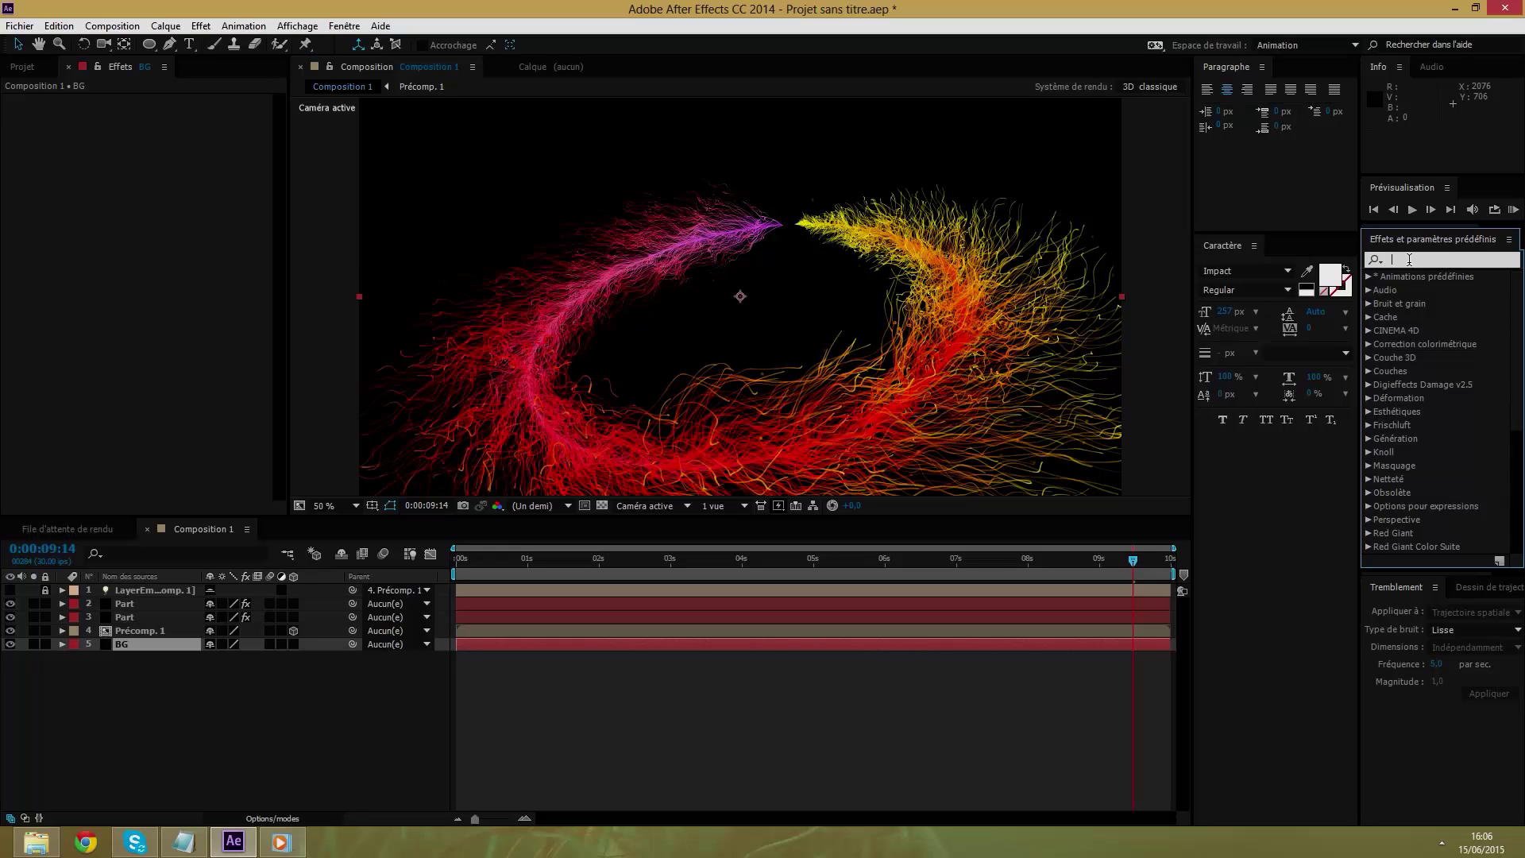
text(gamme)
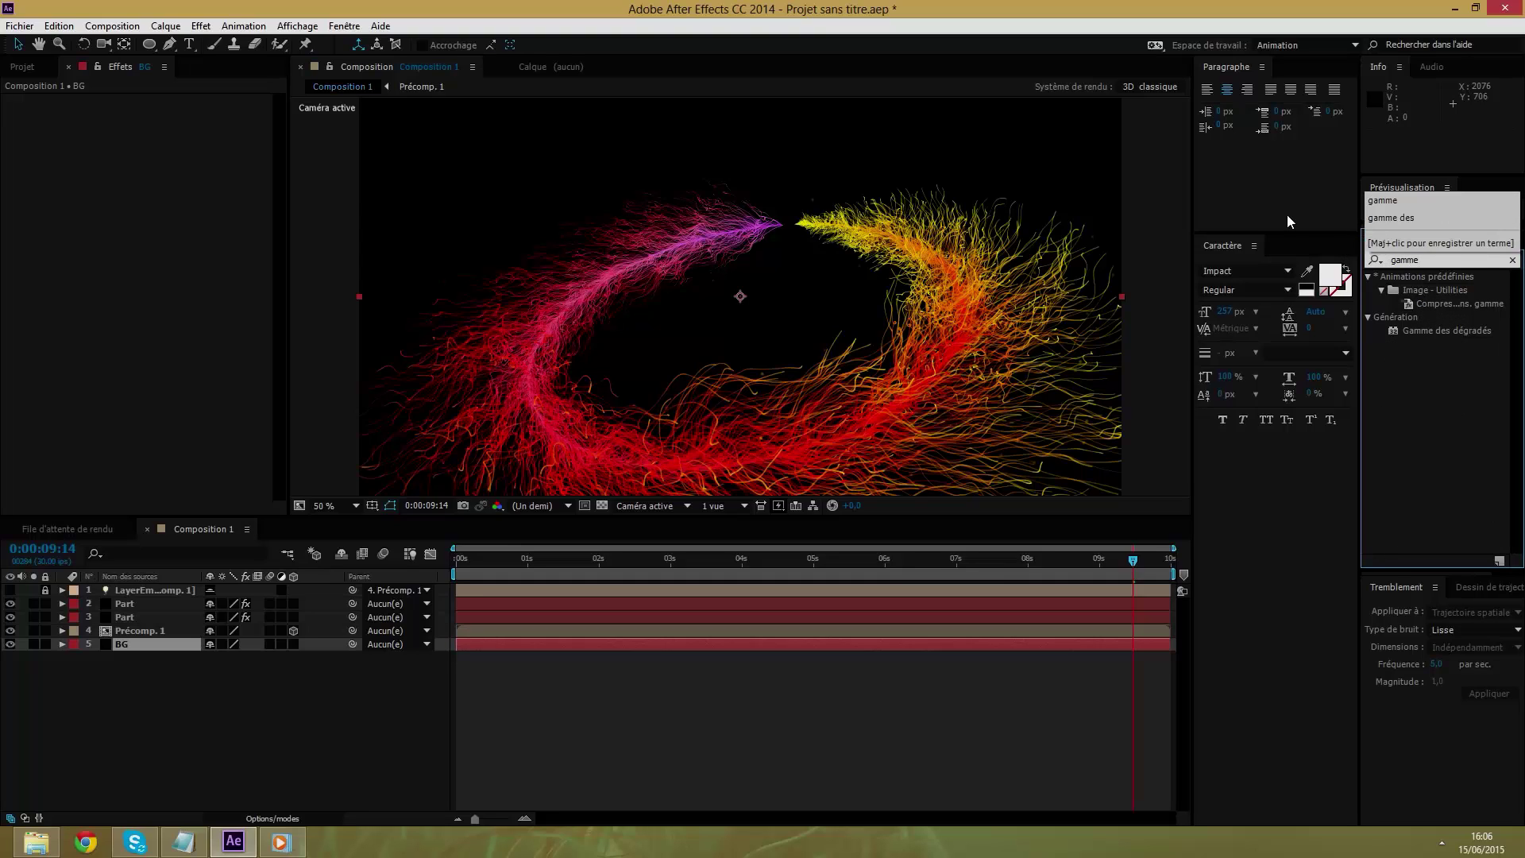
click(1405, 236)
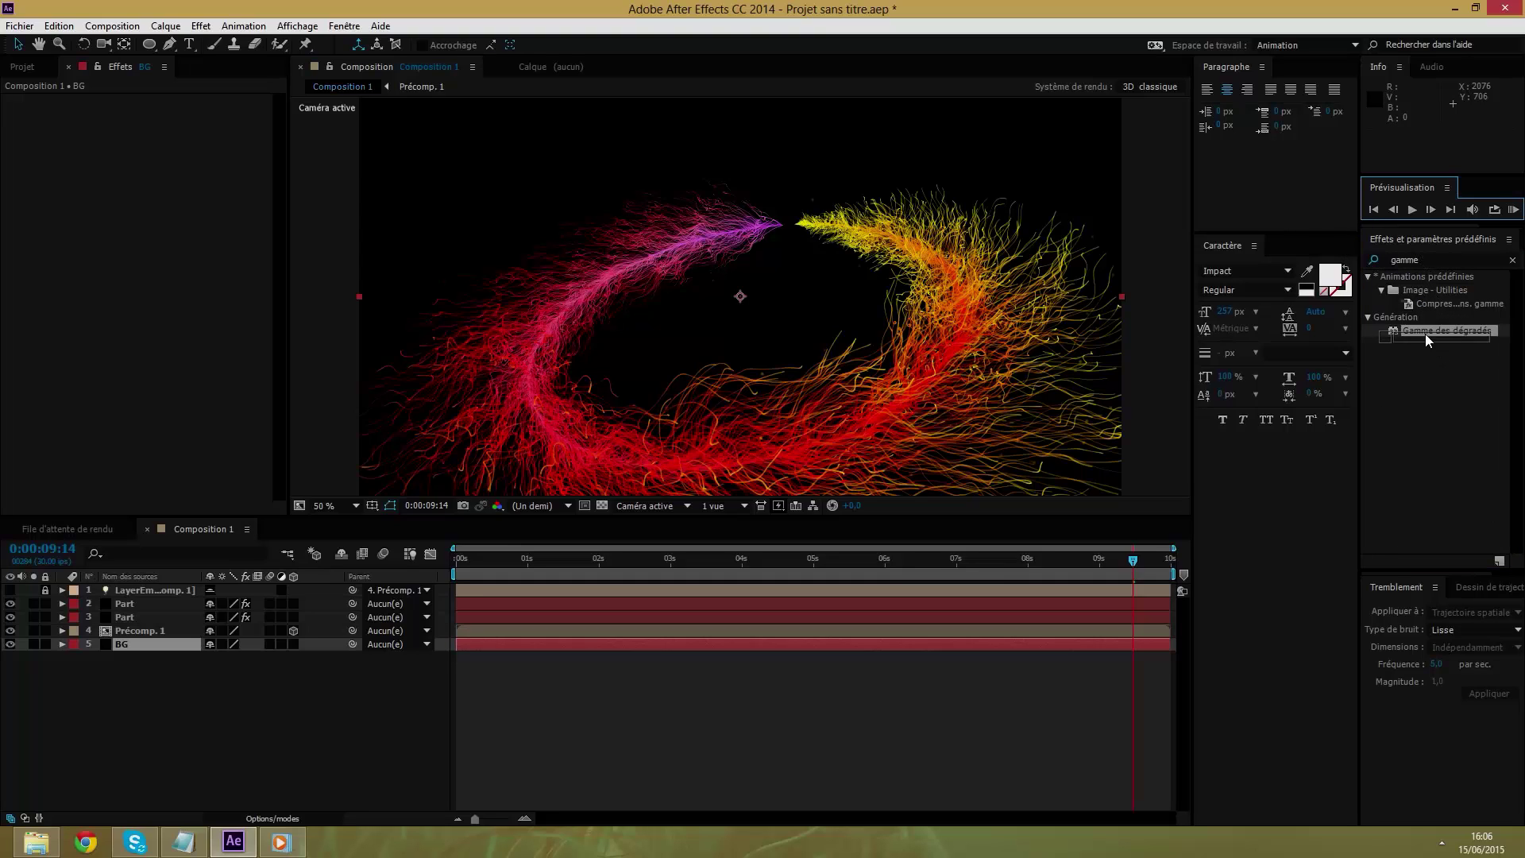
mouse_move(1425, 334)
mouse_down()
mouse_move(1477, 333)
mouse_move(243, 607)
mouse_up()
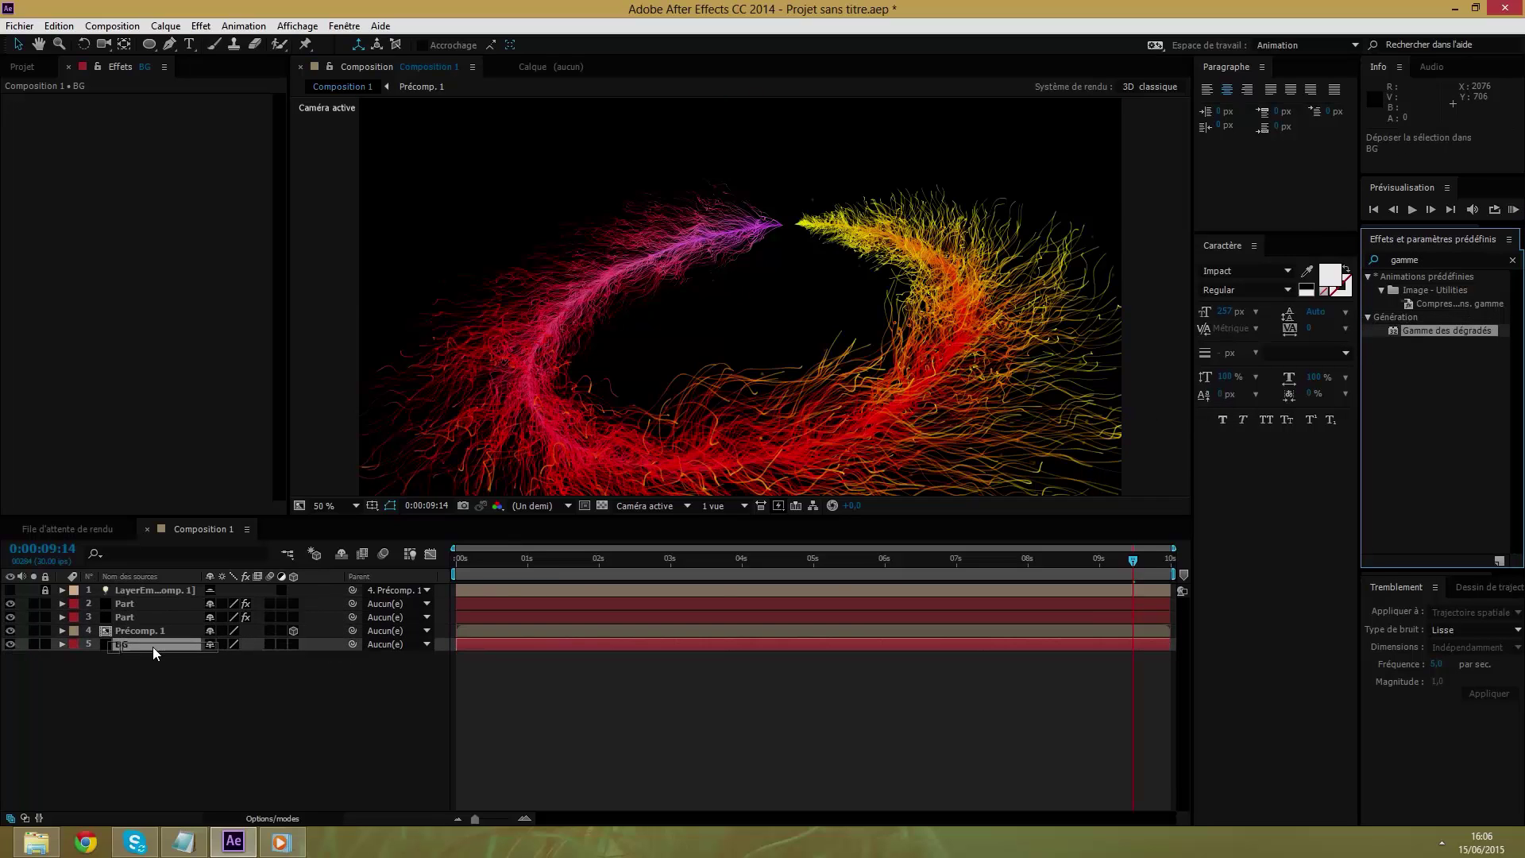
drag(167, 608, 148, 645)
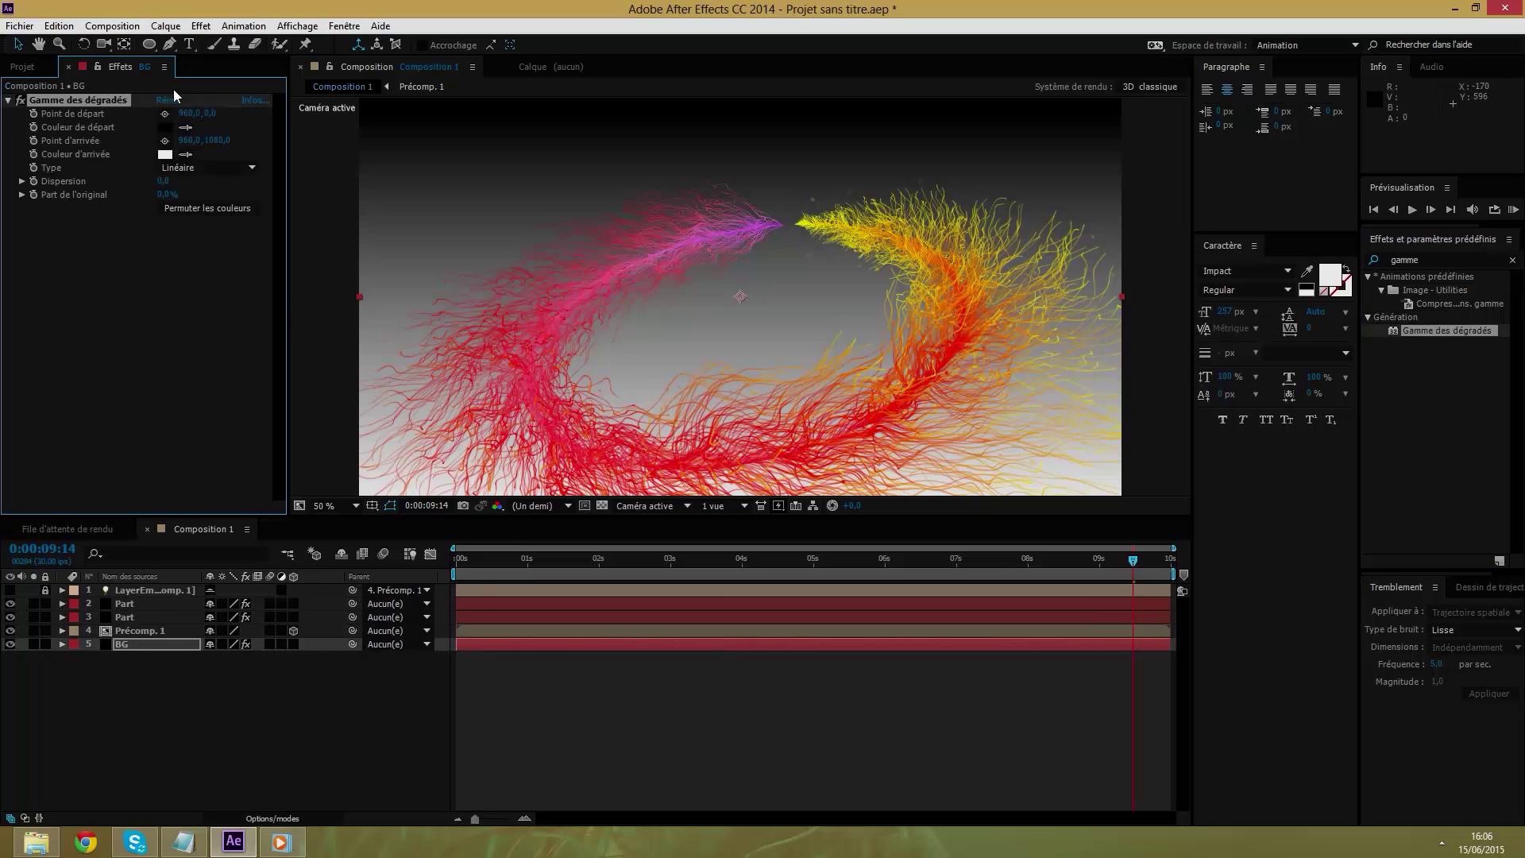
Make the gradient radial; a trial brownish start colour is discarded.
click(197, 171)
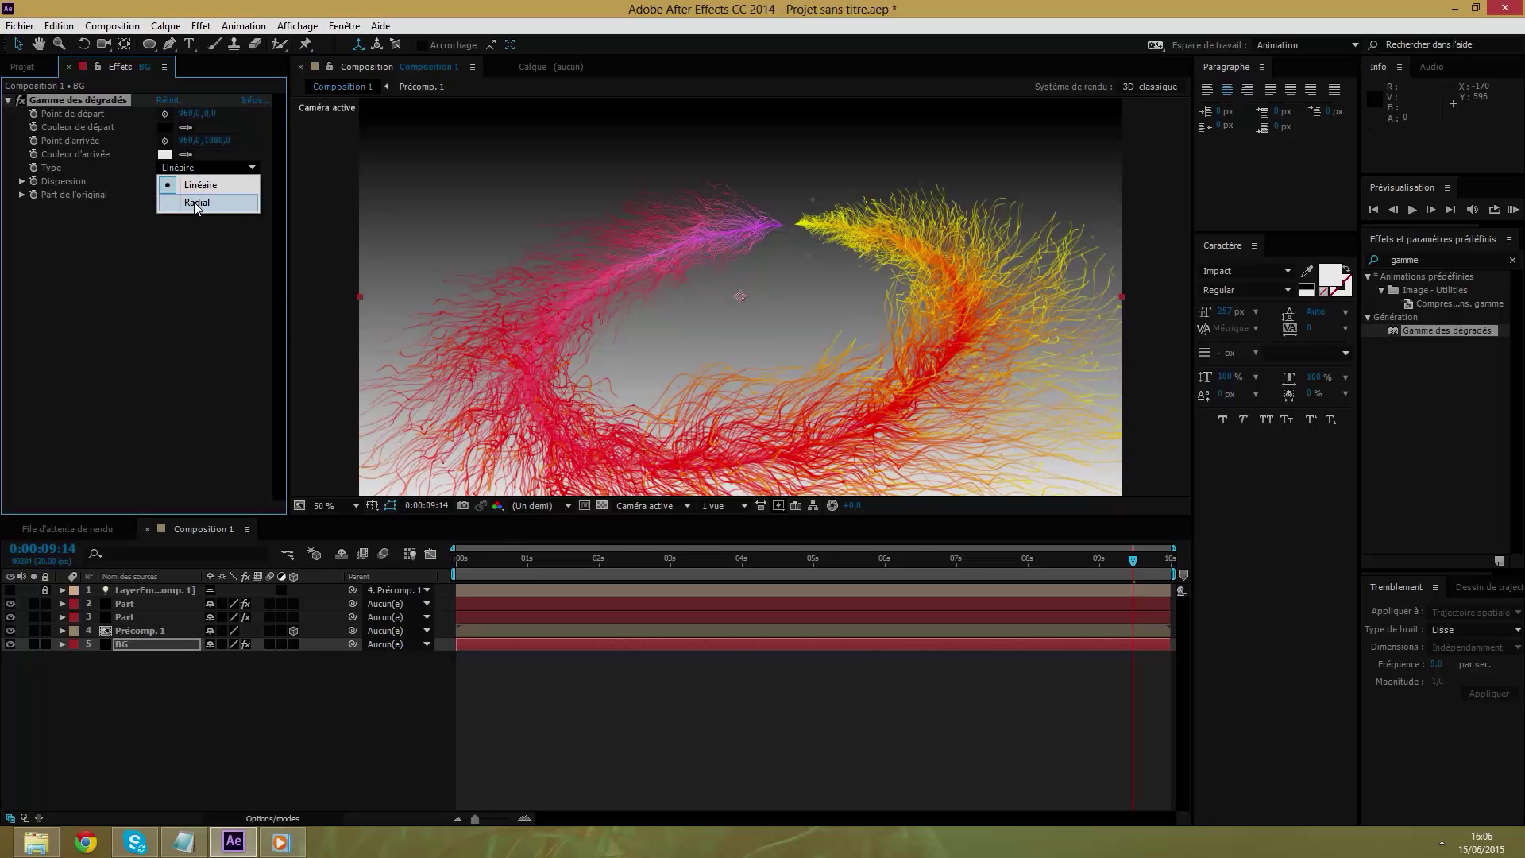
click(196, 202)
click(166, 126)
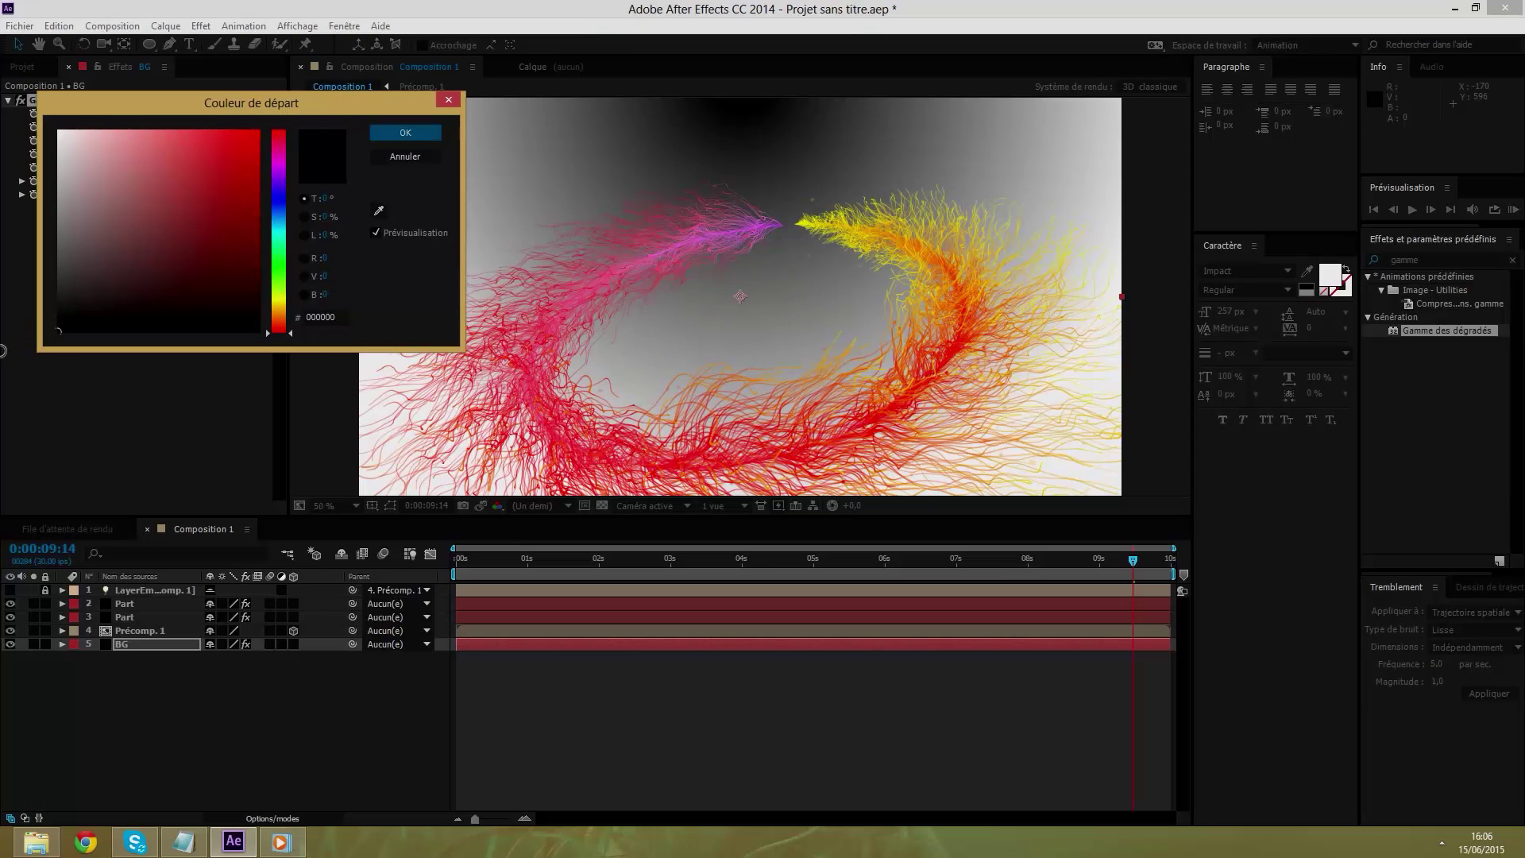
drag(72, 296, 125, 278)
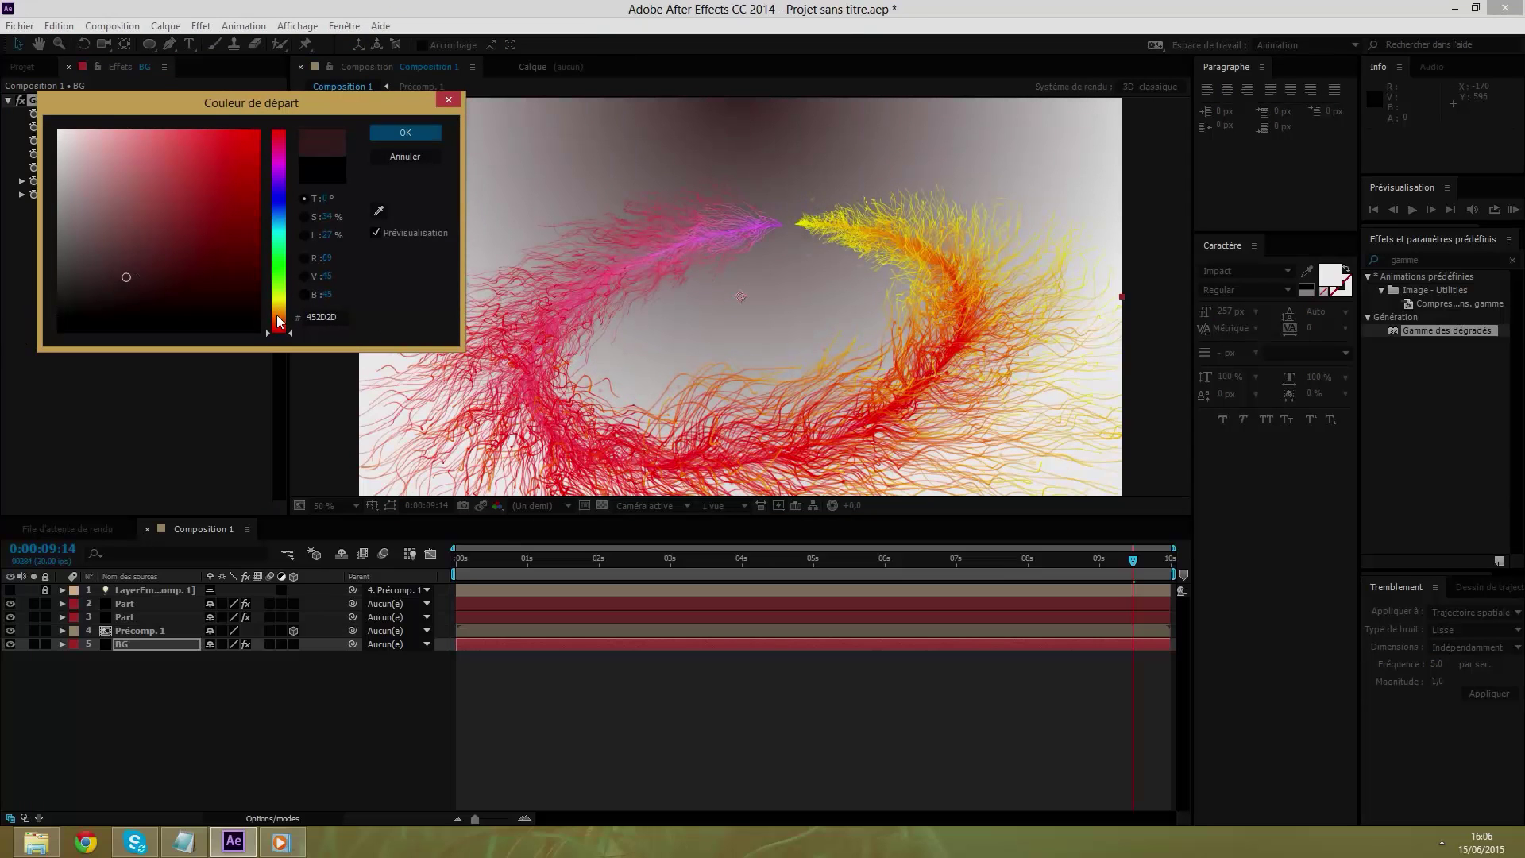
drag(278, 322, 279, 316)
drag(155, 270, 197, 271)
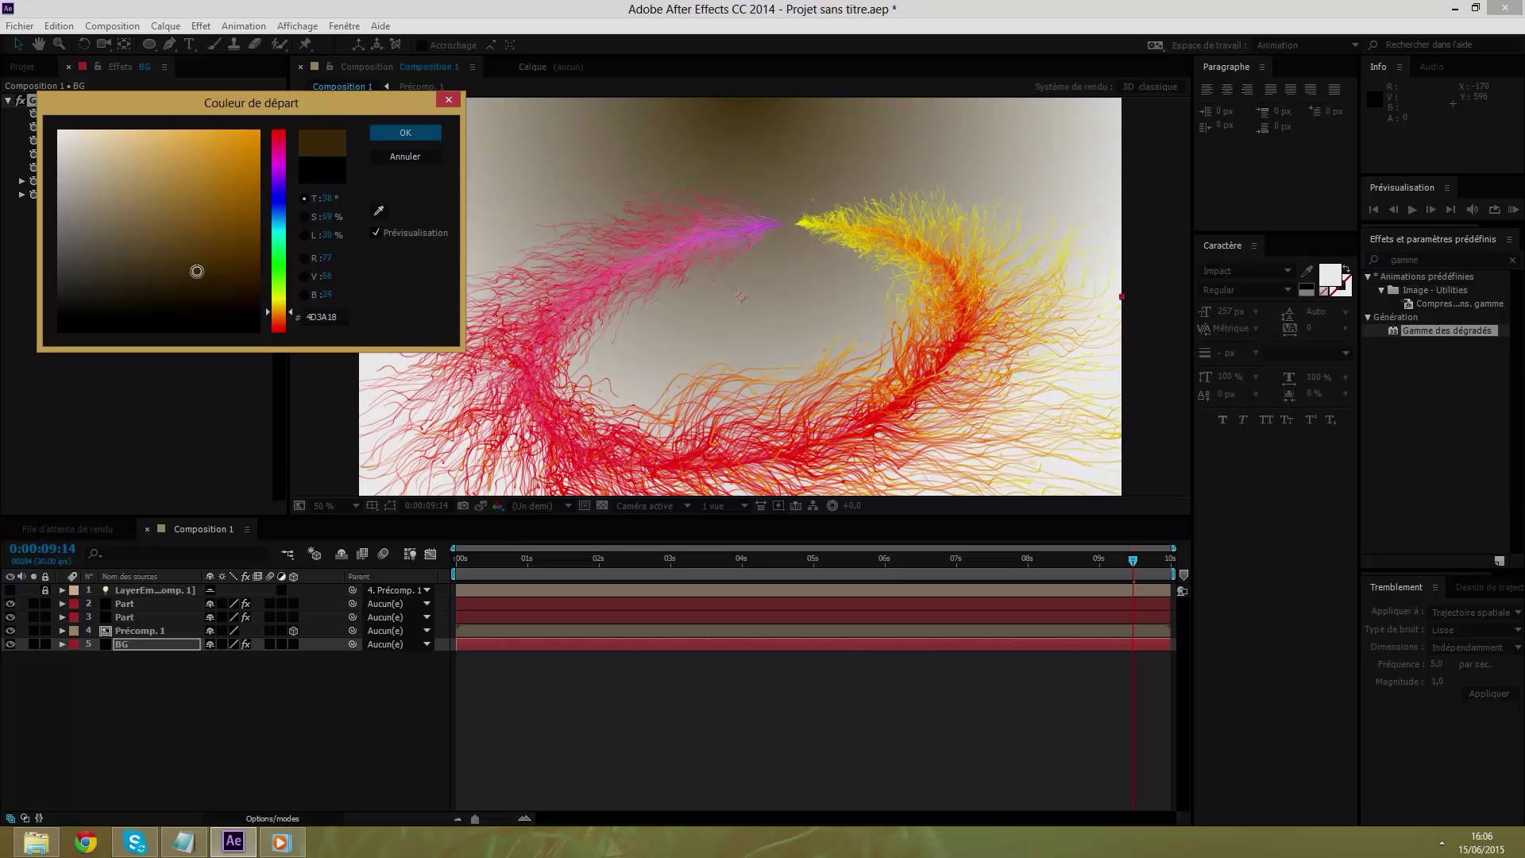
click(447, 101)
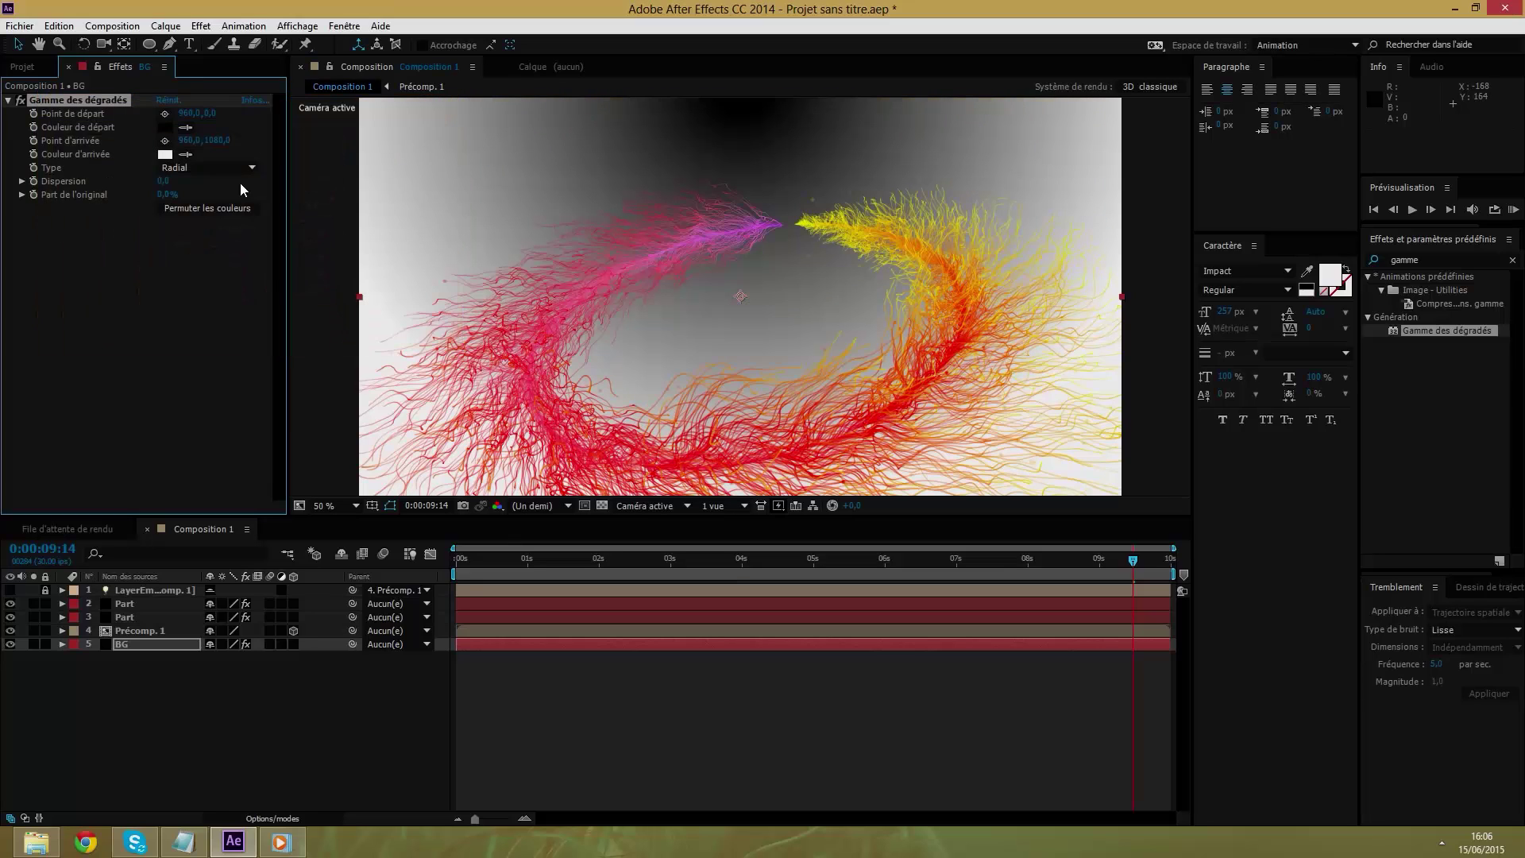
Set the end colour to black, the start colour to warm dark brown, and lower the start point.
click(165, 156)
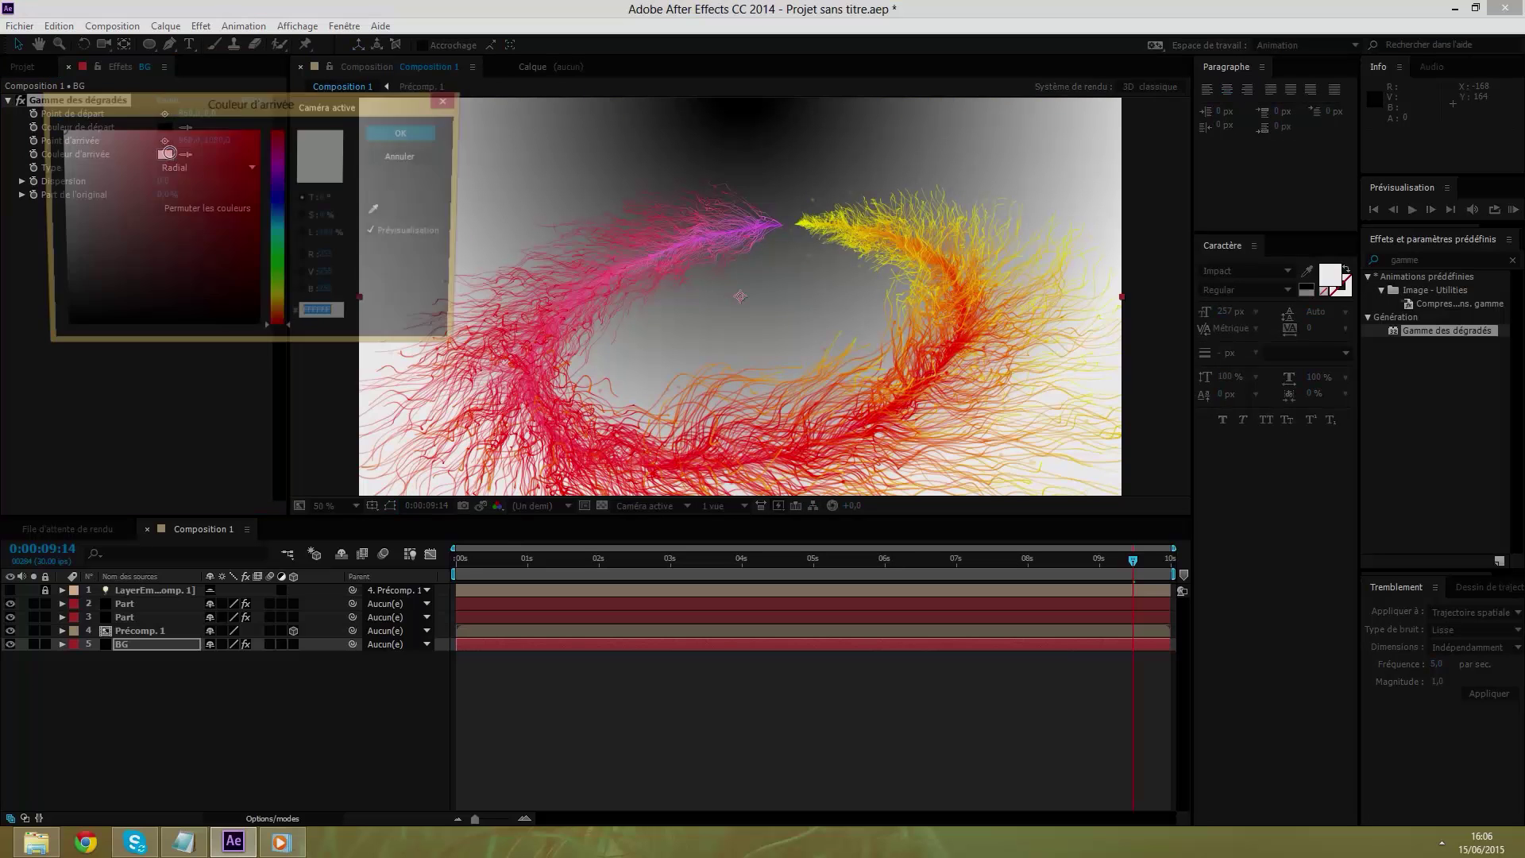
click(59, 330)
click(414, 132)
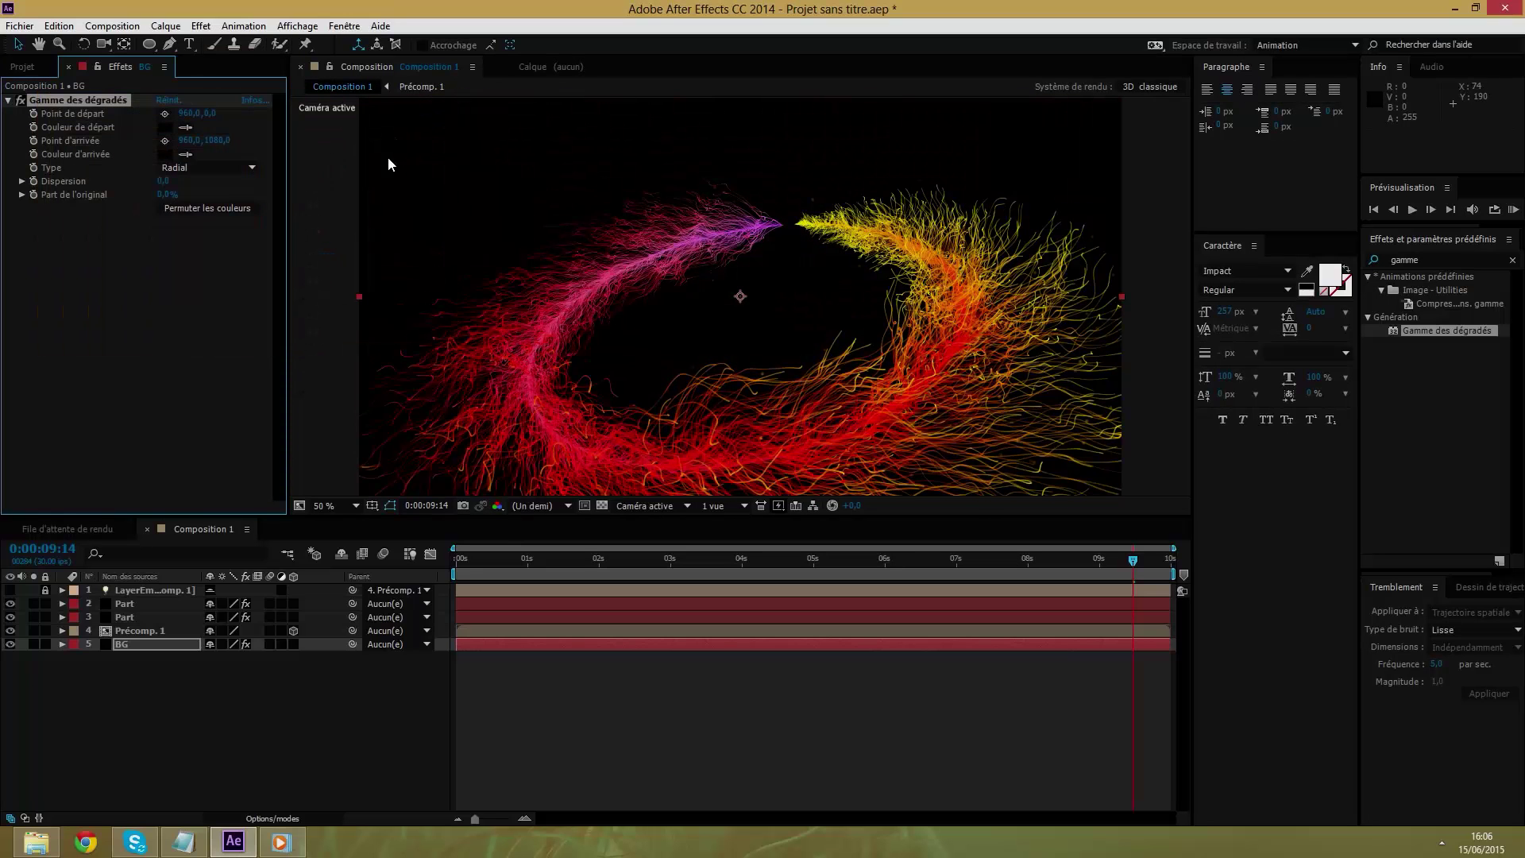
click(162, 127)
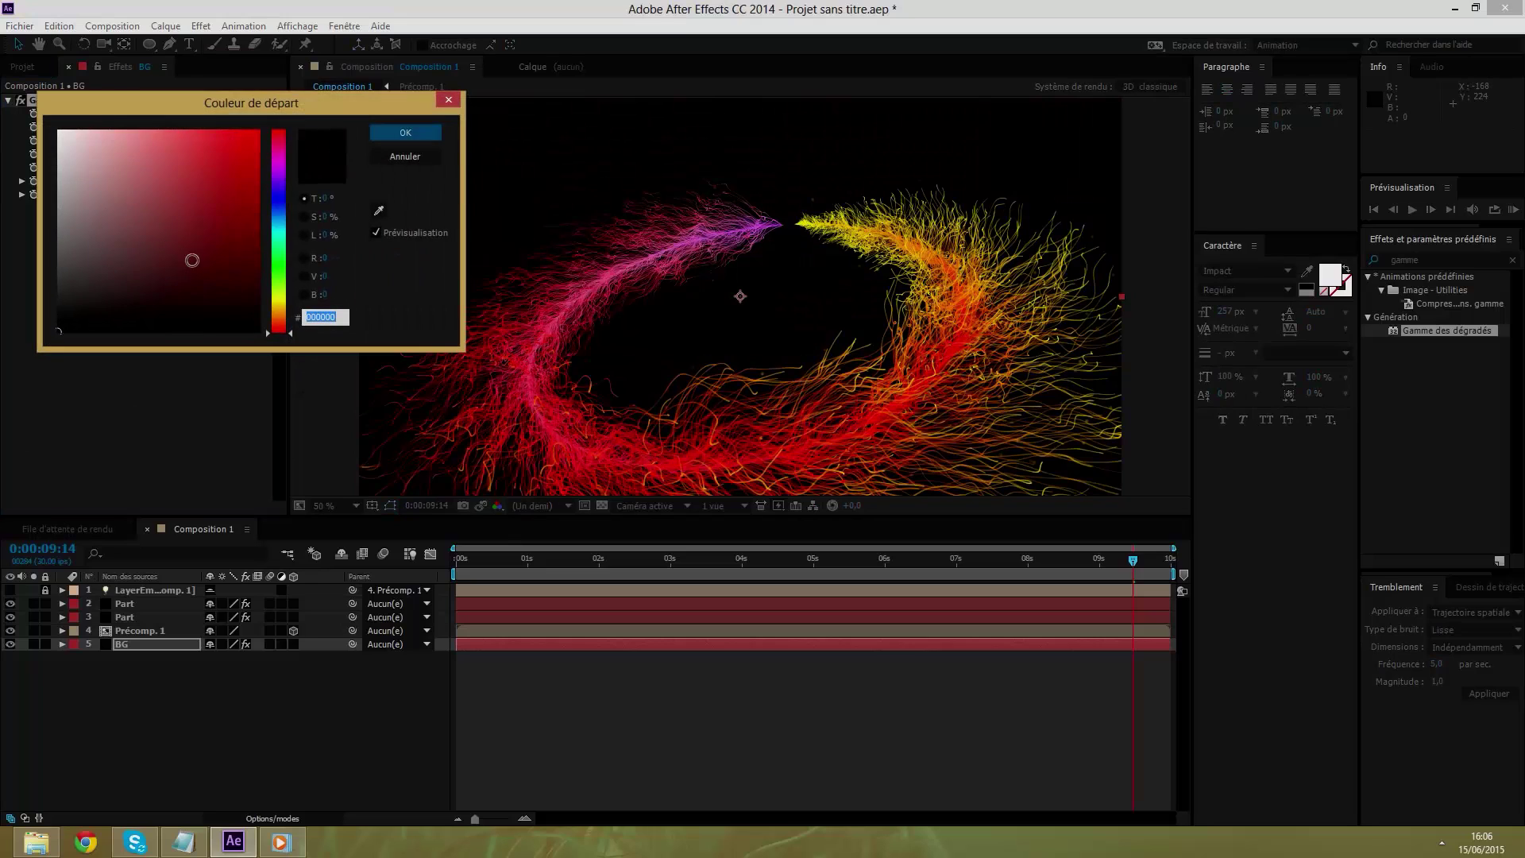
drag(279, 321, 279, 311)
click(112, 259)
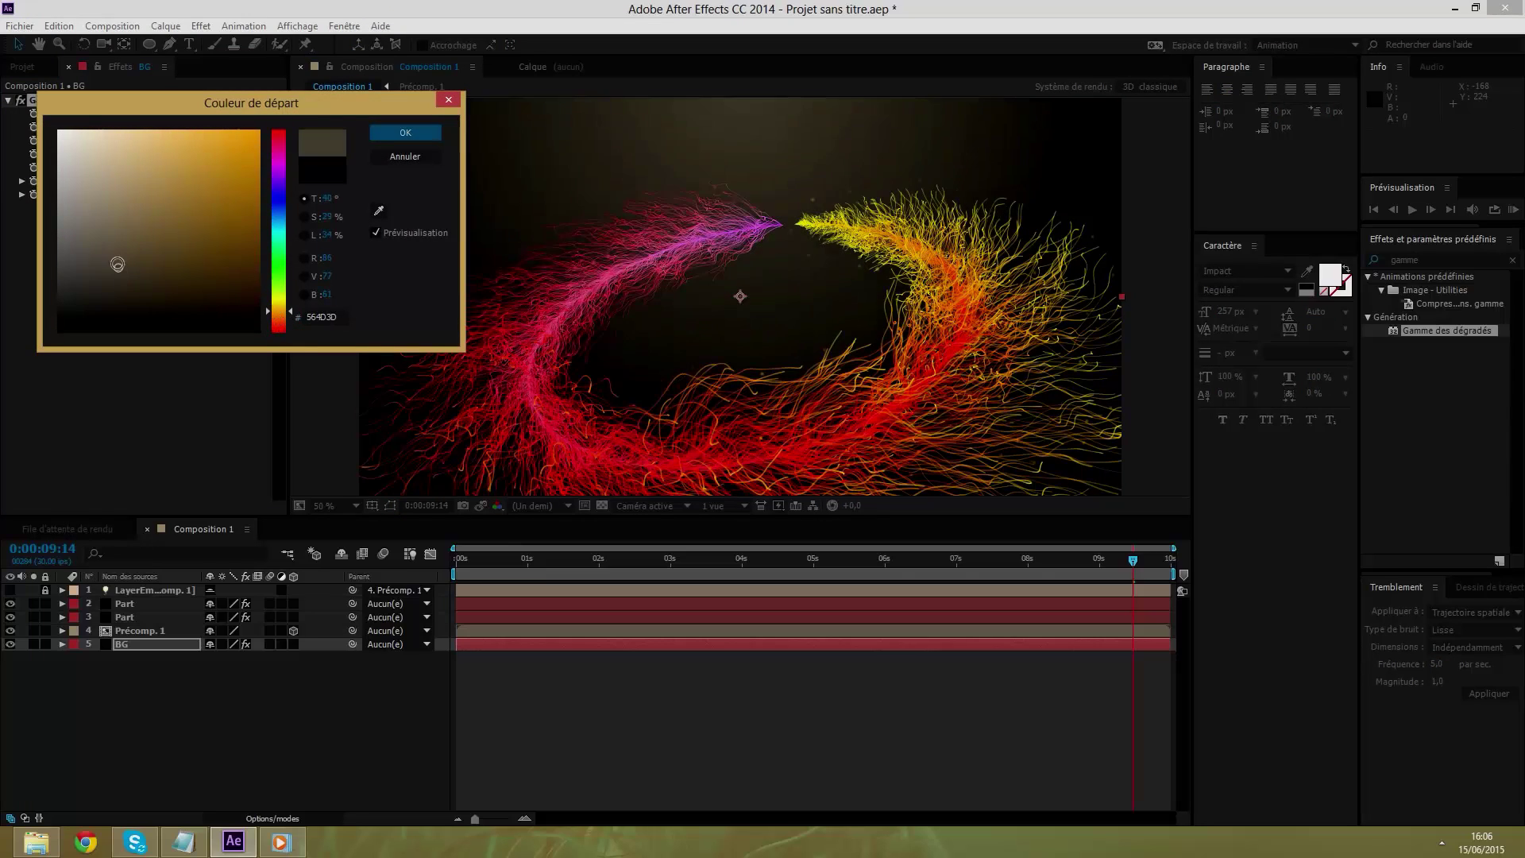
click(140, 266)
drag(140, 266, 121, 255)
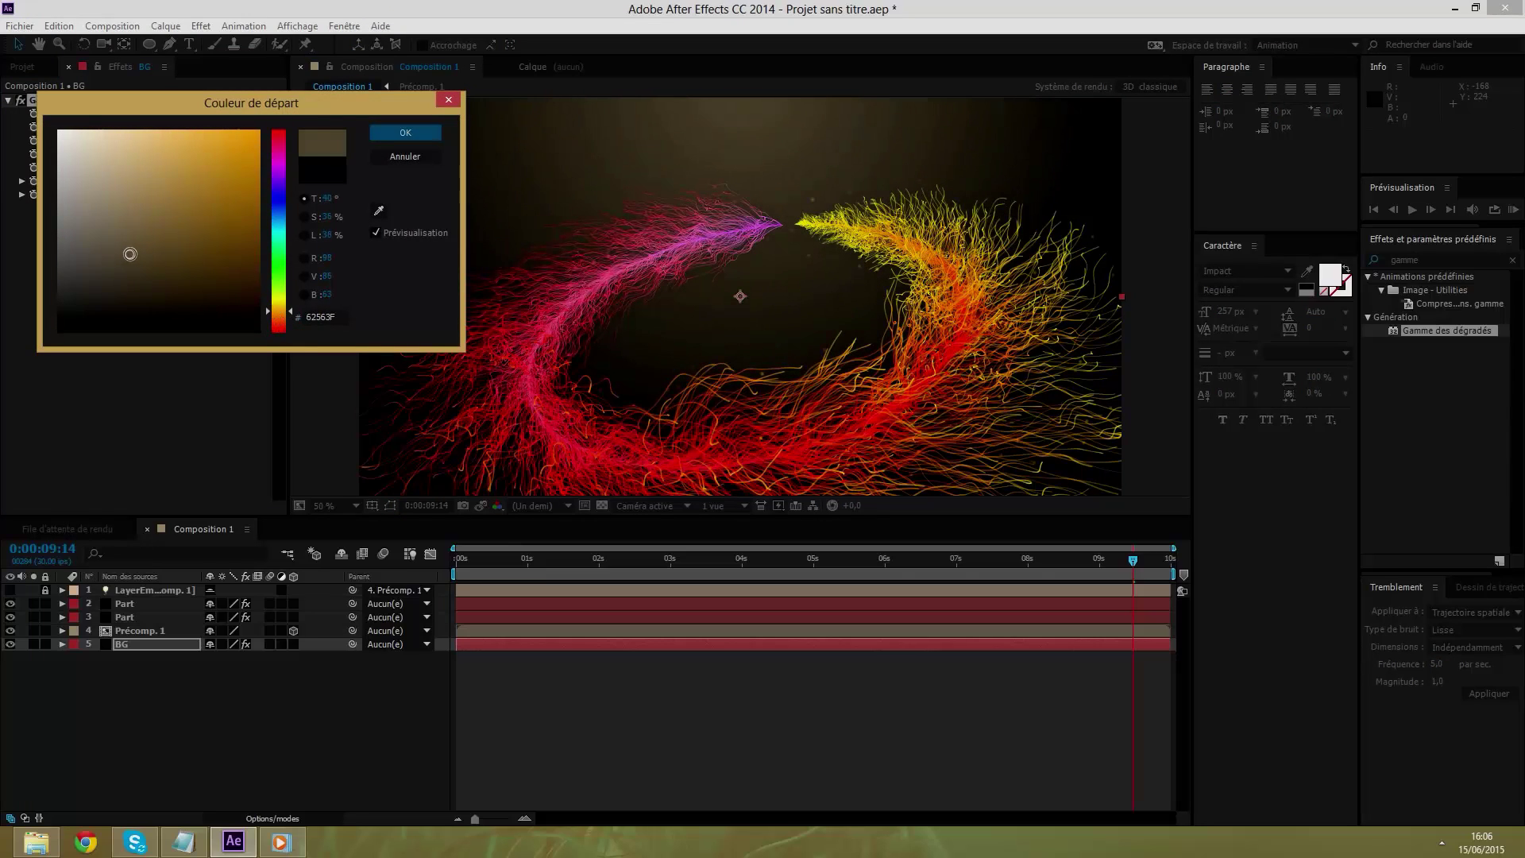
click(402, 135)
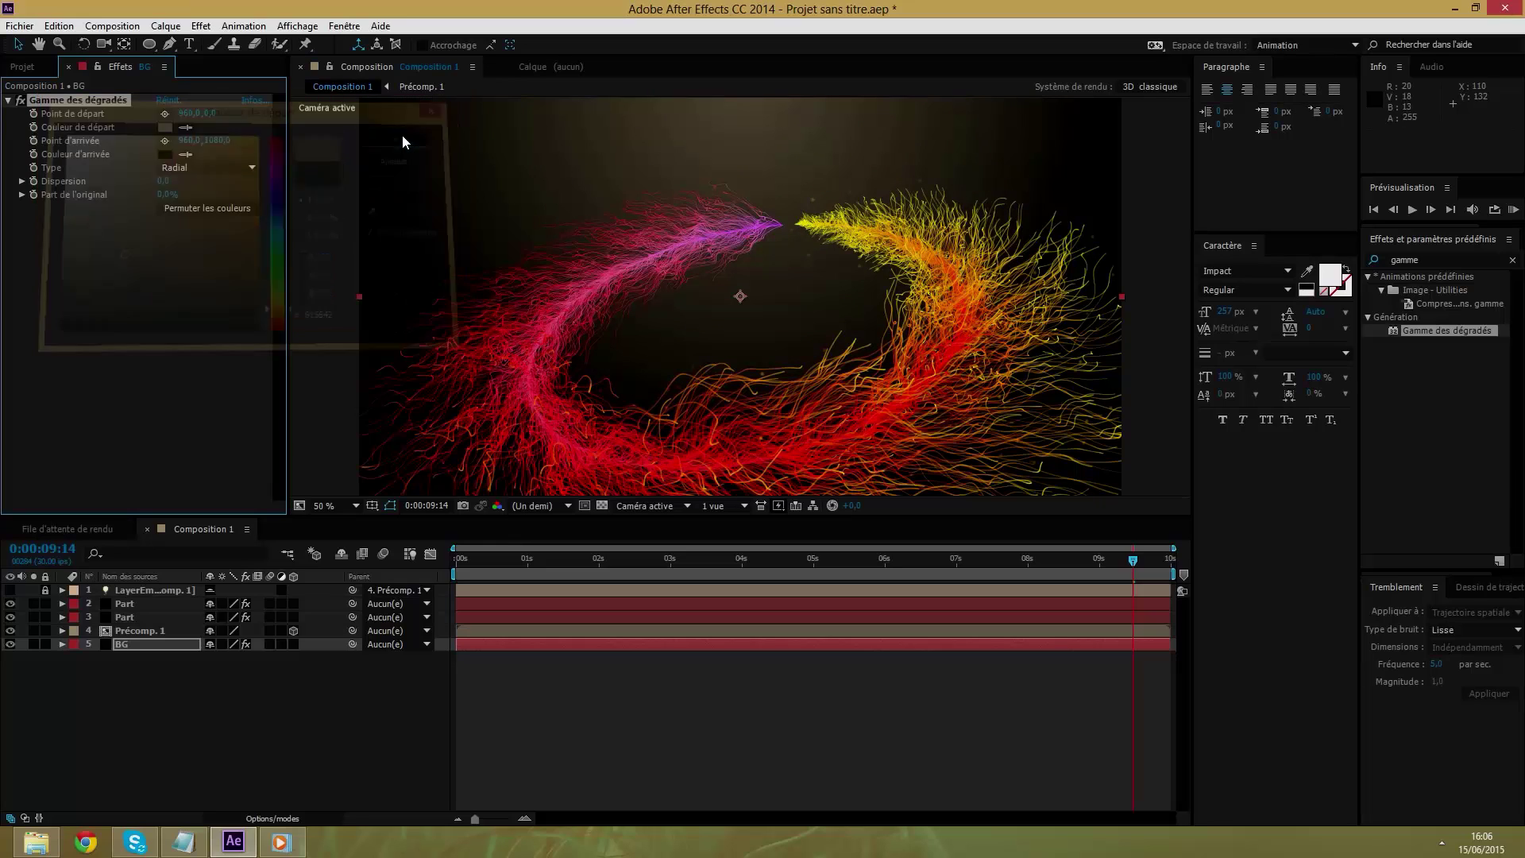
scroll(735, 297, down, 2)
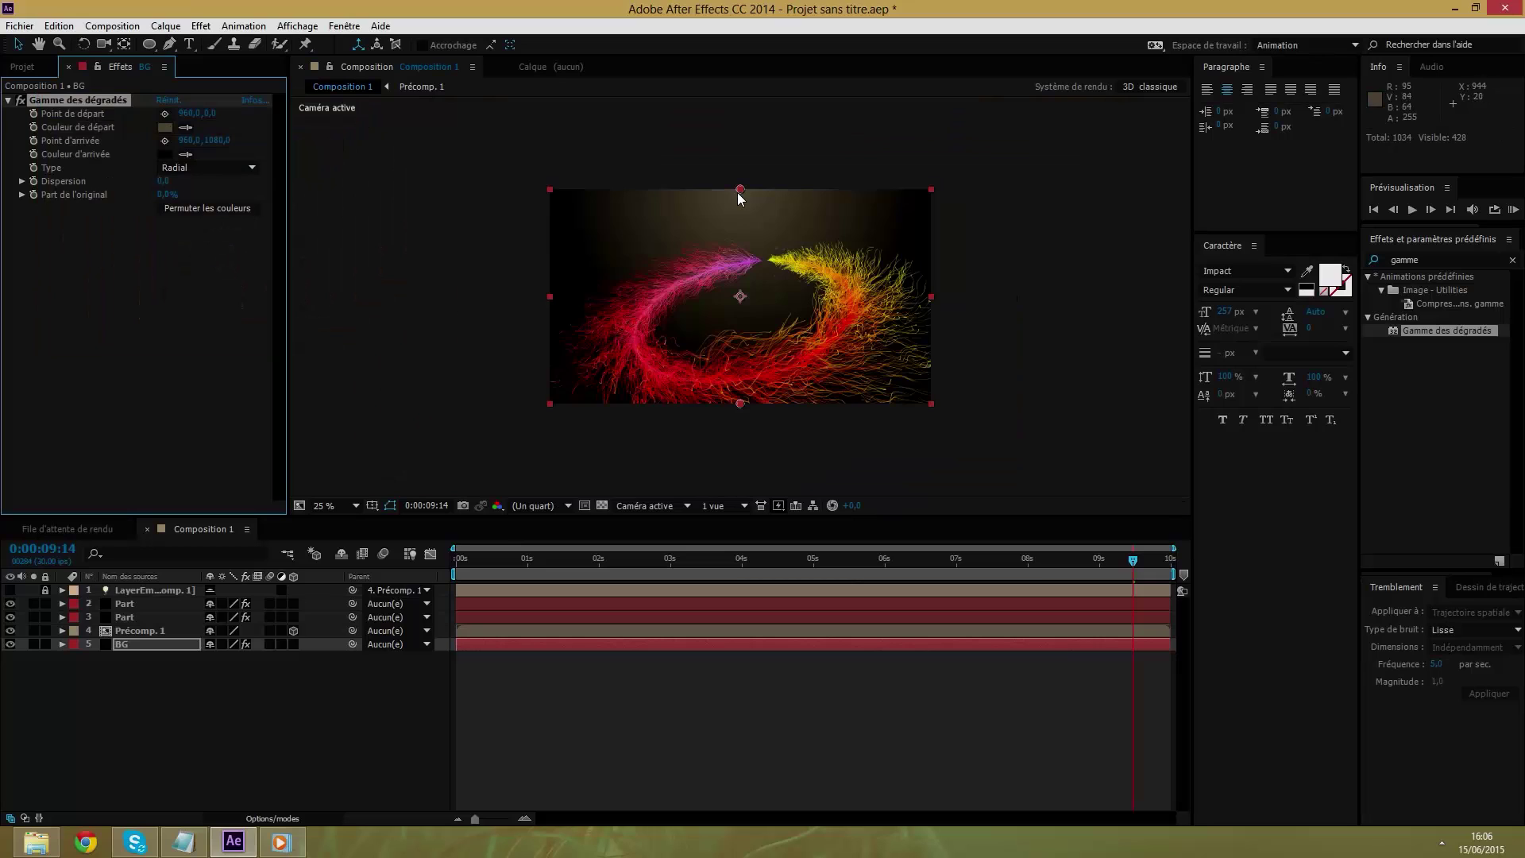
mouse_move(738, 193)
mouse_down()
mouse_move(736, 253)
mouse_move(794, 270)
mouse_up()
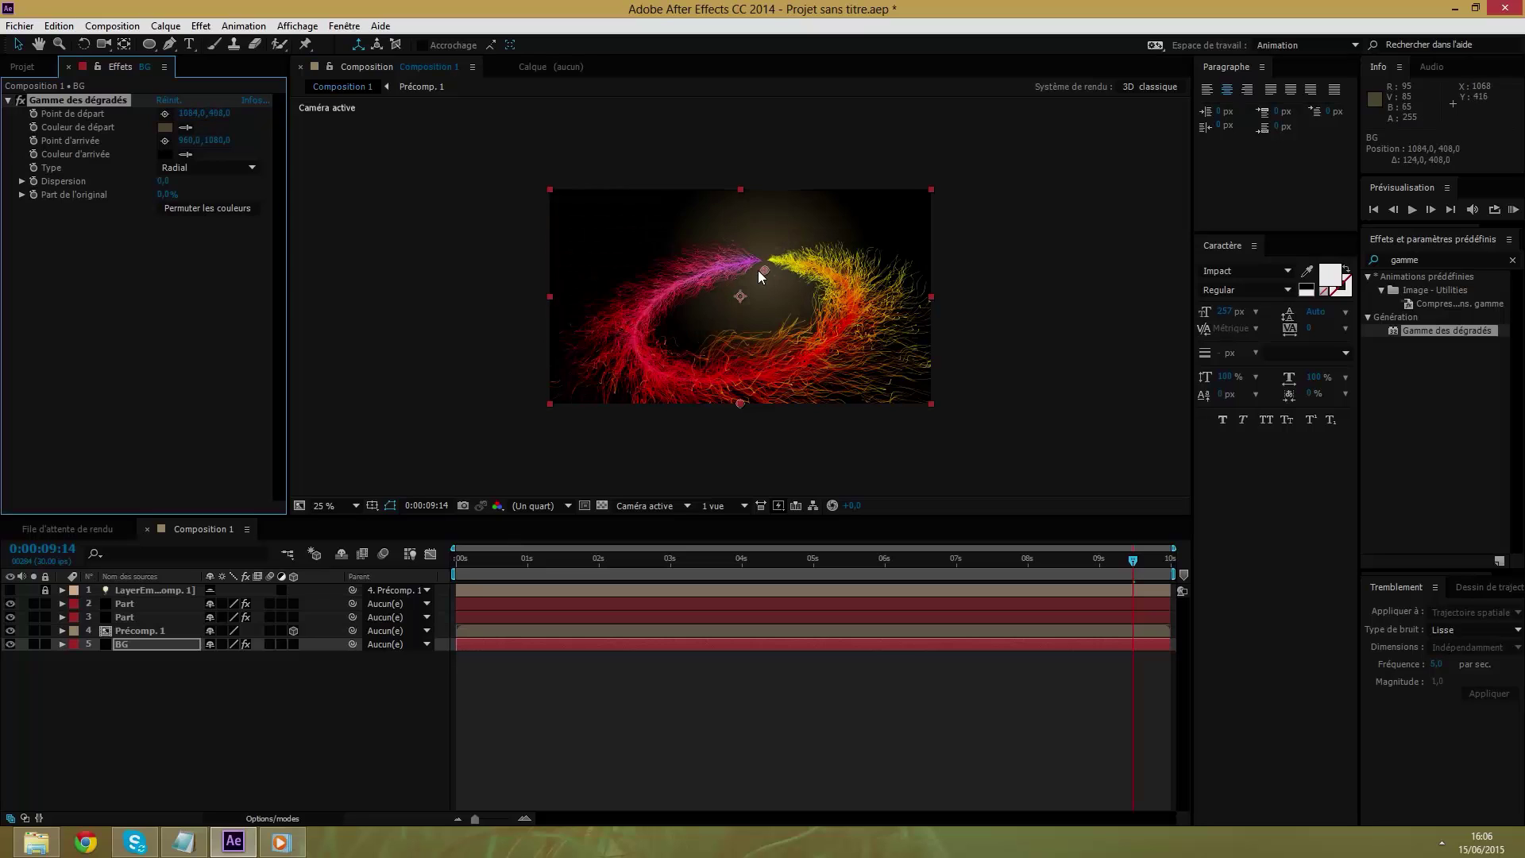
Place the gradient start point at 976,416 and push the end point below the frame.
drag(794, 271, 739, 256)
click(736, 291)
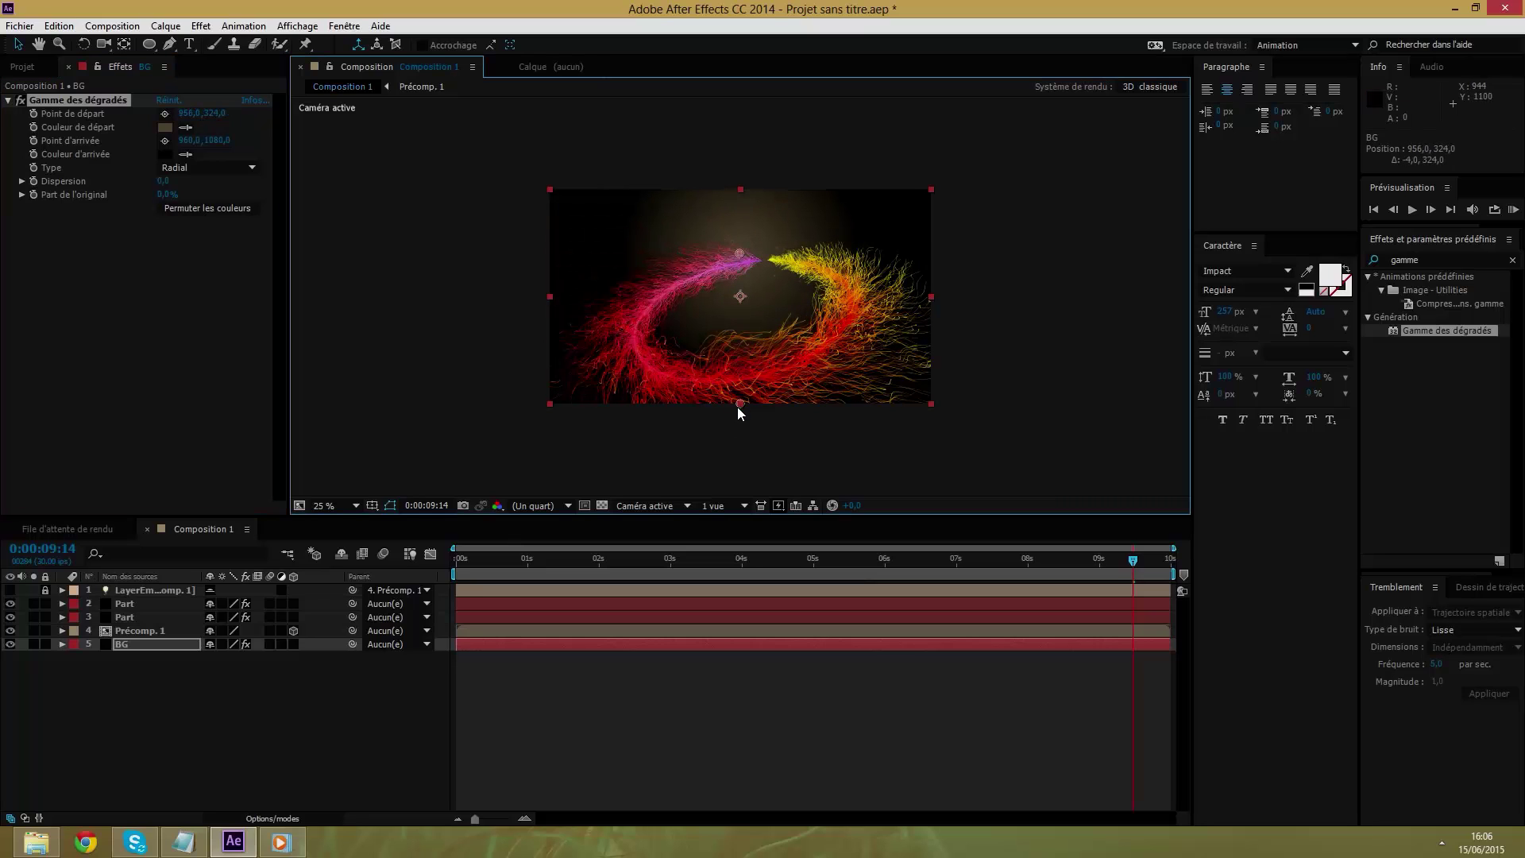
mouse_move(737, 406)
mouse_down()
mouse_move(736, 442)
mouse_move(742, 406)
mouse_up()
drag(739, 255, 744, 274)
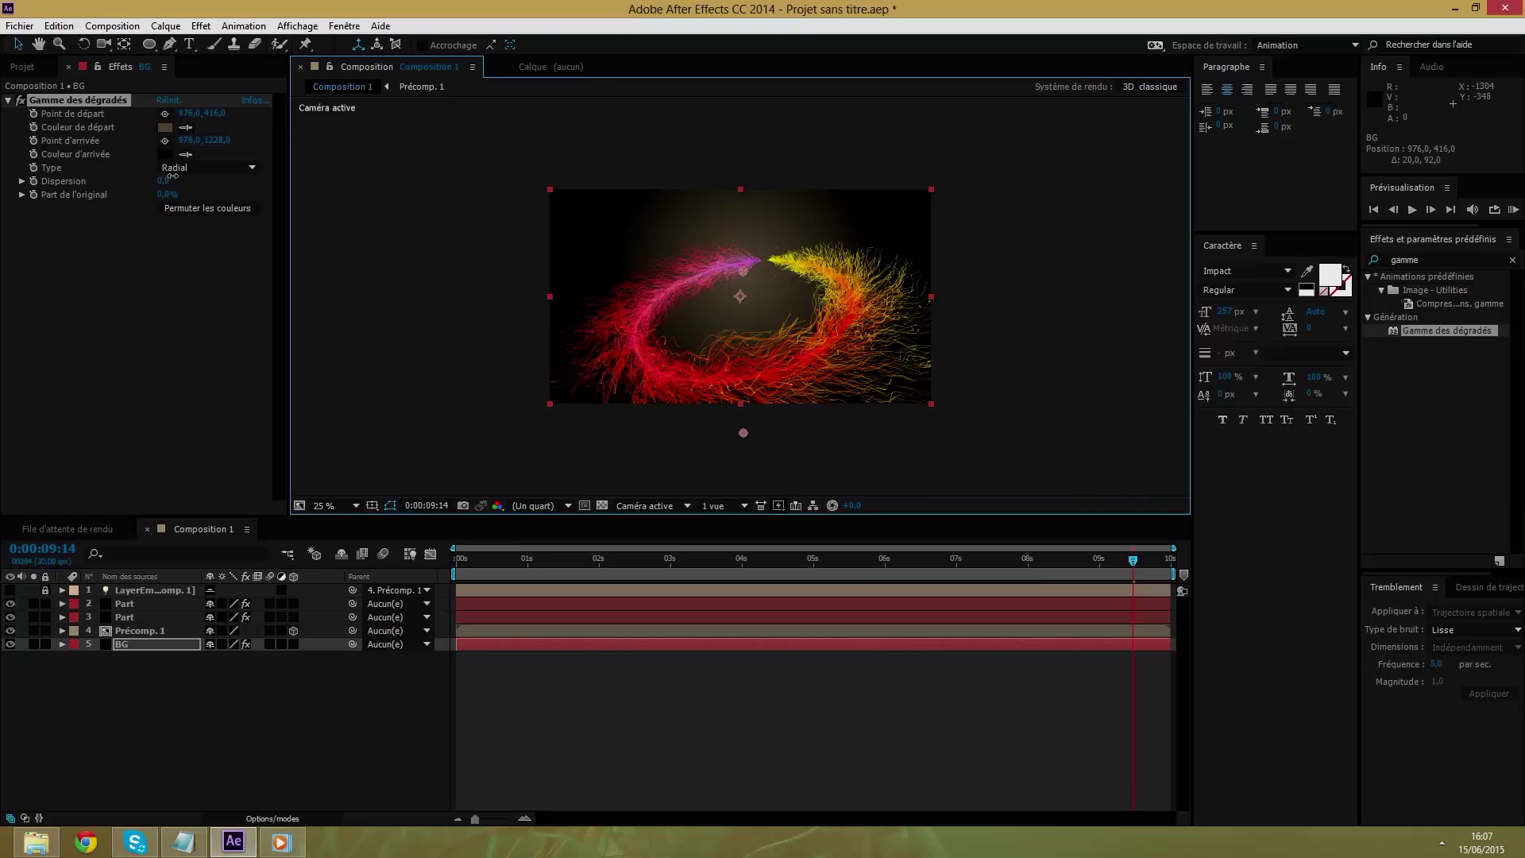
Set Dispersion to 0 and Part de l'original to 15%.
mouse_move(222, 177)
mouse_down()
mouse_move(108, 171)
mouse_move(190, 197)
mouse_move(132, 204)
mouse_up()
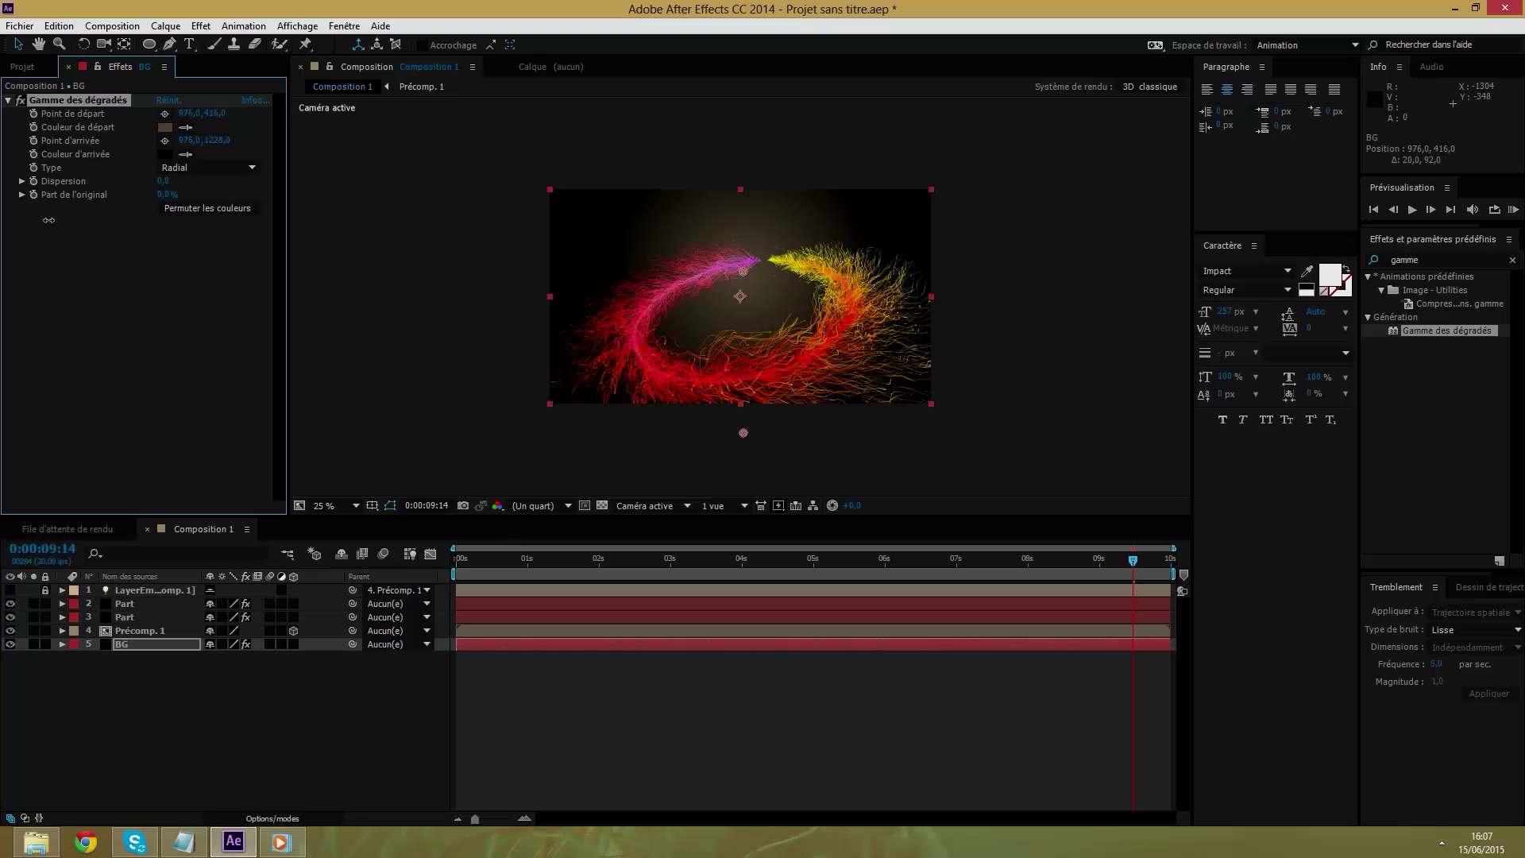
drag(48, 220, 67, 228)
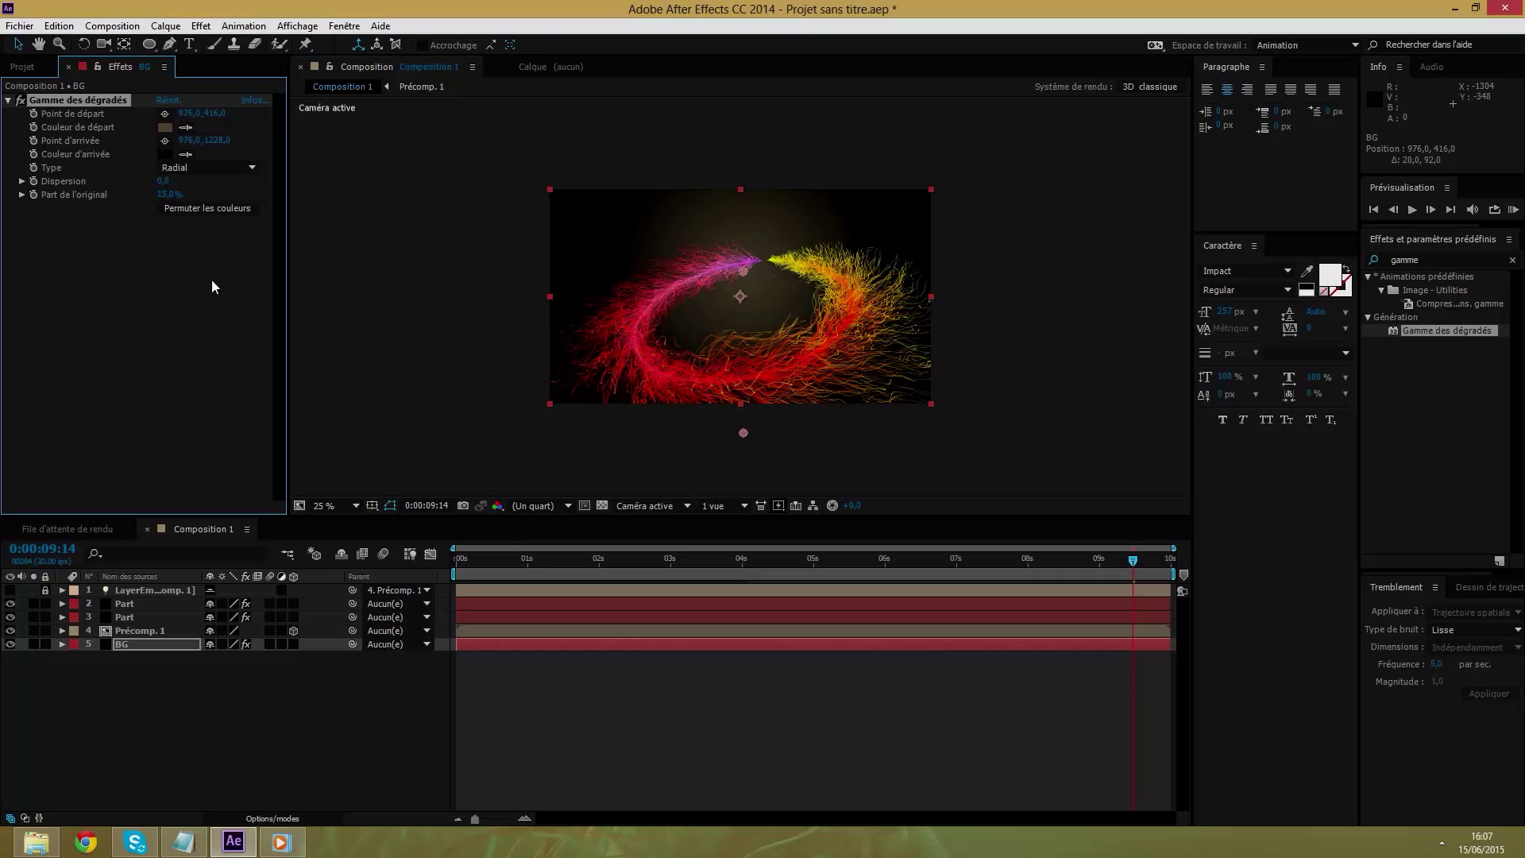
click(8, 101)
click(126, 232)
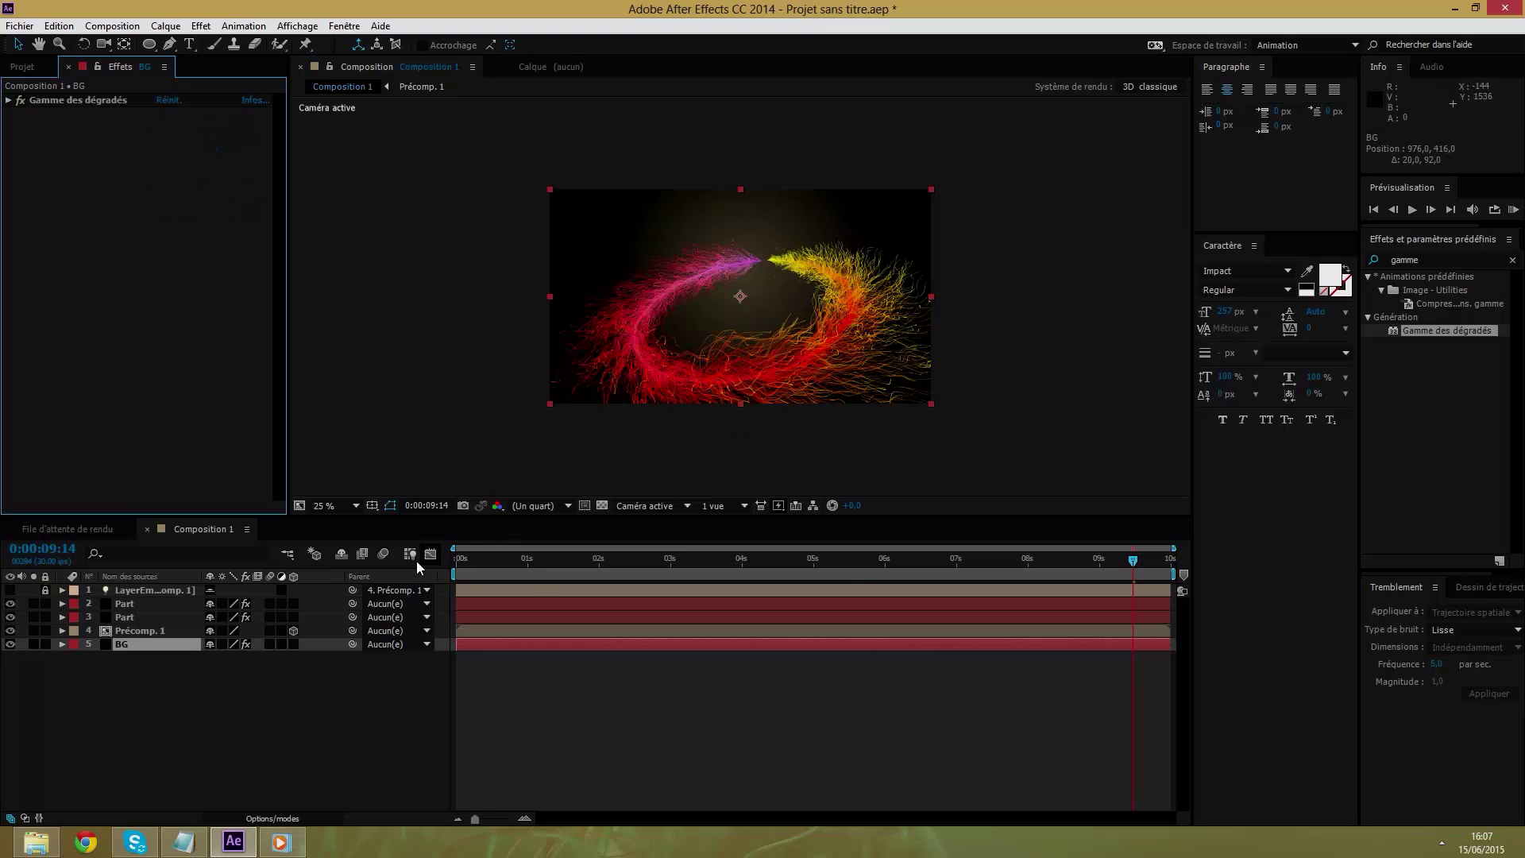
At frame 3:28, add a new adjustment layer, Calque d'effets 2, on top of the stack.
click(561, 565)
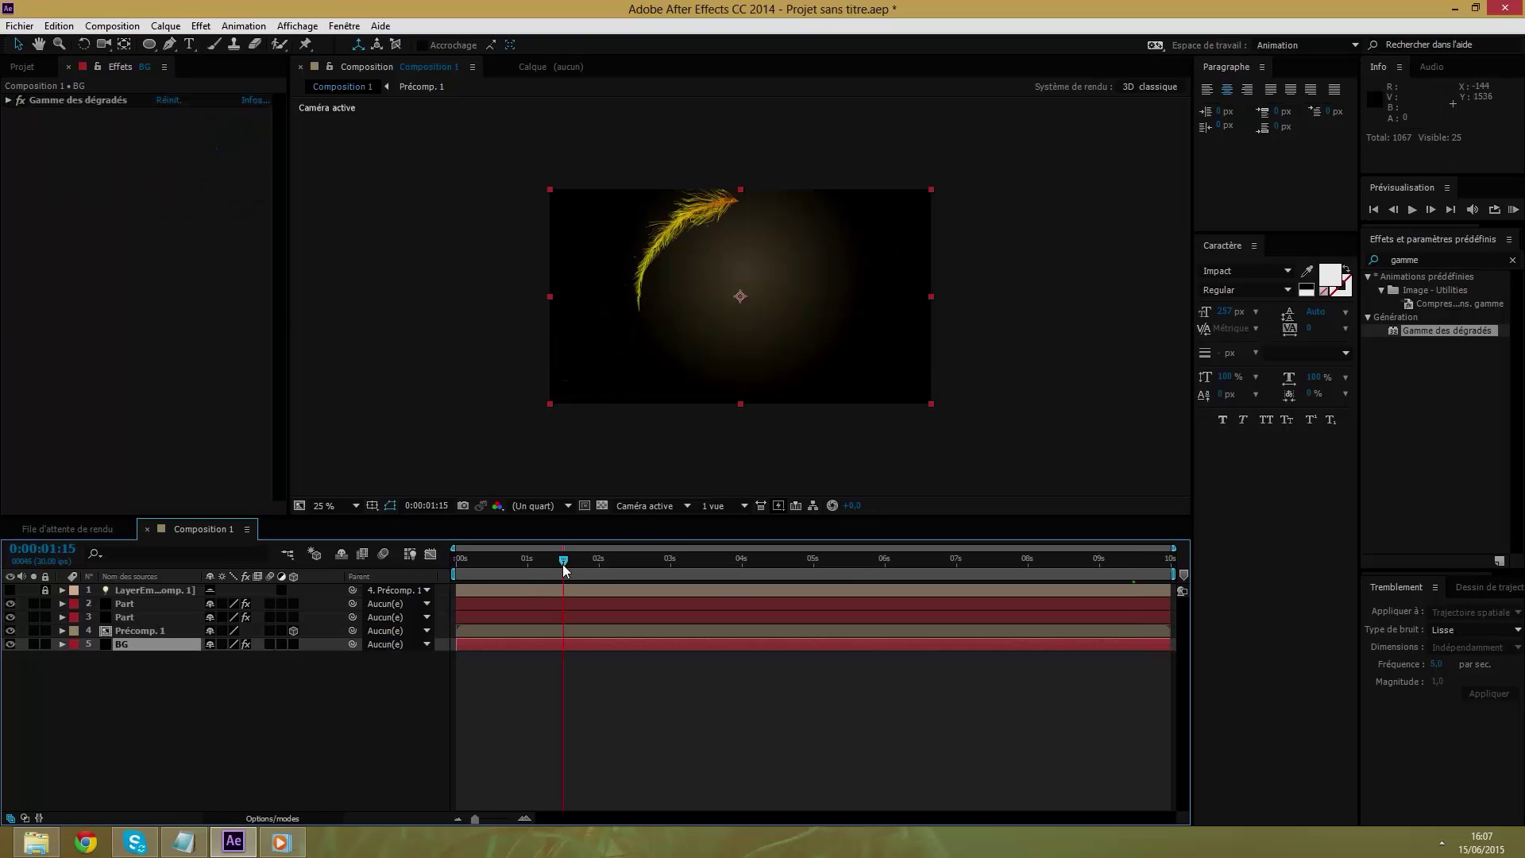
click(737, 574)
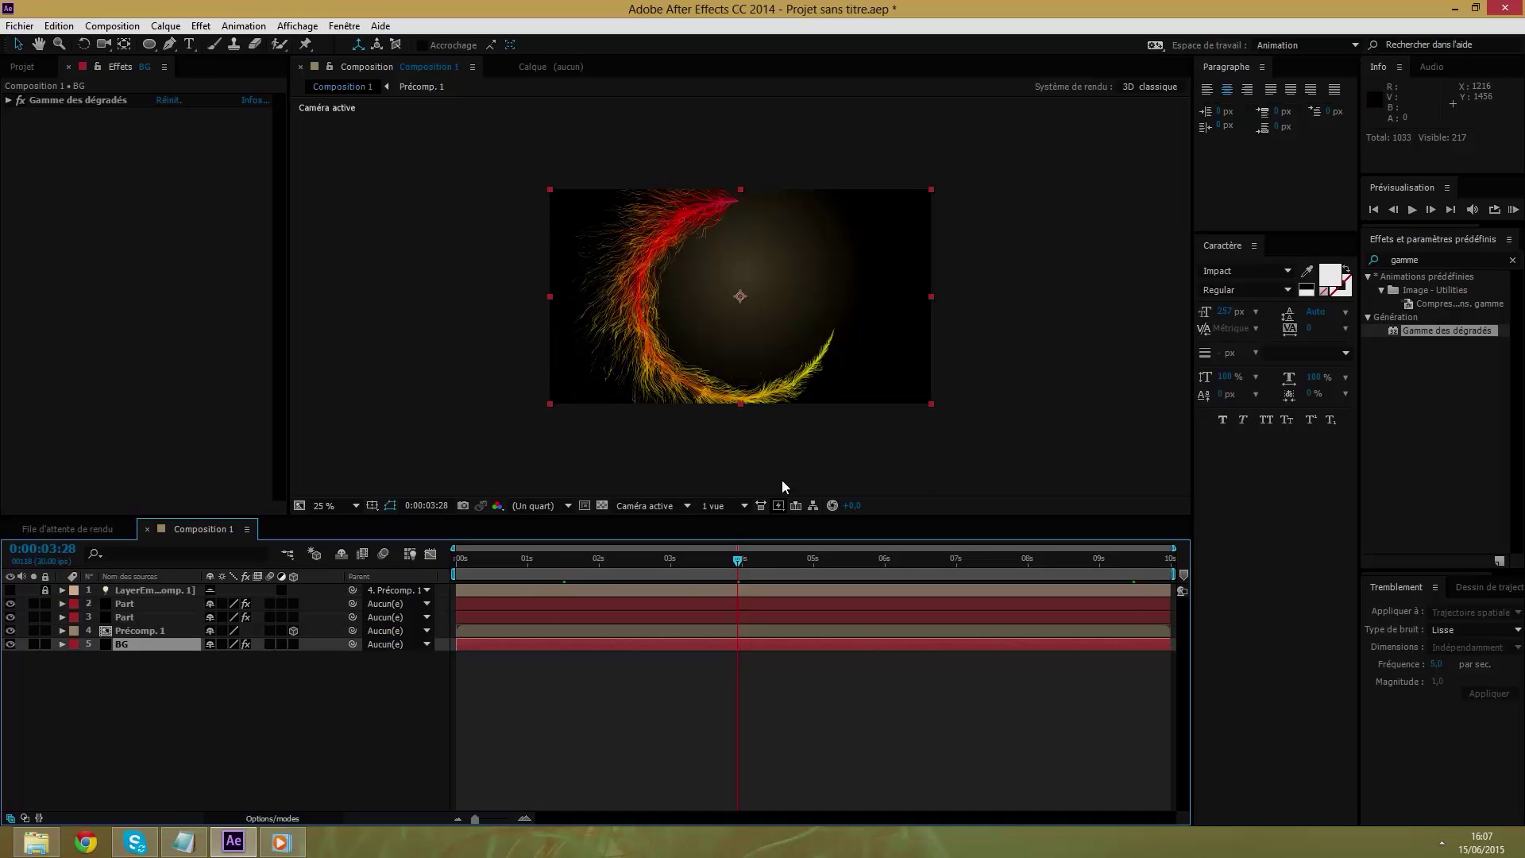
click(134, 665)
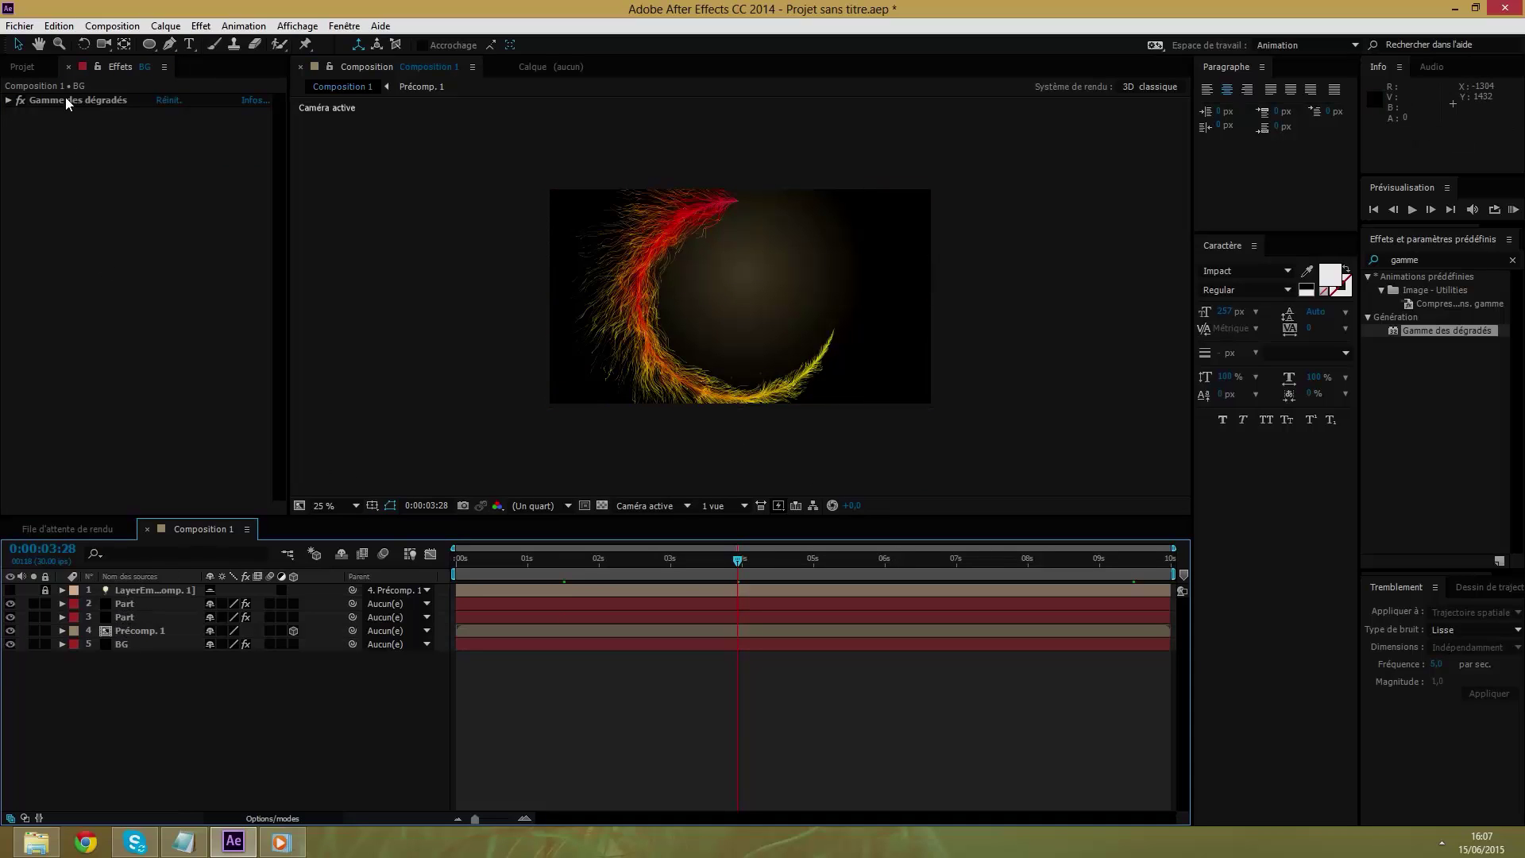
click(30, 70)
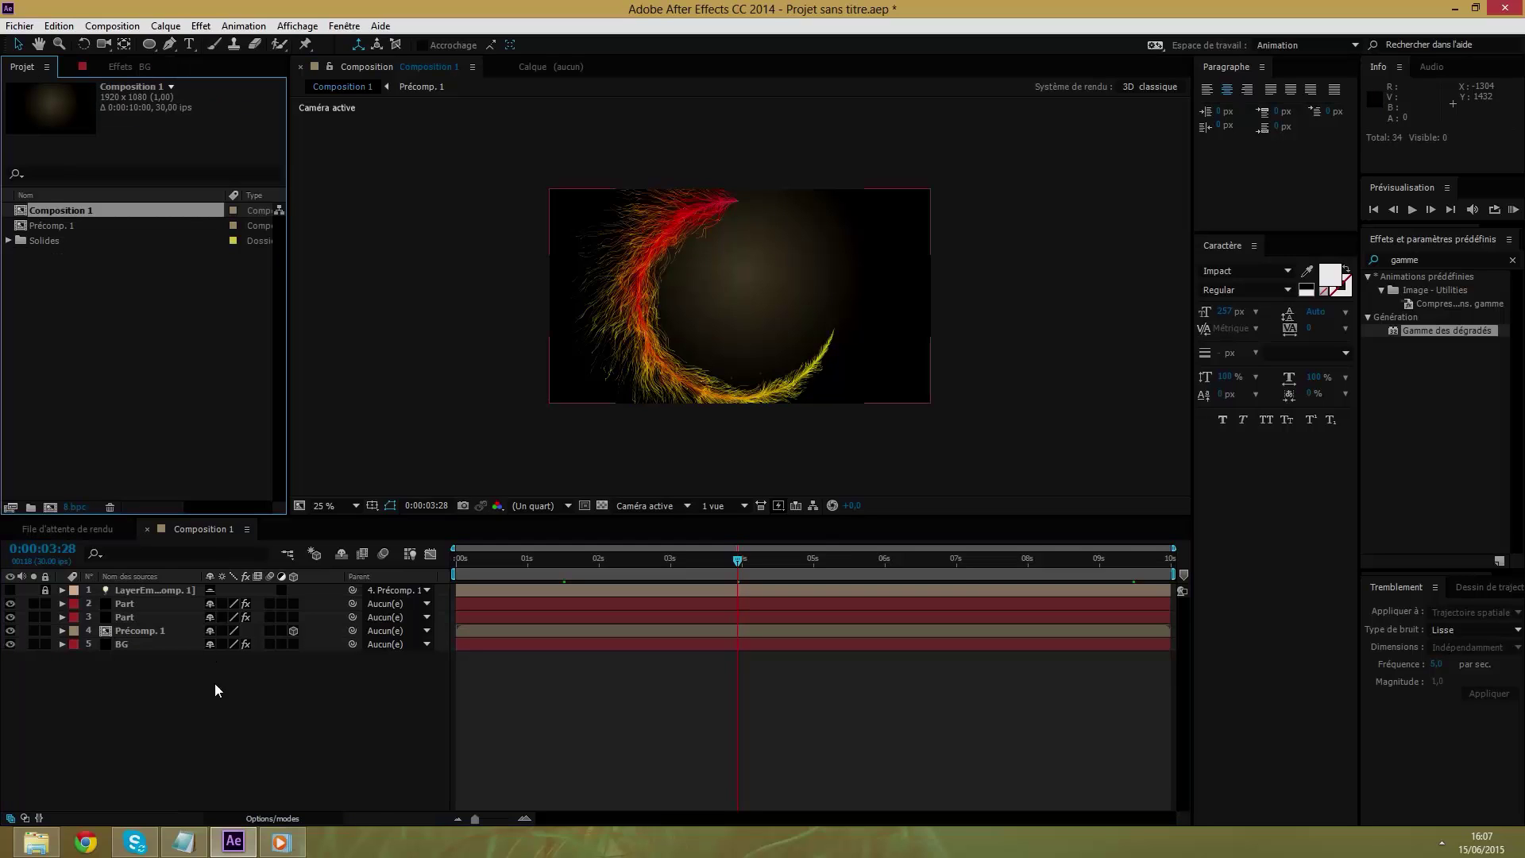
right_click(145, 685)
mouse_move(284, 517)
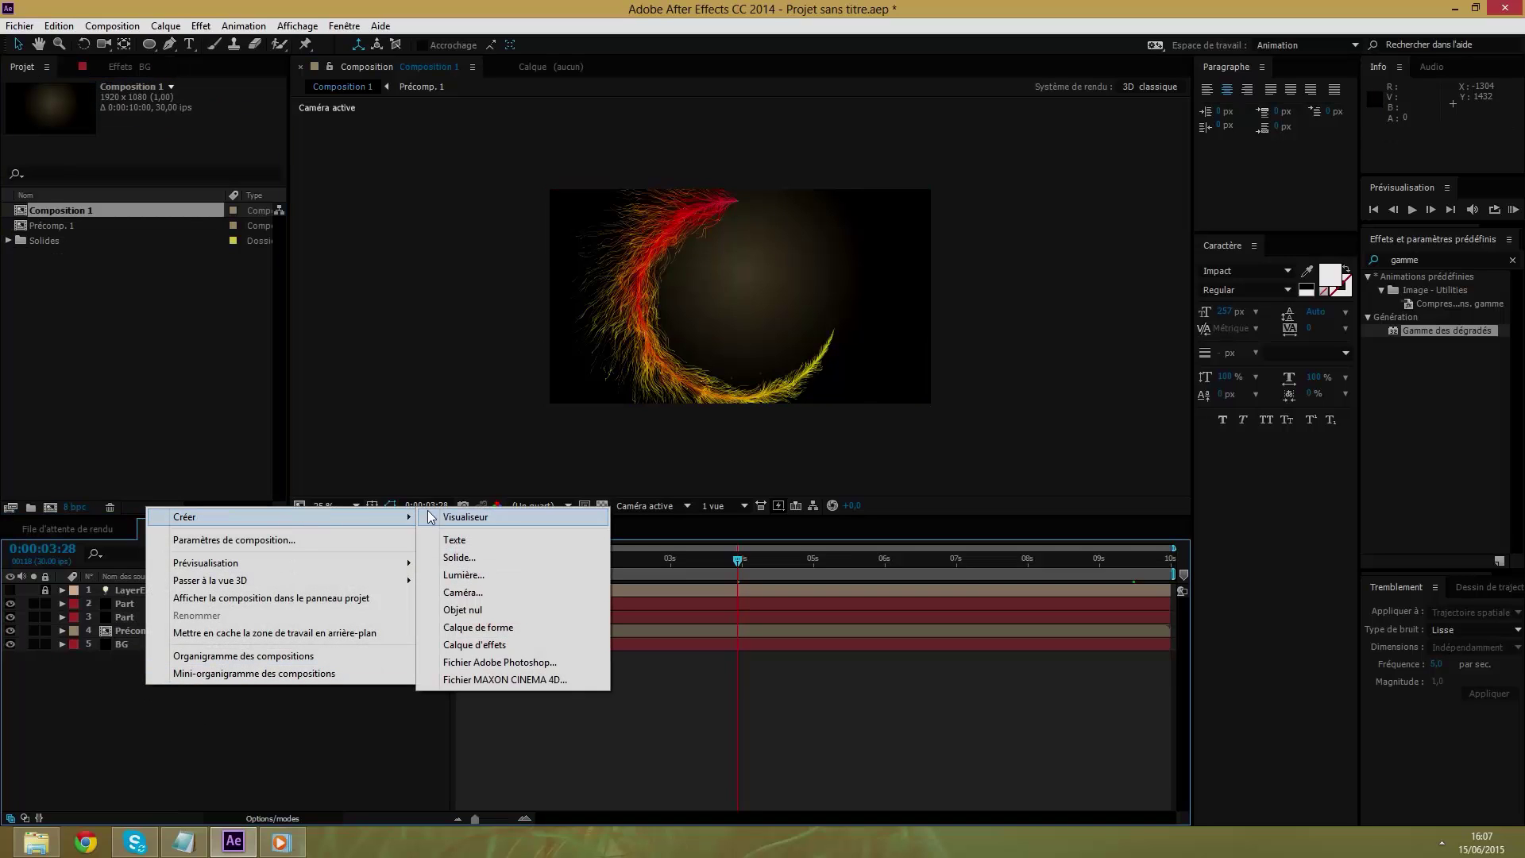
click(498, 645)
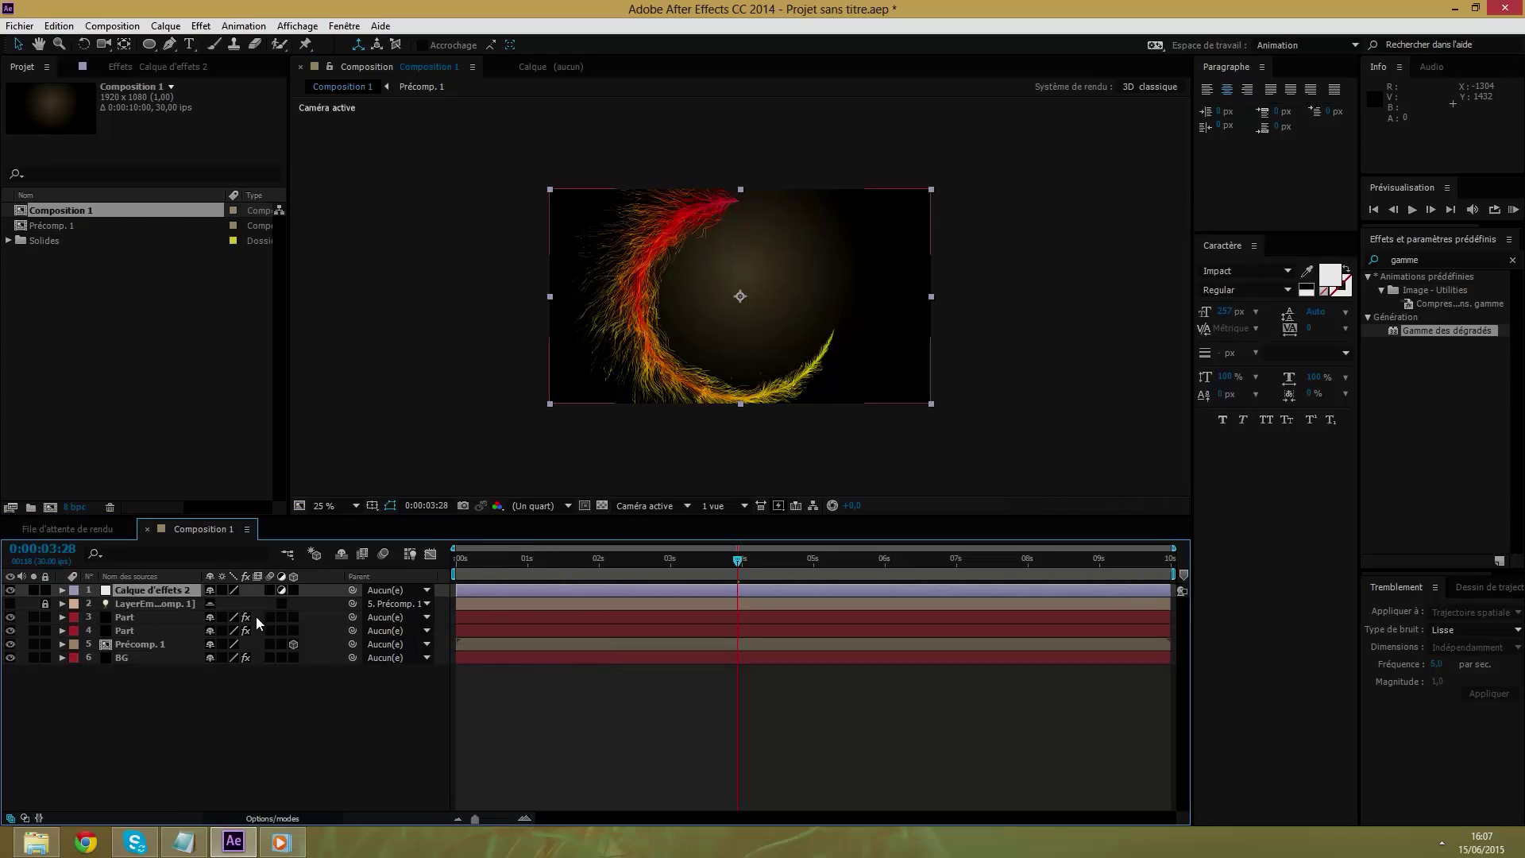
Search the effects for 'lueur'.
click(1419, 260)
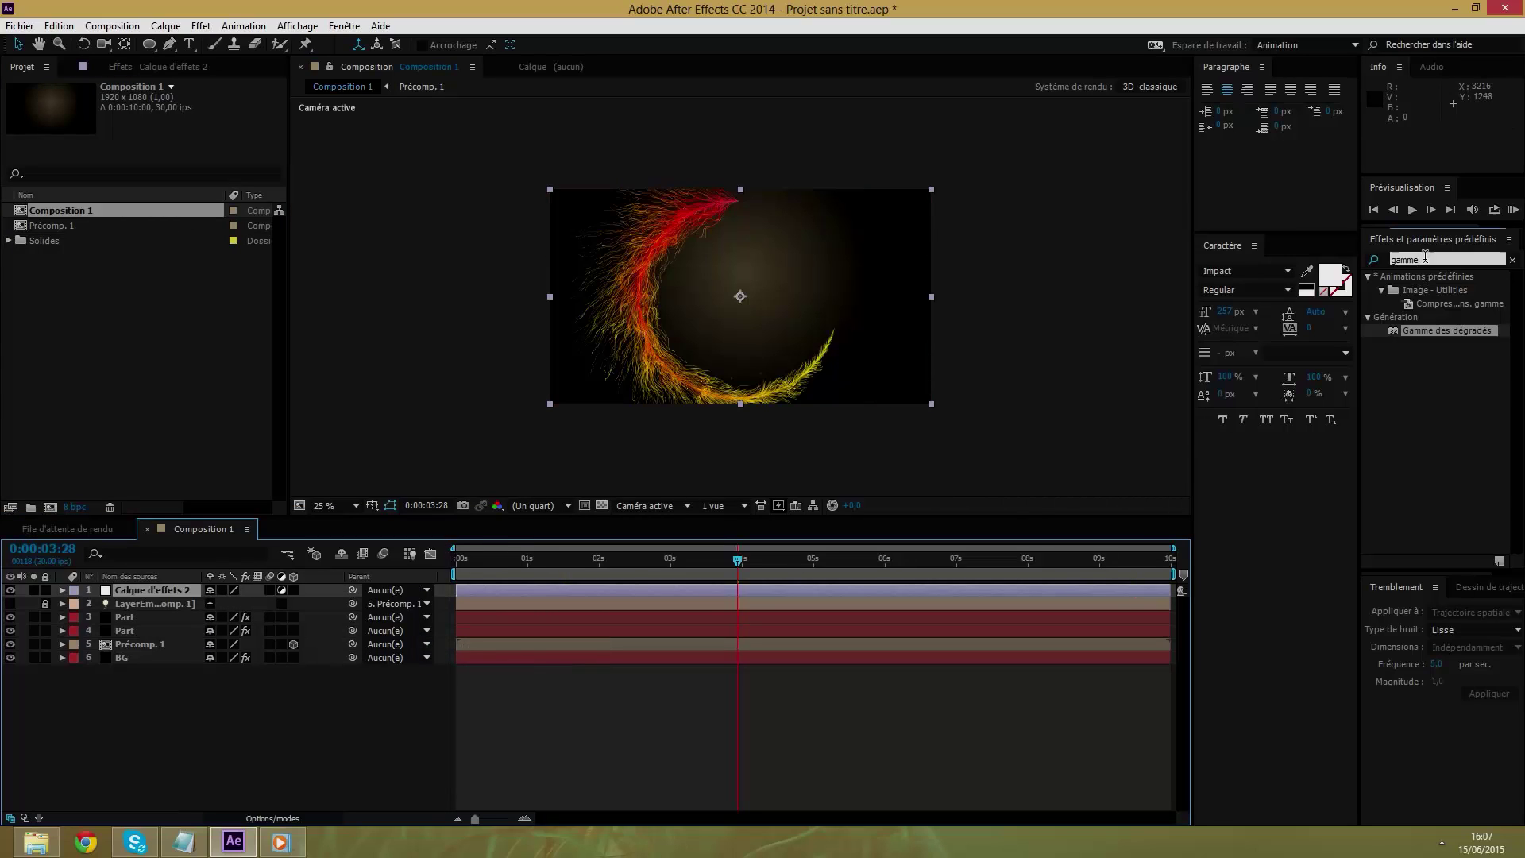
key(BackSpace)
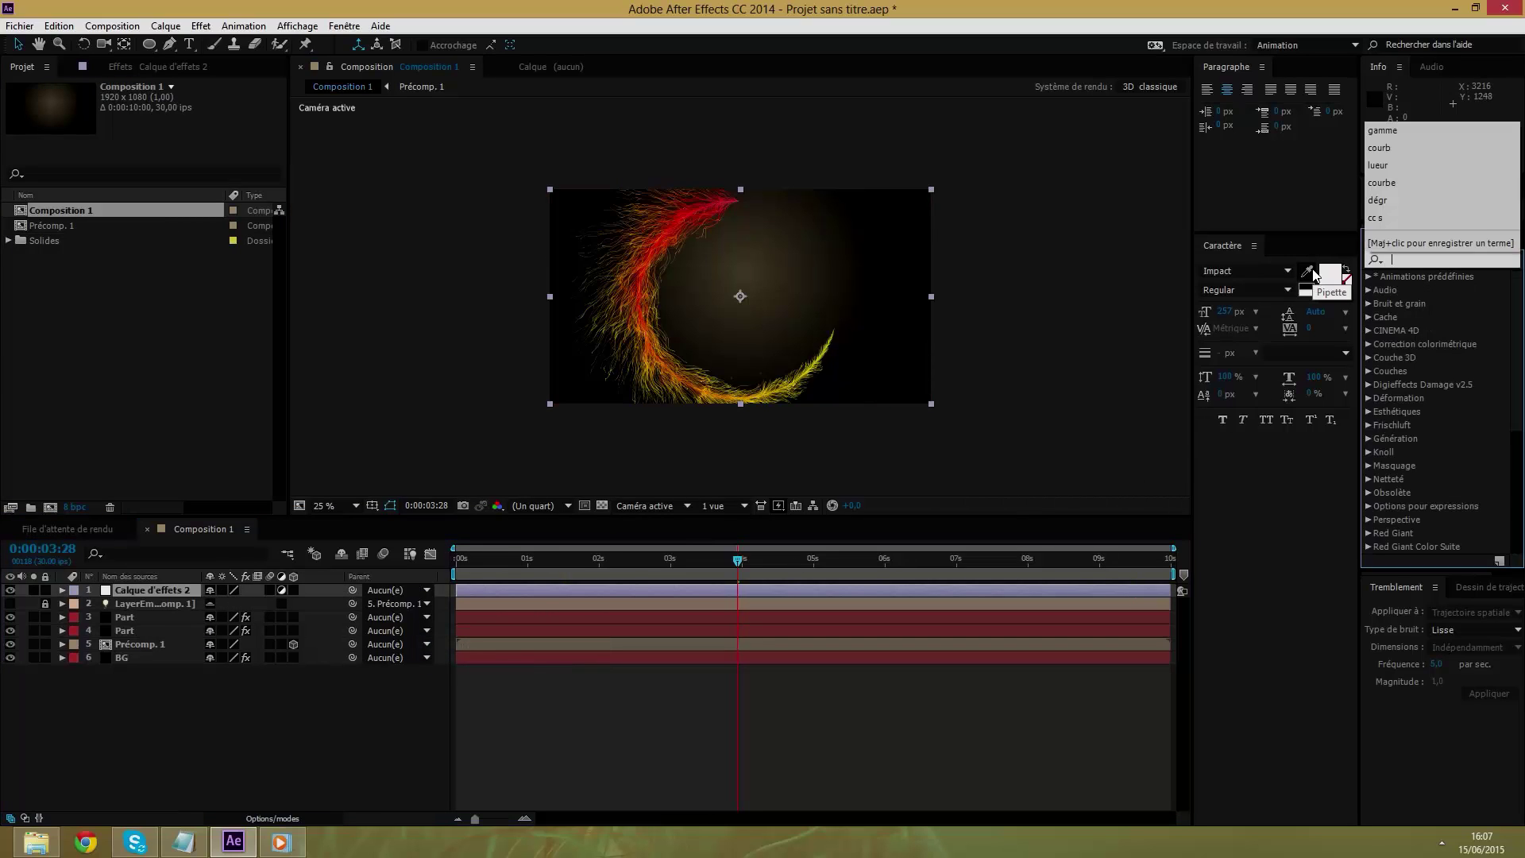
text(lueyr)
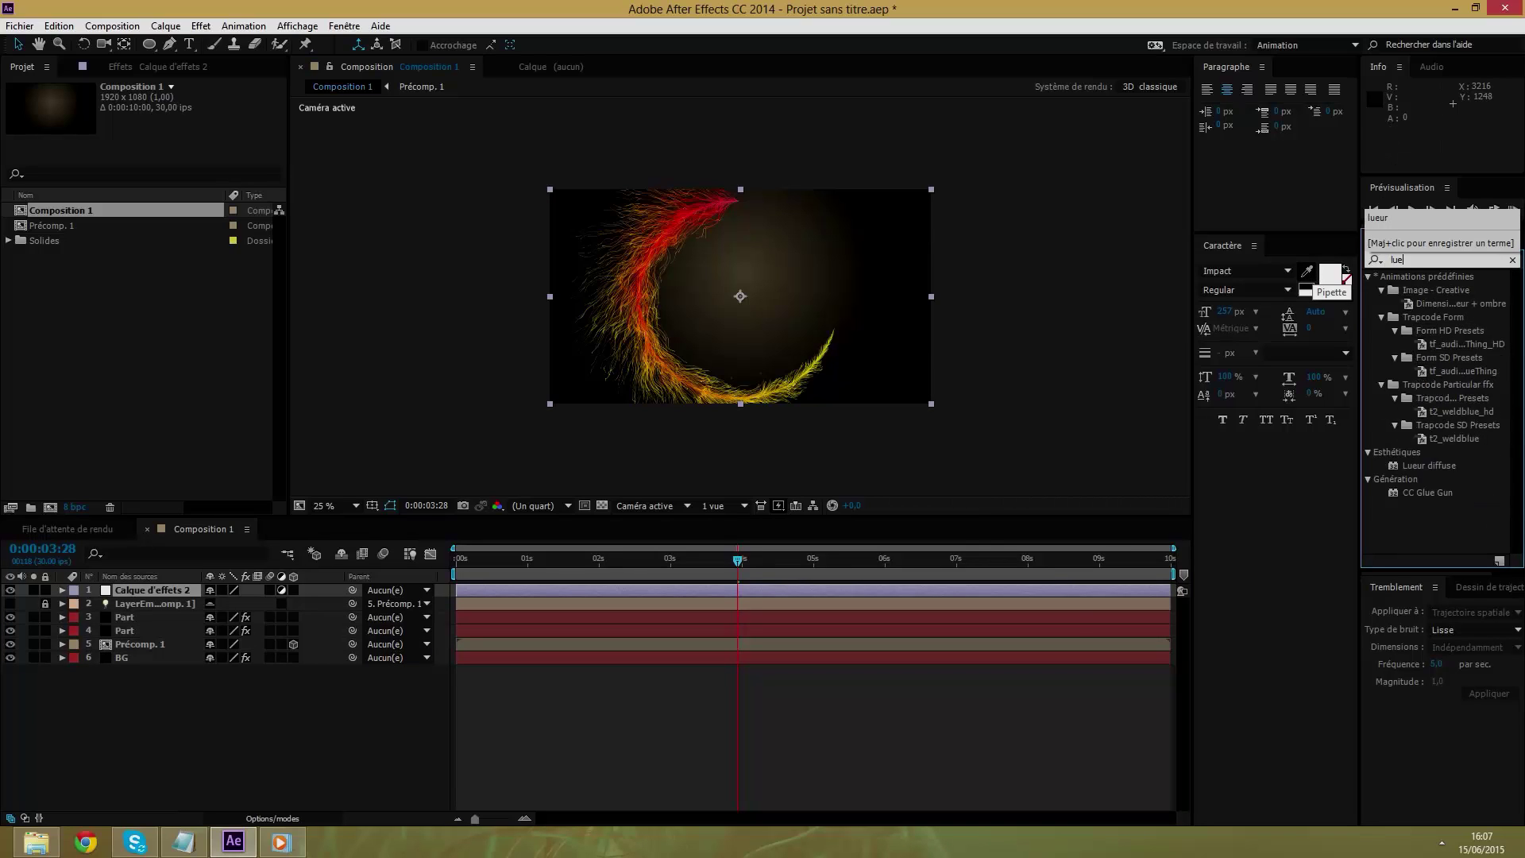
key(BackSpace)
key(BackSpace)
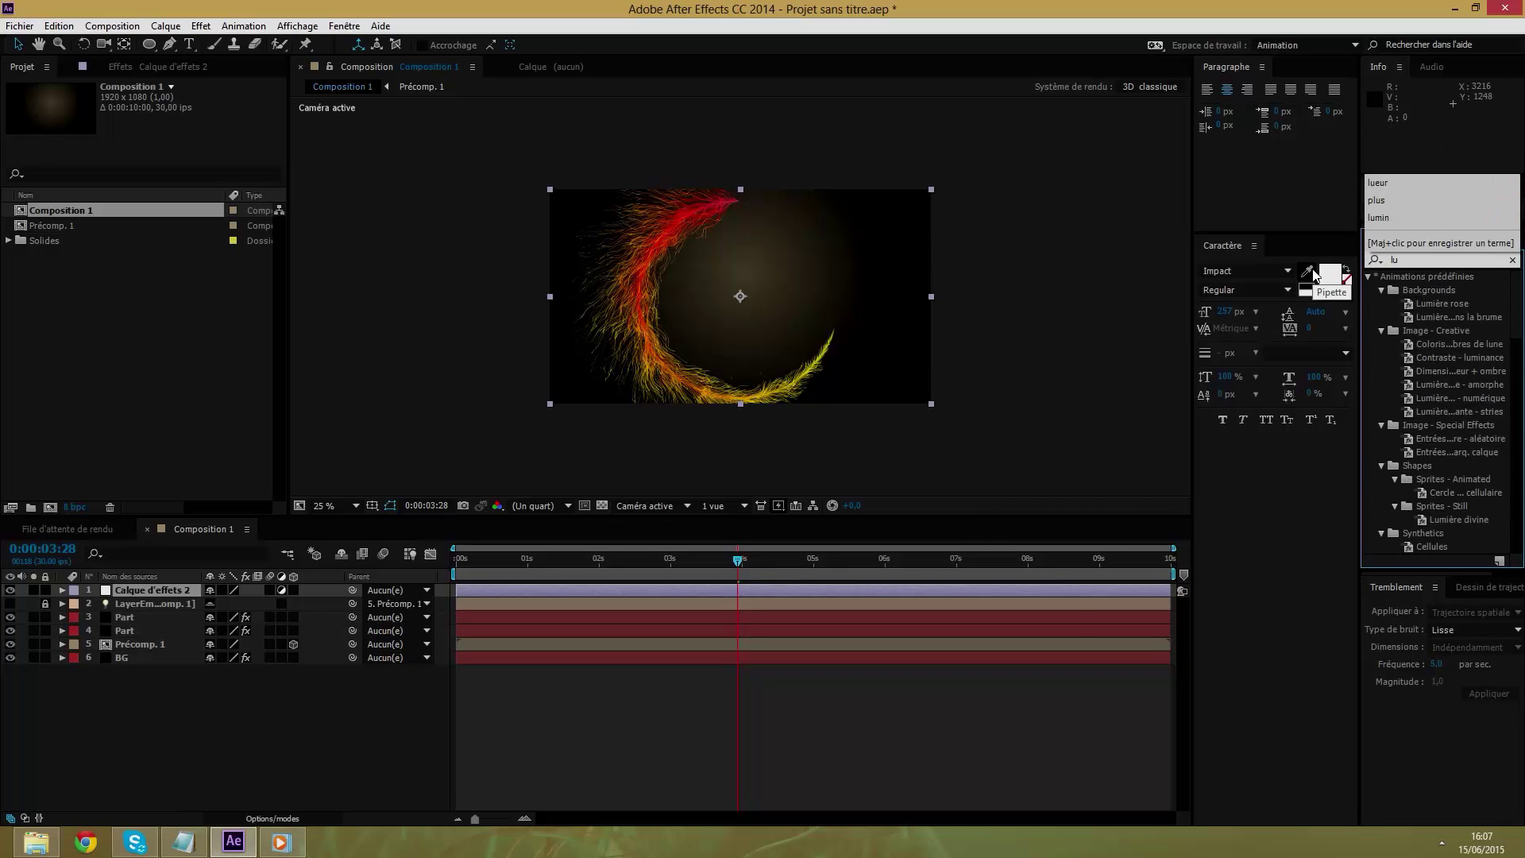
Apply Lueur diffuse to the Calque d'effets 2 adjustment layer.
text(eur)
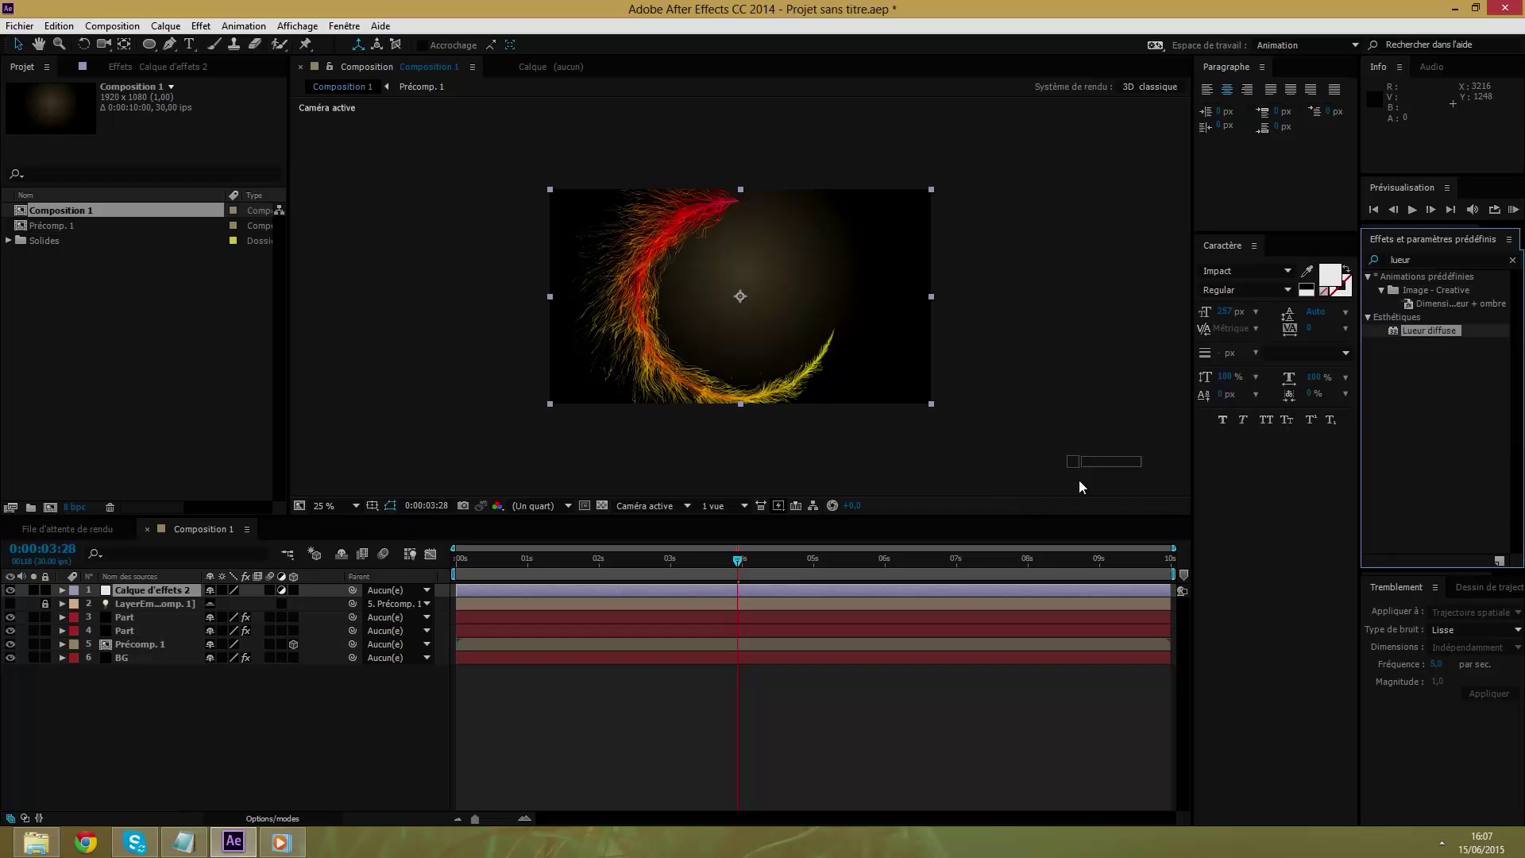
drag(1079, 486, 162, 594)
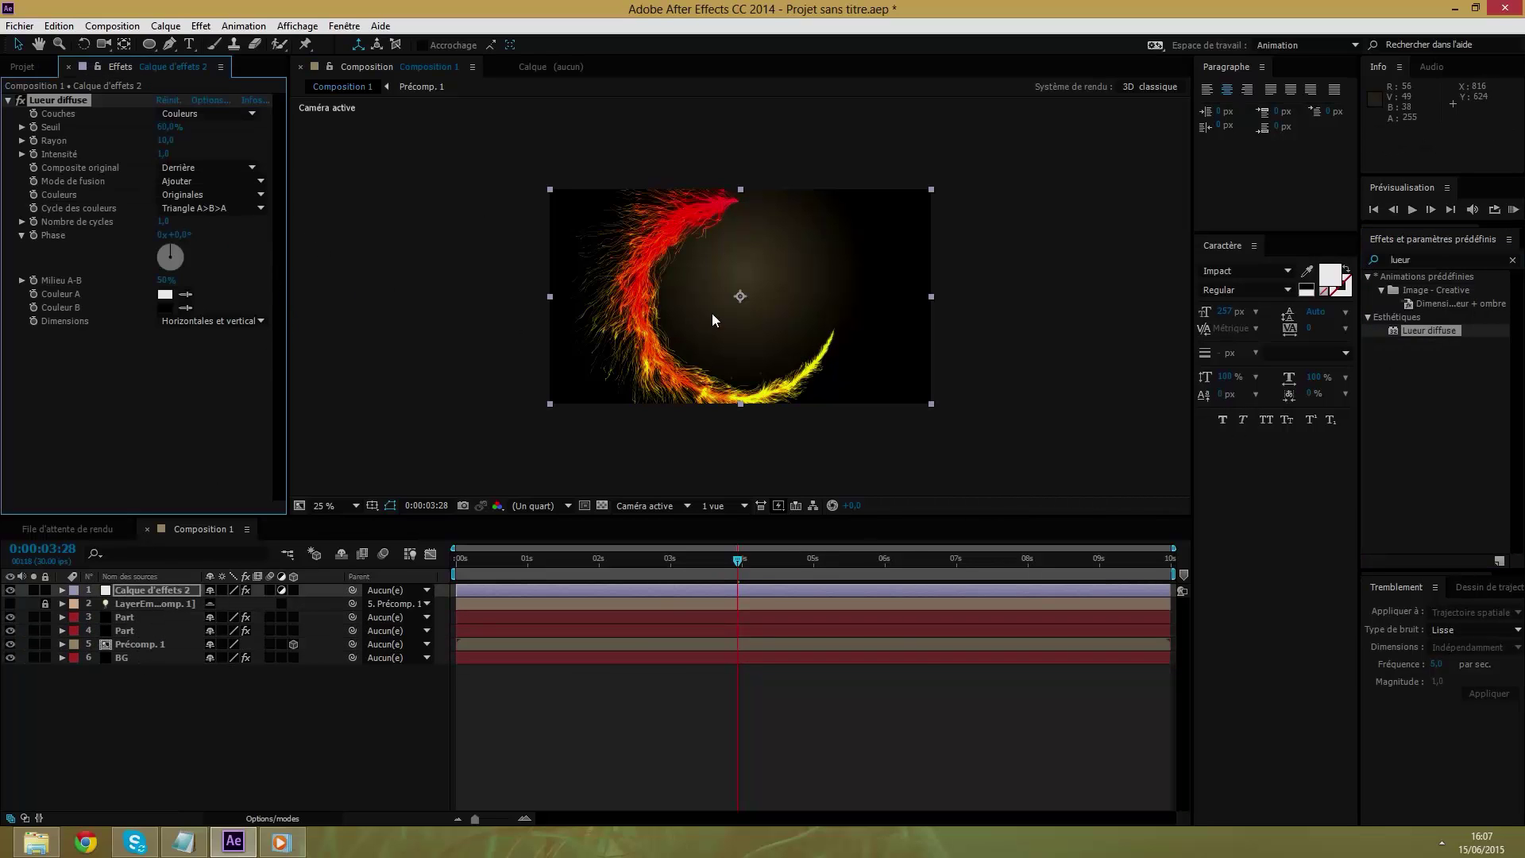
key(period)
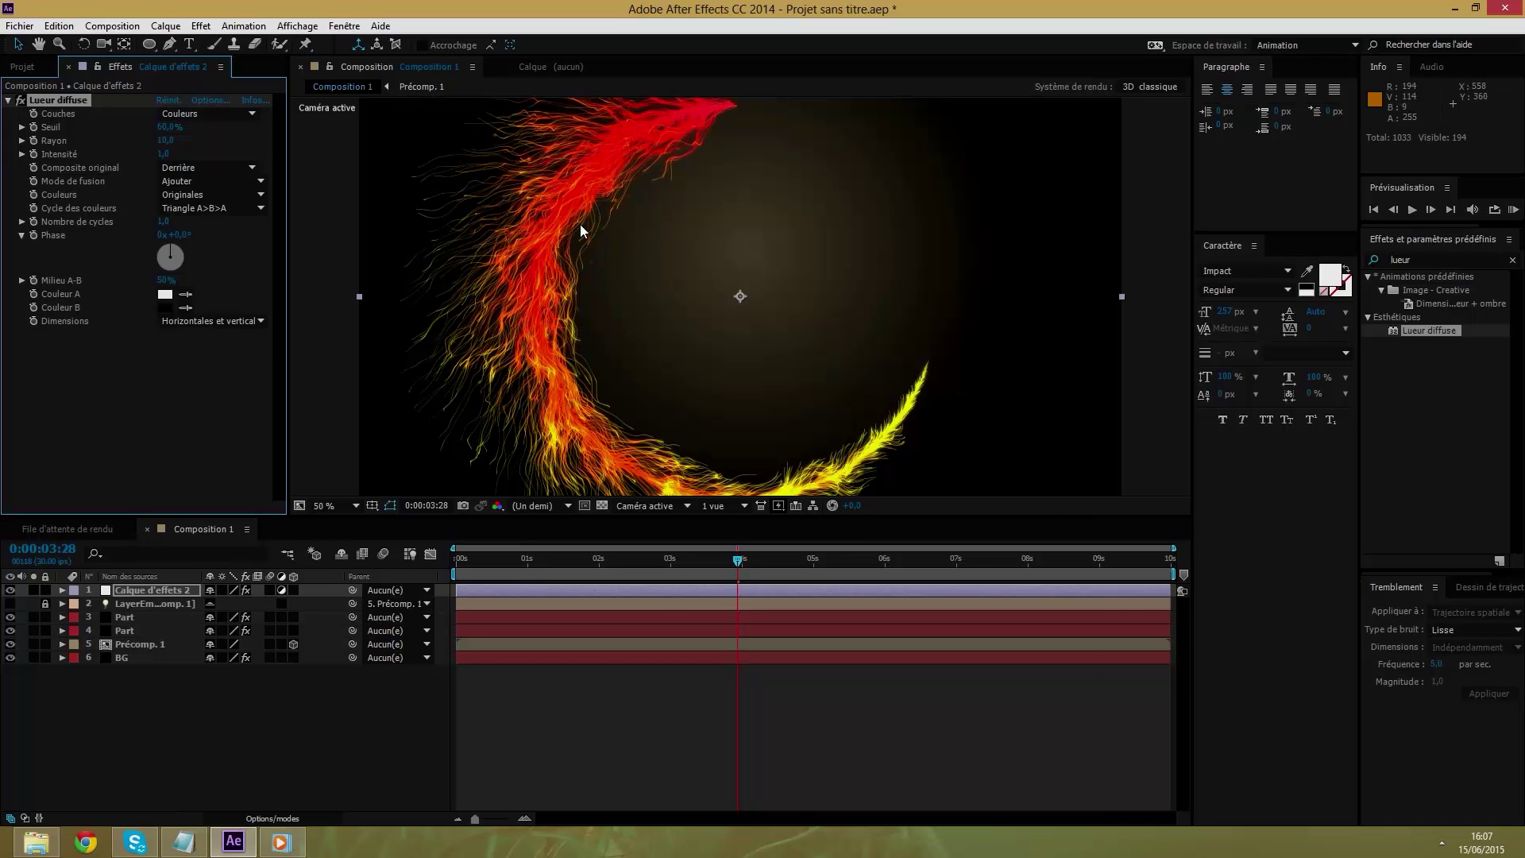
Set the glow's Seuil to 80% and Rayon to 10.
click(164, 128)
key(BackSpace)
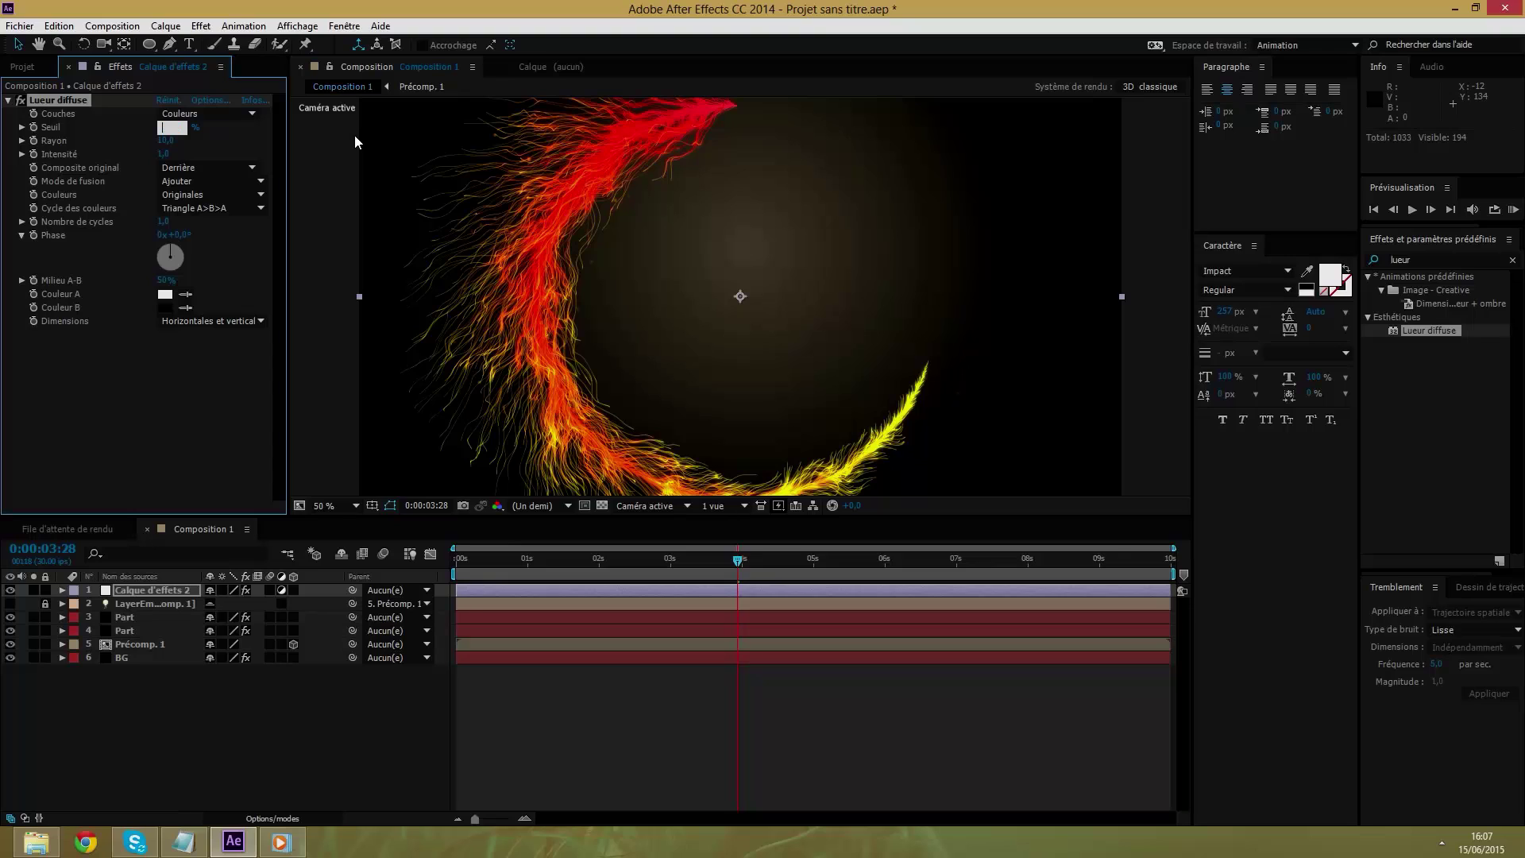
text(80)
key(Return)
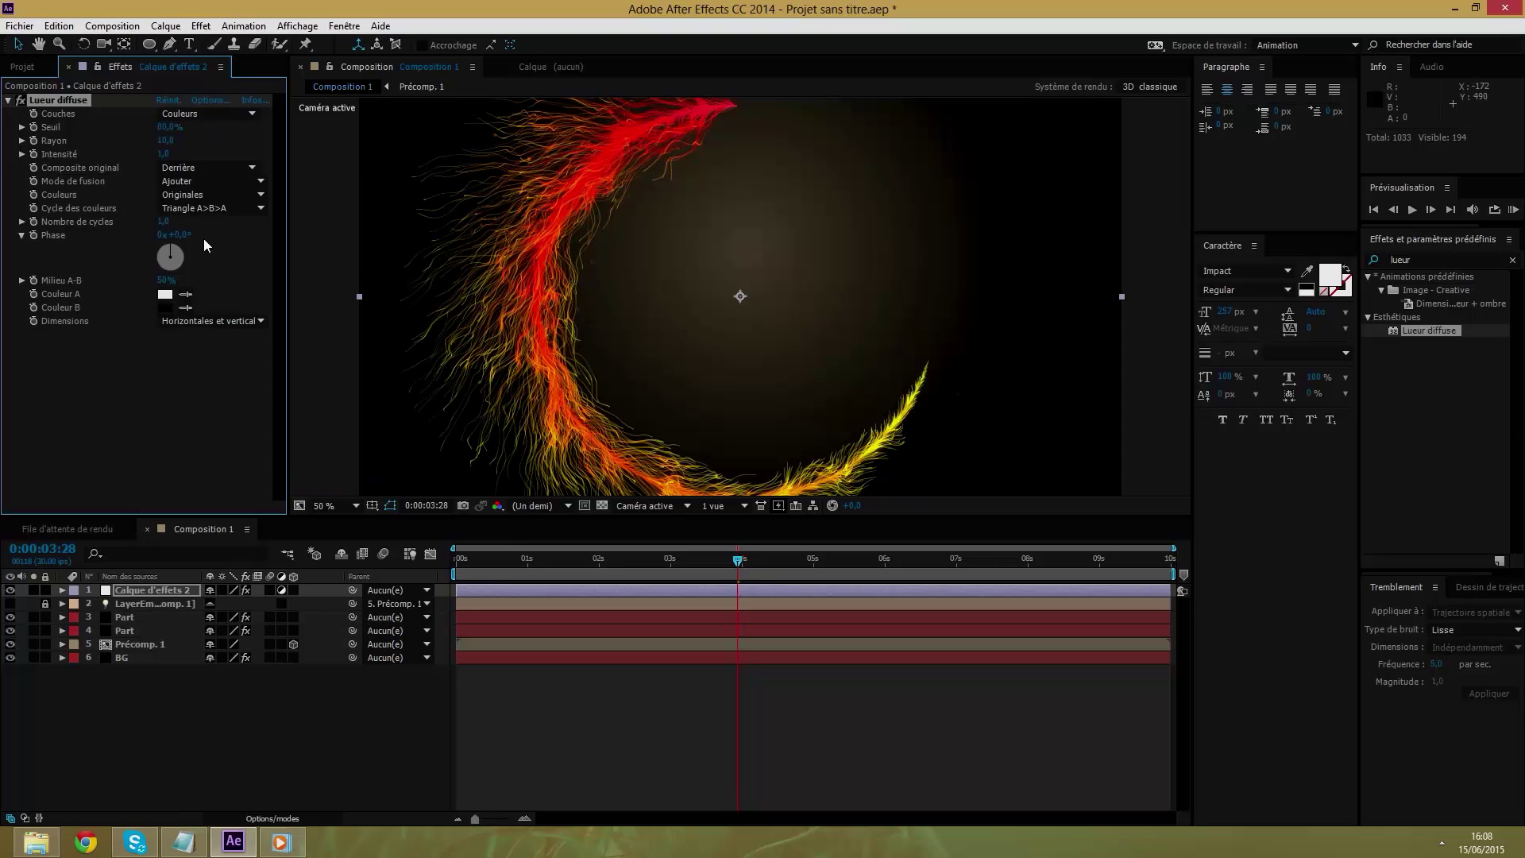
click(167, 142)
click(188, 371)
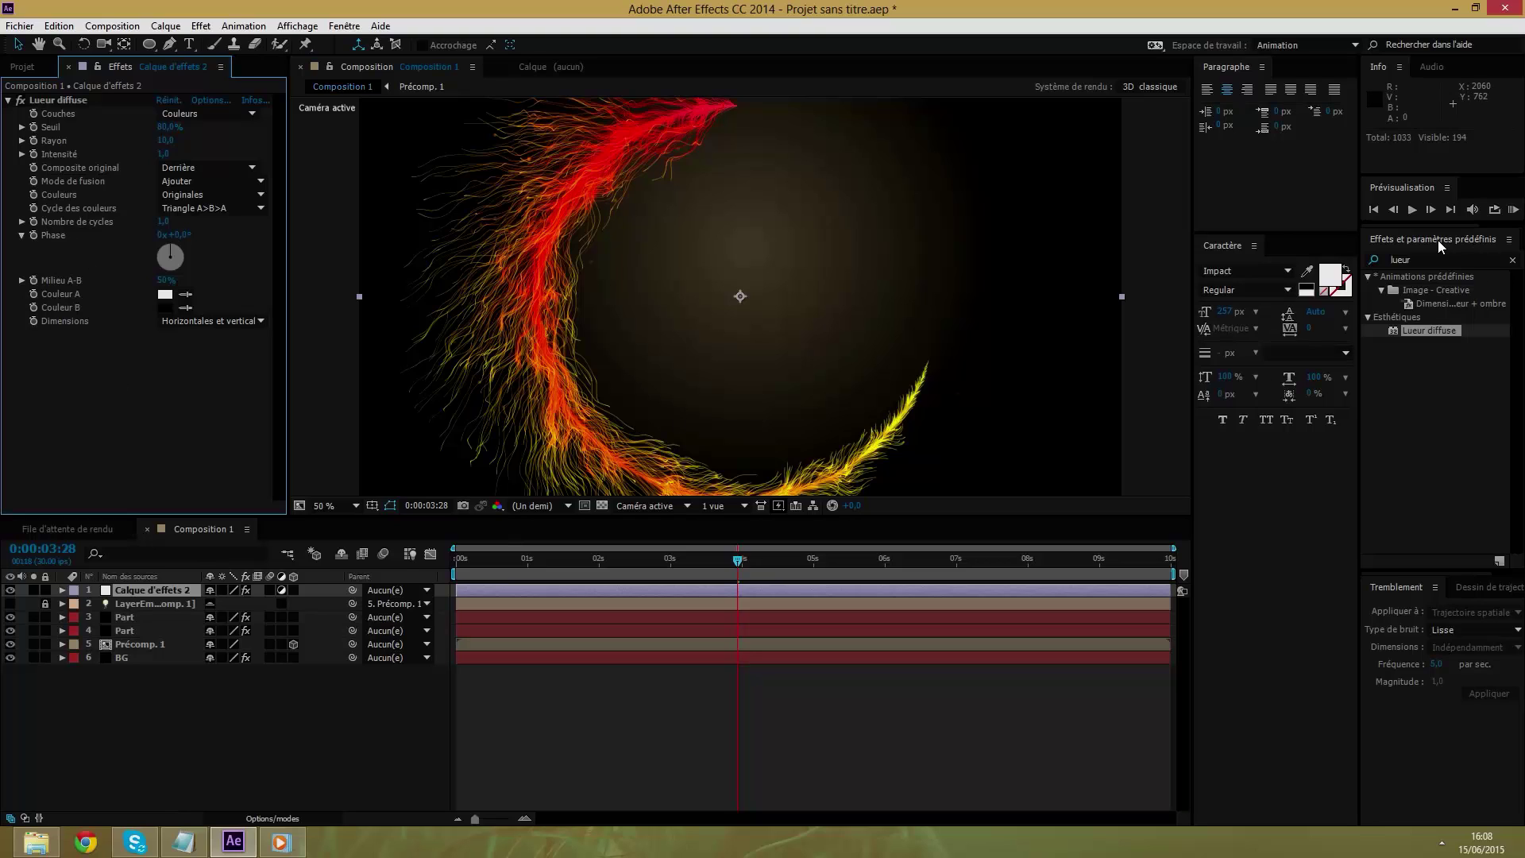
click(1426, 260)
Apply Courbes to the adjustment layer and bend the red channel curve upward.
text(cou)
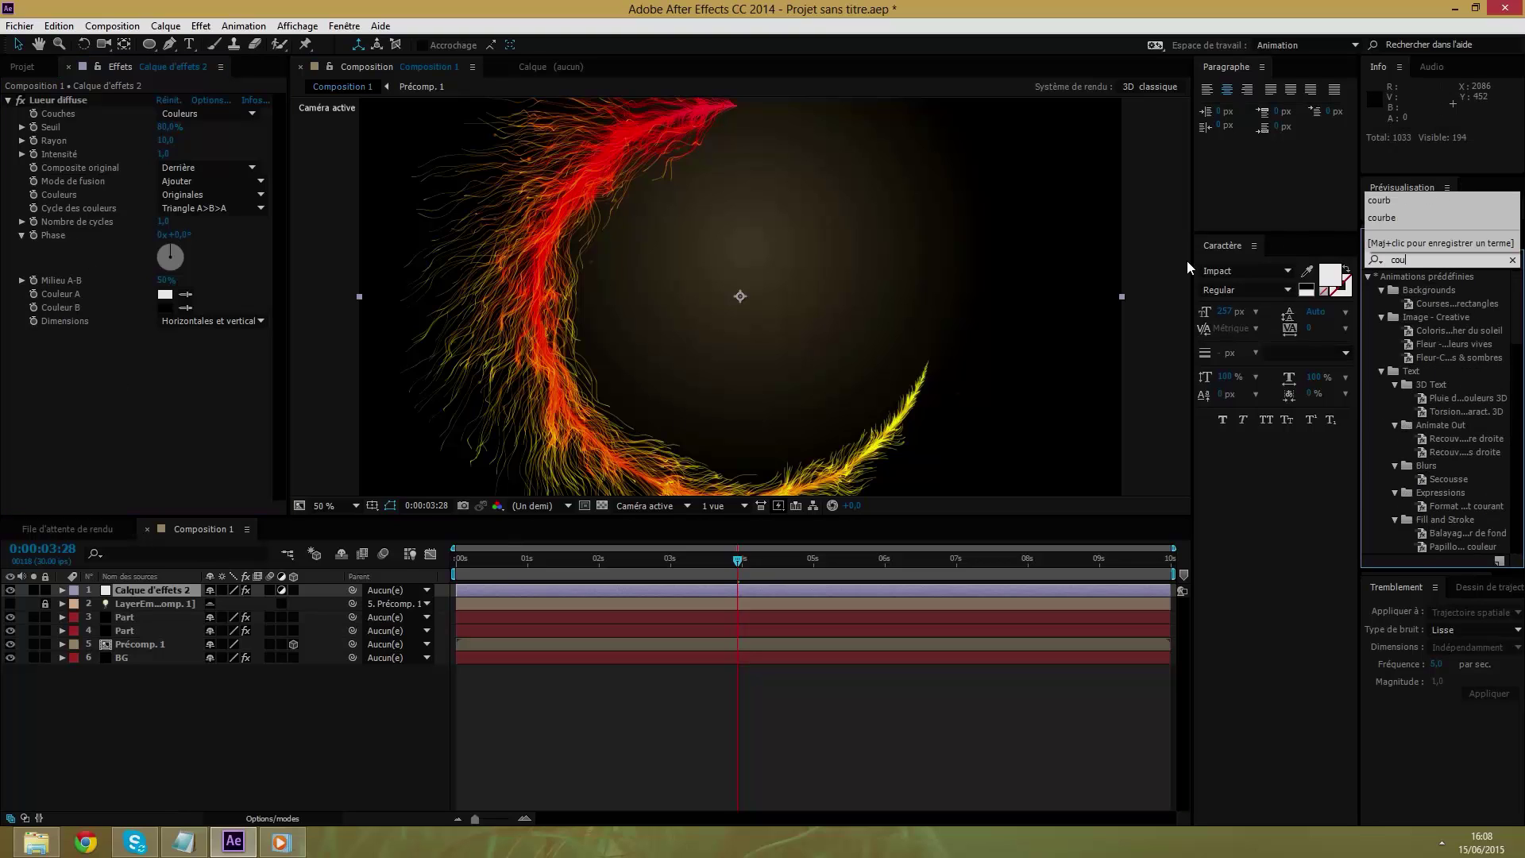
text(rbe)
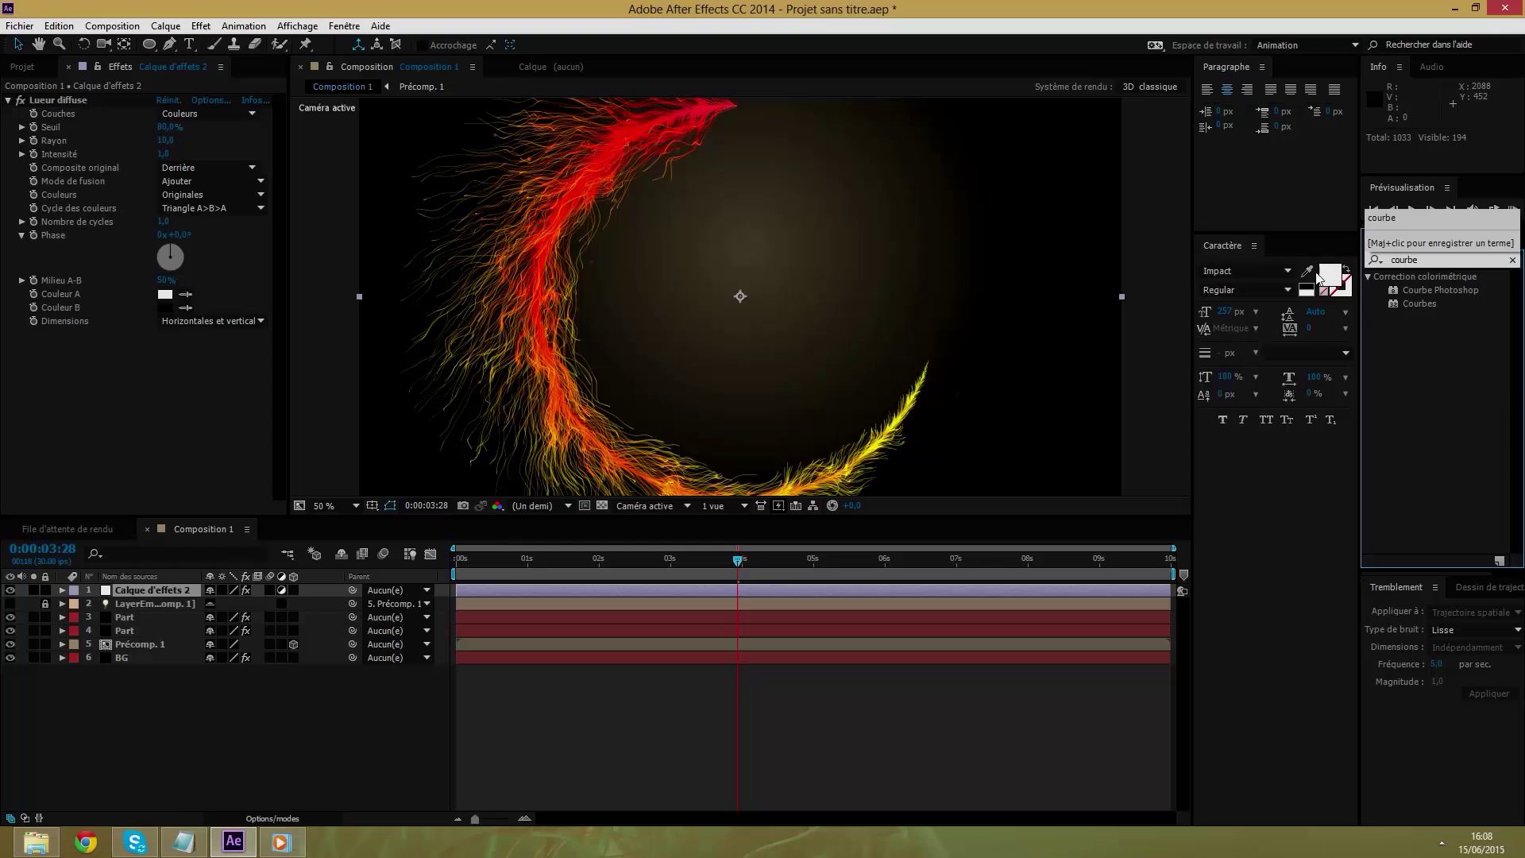
drag(1430, 303, 195, 591)
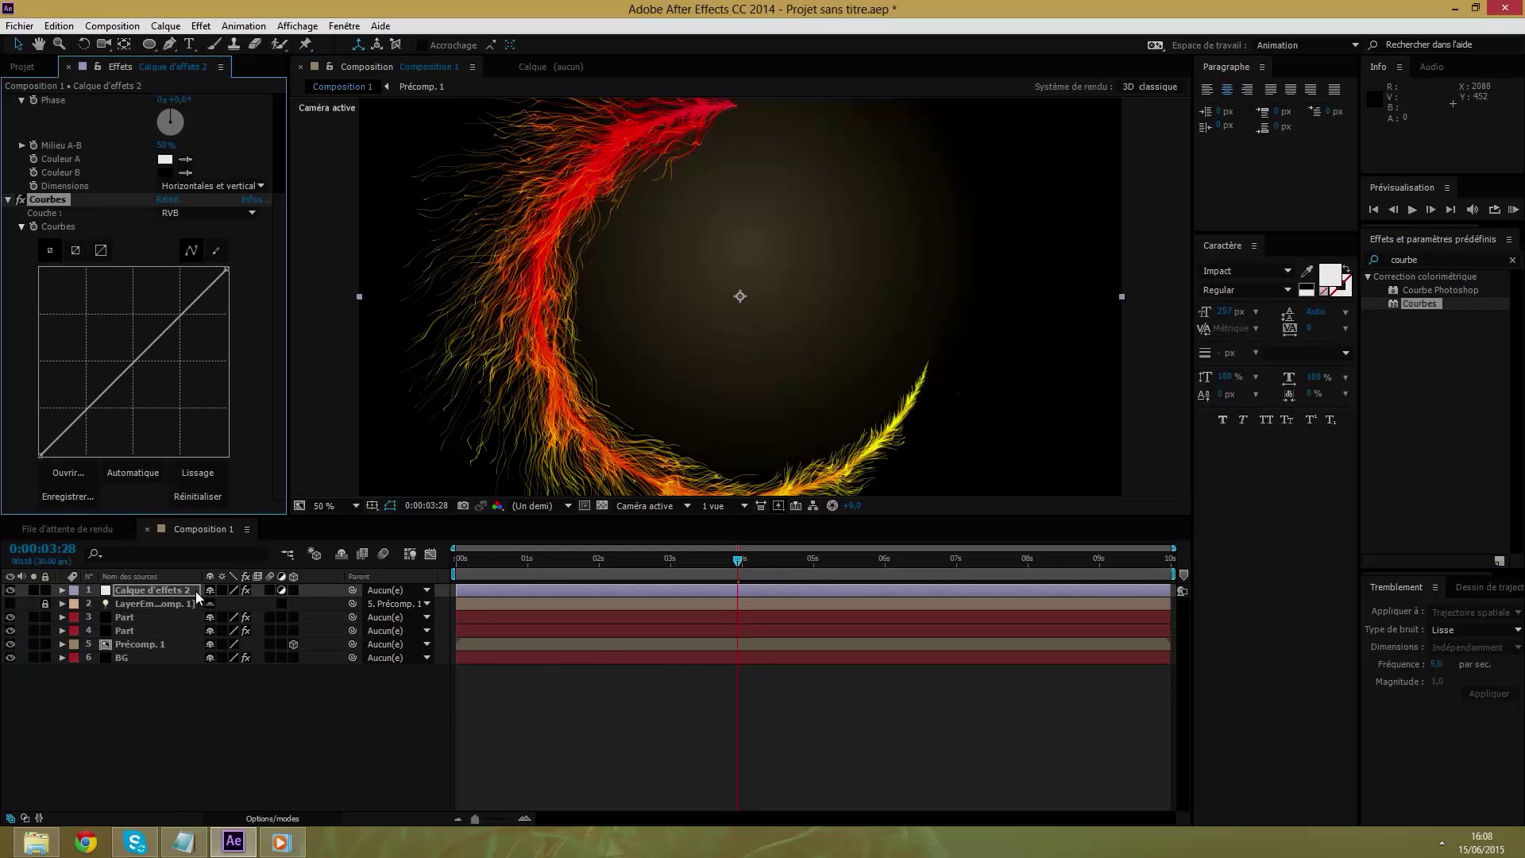
click(193, 211)
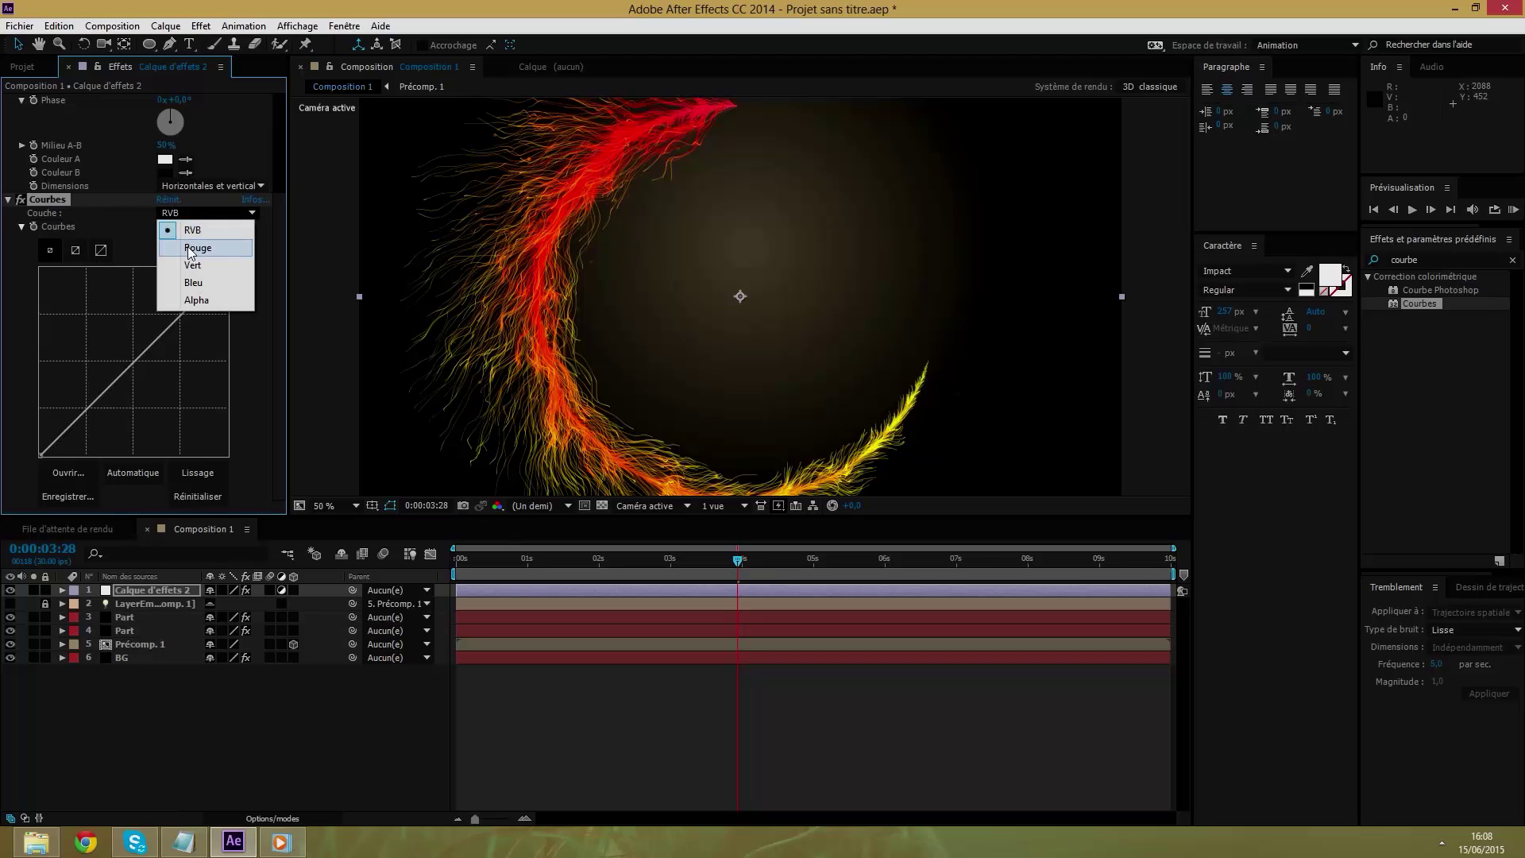
click(191, 248)
mouse_move(136, 363)
mouse_down()
mouse_move(116, 359)
mouse_move(134, 357)
mouse_up()
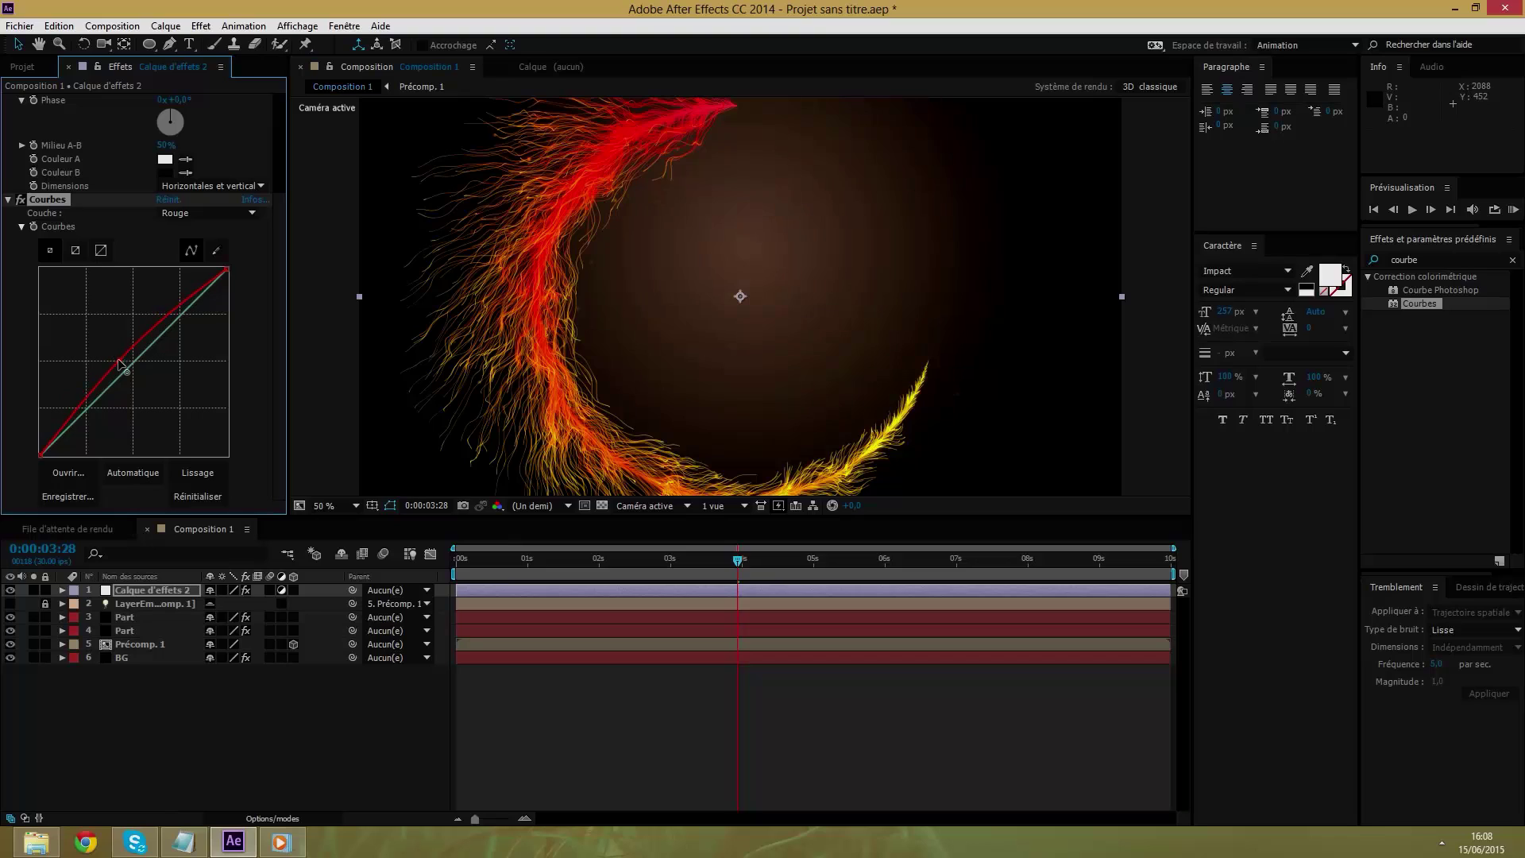
Pull the green curve below the diagonal and raise the blue curve for a purple tint.
click(206, 213)
click(196, 262)
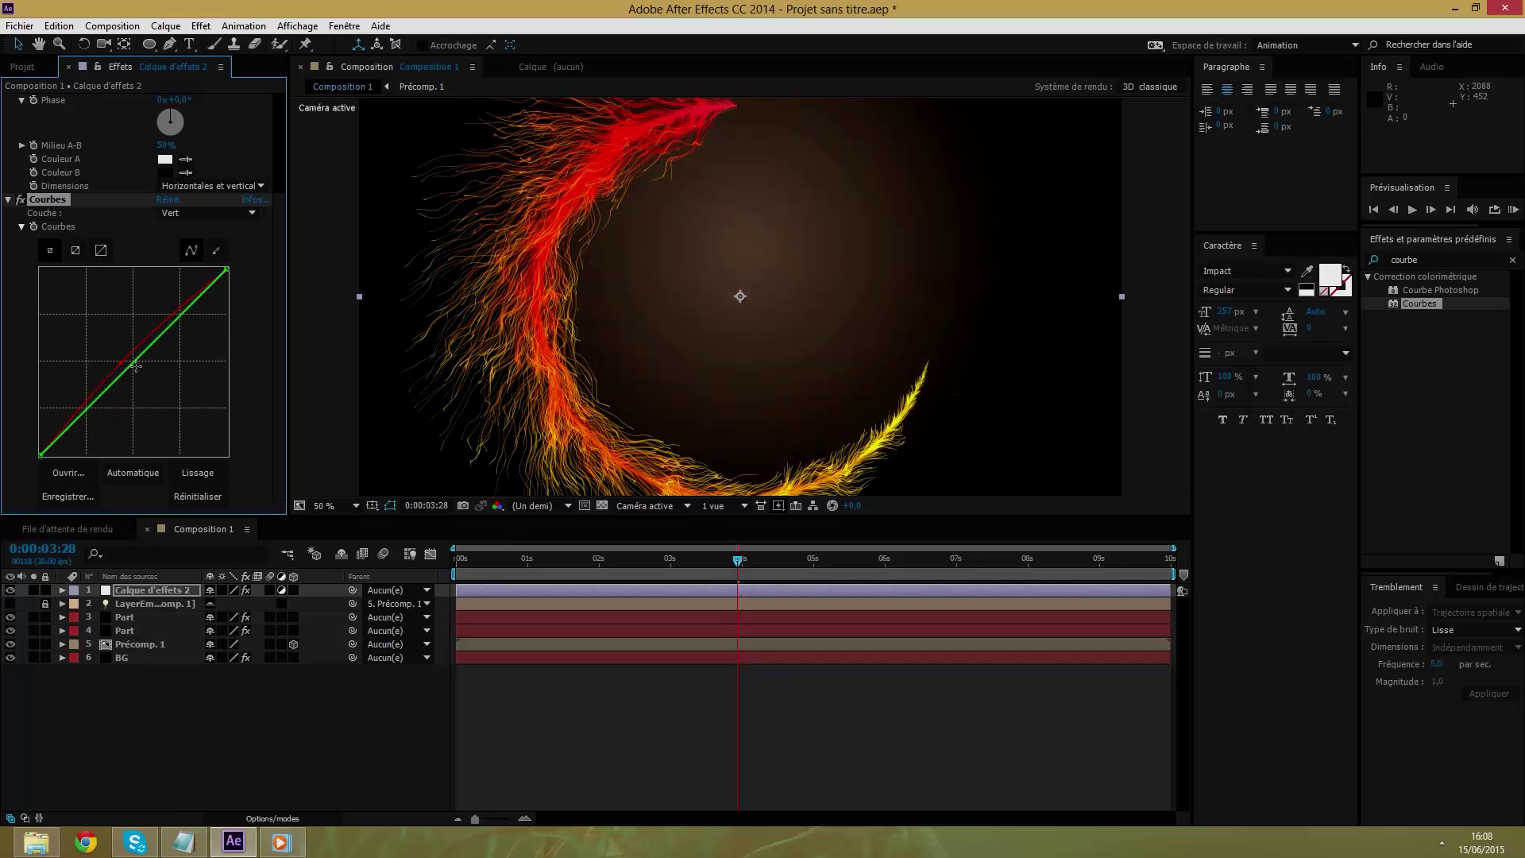
drag(132, 362, 135, 367)
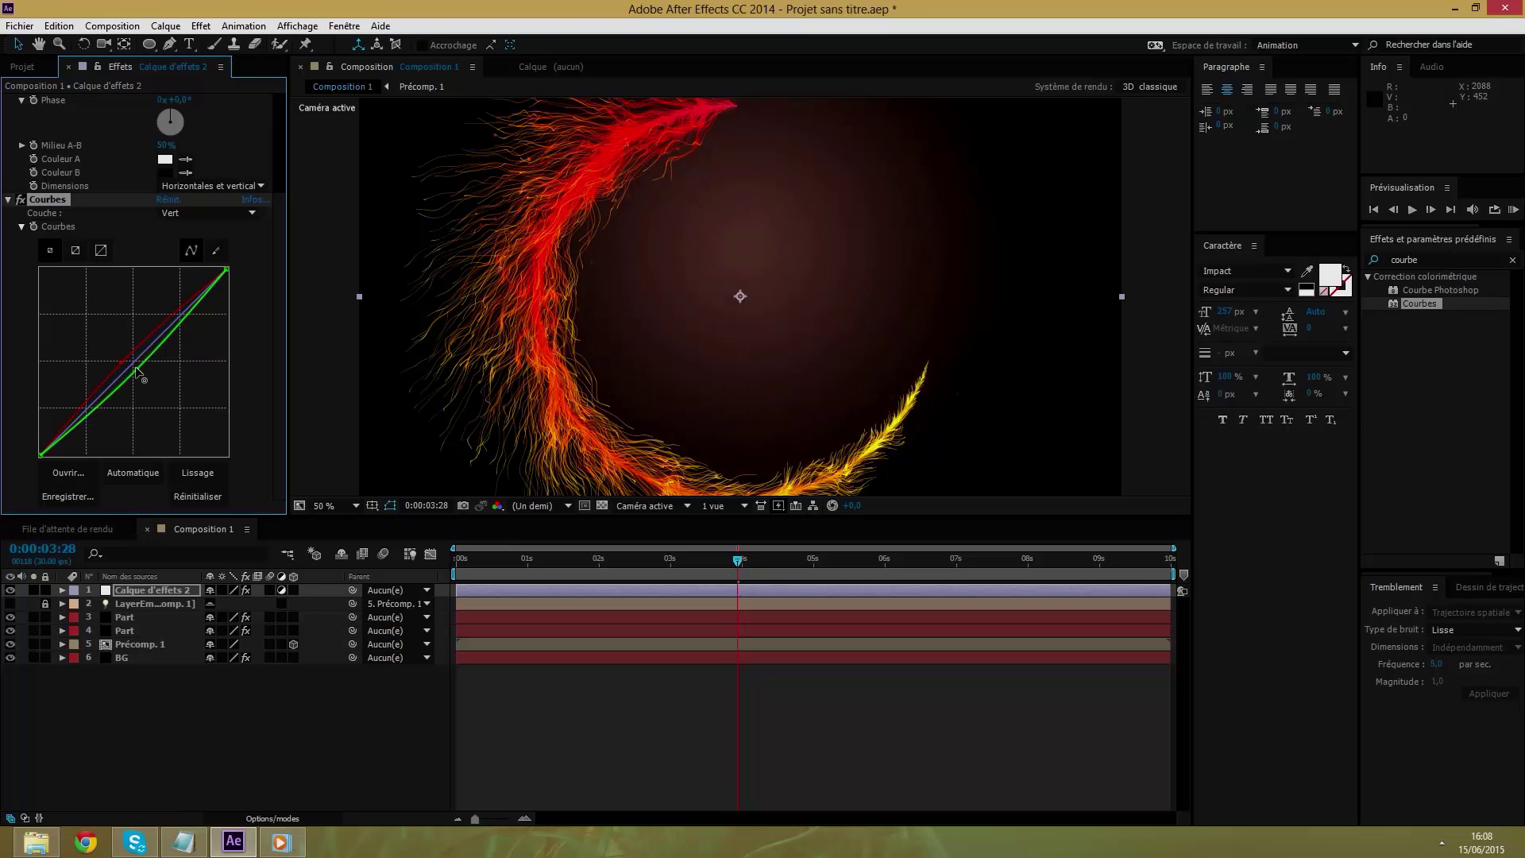
click(233, 213)
click(190, 283)
drag(134, 362, 129, 356)
drag(131, 356, 129, 356)
click(171, 214)
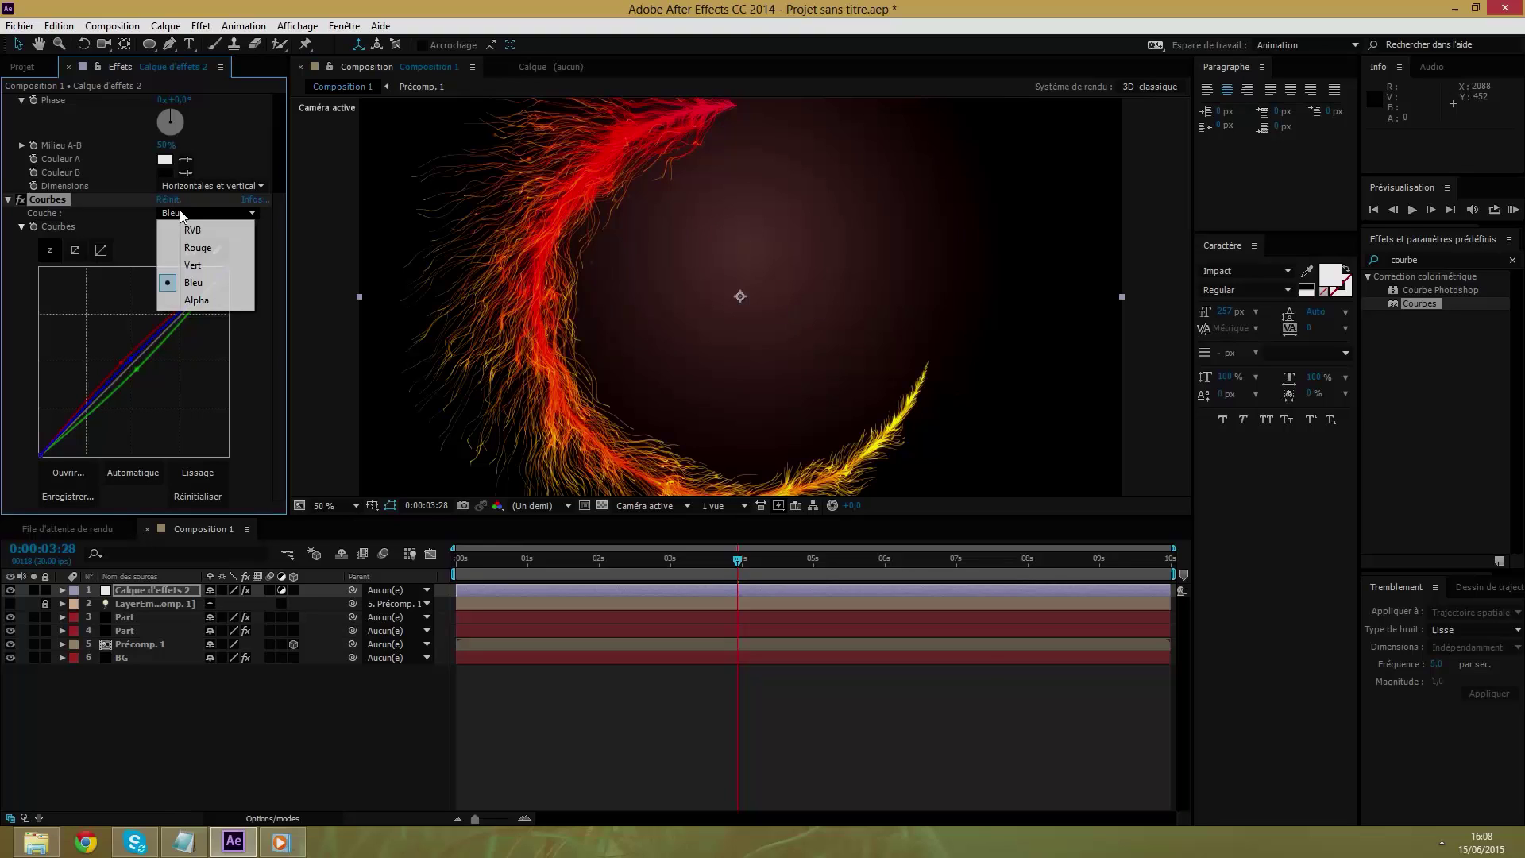
click(253, 361)
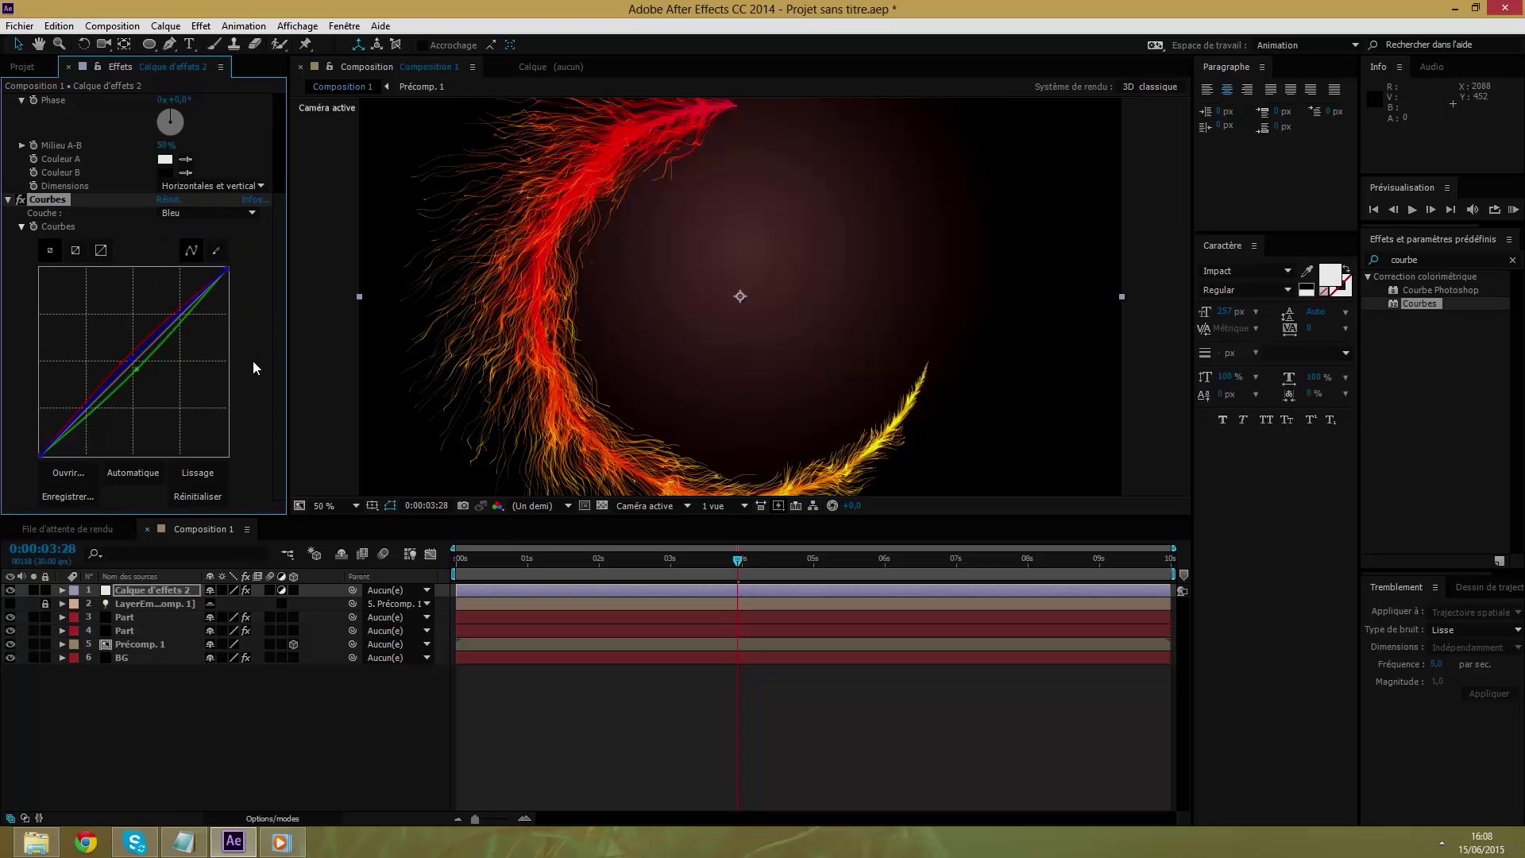
Preview the graded streams at about 5 seconds and at 8:16.
click(183, 715)
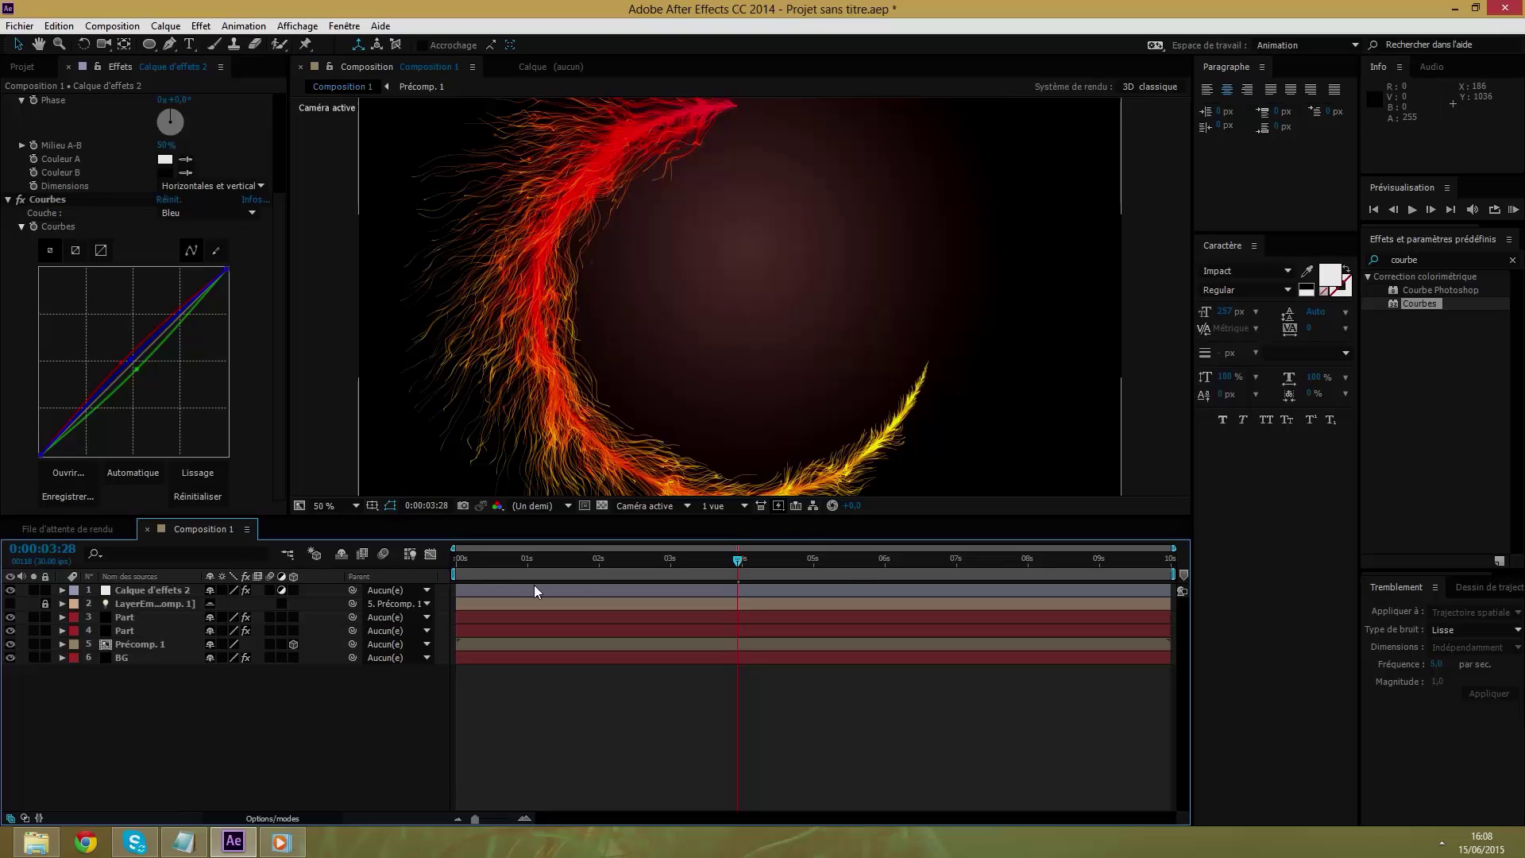
click(856, 565)
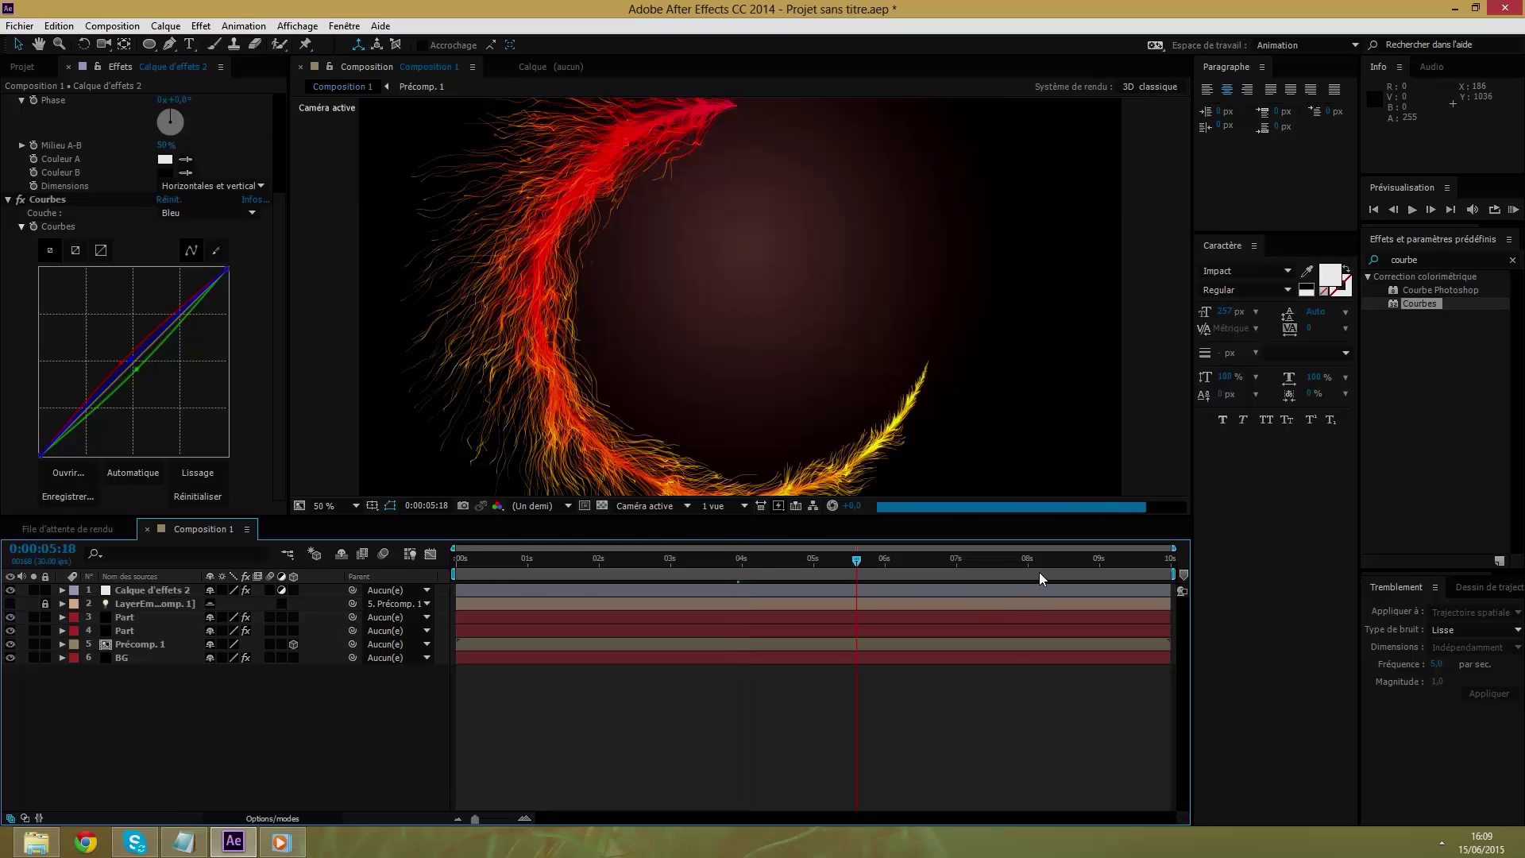
click(1066, 557)
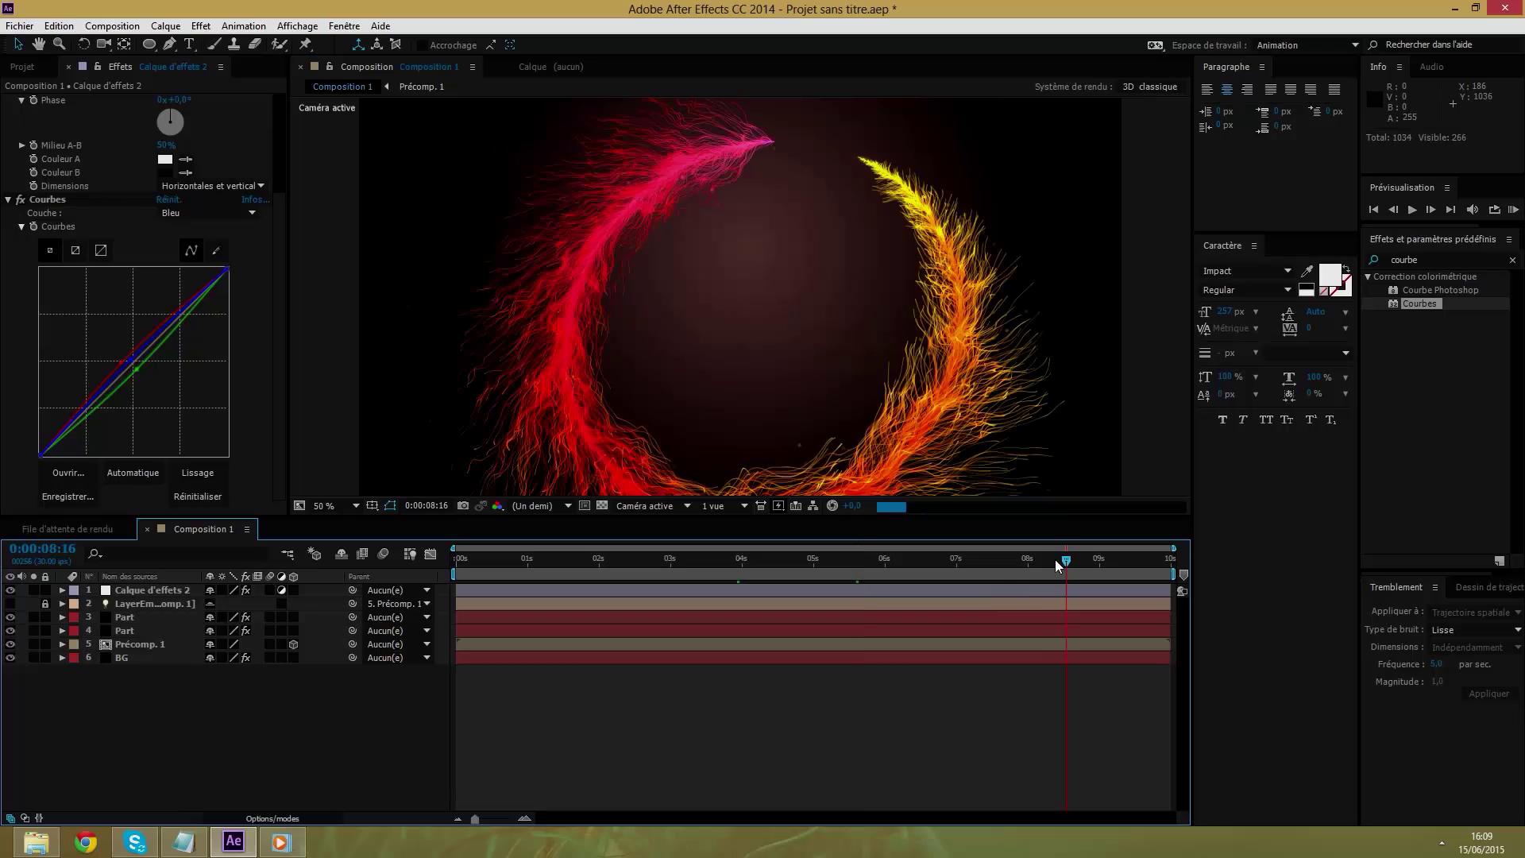